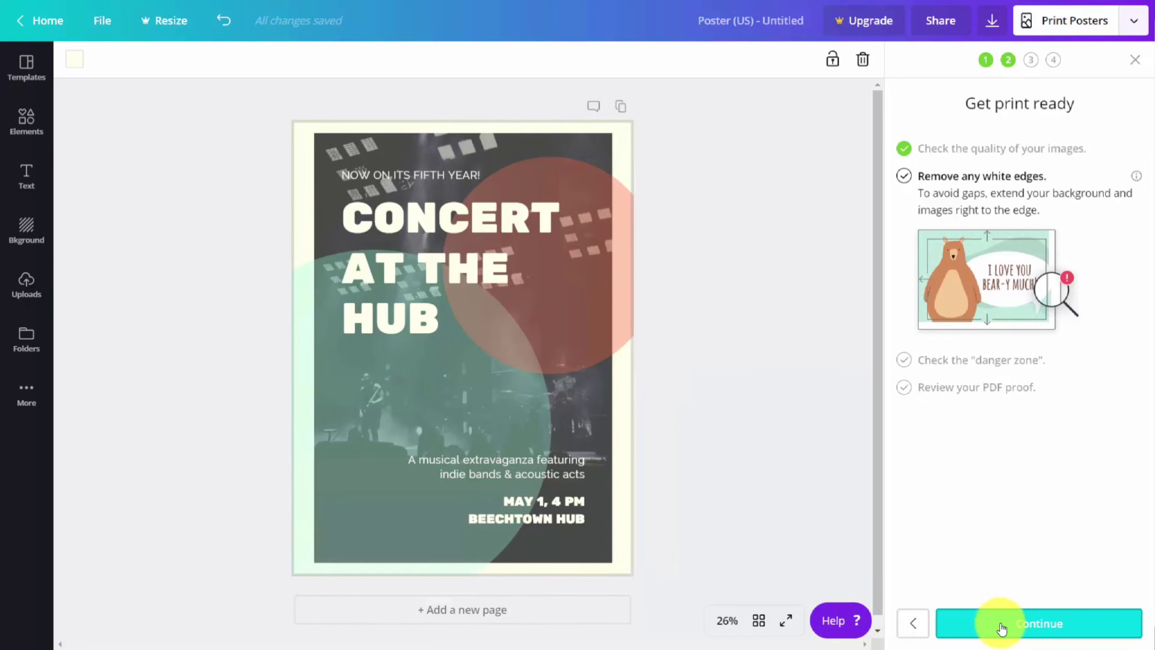
Pass the poster's white-edge and danger zone checks, generating the PDF proof and opening it for review.
{"action": "left_click", "coordinate": [1010, 626]}
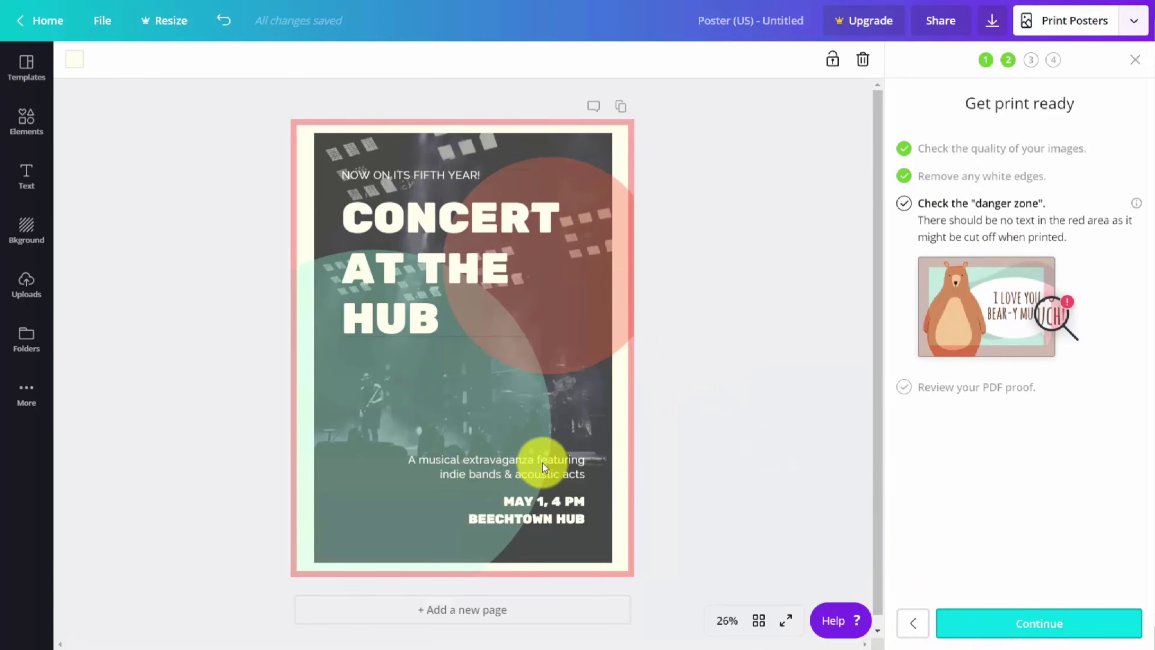
{"action": "left_click", "coordinate": [1040, 622]}
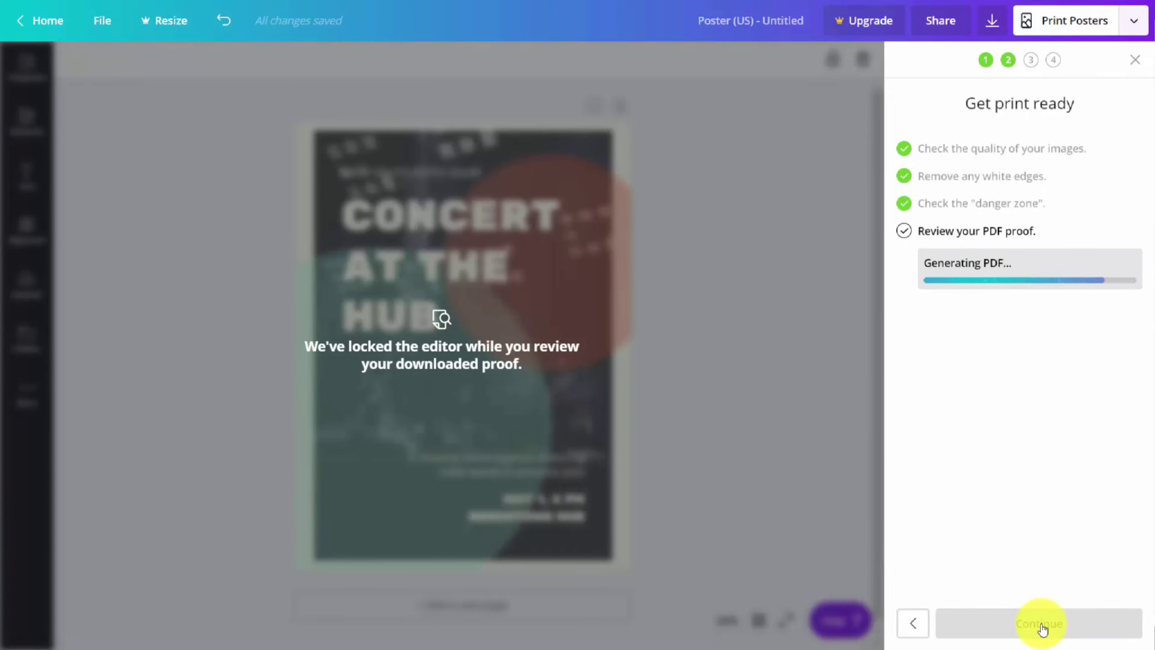
{"action": "left_click", "coordinate": [66, 627]}
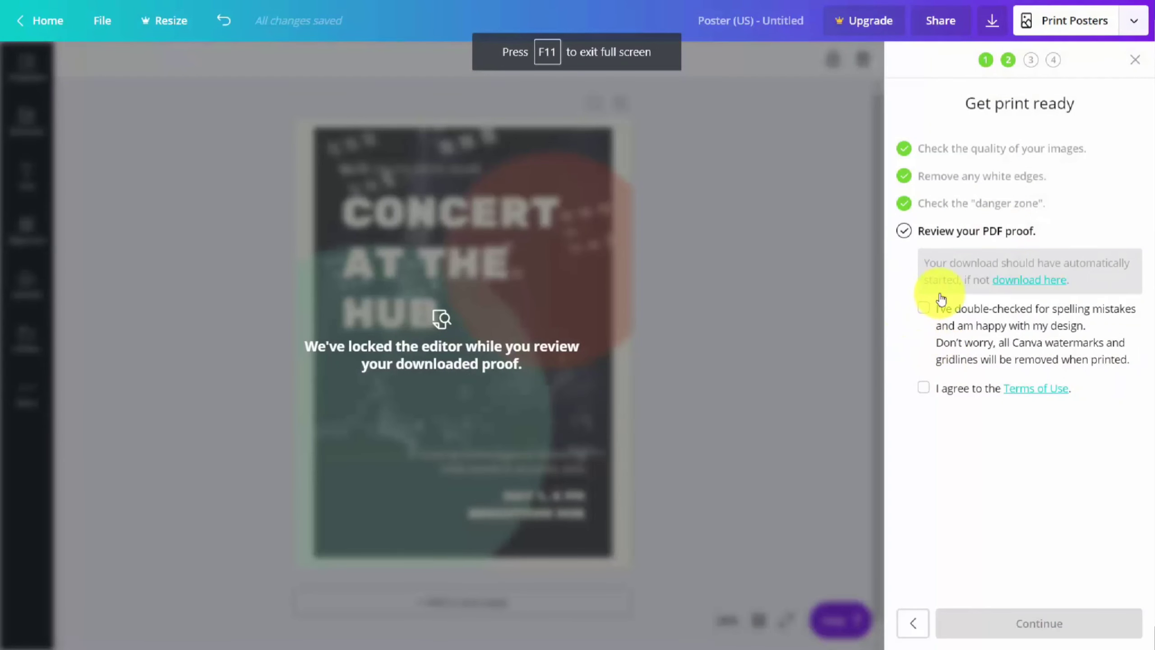
Confirm the poster's spelling check, agree to the Terms of Use, and continue past the prefilled shipping details.
{"action": "left_click", "coordinate": [924, 307]}
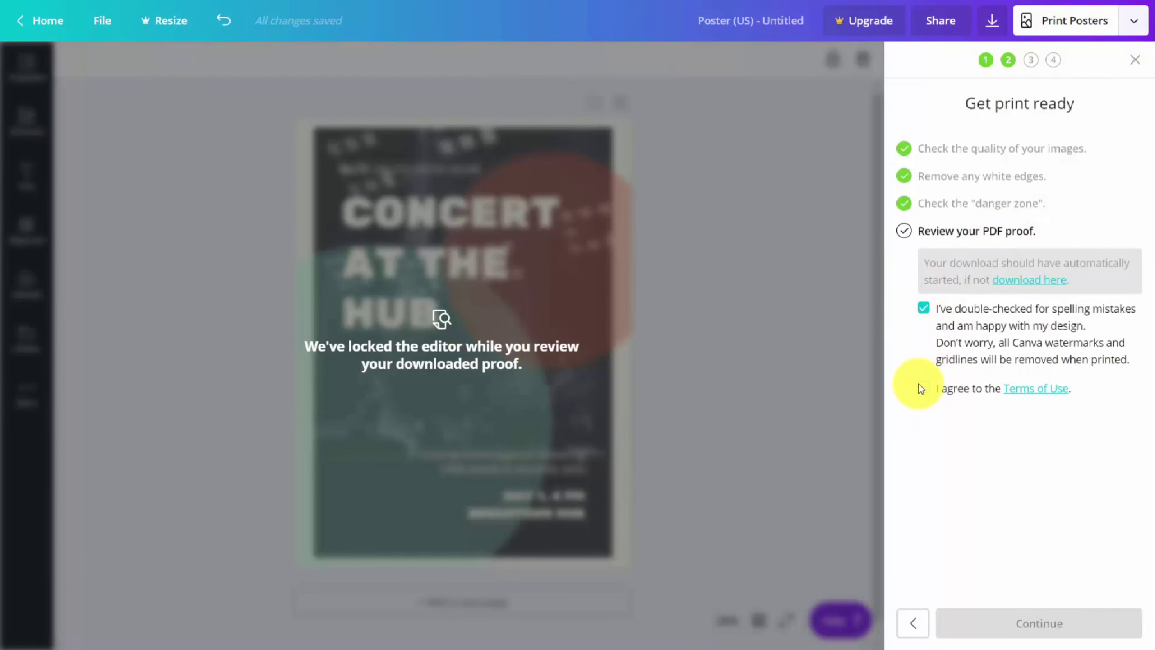
{"action": "left_click", "coordinate": [924, 385]}
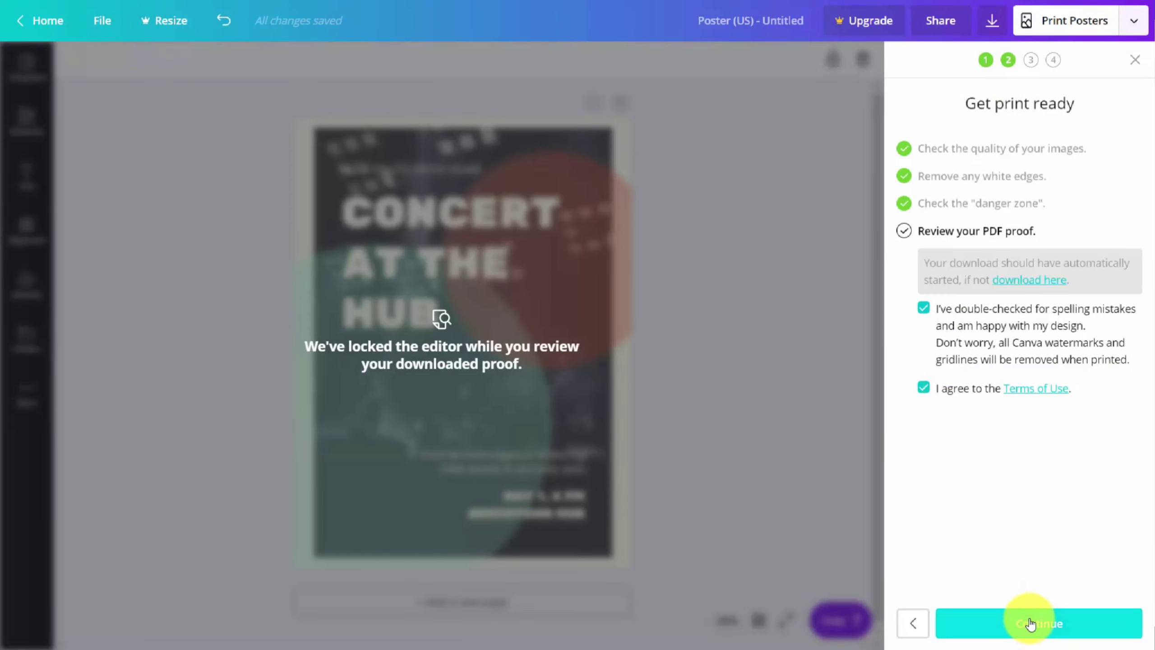
{"action": "left_click", "coordinate": [1031, 620]}
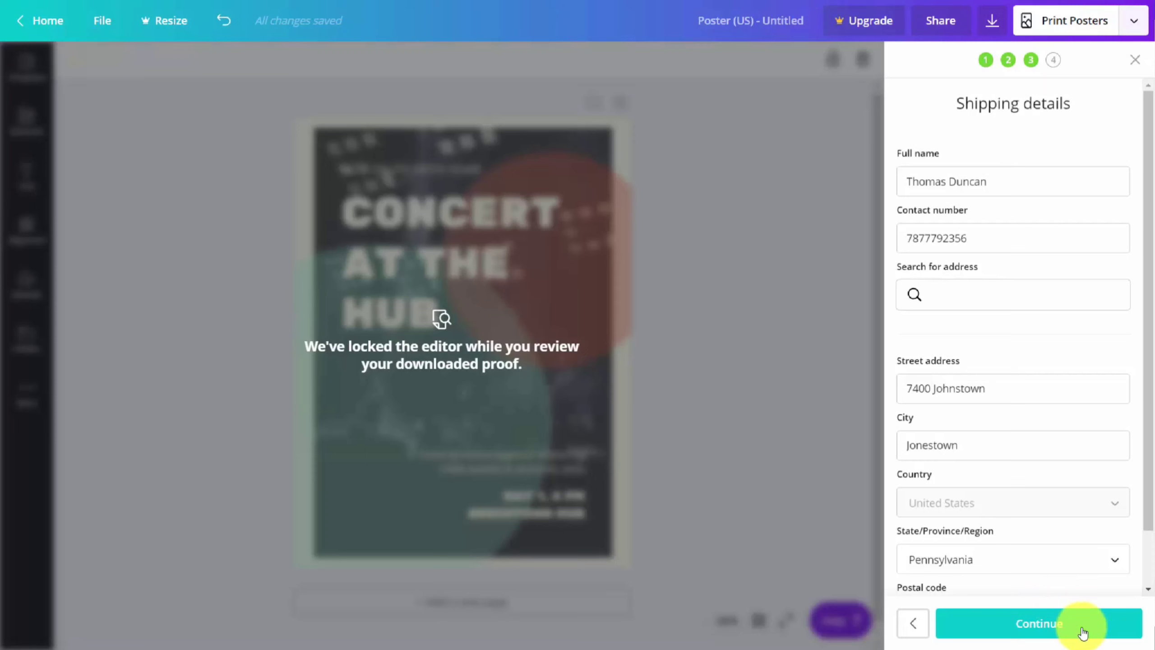
{"action": "left_click", "coordinate": [1048, 626]}
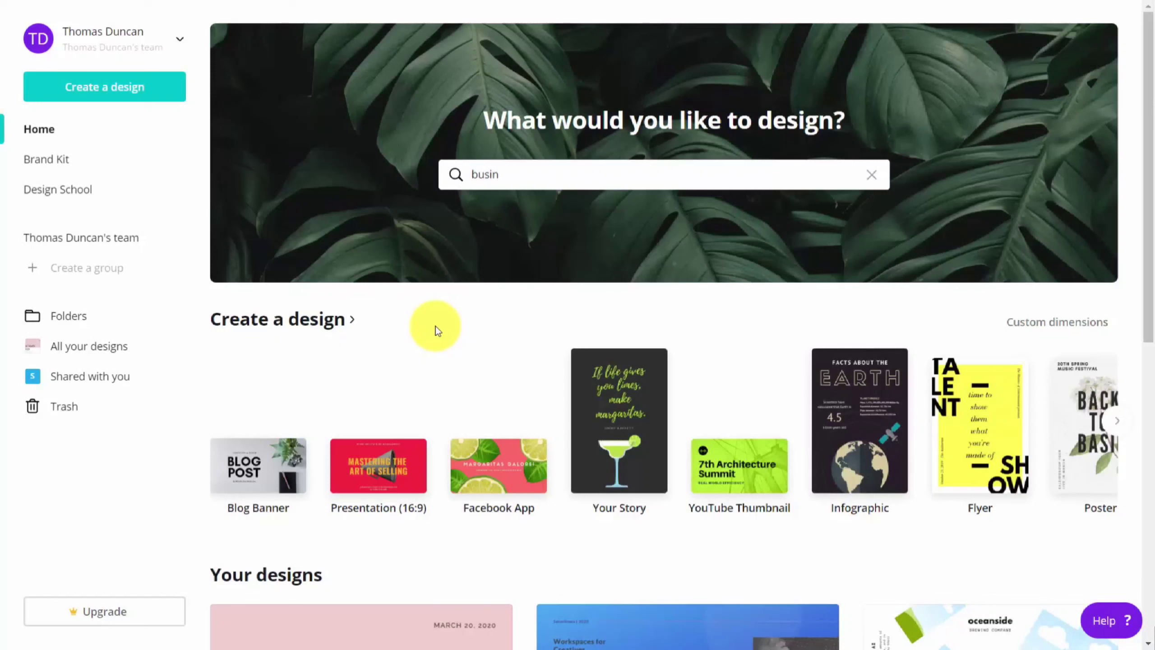
Create a flyer design by replacing the design search with "flyer", and apply the Cookies promotional template.
{"action": "left_click", "coordinate": [579, 182]}
{"action": "key", "text": "BackSpace"}
{"action": "key", "text": "BackSpace"}
{"action": "key", "text": "BackSpace"}
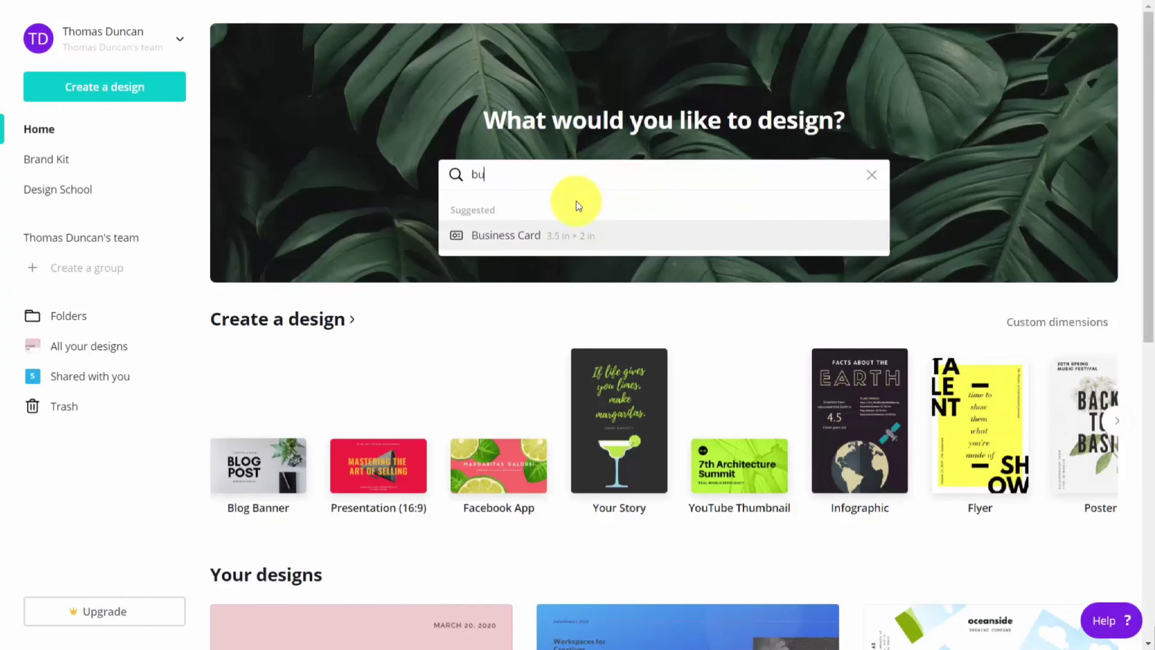
{"action": "key", "text": "BackSpace"}
{"action": "key", "text": "BackSpace"}
{"action": "type", "text": "flyer"}
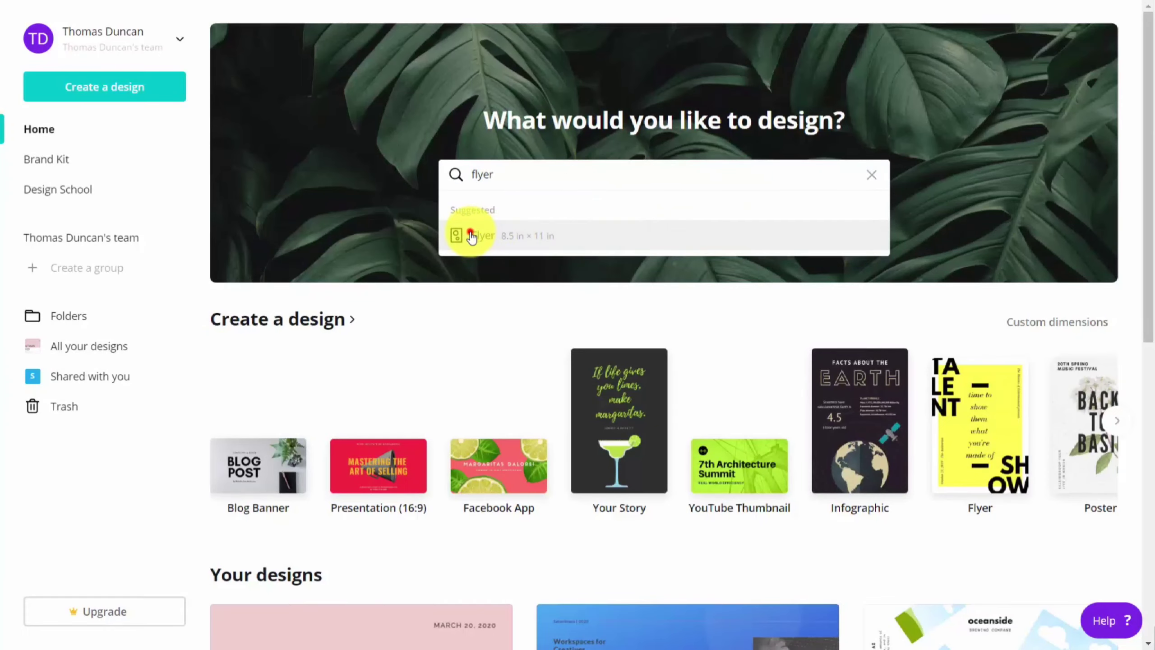
{"action": "left_click", "coordinate": [475, 235]}
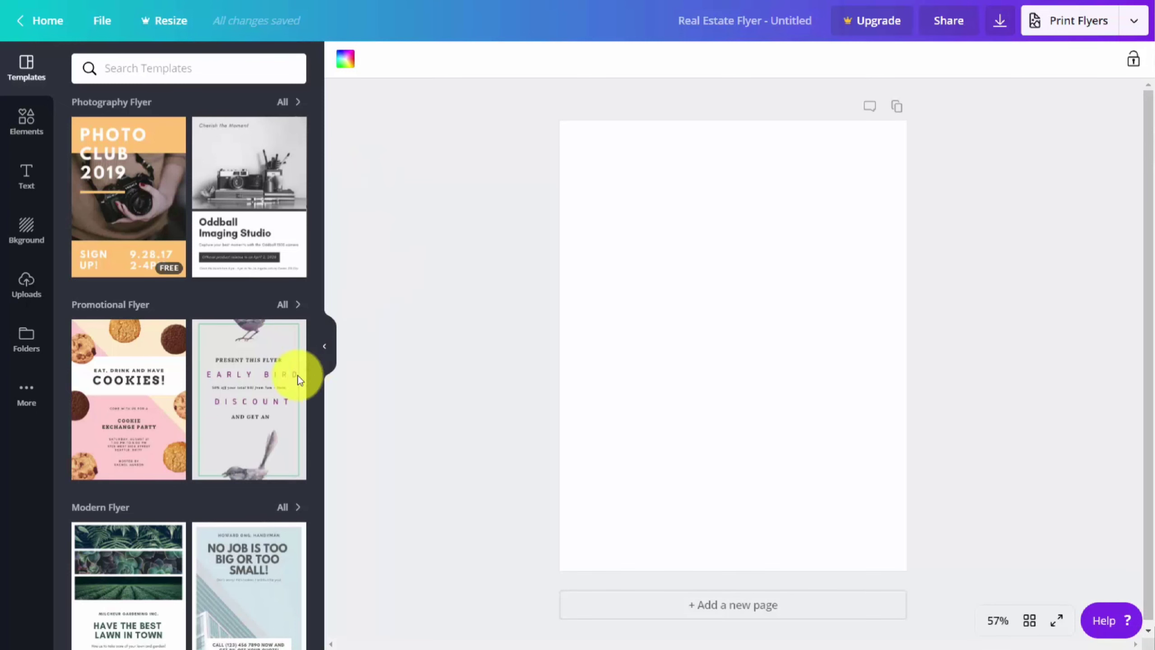
{"action": "left_click", "coordinate": [137, 388]}
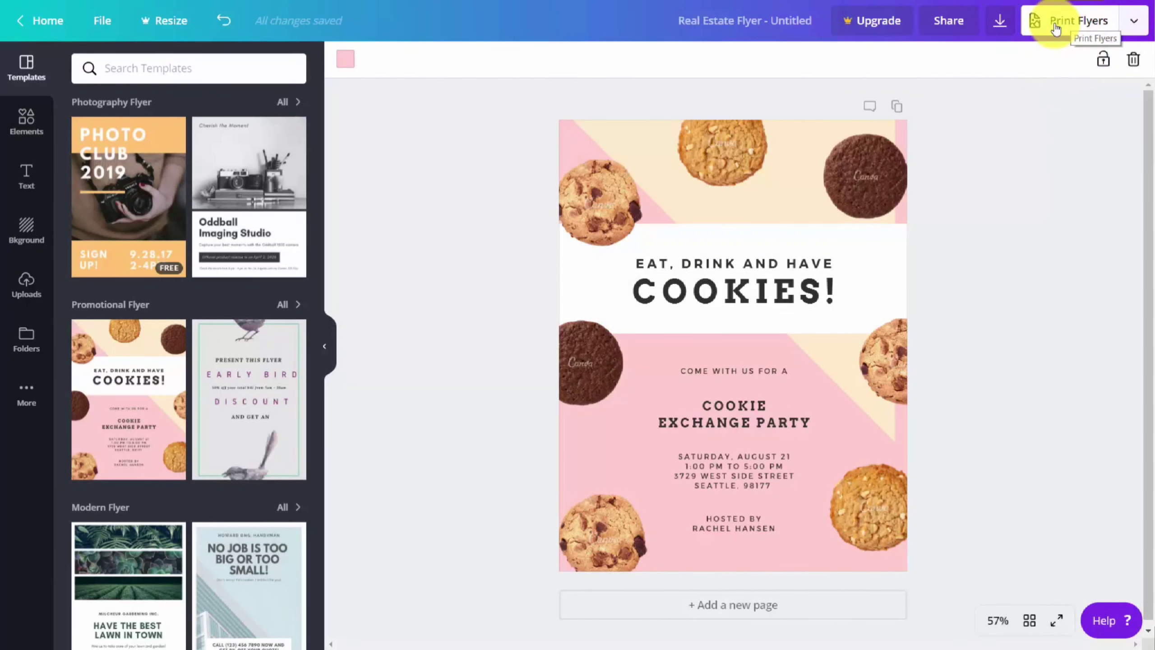
View the flyer's print order options, then choose PDF Print as its download file type.
{"action": "left_click", "coordinate": [1059, 25]}
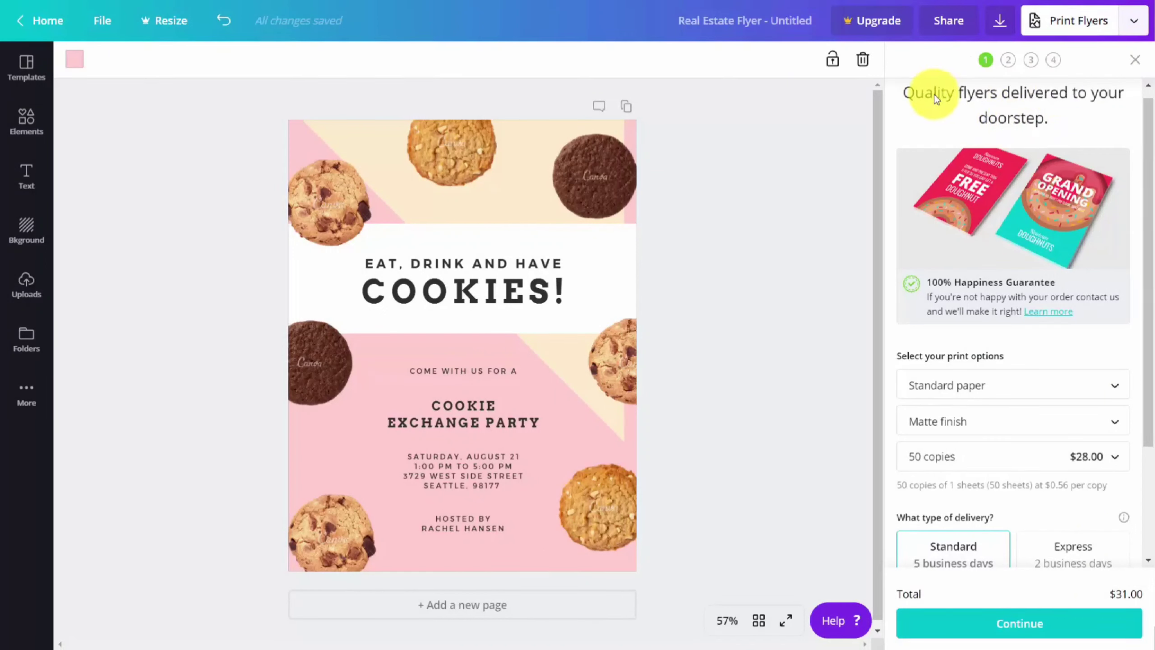
{"action": "left_click", "coordinate": [1001, 27]}
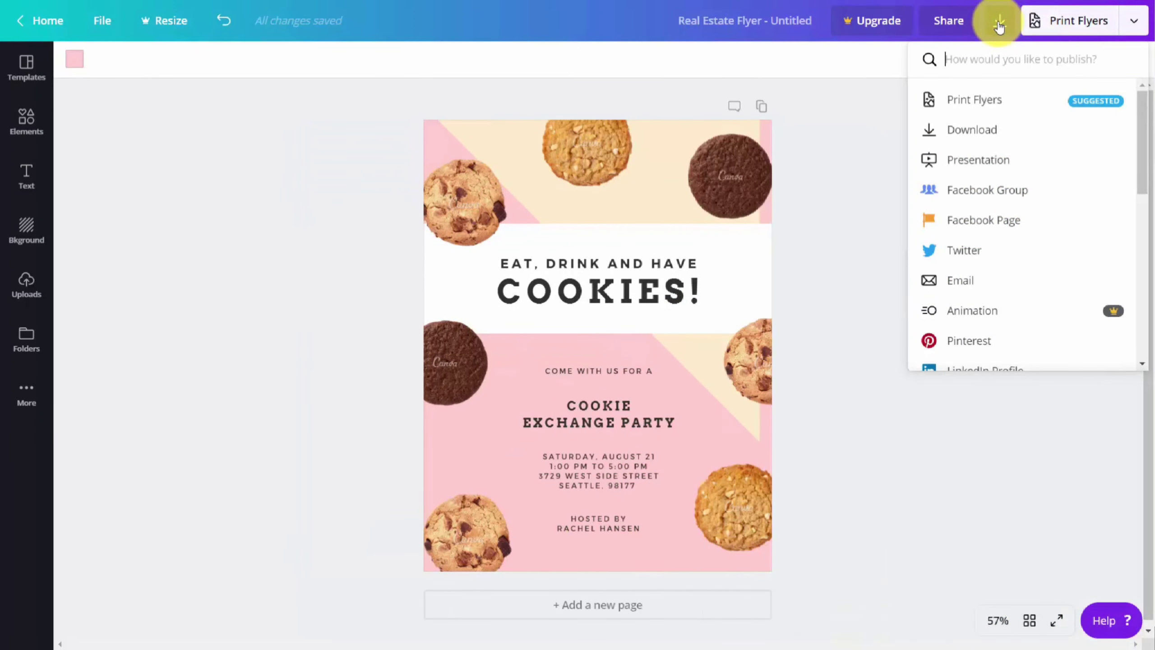
{"action": "left_click", "coordinate": [980, 133]}
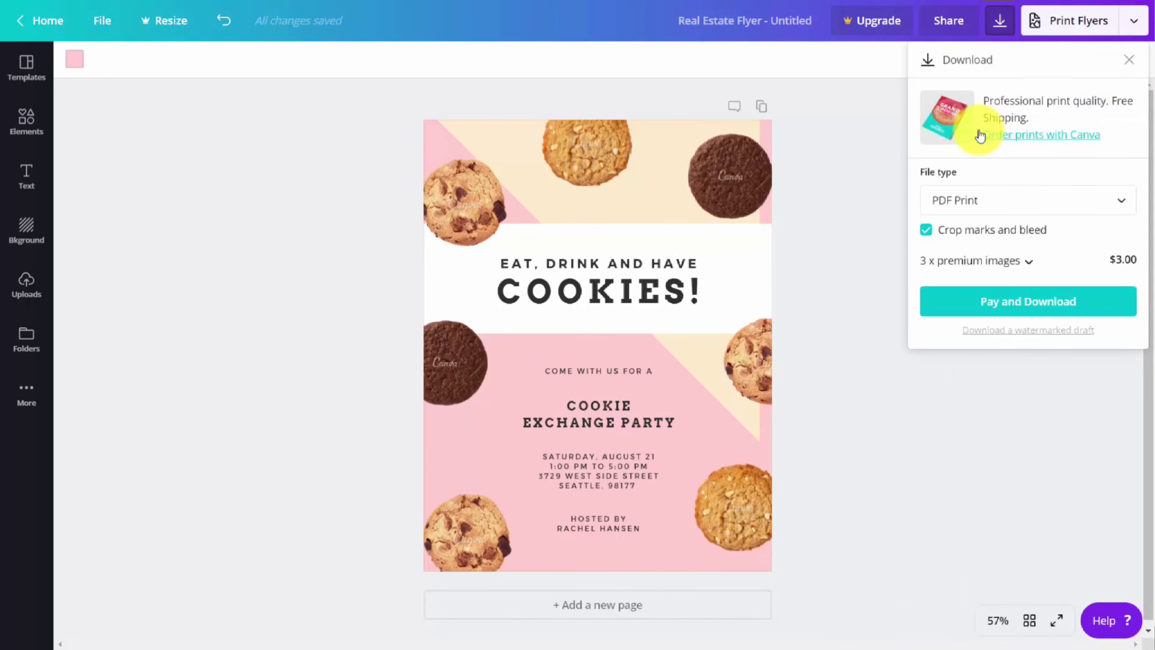
{"action": "left_click", "coordinate": [1068, 198]}
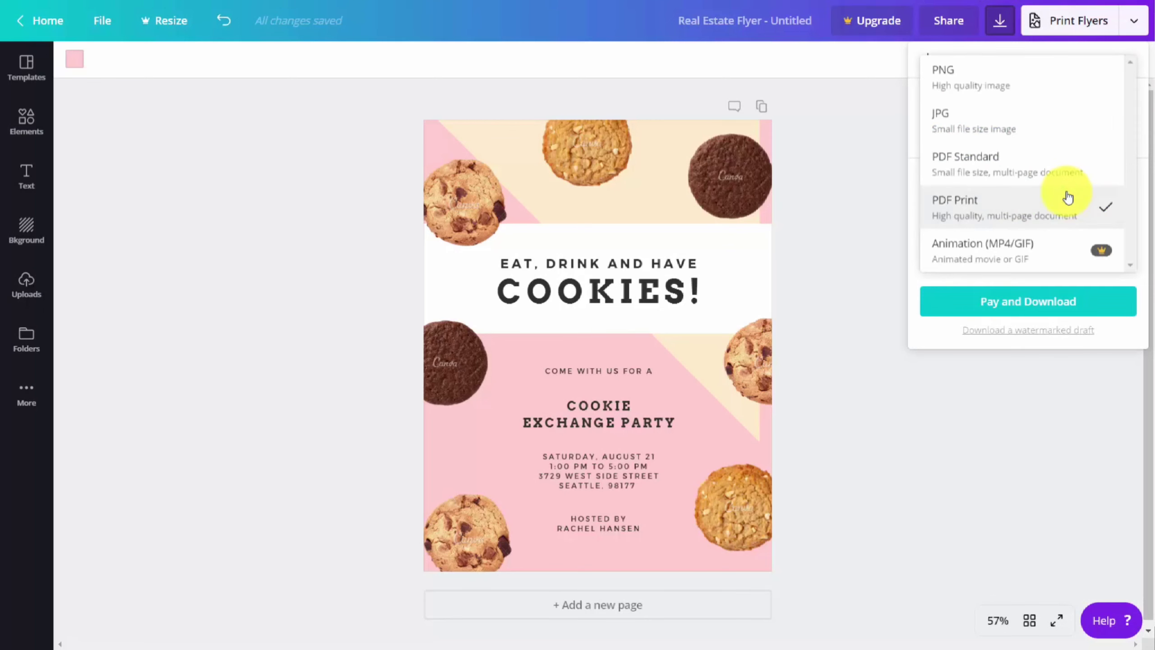
{"action": "left_click", "coordinate": [983, 214]}
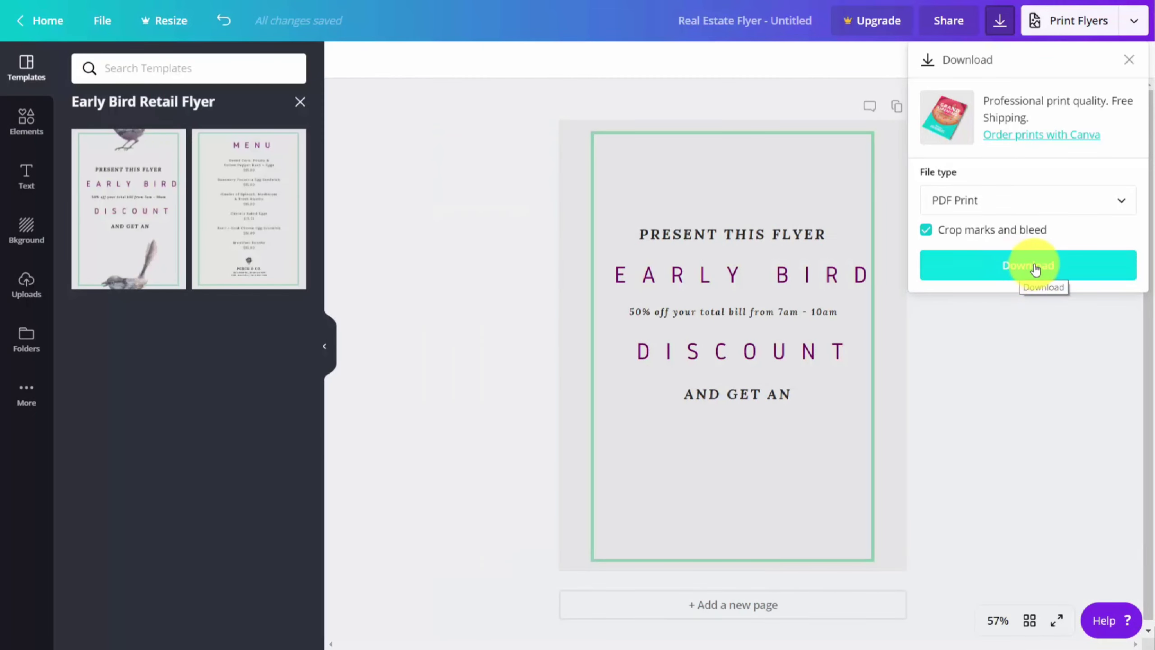
Download the Early Bird flyer as "Untitled design.pdf" and open the saved PDF for printing.
{"action": "left_click", "coordinate": [1021, 270]}
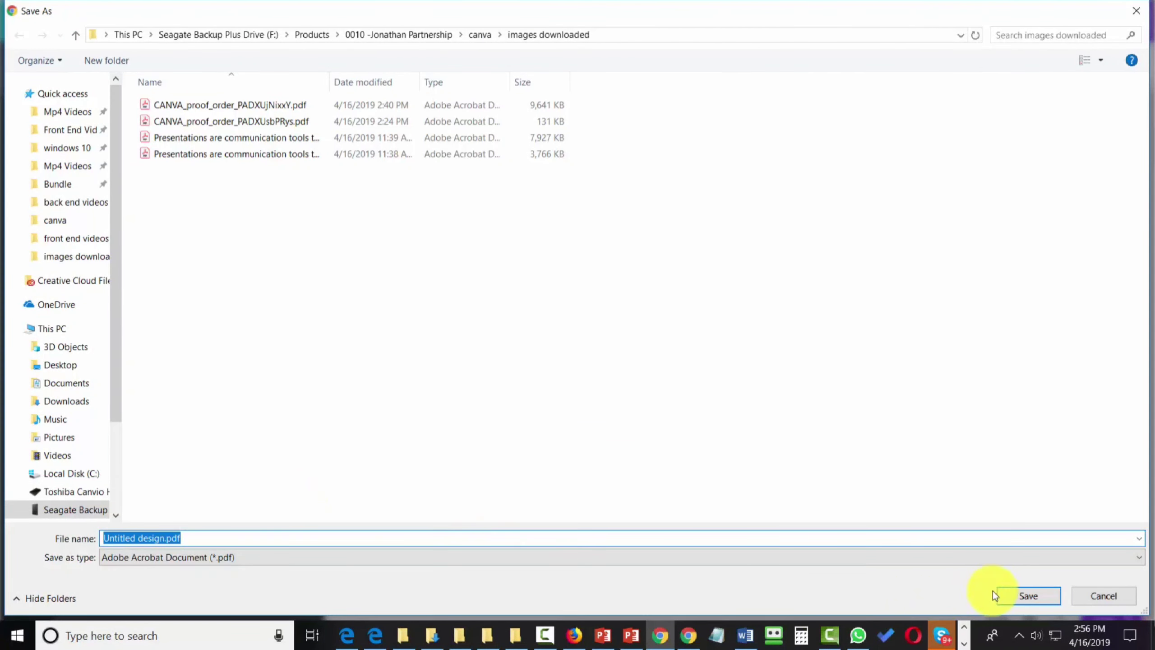
{"action": "left_click", "coordinate": [1021, 594]}
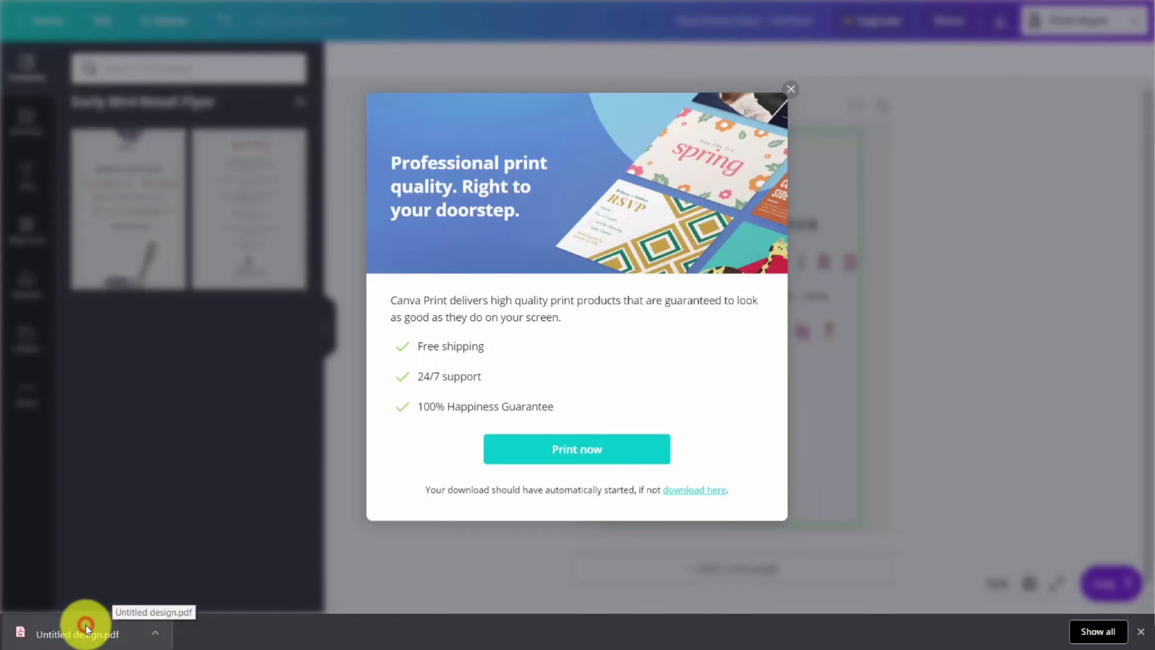
{"action": "left_click", "coordinate": [84, 624]}
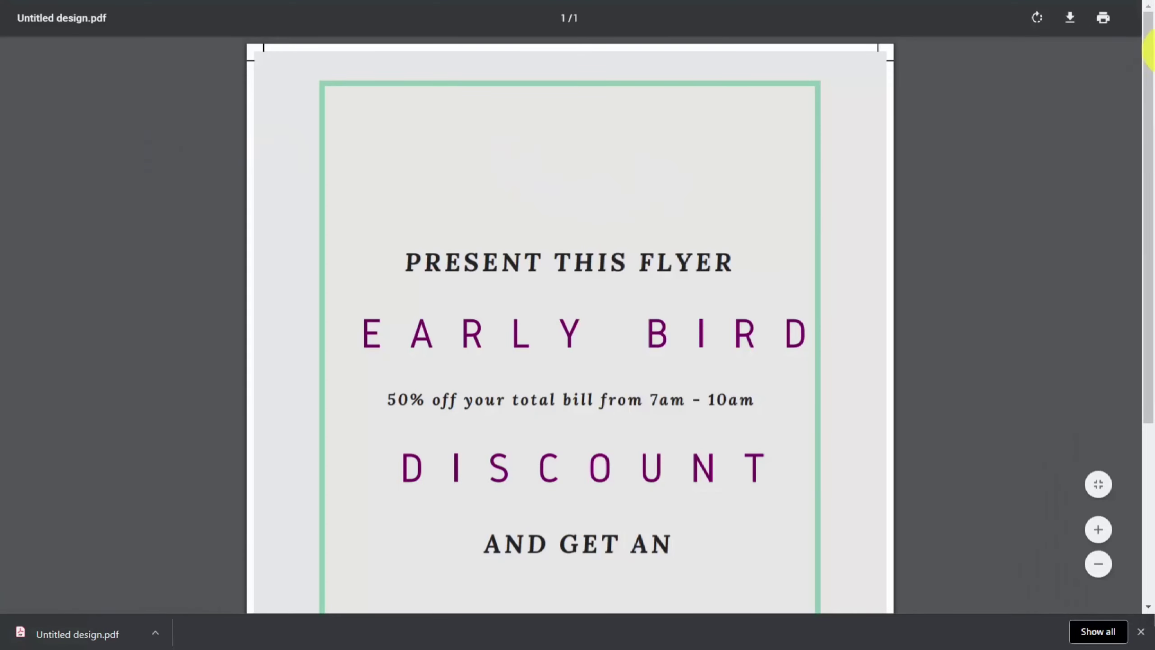
{"action": "left_click", "coordinate": [1103, 18]}
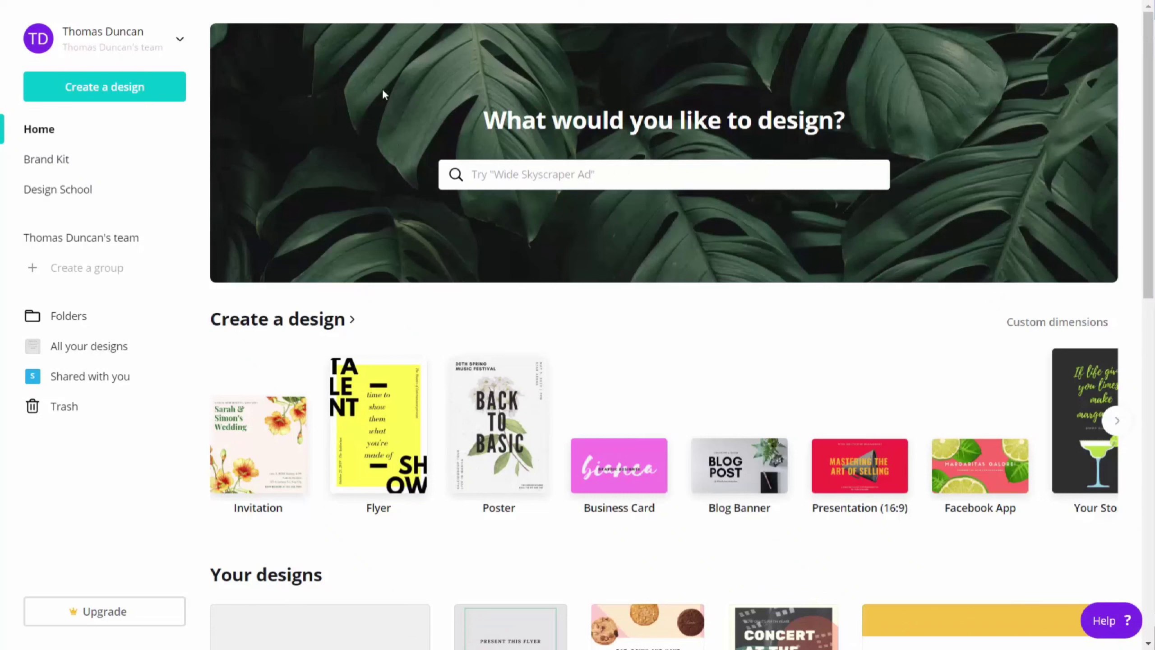
Search the design types for "pos" and create a new Postcard design.
{"action": "left_click", "coordinate": [525, 184]}
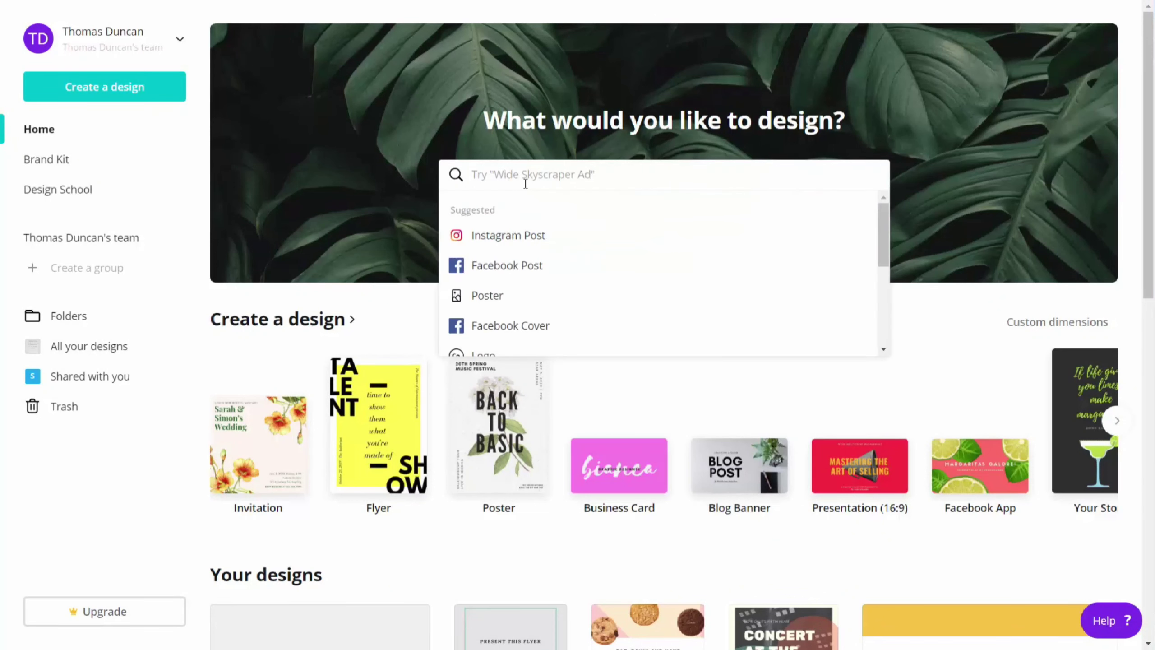
{"action": "type", "text": "pos"}
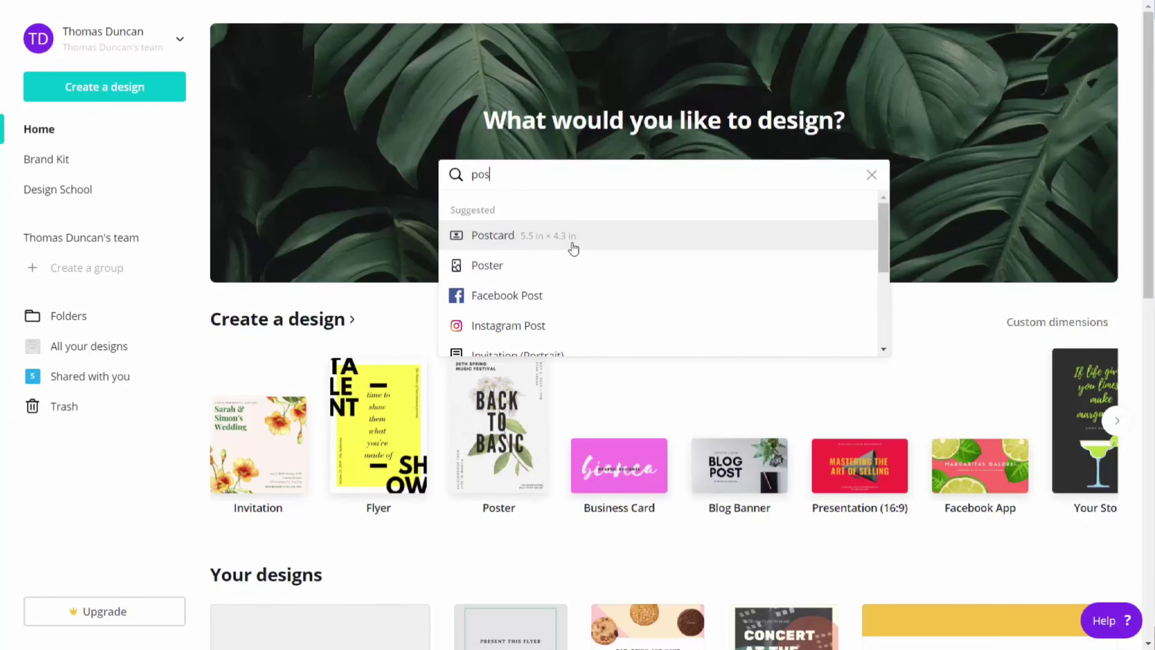
{"action": "left_click", "coordinate": [506, 240]}
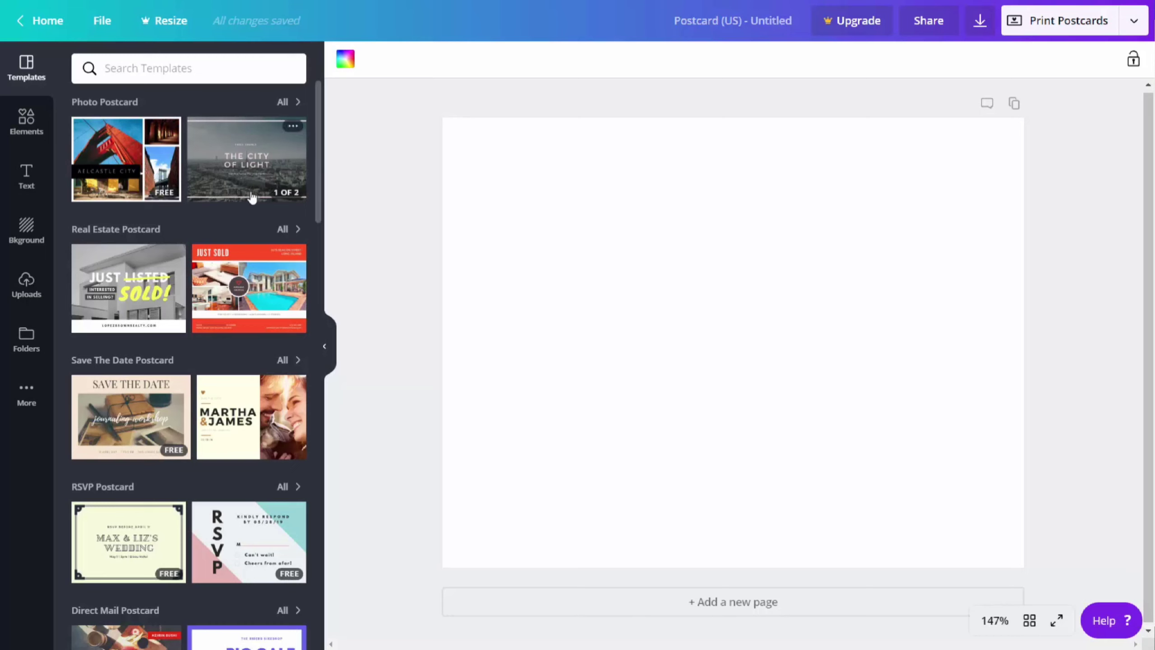
Build a two-page postcard from the front and back of the Light Brown Save the Date Postcard template.
{"action": "left_click", "coordinate": [147, 399]}
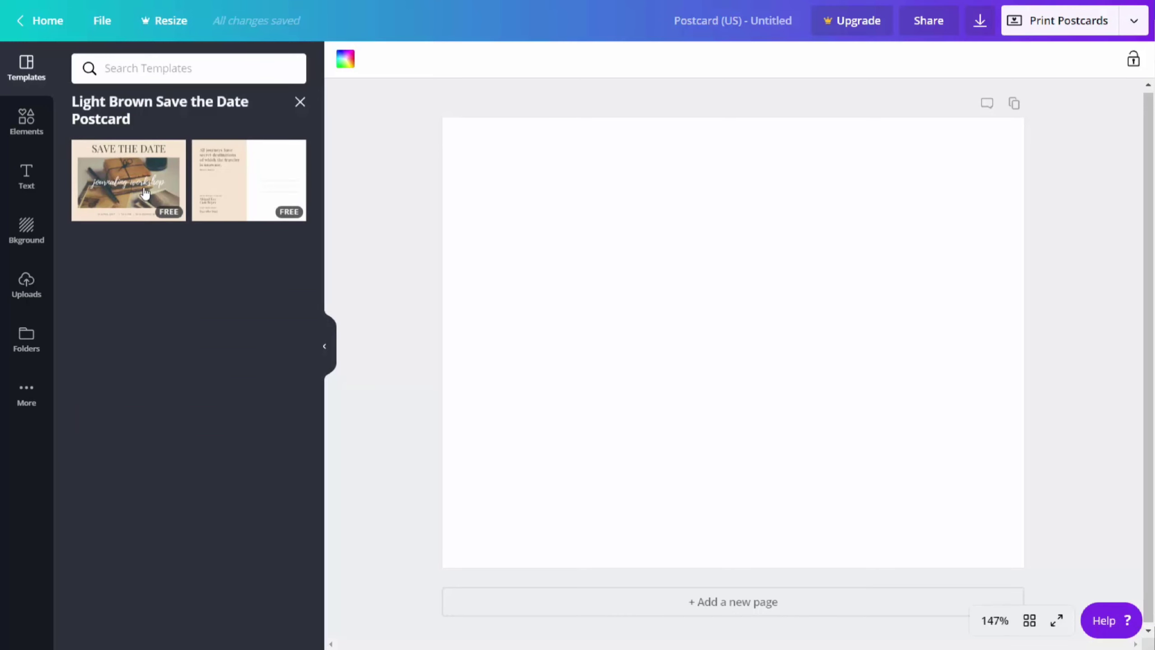
{"action": "left_click", "coordinate": [146, 193]}
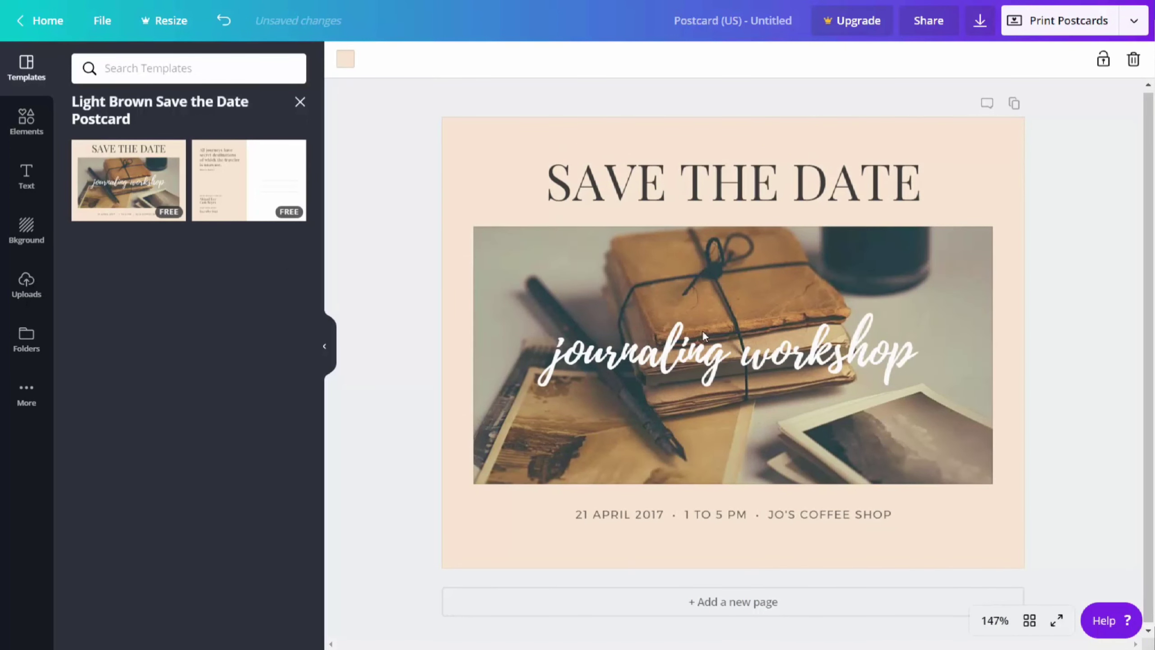
{"action": "left_click", "coordinate": [702, 605]}
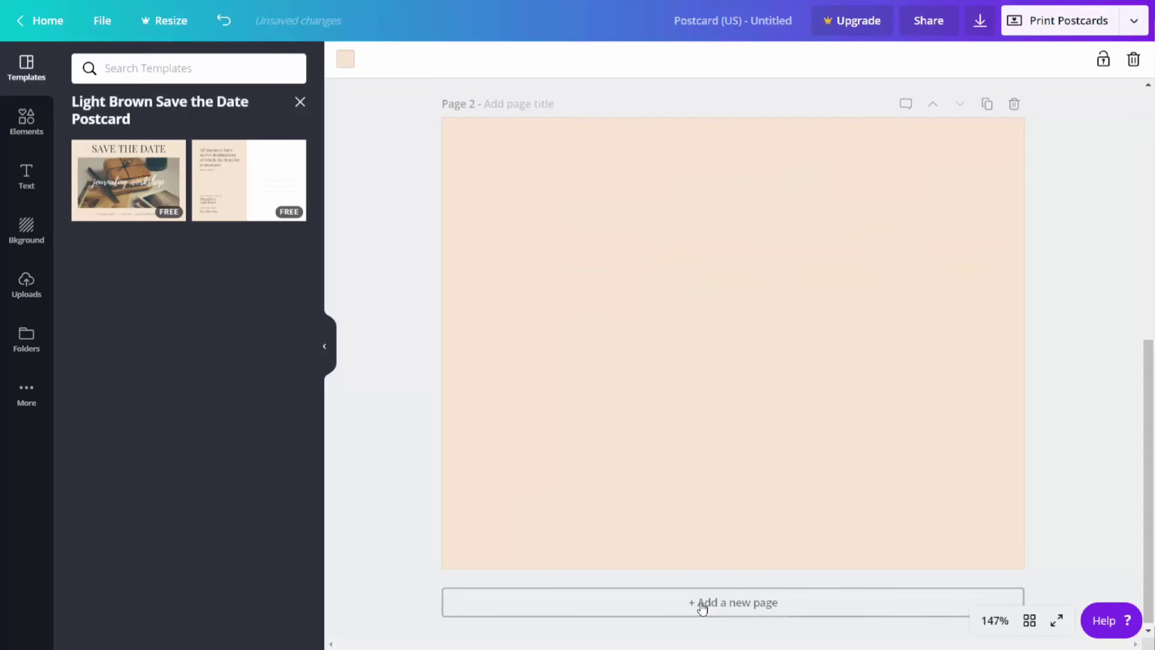
{"action": "left_click", "coordinate": [250, 193]}
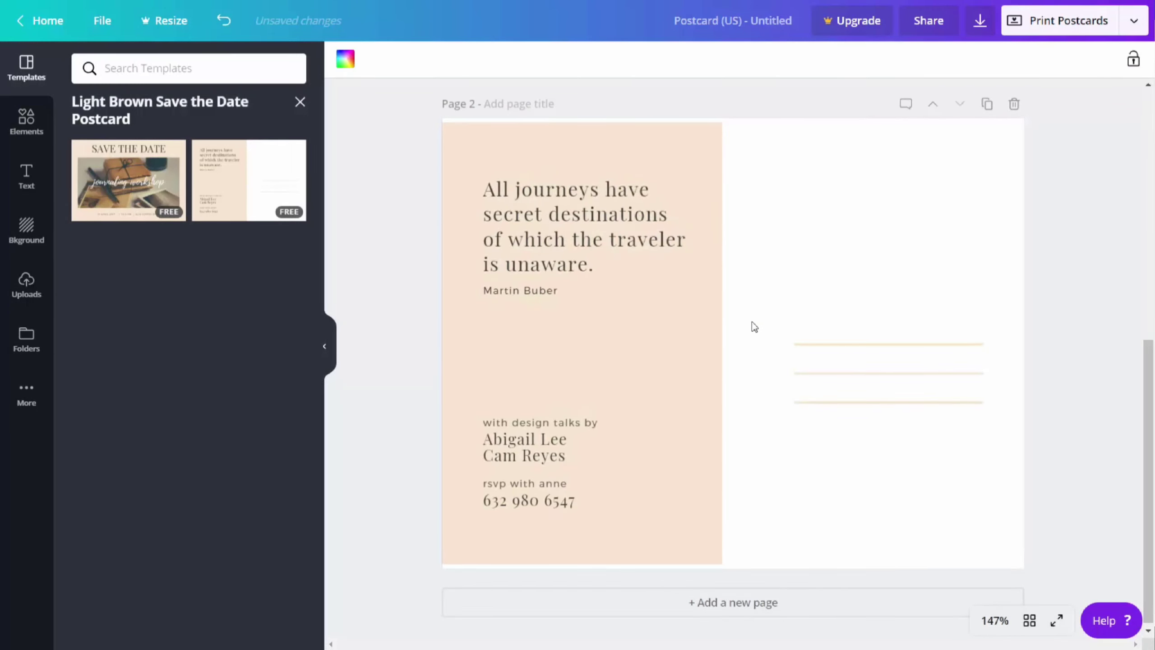
Open the postcard print order and set the size to 7.1in × 5.5in.
{"action": "scroll", "coordinate": [741, 327], "scroll_direction": "up", "scroll_amount": 10}
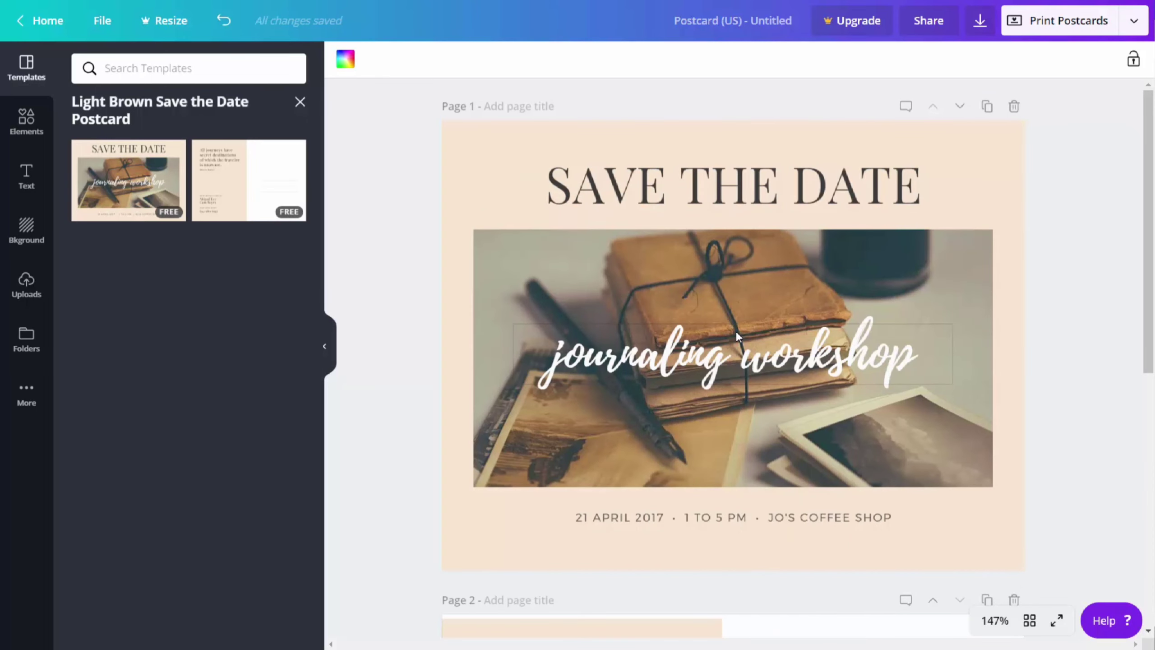
{"action": "left_click", "coordinate": [1061, 26]}
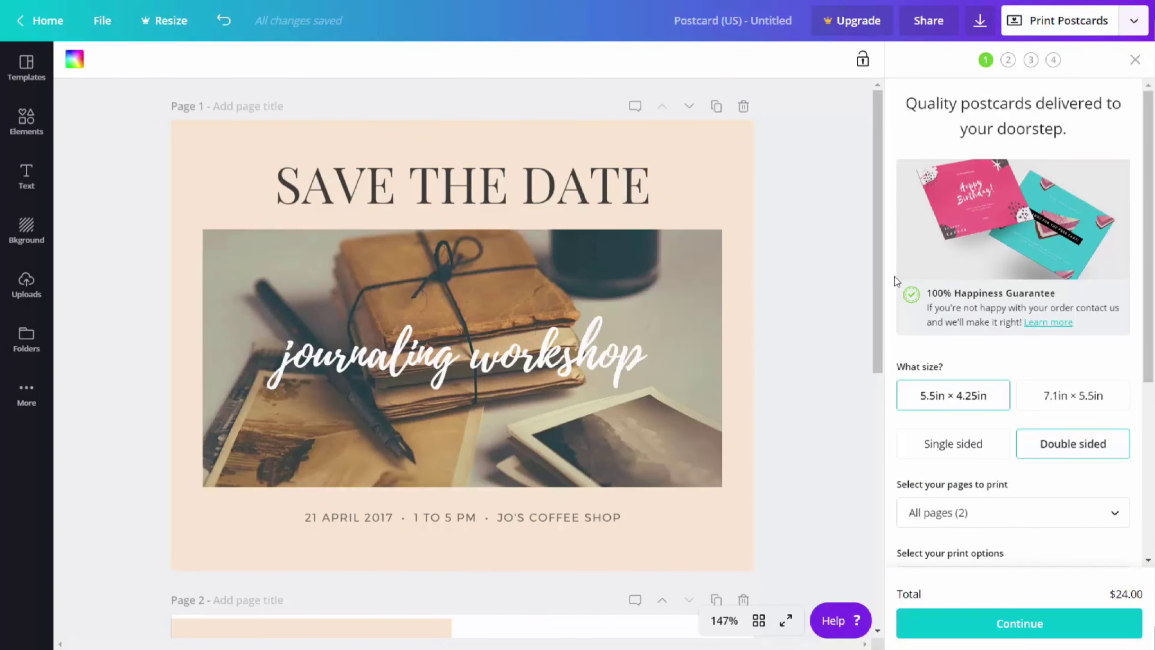
{"action": "left_click", "coordinate": [1041, 397]}
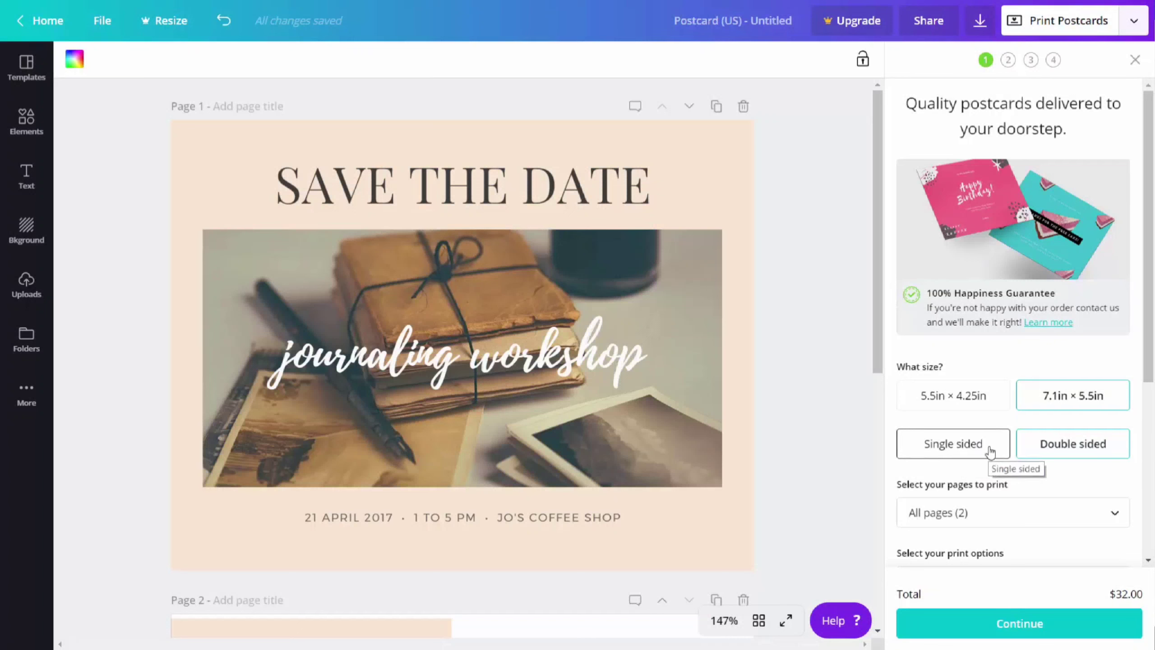
Accept the print options, pass the image quality, white-edge and danger zone checks, and generate the postcard's PDF proof.
{"action": "scroll", "coordinate": [1028, 455], "scroll_direction": "down", "scroll_amount": 5}
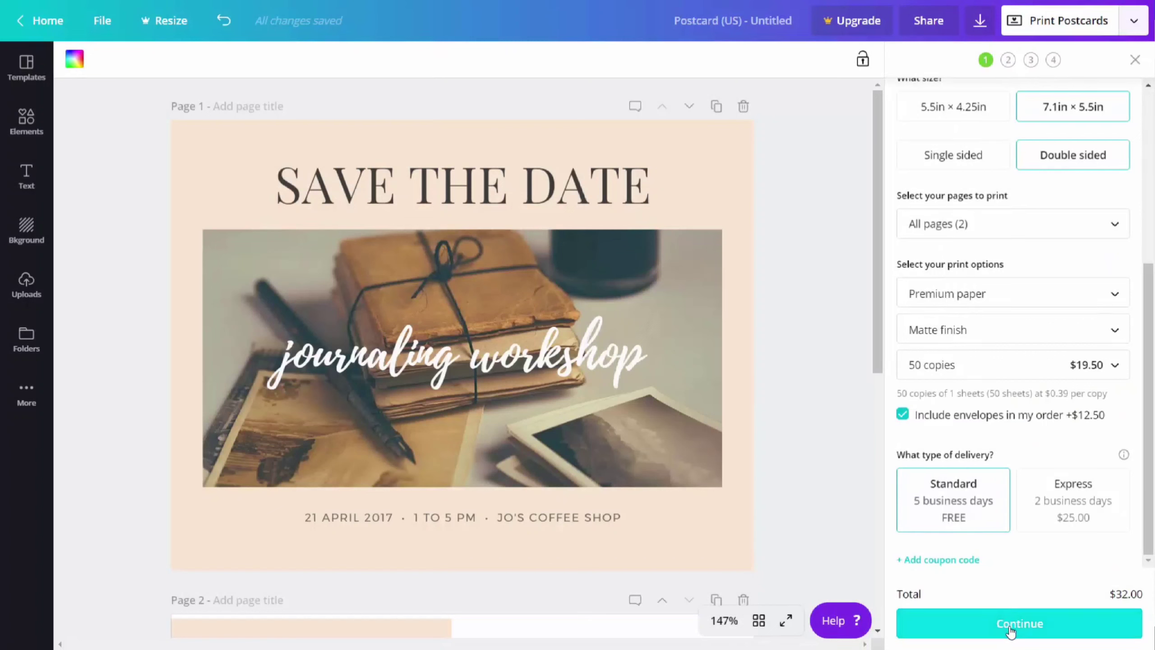
{"action": "left_click", "coordinate": [986, 627]}
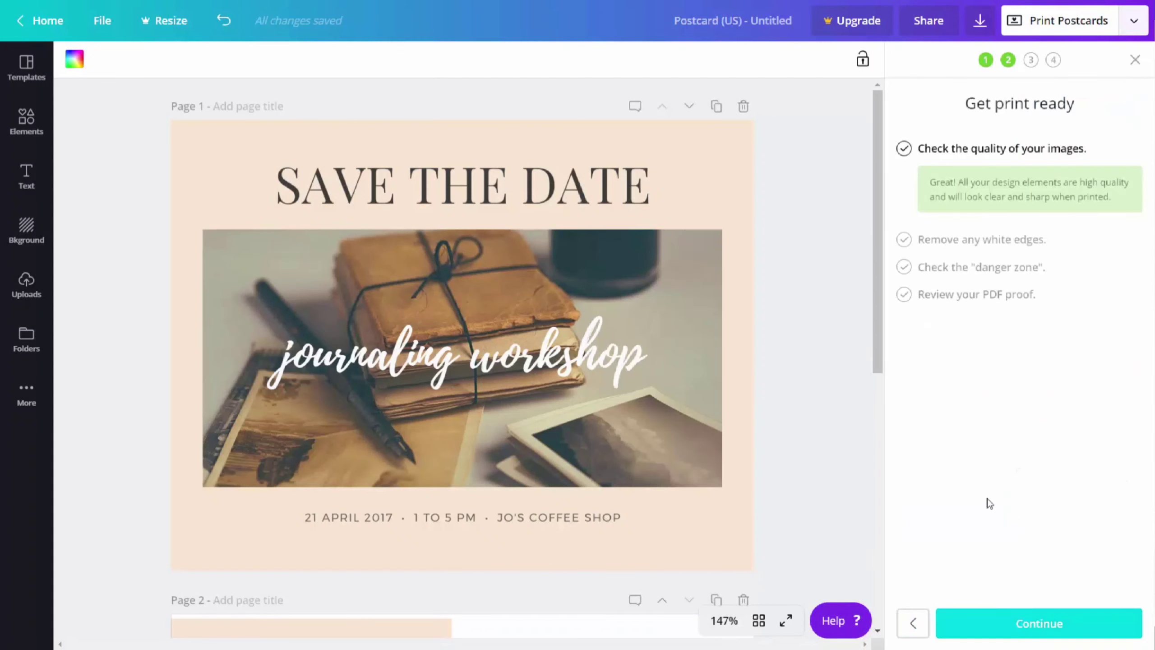
{"action": "left_click", "coordinate": [1025, 627]}
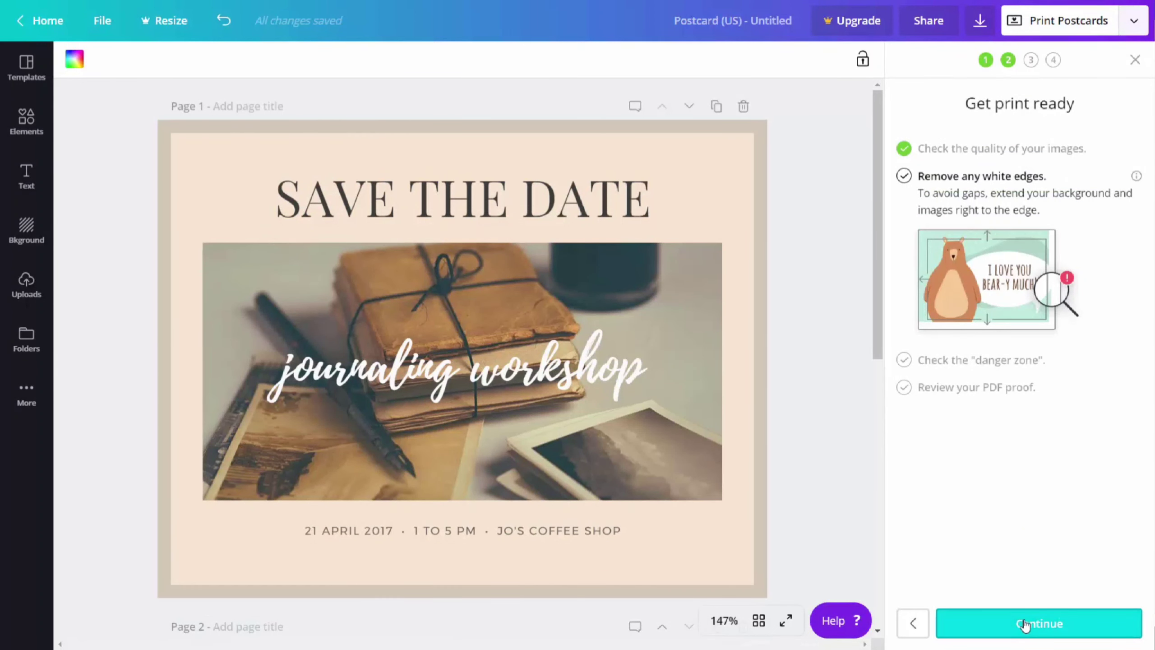
{"action": "left_click", "coordinate": [1027, 627]}
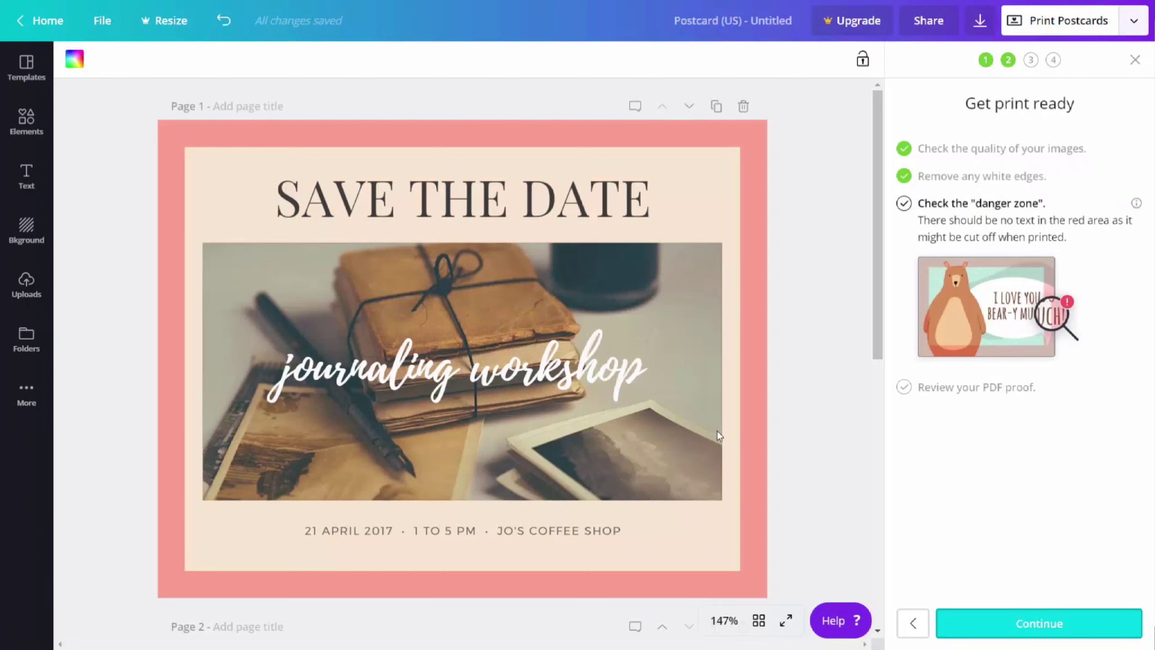
{"action": "left_click", "coordinate": [1005, 623]}
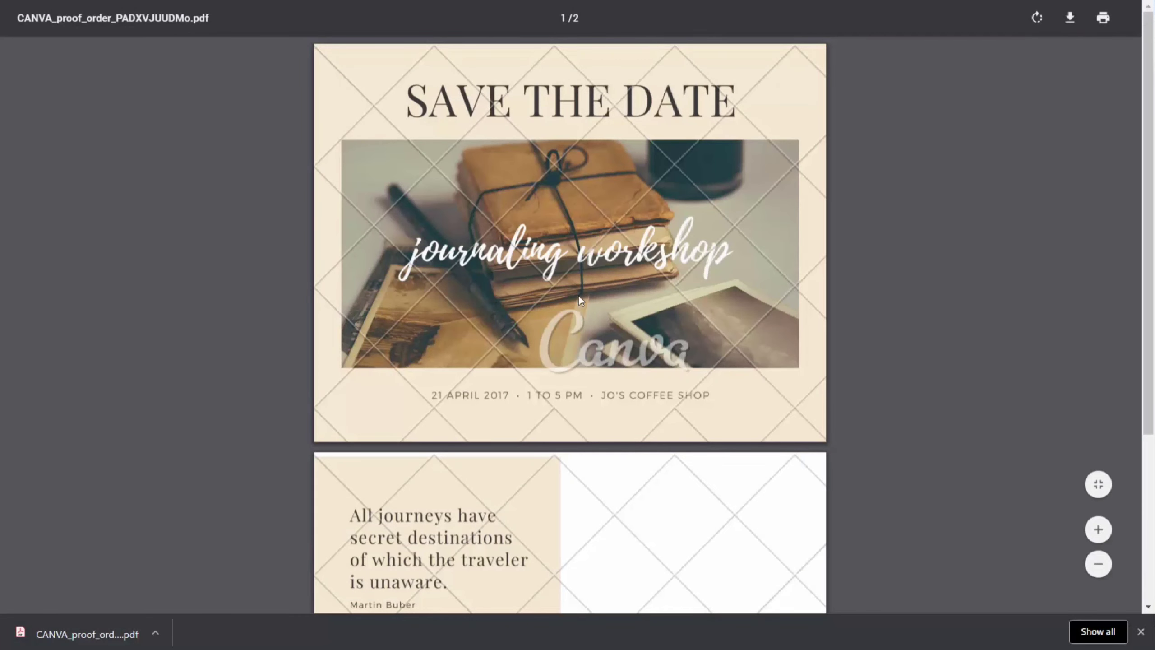
Review both pages of the postcard's PDF proof, approve the design, agree to the Terms of Use and accept the shipping details.
{"action": "scroll", "coordinate": [680, 346], "scroll_direction": "down", "scroll_amount": 5}
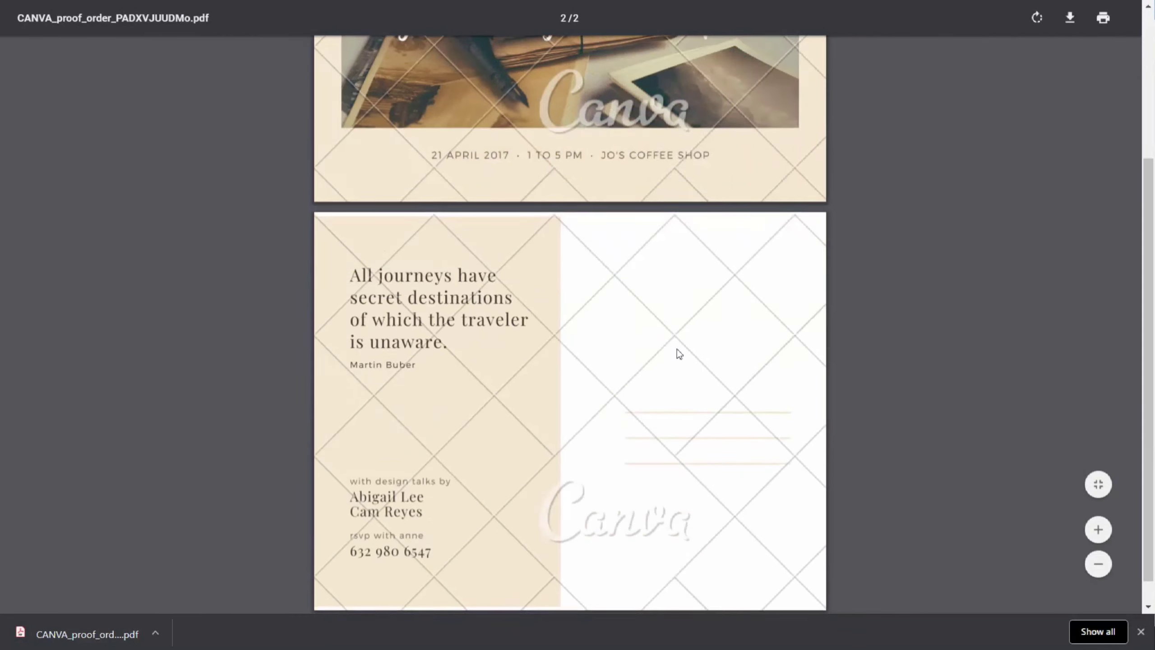
{"action": "scroll", "coordinate": [682, 350], "scroll_direction": "up", "scroll_amount": 5}
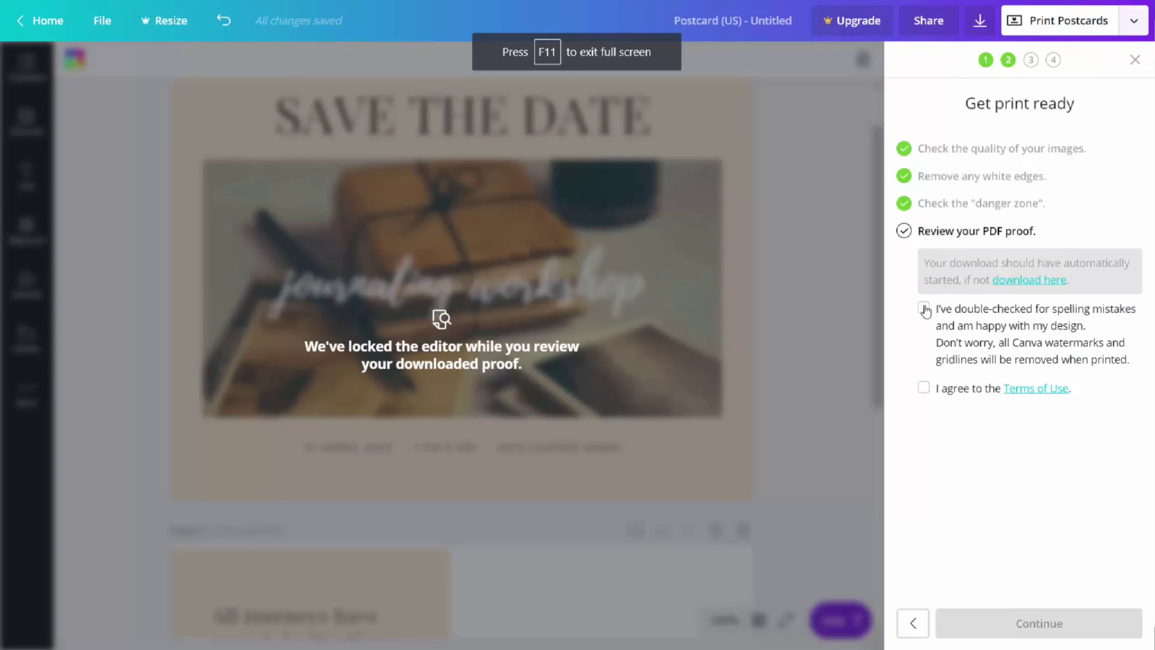
{"action": "left_click", "coordinate": [923, 308]}
{"action": "left_click", "coordinate": [924, 388]}
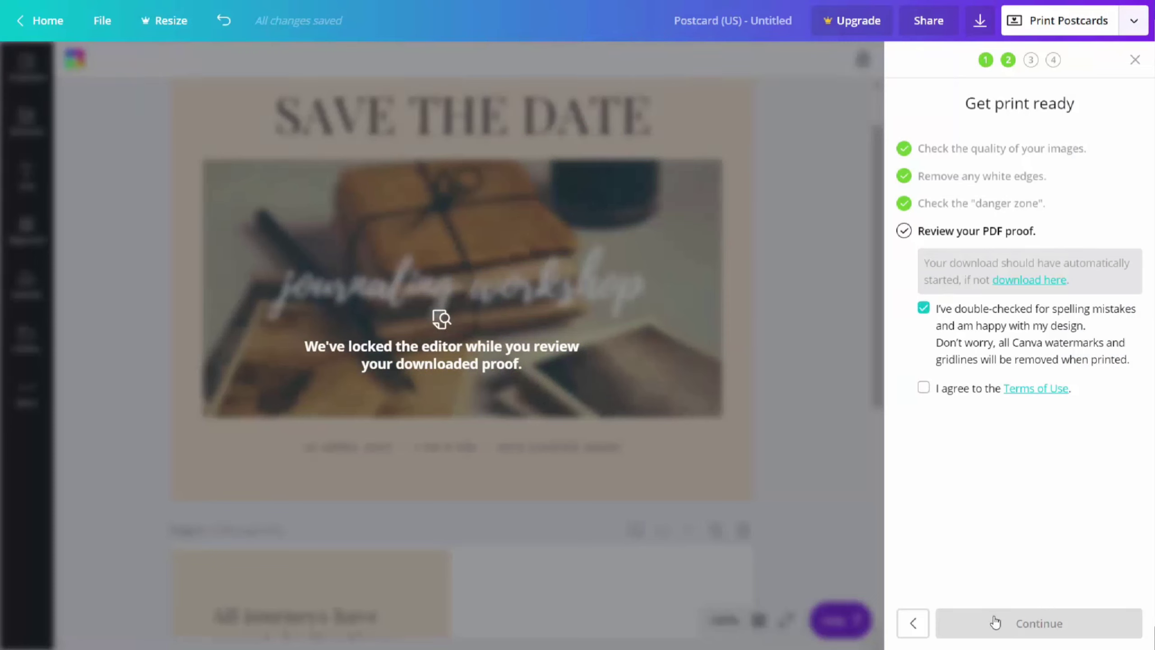
{"action": "left_click", "coordinate": [1022, 624]}
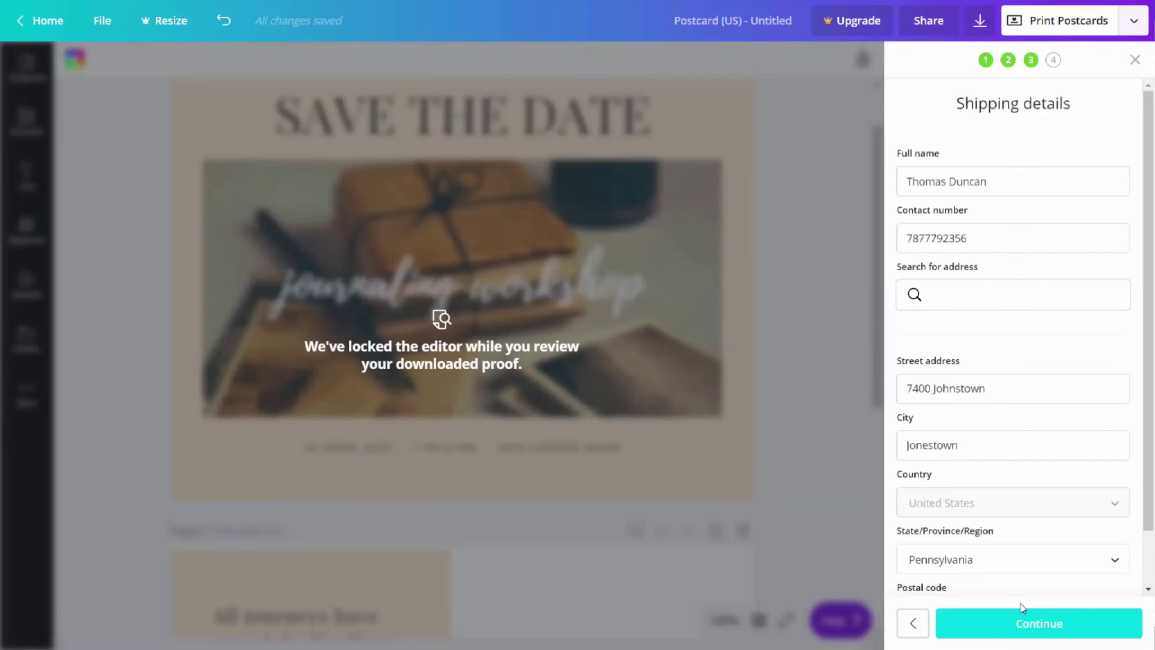
{"action": "left_click", "coordinate": [1045, 634]}
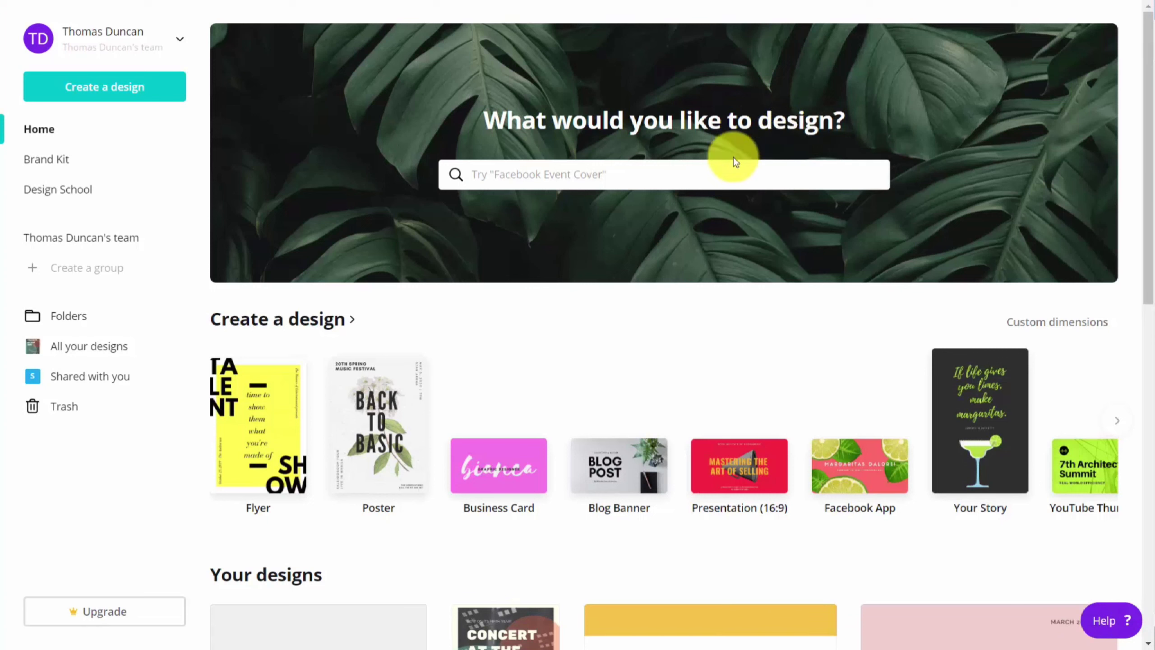
Search the design types for "invi", create a 14 cm × 14 cm Invitation and apply the blue emoji Birthday Invitation template.
{"action": "left_click", "coordinate": [570, 177]}
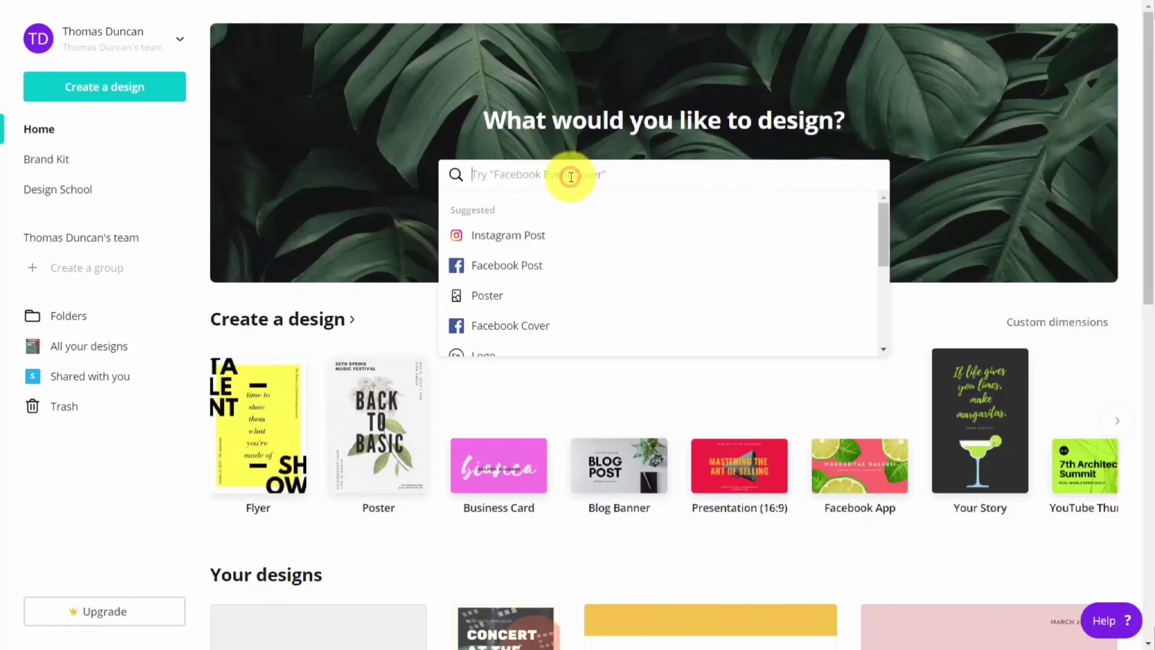
{"action": "type", "text": "invi"}
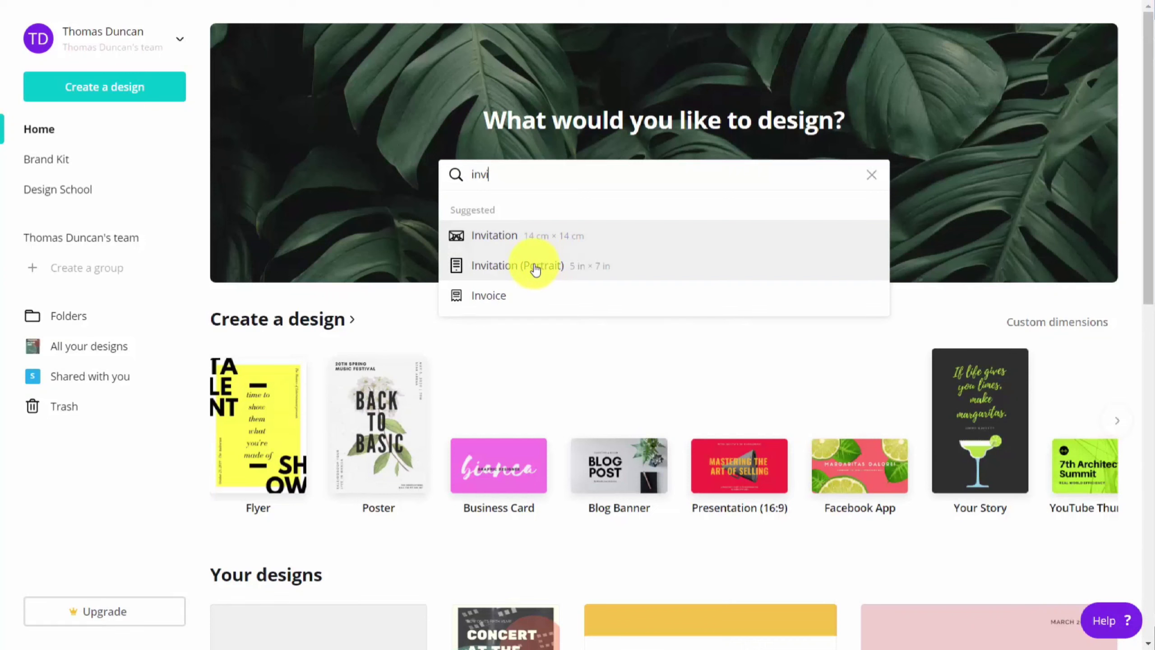
{"action": "left_click", "coordinate": [521, 237]}
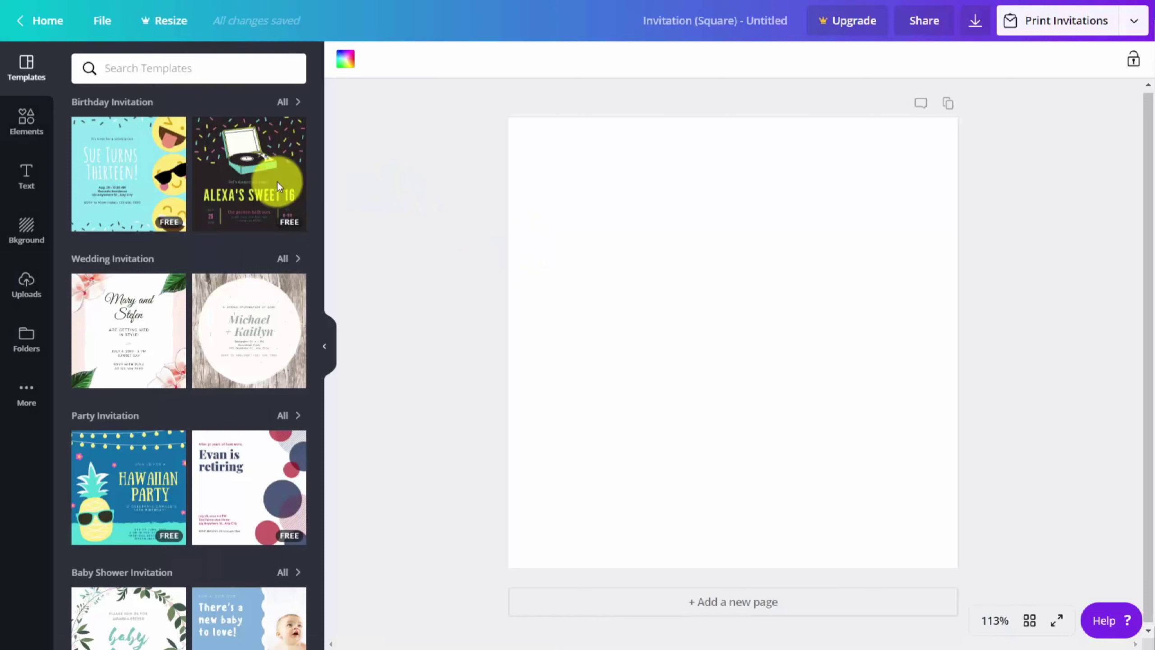
{"action": "left_click", "coordinate": [151, 183]}
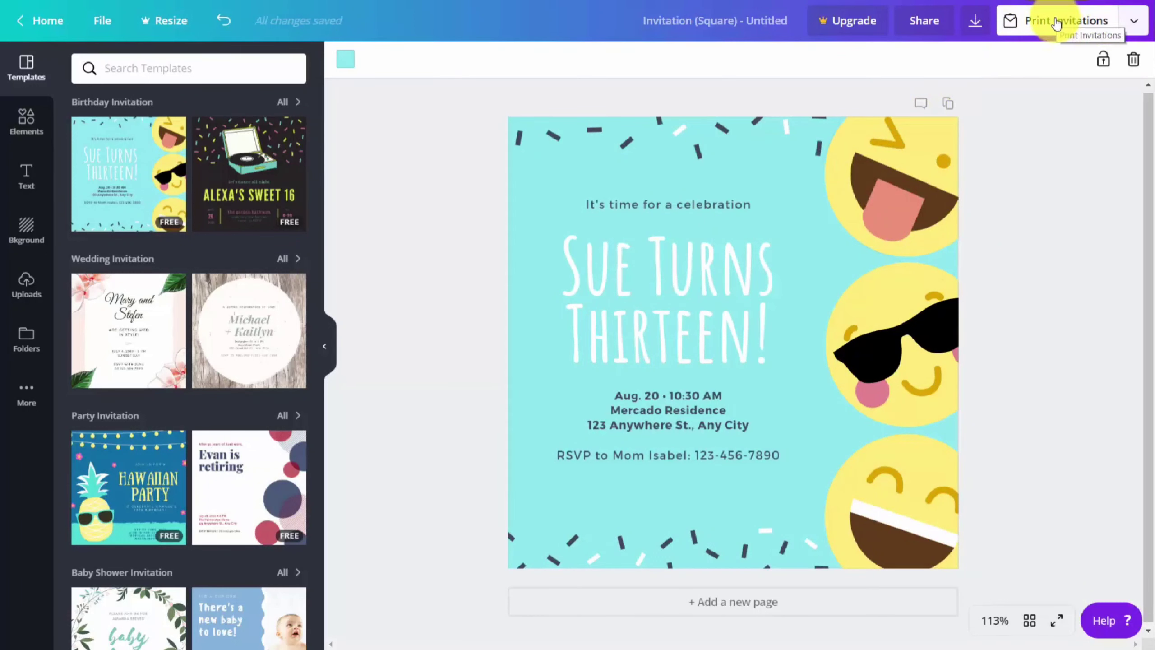
Open the invitation print order, exclude envelopes and accept the remaining print options.
{"action": "left_click", "coordinate": [1054, 22]}
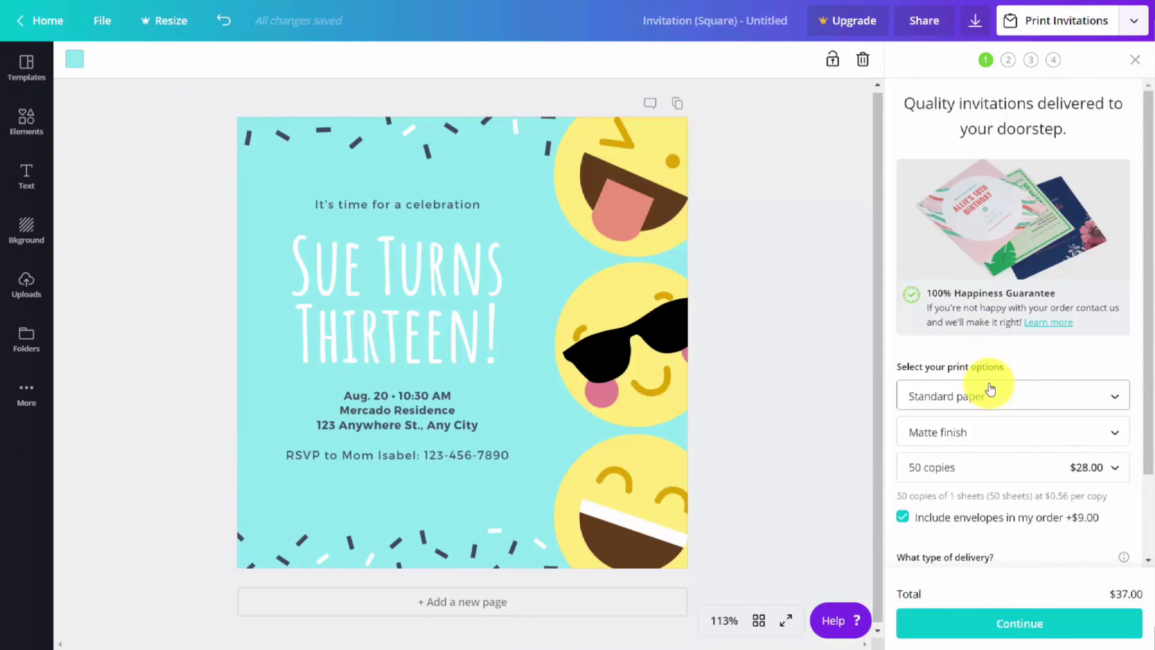
{"action": "scroll", "coordinate": [992, 396], "scroll_direction": "down", "scroll_amount": 2}
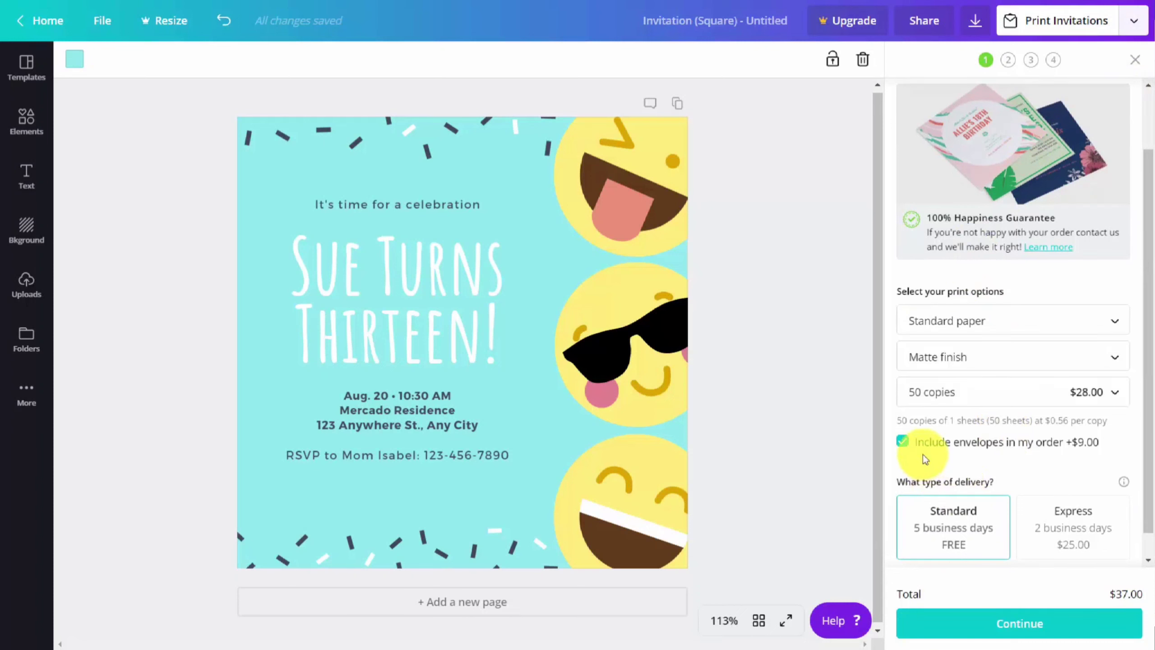
{"action": "left_click", "coordinate": [904, 443]}
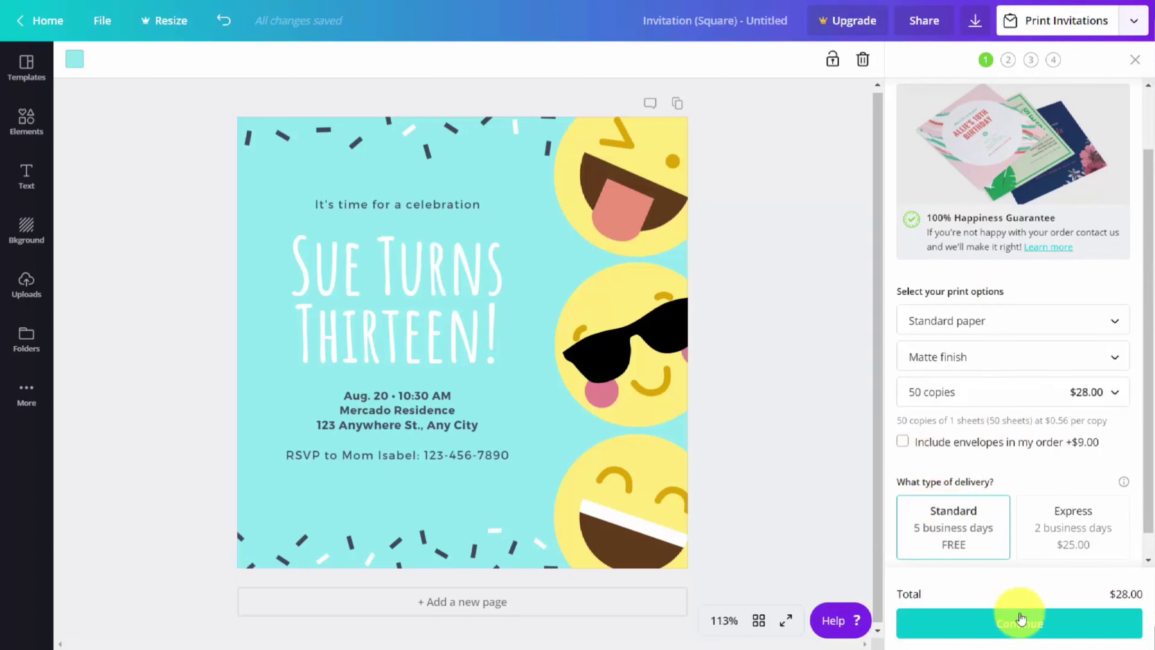
{"action": "left_click", "coordinate": [1030, 620]}
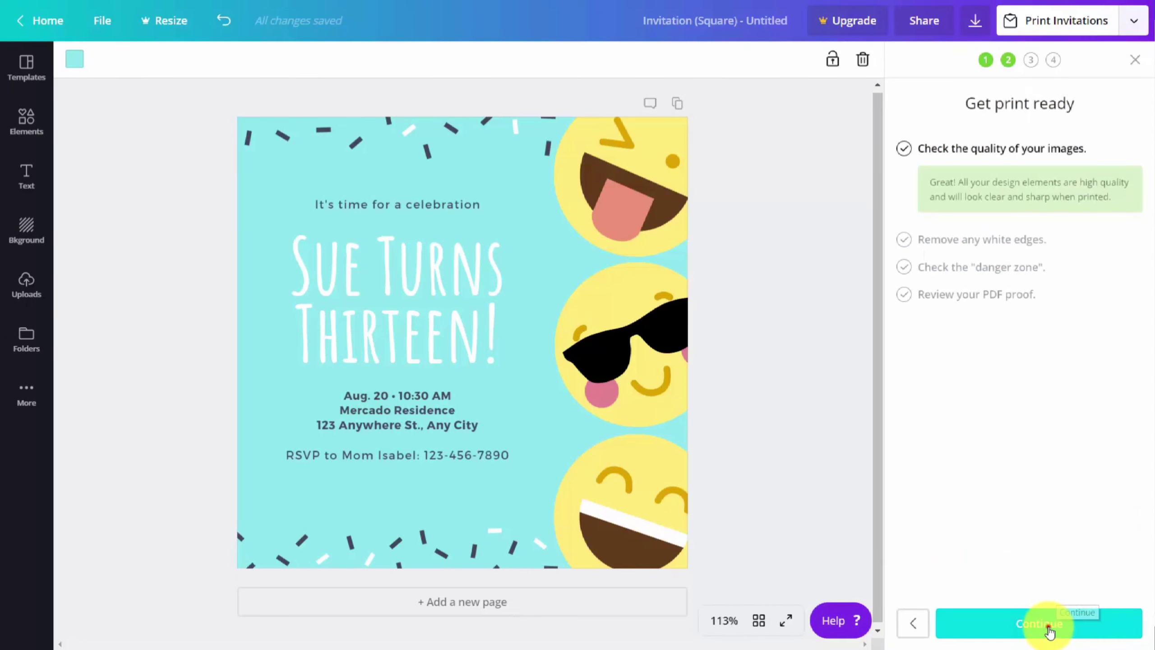
Pass the invitation's image quality, white-edge and danger zone checks and save its PDF proof to the images downloaded folder.
{"action": "left_click", "coordinate": [1048, 628]}
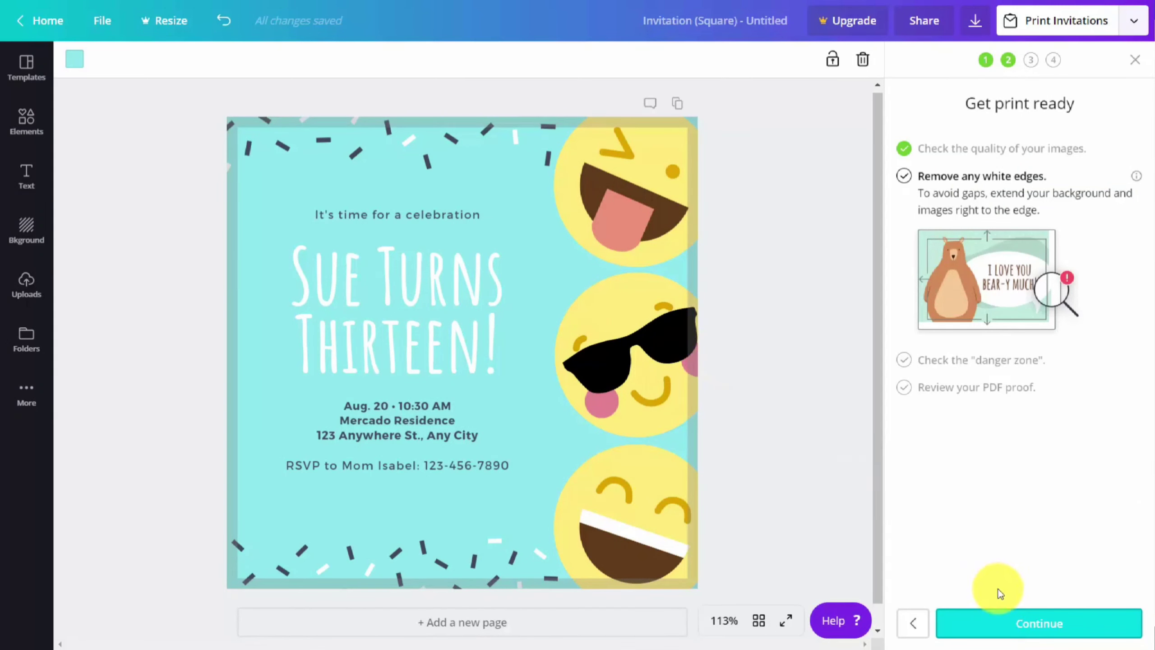
{"action": "left_click", "coordinate": [1032, 624]}
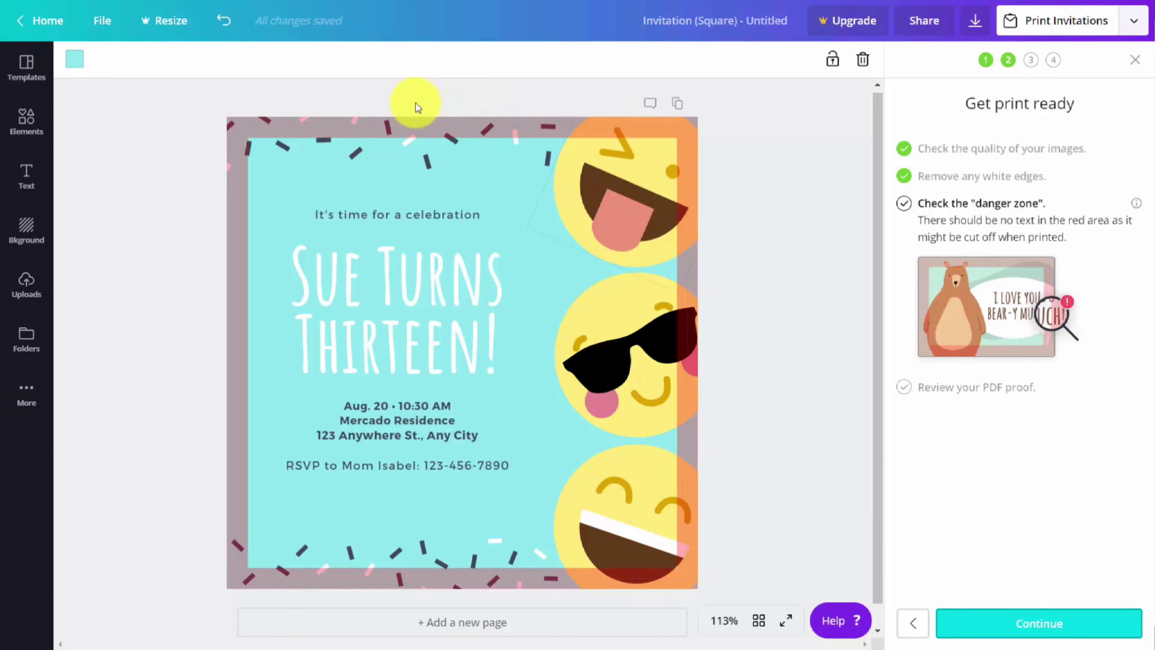
{"action": "left_click", "coordinate": [1010, 629]}
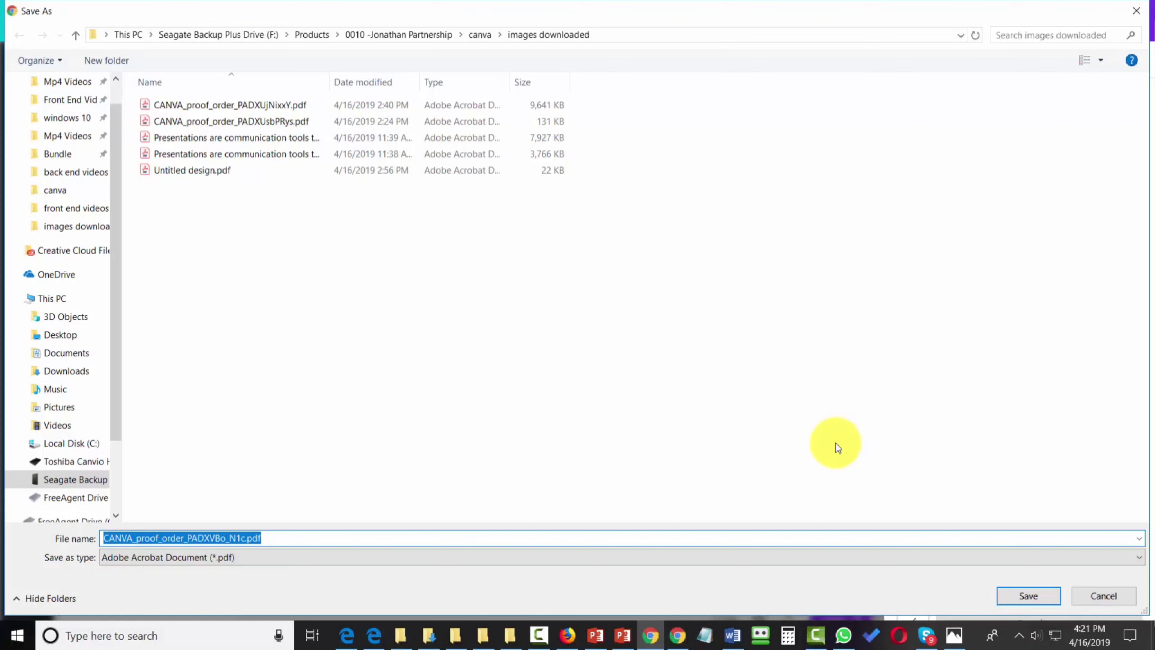
{"action": "left_click", "coordinate": [1029, 596]}
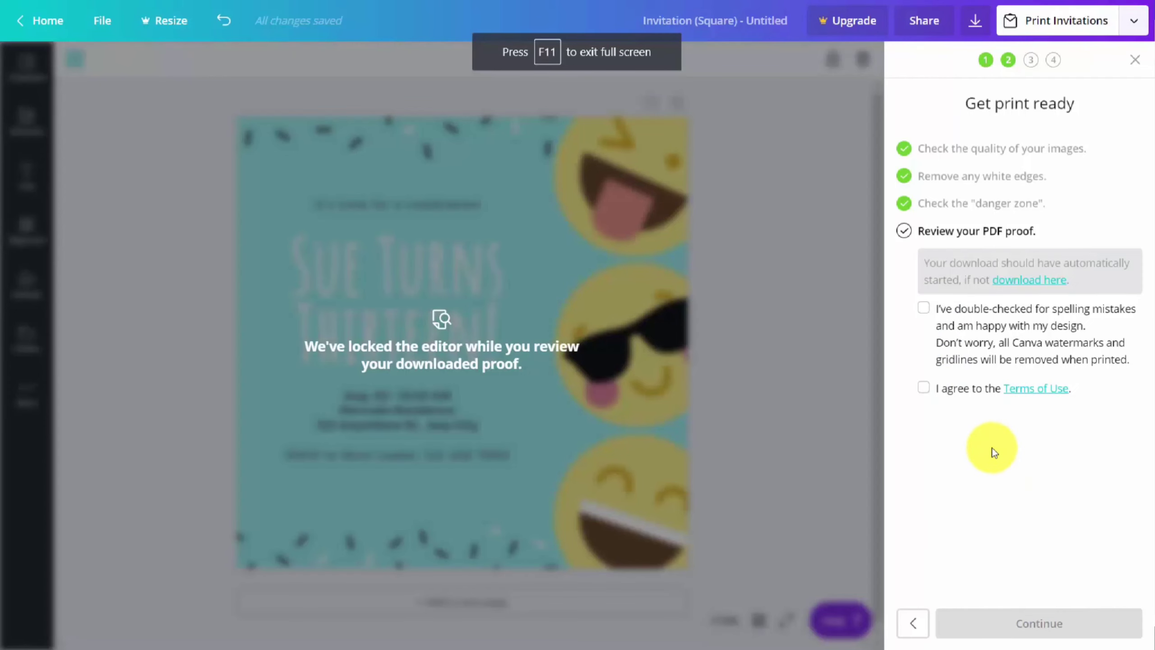
Approve the invitation's proof, agree to the Terms of Use and accept the shipping details.
{"action": "left_click", "coordinate": [927, 313]}
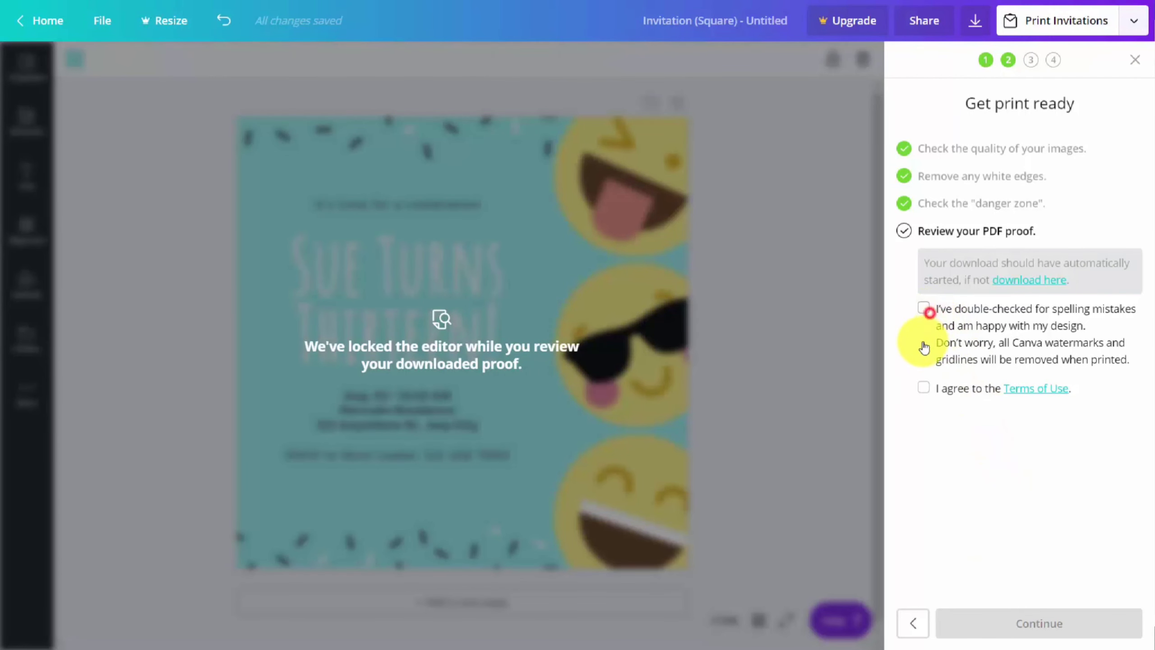
{"action": "left_click", "coordinate": [918, 388]}
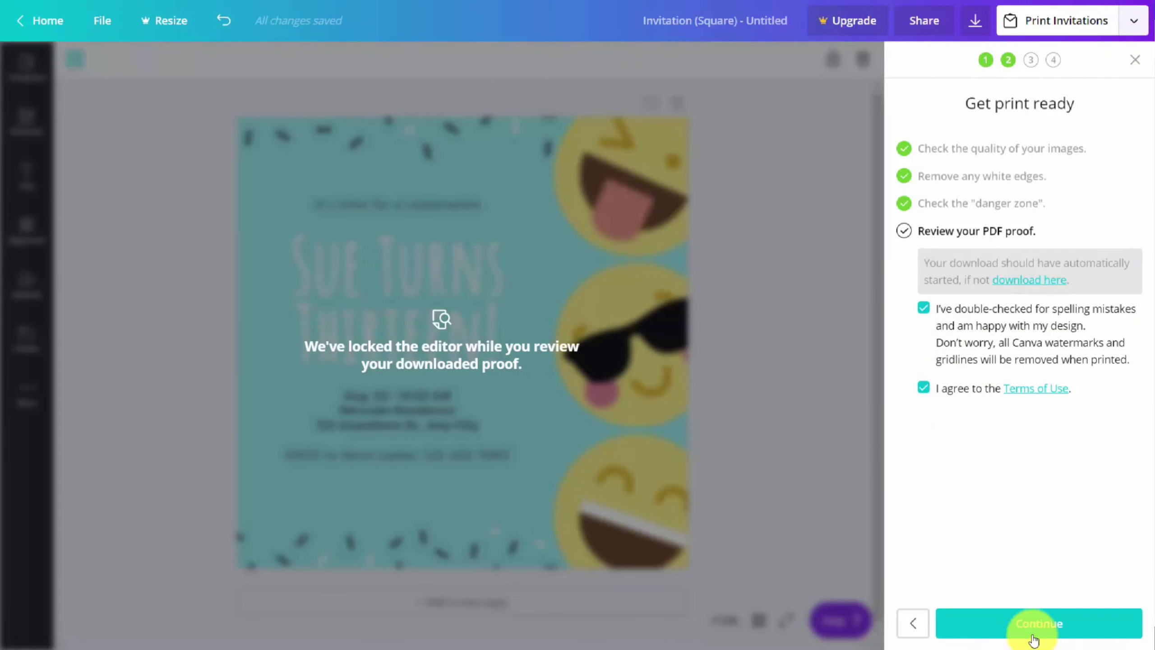
{"action": "left_click", "coordinate": [1031, 621]}
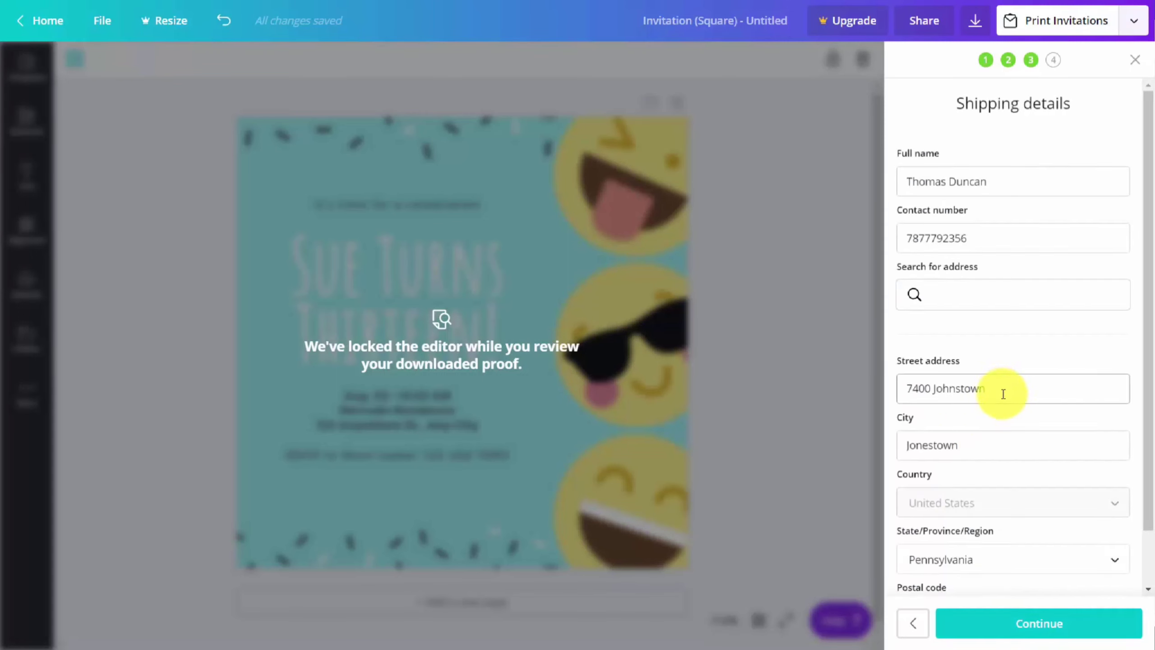
{"action": "left_click", "coordinate": [1023, 619]}
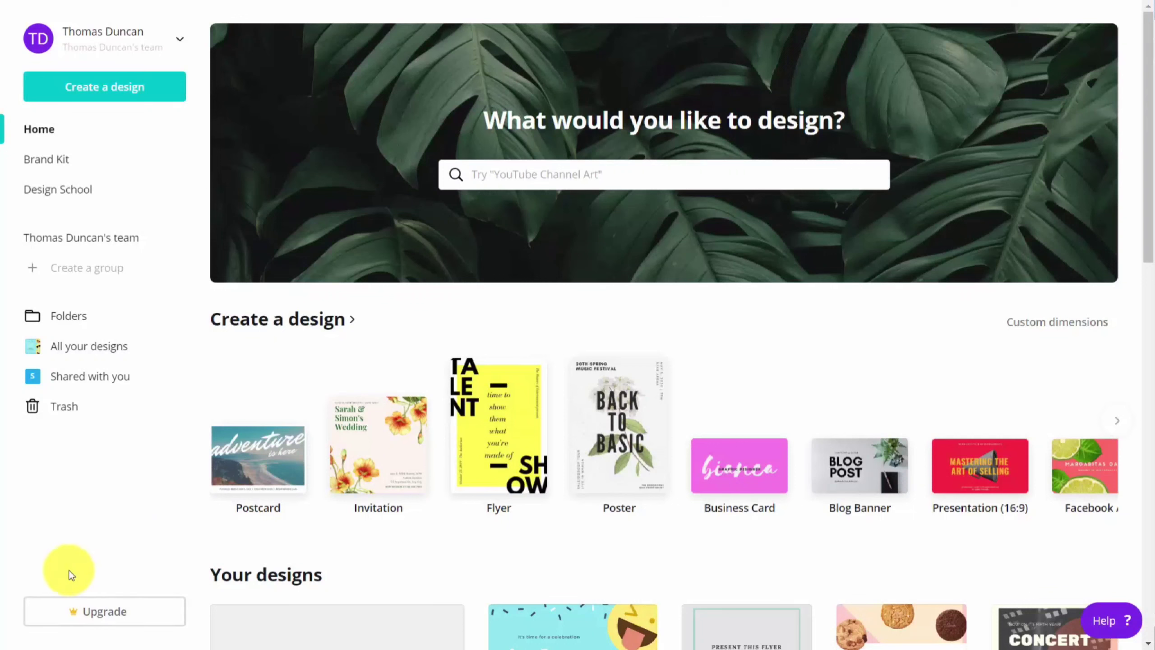
Start the free 30-day Canva for Work trial and browse the additional apps in the postcard editor.
{"action": "left_click", "coordinate": [97, 614]}
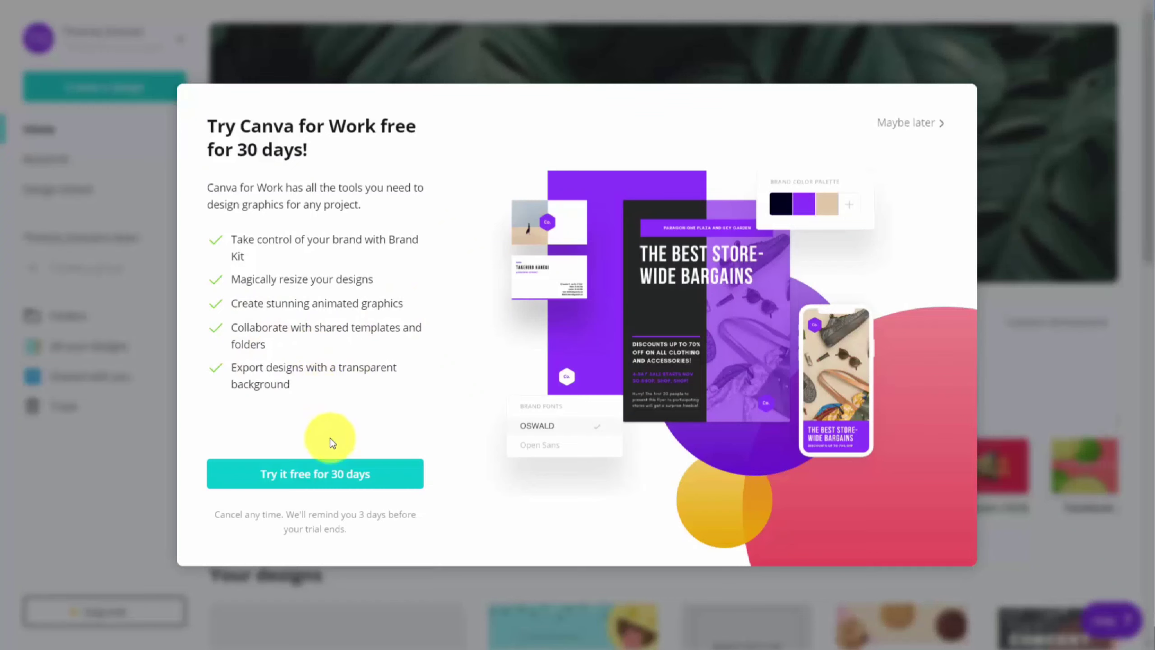
{"action": "left_click", "coordinate": [307, 476]}
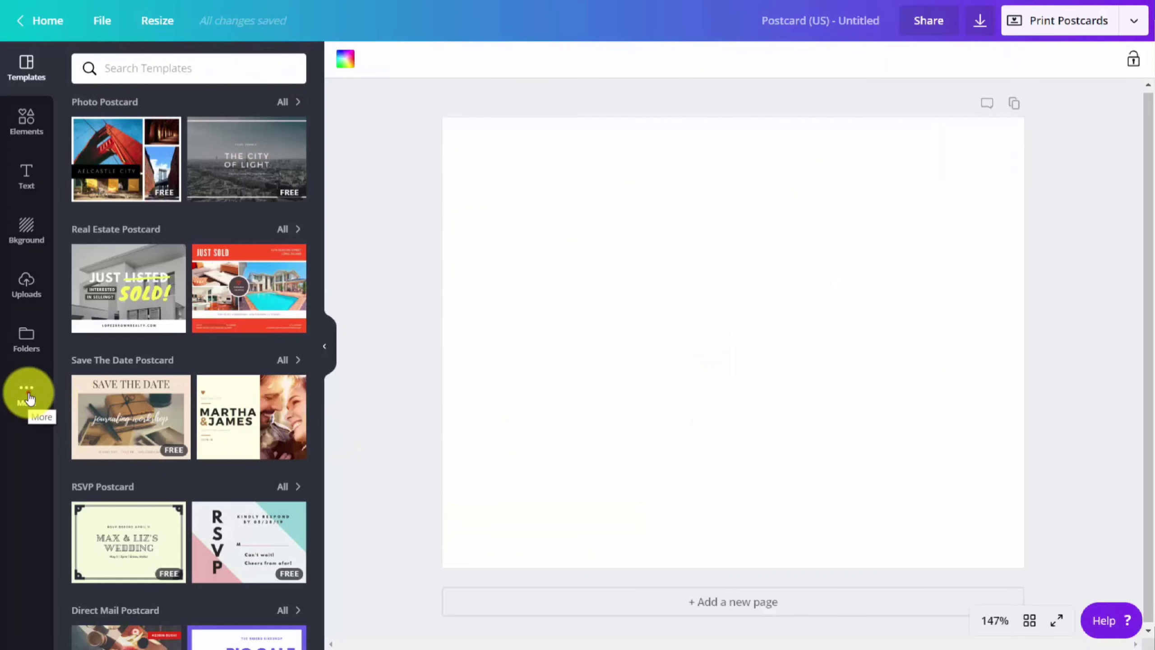
{"action": "left_click", "coordinate": [27, 395]}
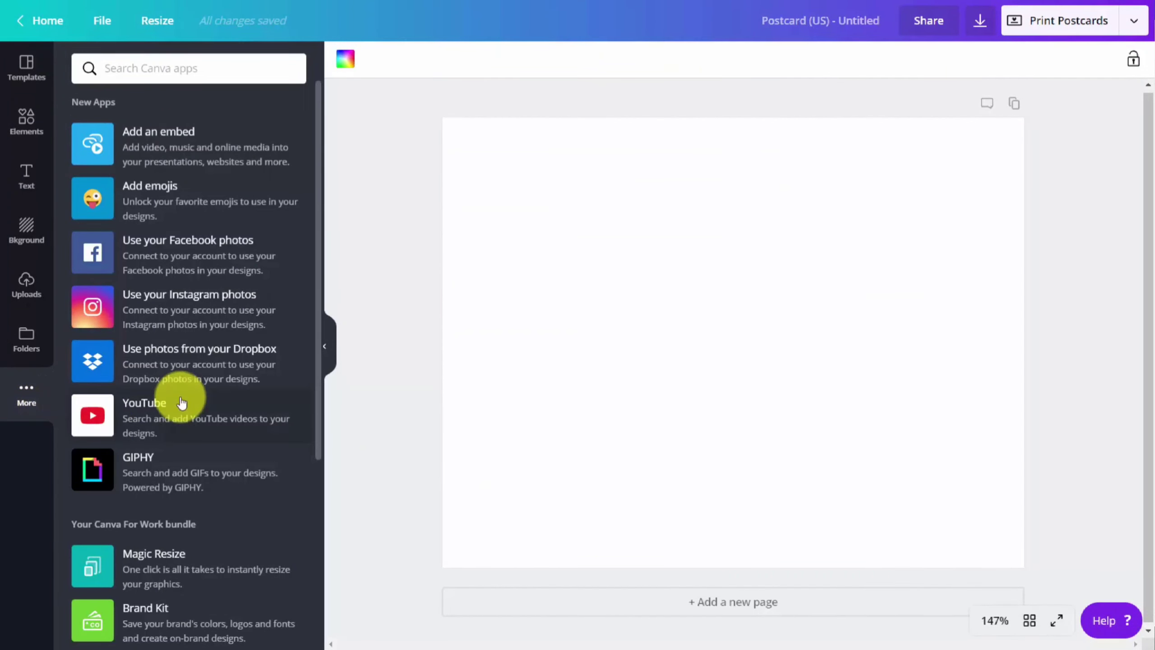
{"action": "scroll", "coordinate": [182, 398], "scroll_direction": "down", "scroll_amount": 5}
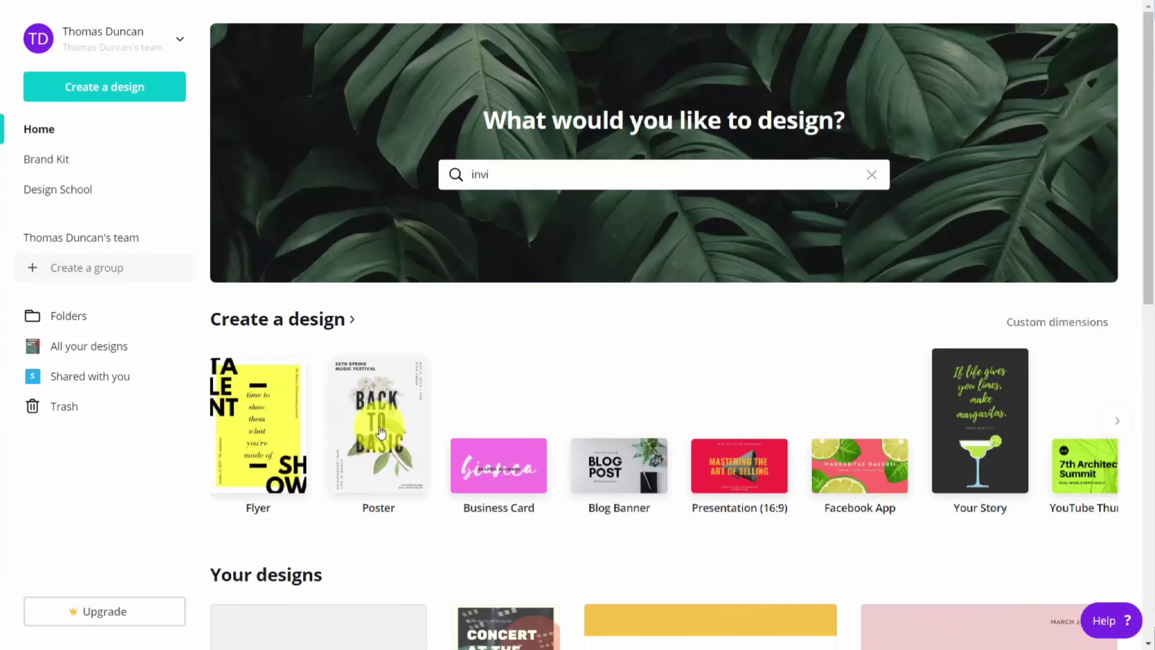
Create a poster from the Will Draw for Food Event Poster template and make a resized copy as Presentation (16:9).
{"action": "left_click", "coordinate": [379, 400]}
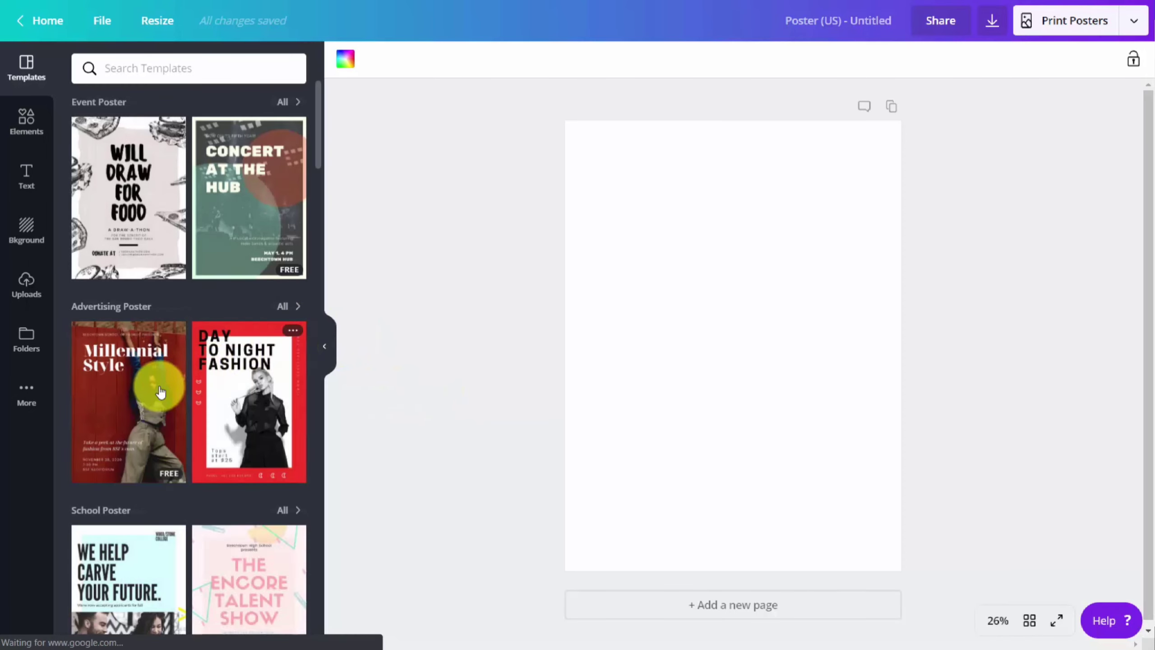
{"action": "left_click", "coordinate": [152, 219]}
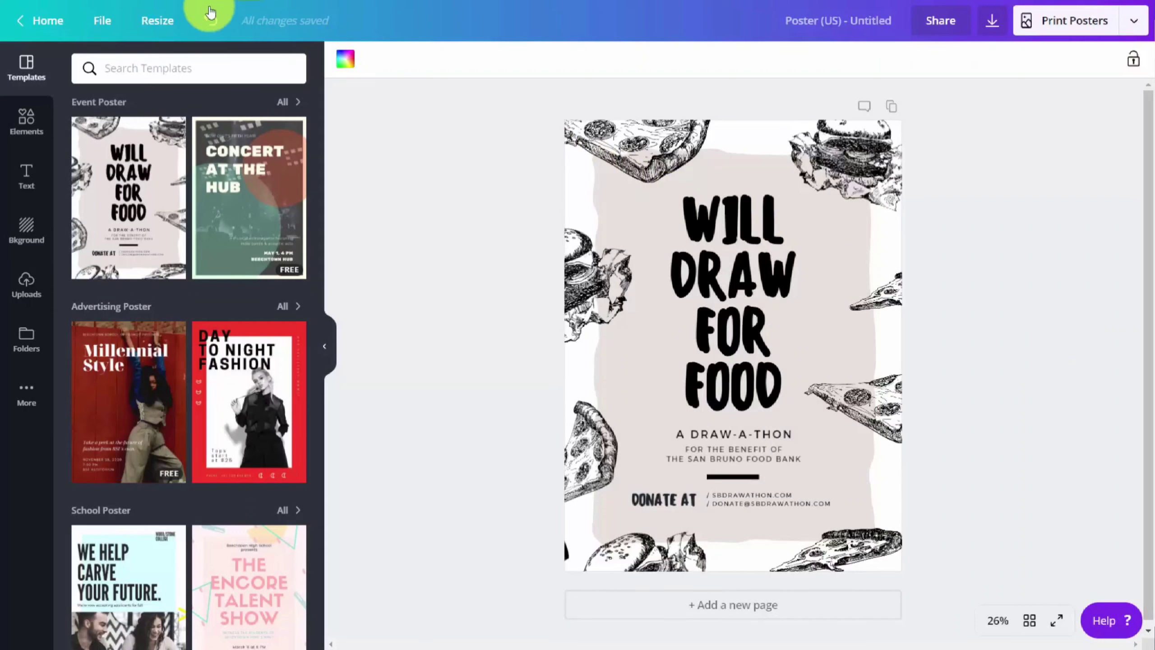
{"action": "left_click", "coordinate": [165, 29]}
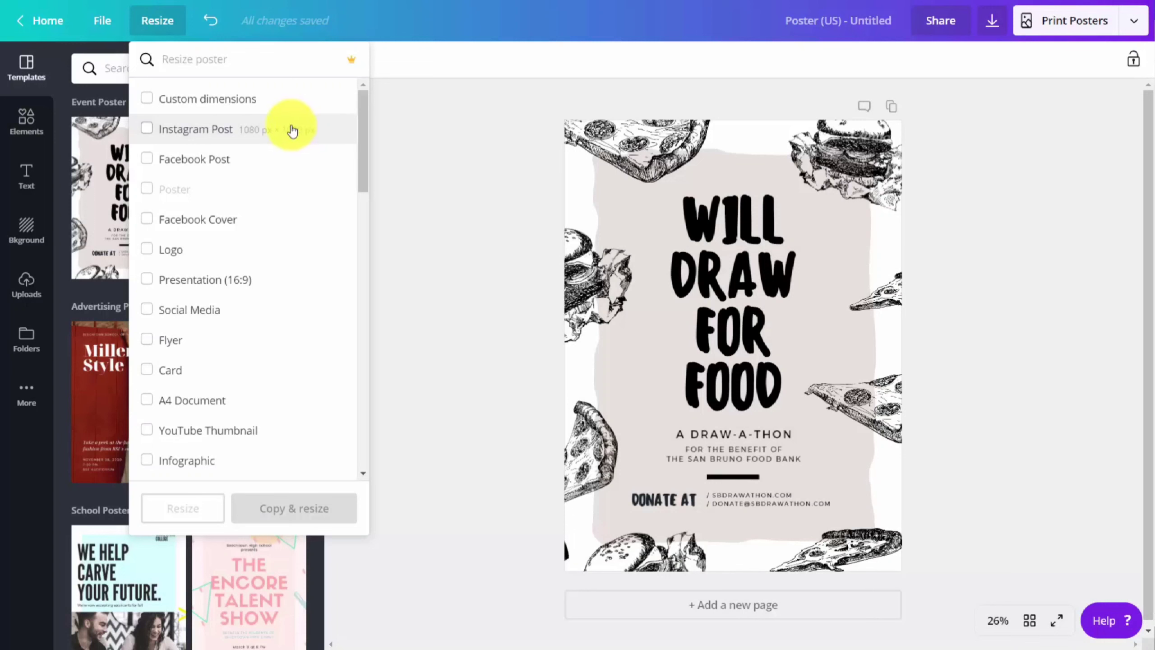
{"action": "left_click", "coordinate": [144, 278]}
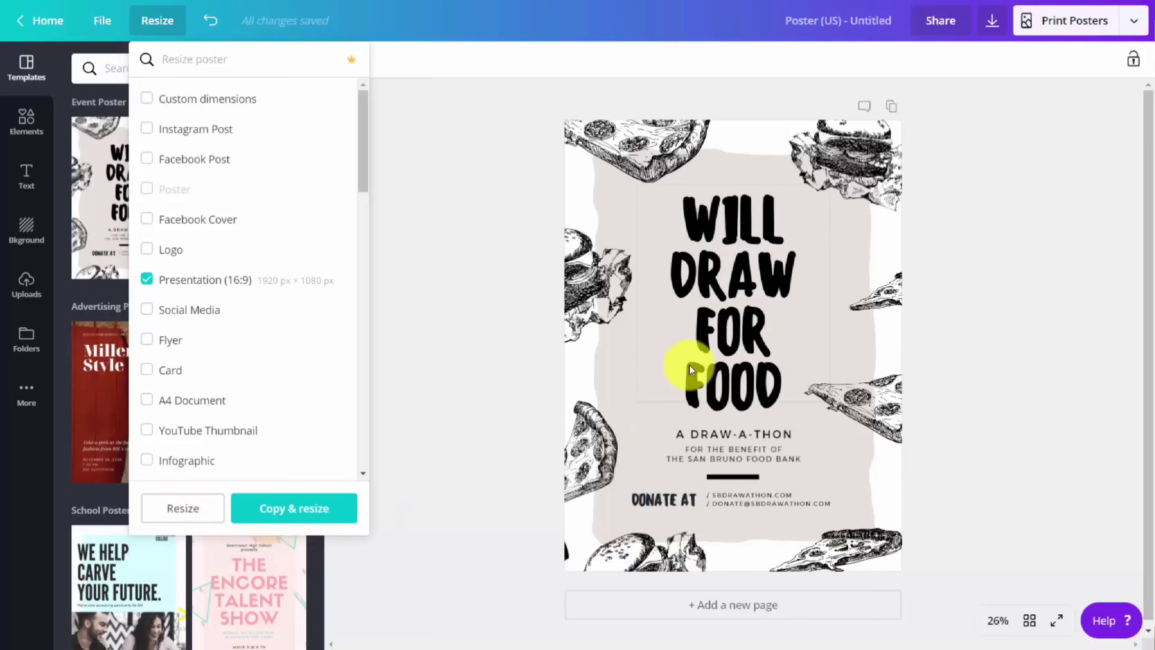
{"action": "left_click", "coordinate": [297, 509]}
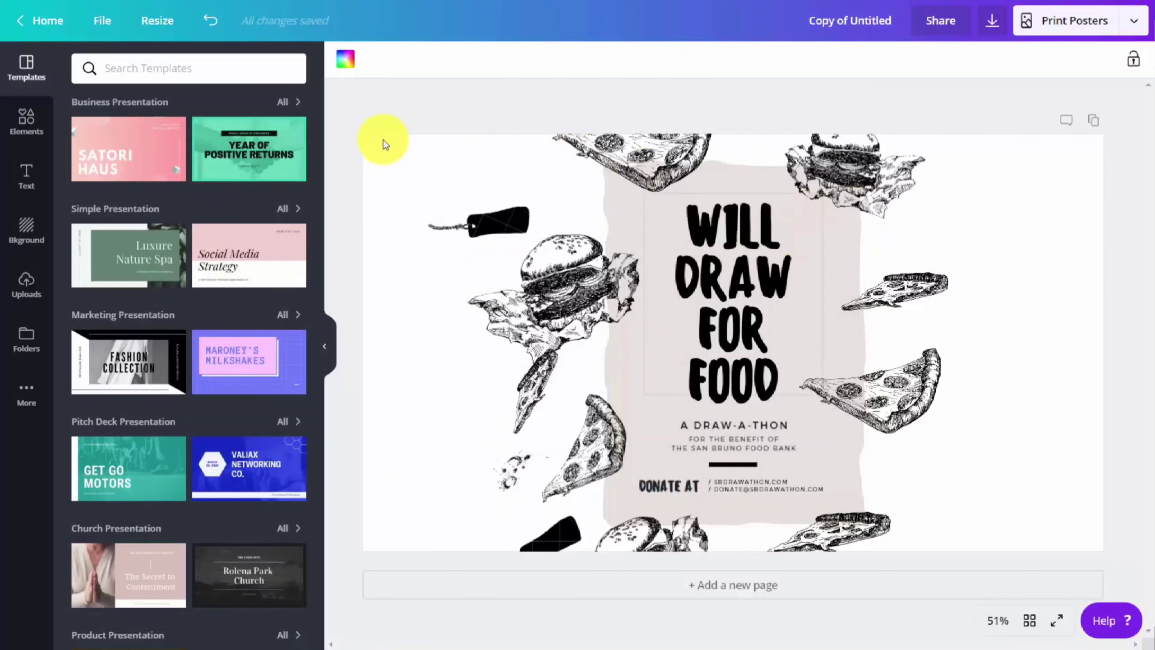
Make another resized copy of the Will Draw for Food presentation as a Business Card, 3.5 in × 2 in.
{"action": "left_click", "coordinate": [171, 36]}
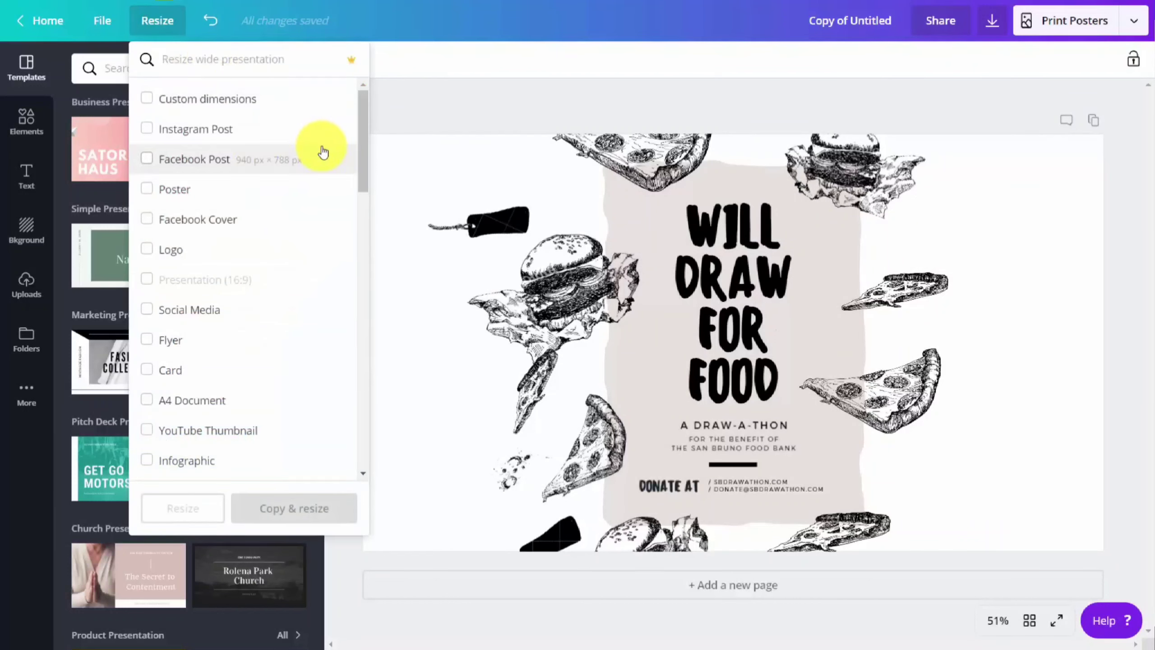
{"action": "scroll", "coordinate": [323, 151], "scroll_direction": "down", "scroll_amount": 2}
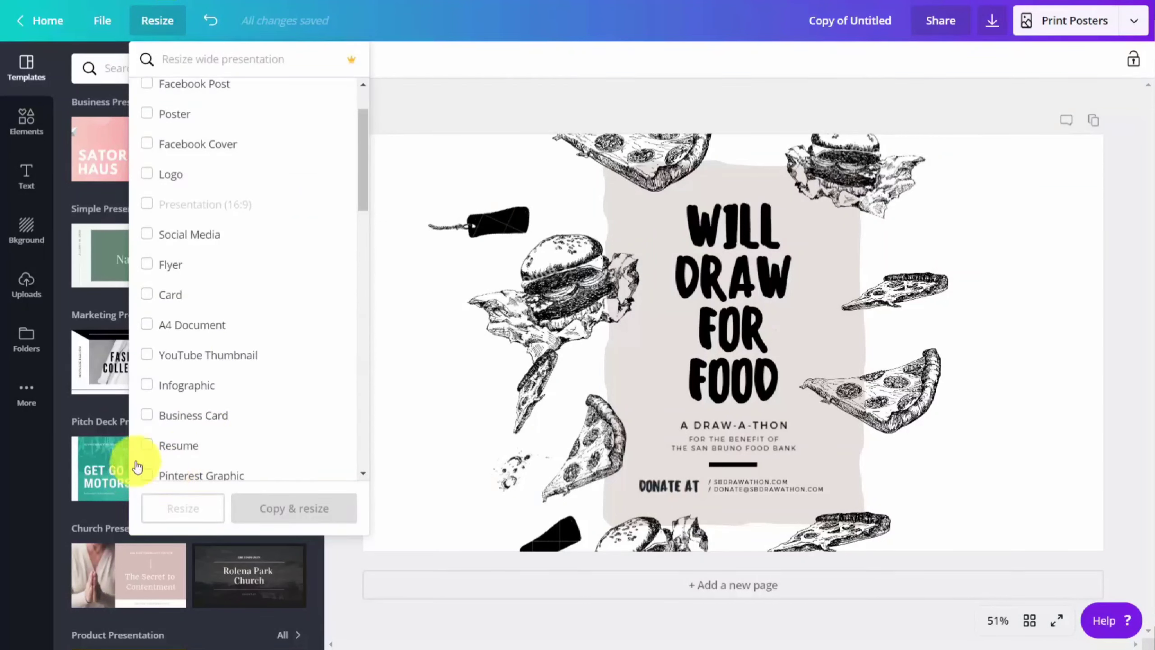
{"action": "left_click", "coordinate": [148, 415]}
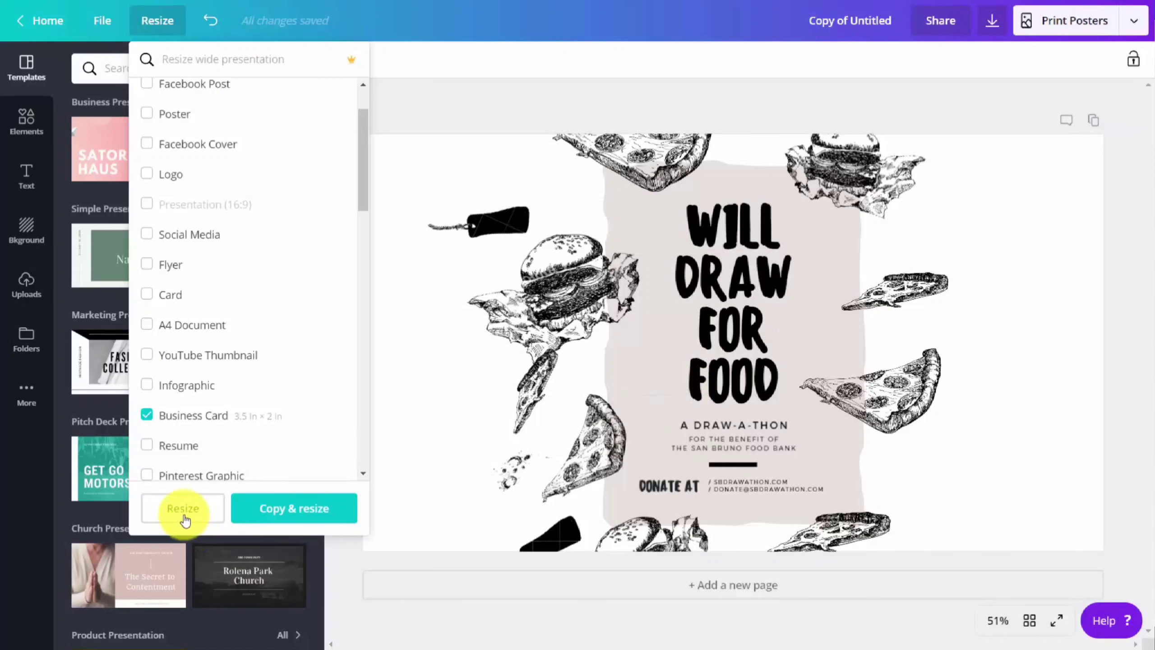
{"action": "left_click", "coordinate": [284, 514]}
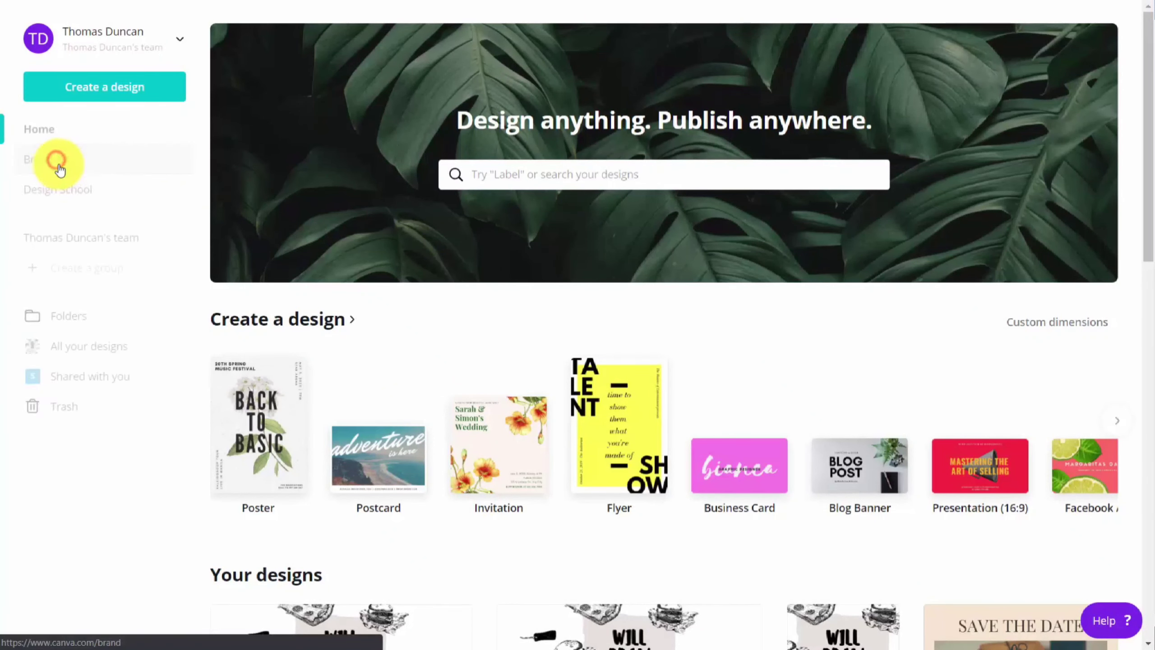
Open the team's Brand Kit from the home page.
{"action": "left_click", "coordinate": [59, 168]}
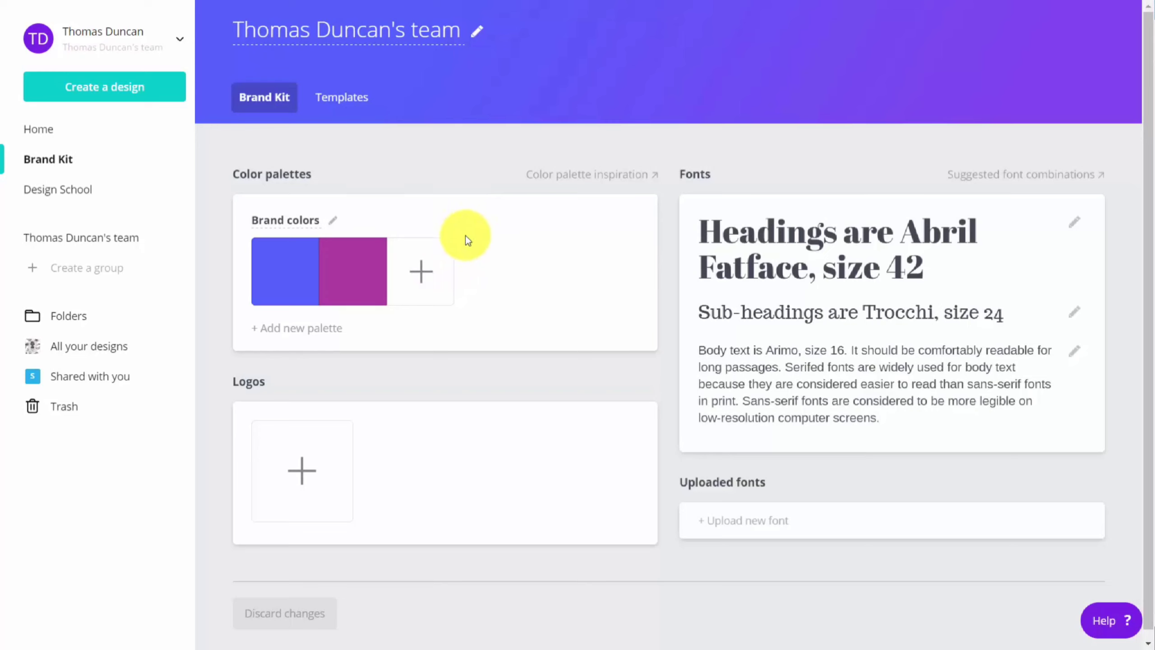
Add a pink swatch and a green swatch to the Brand colors palette.
{"action": "left_click", "coordinate": [424, 272]}
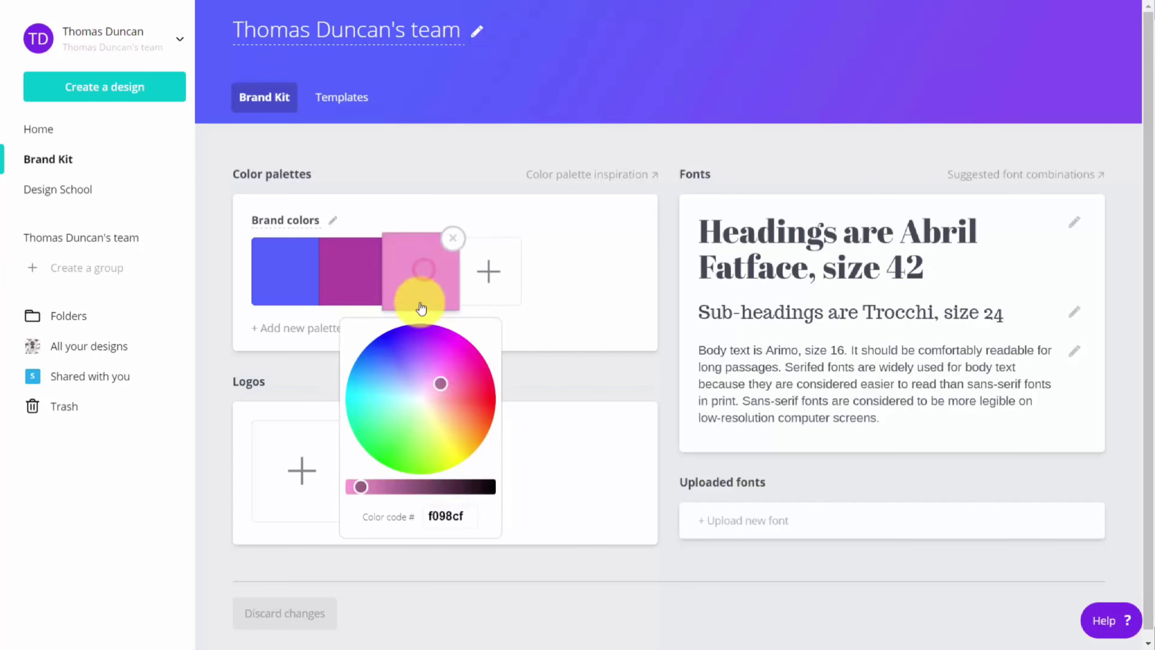
{"action": "left_click", "coordinate": [409, 357]}
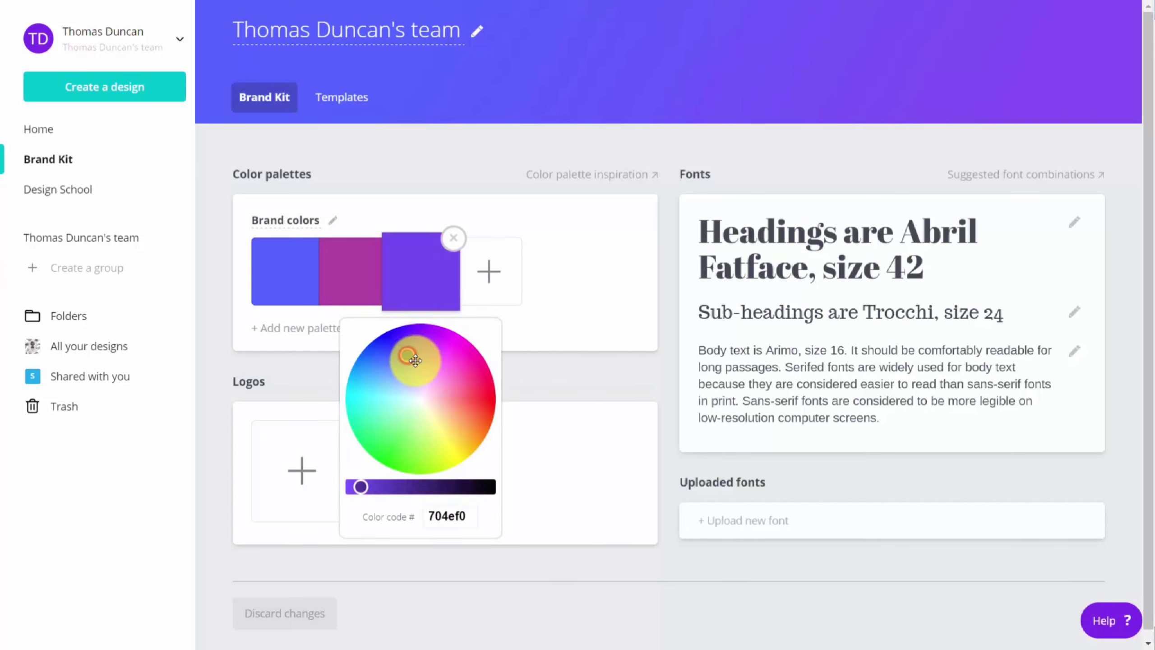
{"action": "left_click", "coordinate": [533, 430]}
{"action": "left_click", "coordinate": [499, 264]}
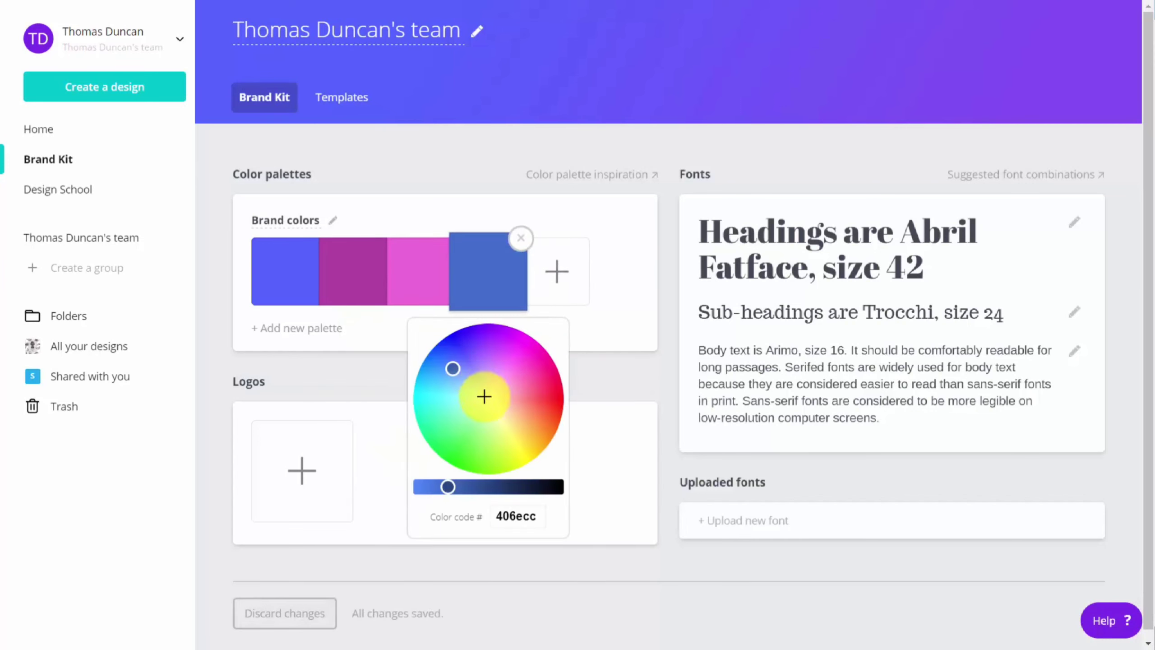
{"action": "left_click", "coordinate": [475, 433]}
{"action": "left_click", "coordinate": [632, 298]}
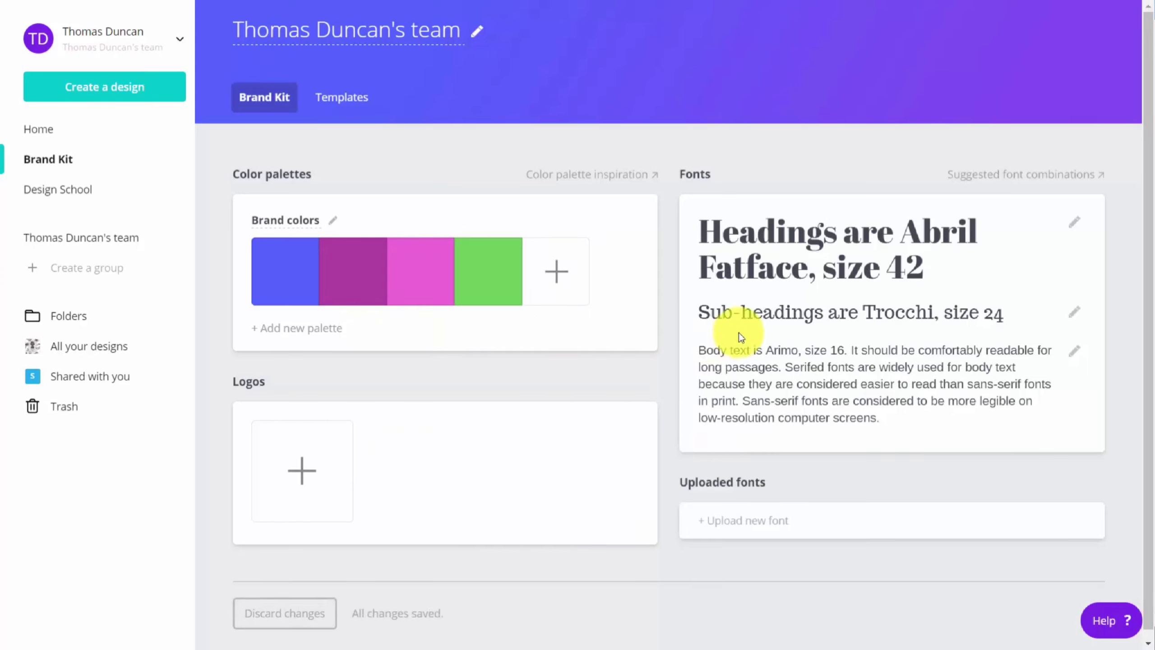
Set the brand heading font to Aleo and upload the Bauhaus 93 font, confirming the right to use it.
{"action": "left_click", "coordinate": [796, 243]}
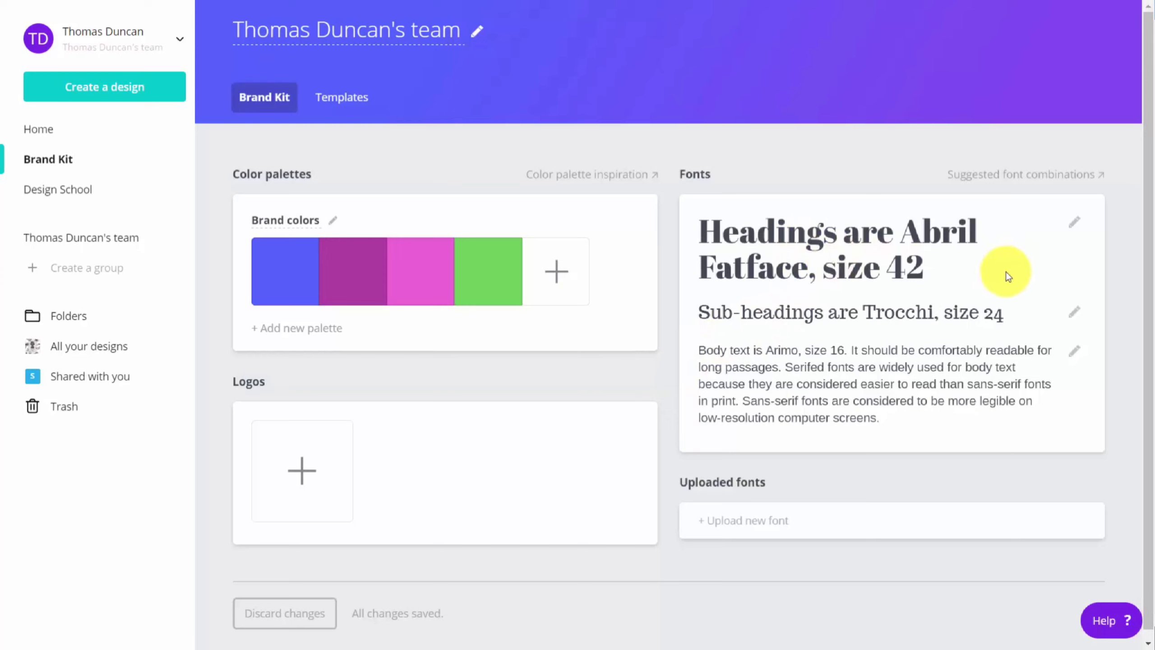
{"action": "left_click", "coordinate": [1073, 223]}
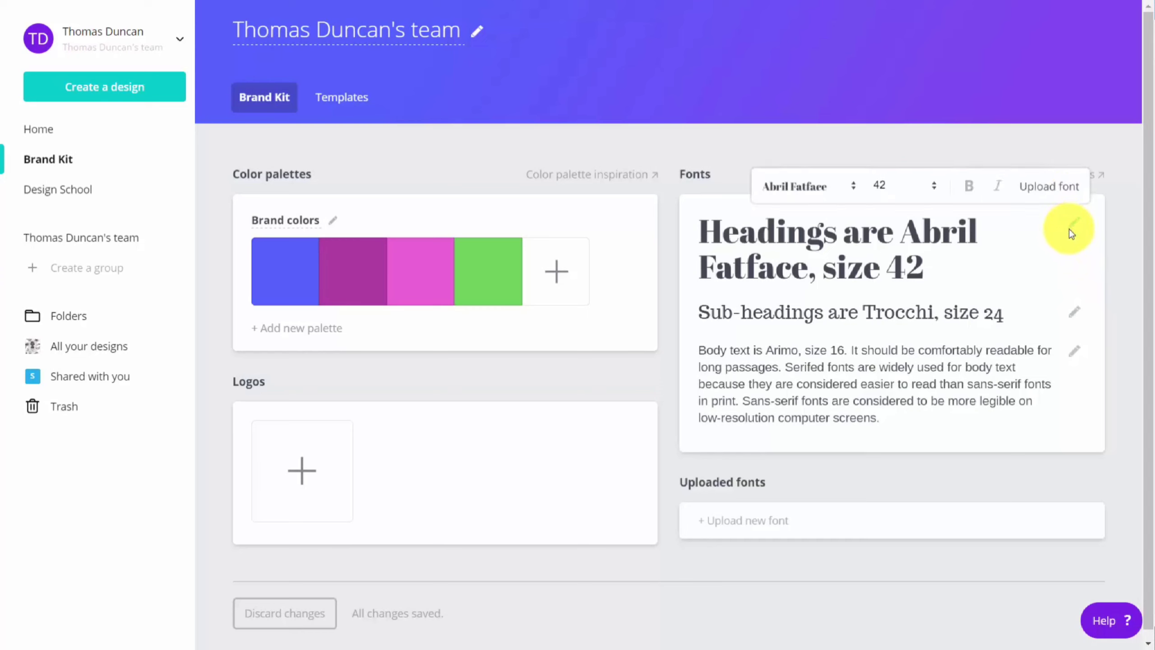
{"action": "left_click", "coordinate": [856, 187]}
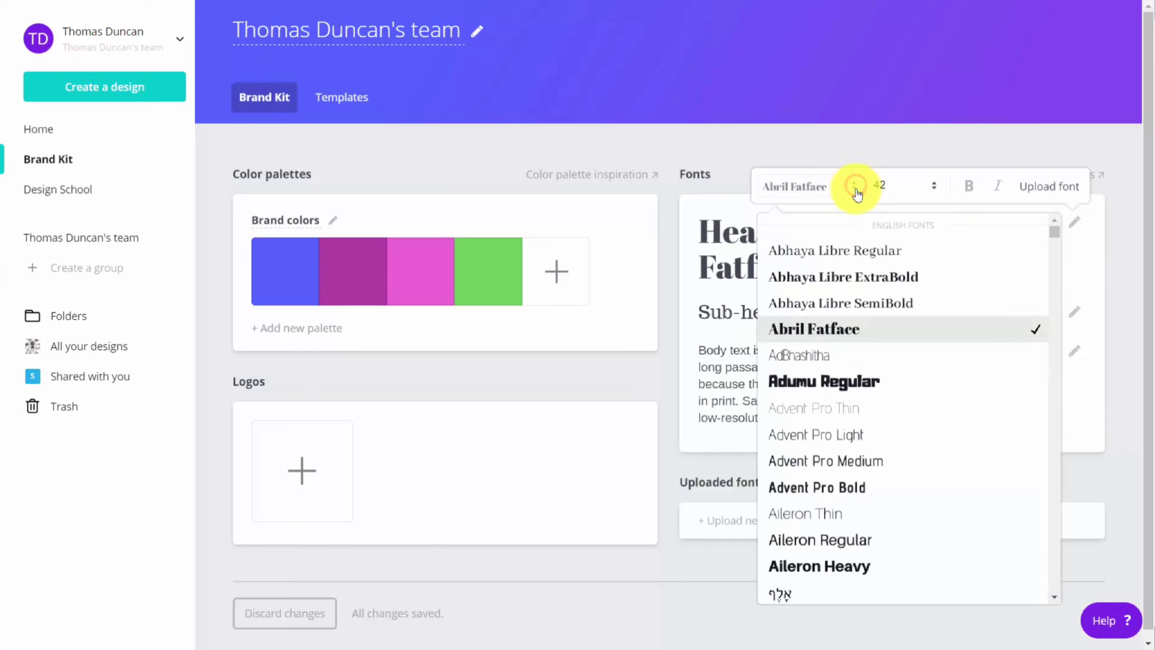
{"action": "scroll", "coordinate": [846, 303], "scroll_direction": "down", "scroll_amount": 5}
{"action": "scroll", "coordinate": [846, 306], "scroll_direction": "down", "scroll_amount": 2}
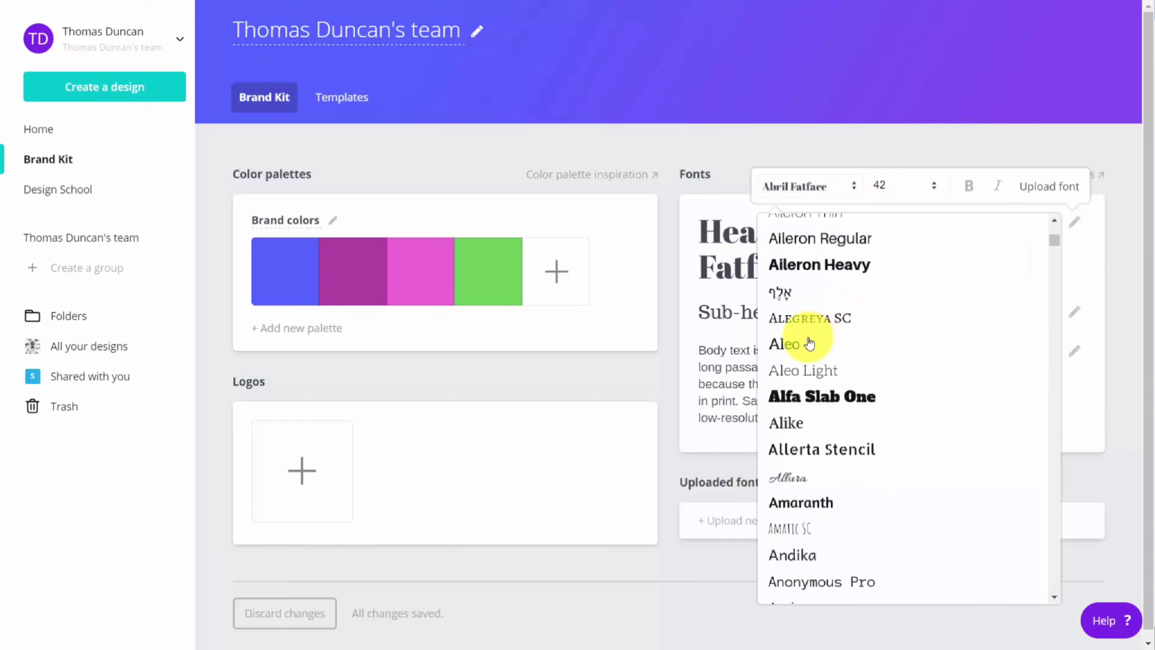
{"action": "left_click", "coordinate": [787, 346]}
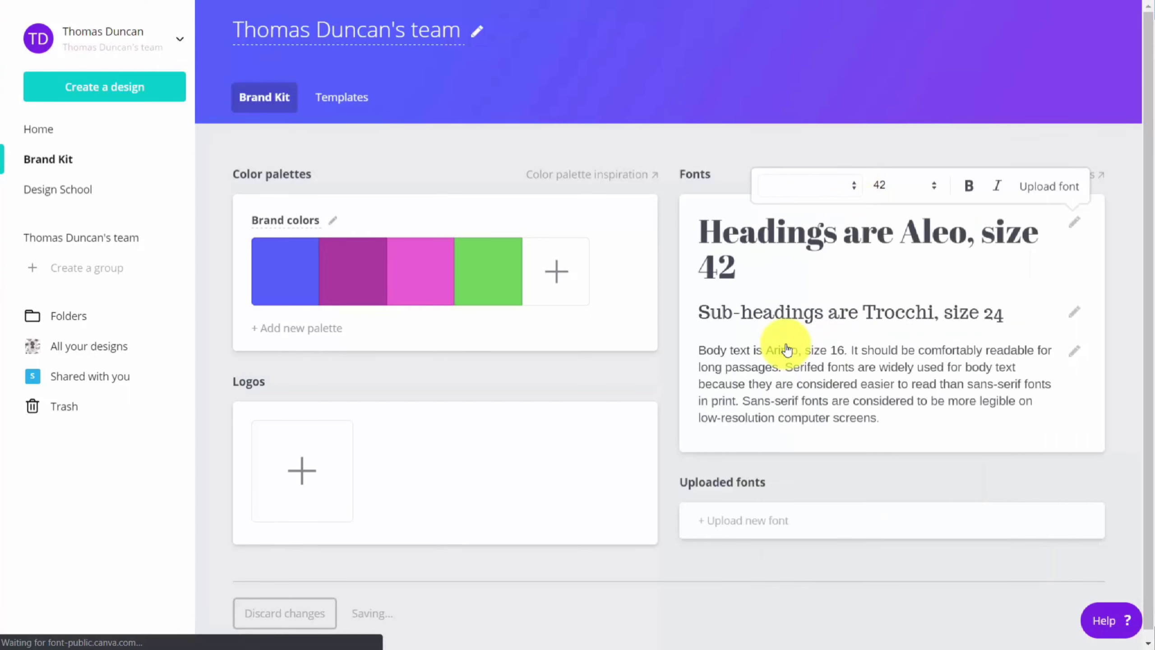
{"action": "left_click", "coordinate": [726, 522]}
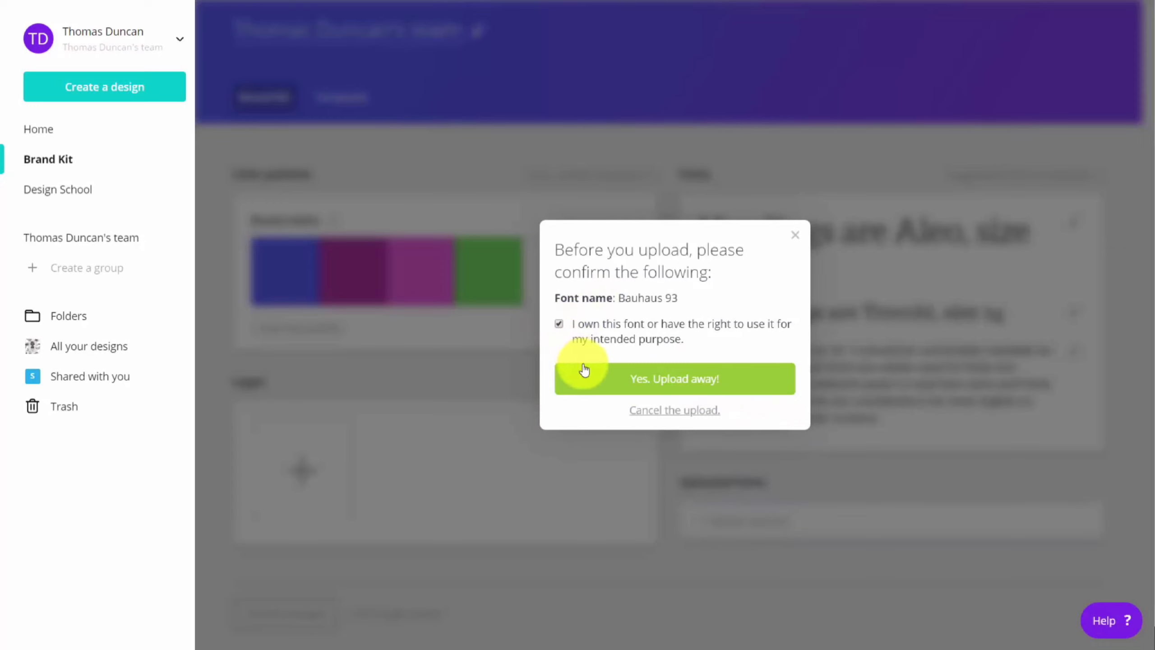
{"action": "left_click", "coordinate": [658, 380]}
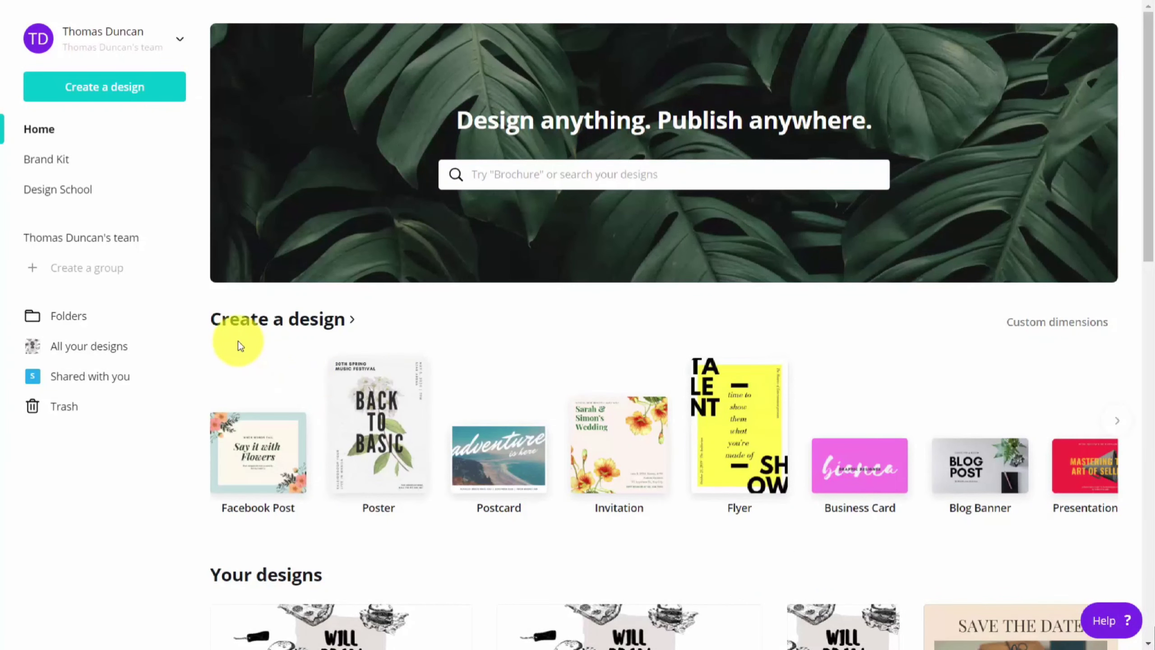
Create a blank Instagram Post design and open its background color options.
{"action": "left_click", "coordinate": [232, 321]}
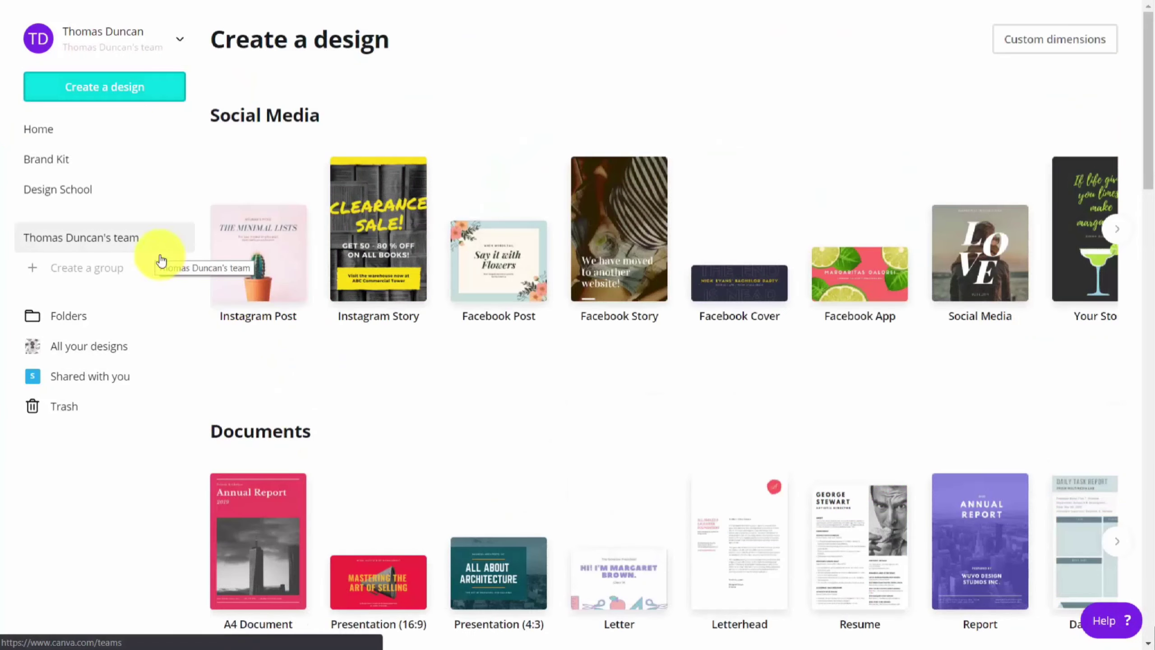
{"action": "left_click", "coordinate": [98, 85]}
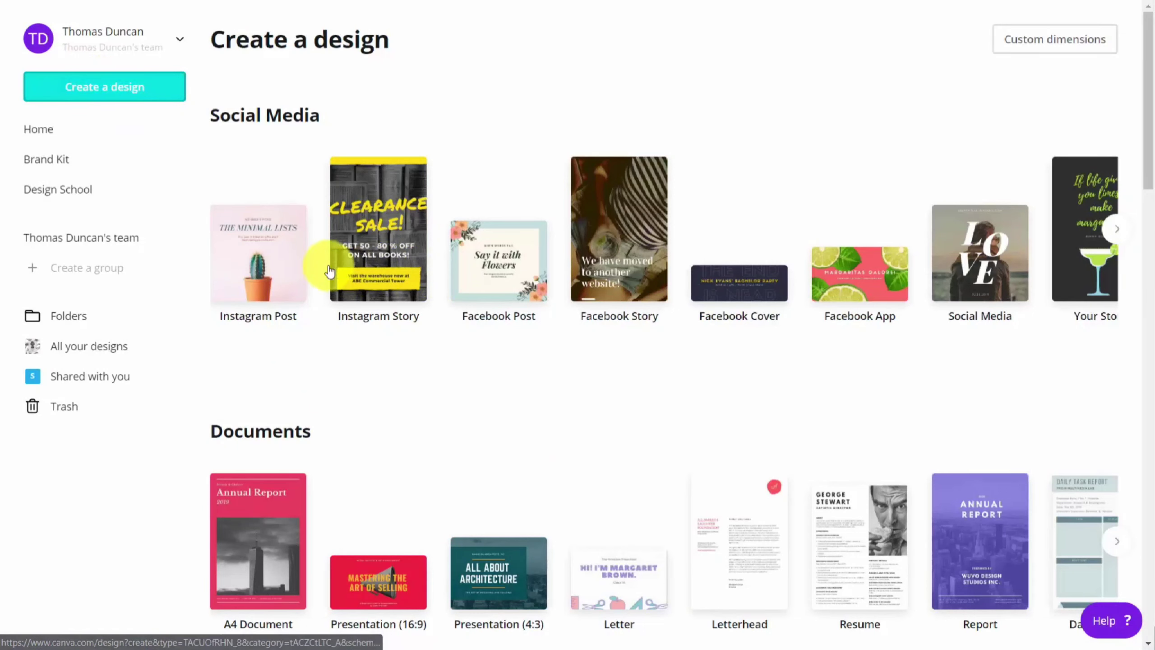
{"action": "left_click", "coordinate": [269, 239]}
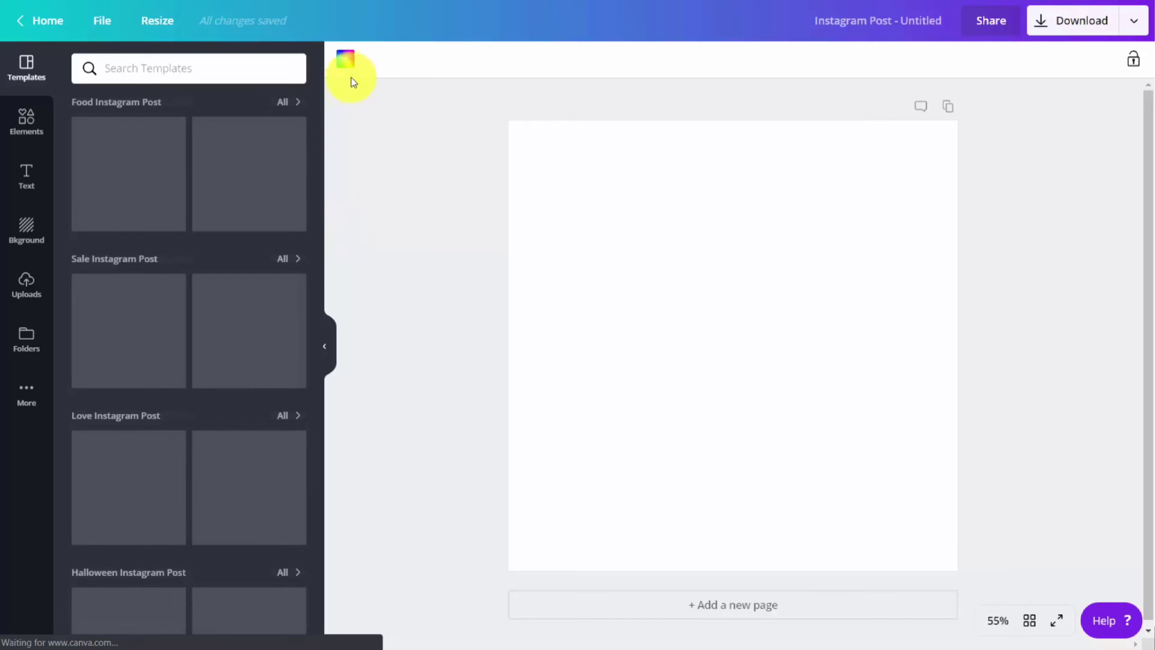
{"action": "left_click", "coordinate": [346, 64]}
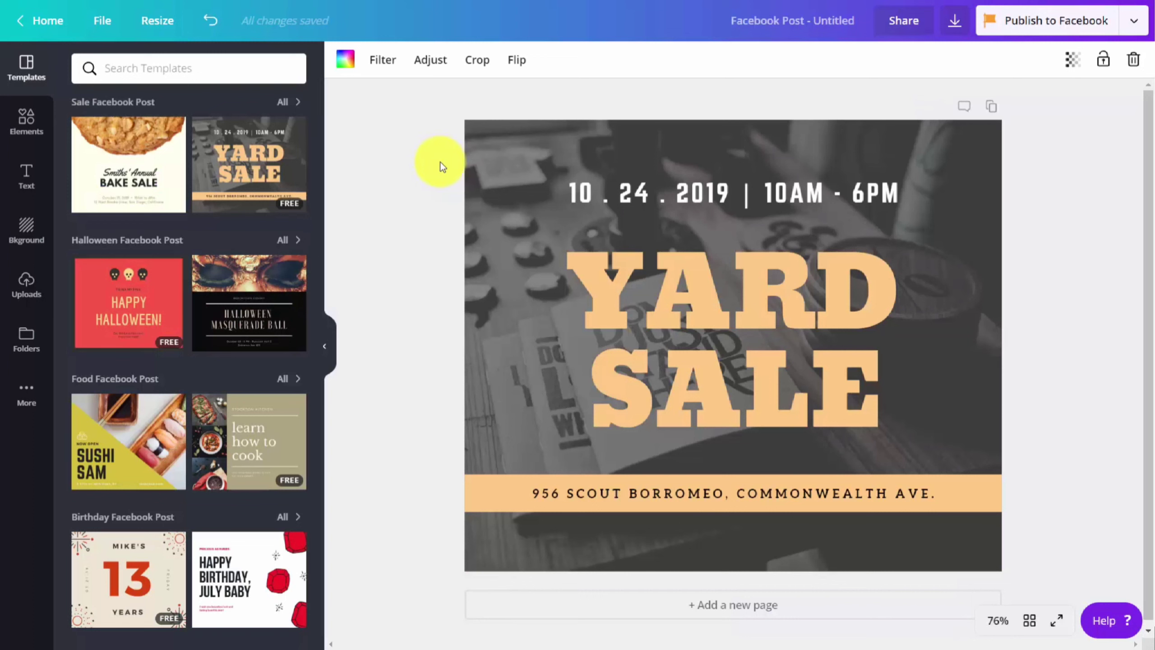
Add the QR code image from the Logos folder to the Yard Sale Facebook post.
{"action": "left_click", "coordinate": [23, 338]}
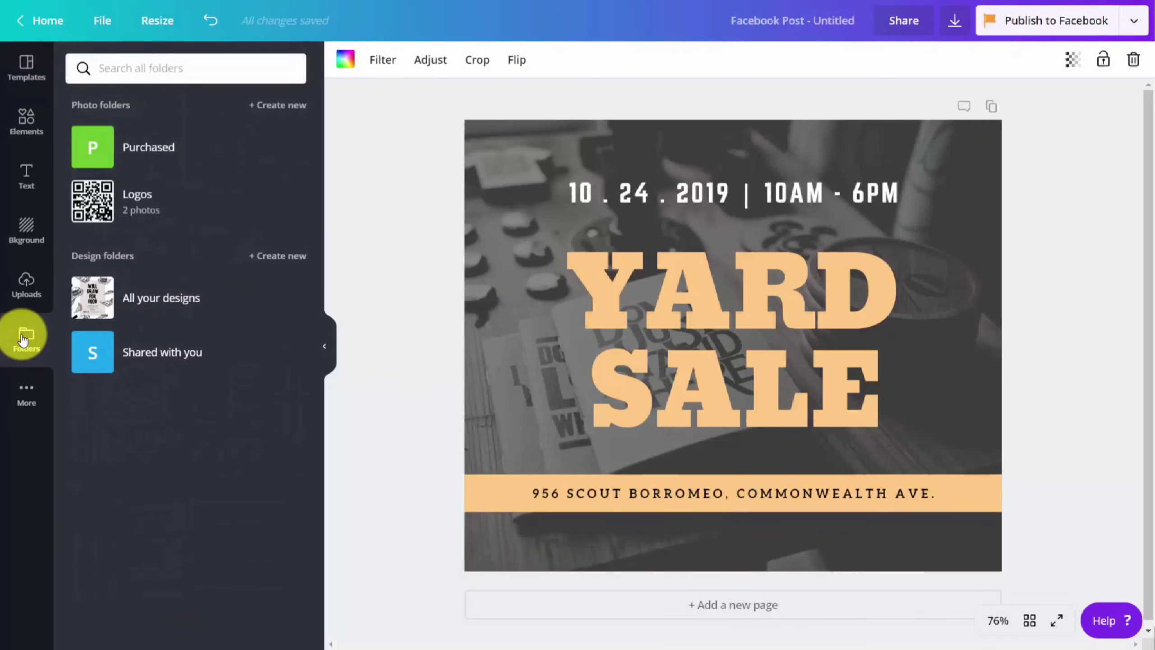
{"action": "left_click", "coordinate": [101, 208]}
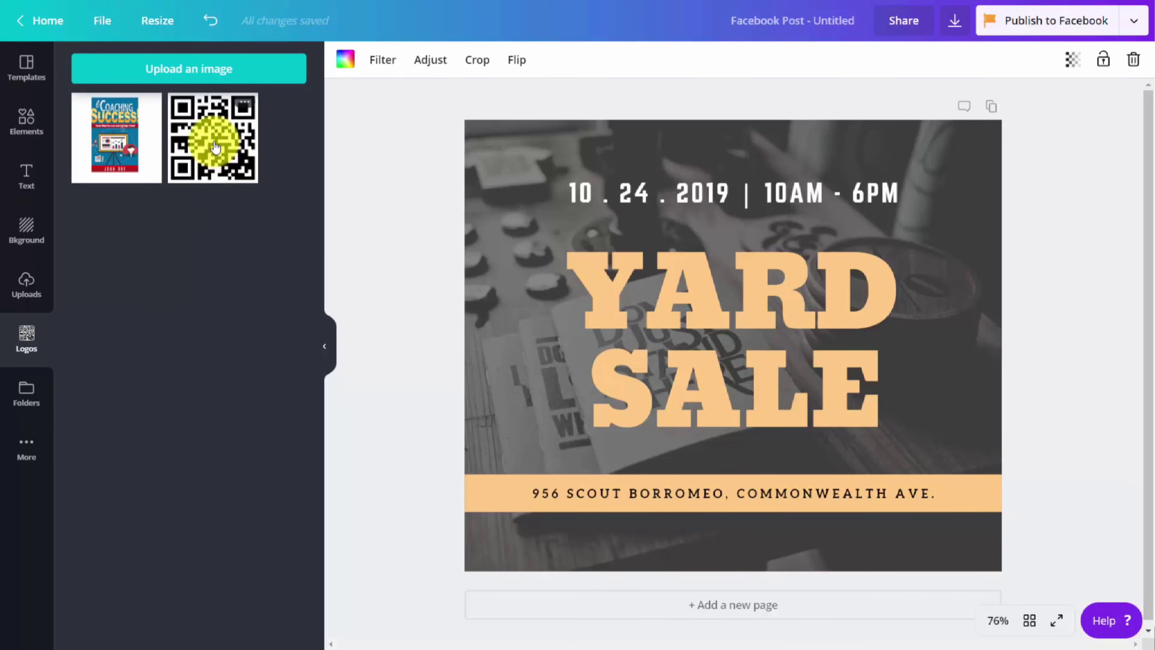
{"action": "left_click", "coordinate": [215, 147]}
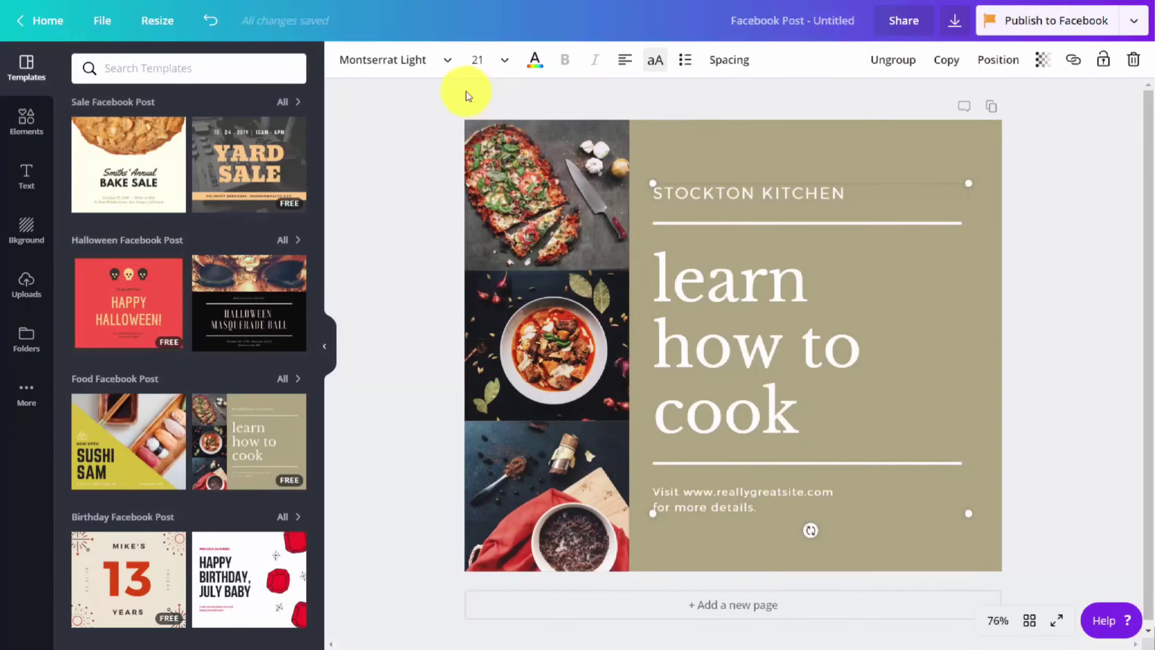
Examine the brand and uploaded fonts offered for the text group in the "learn how to cook" Facebook post.
{"action": "left_click", "coordinate": [445, 60]}
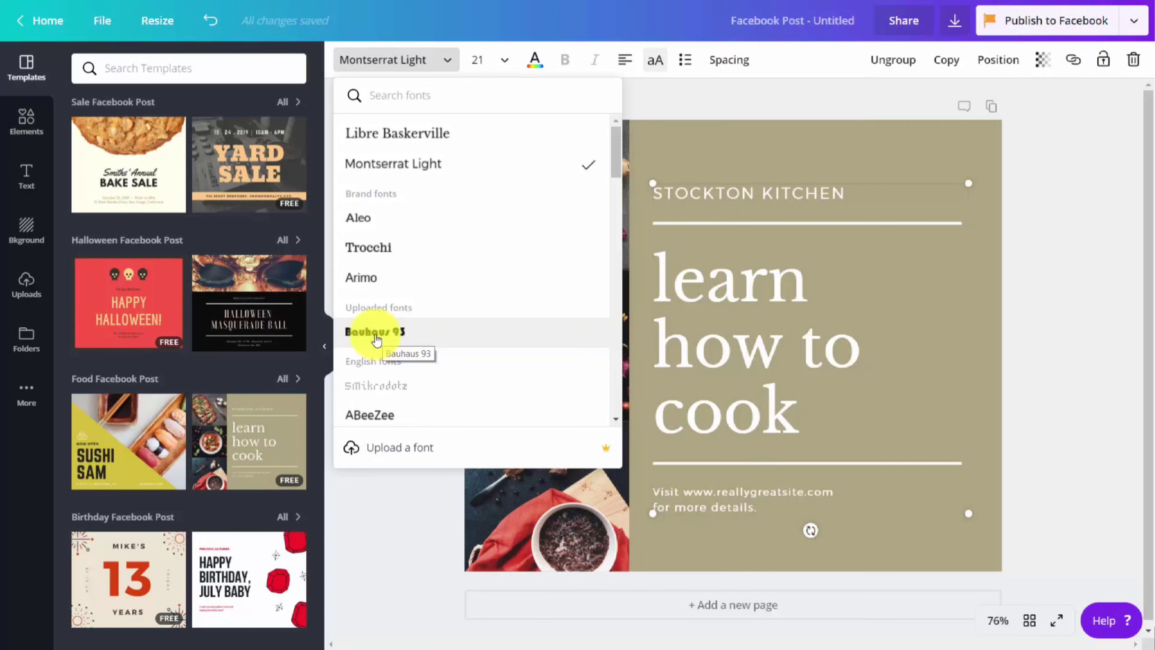
{"action": "left_click", "coordinate": [400, 205]}
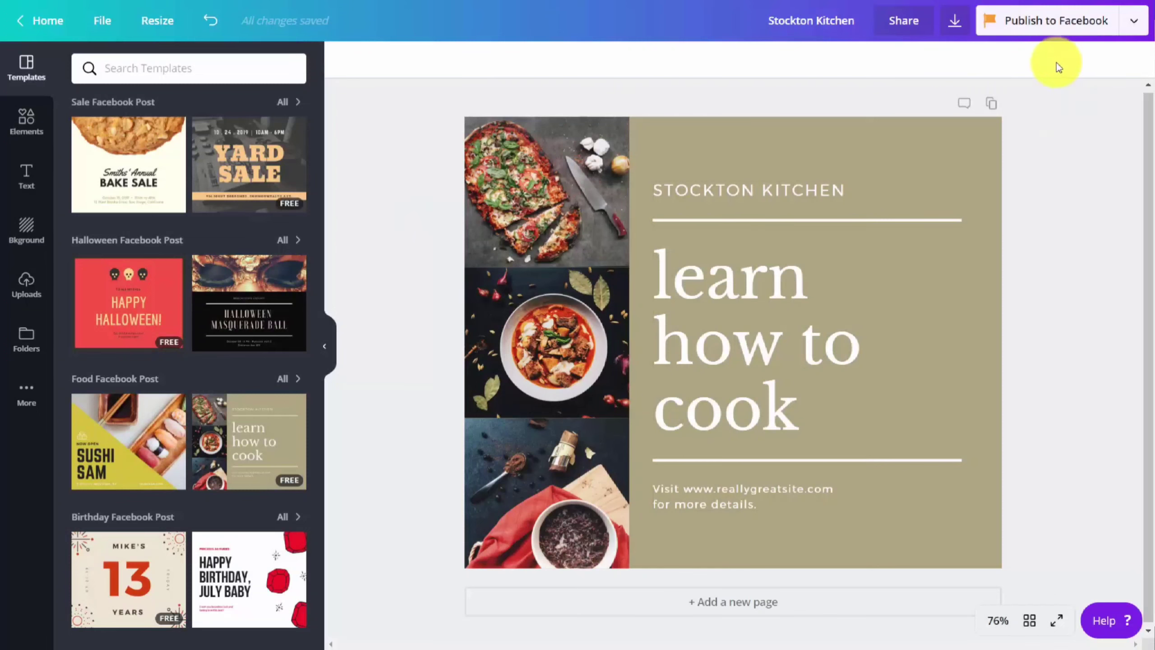
Set the download file type of the Stockton Kitchen design to Animation (MP4/GIF).
{"action": "left_click", "coordinate": [953, 26]}
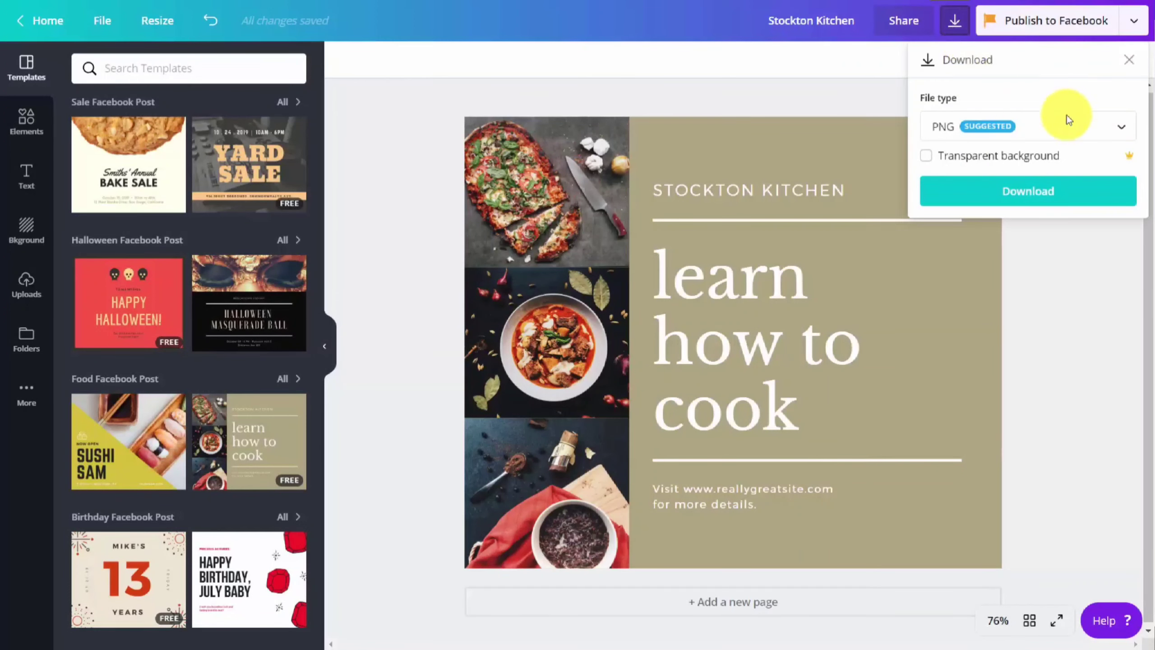
{"action": "left_click", "coordinate": [1072, 138]}
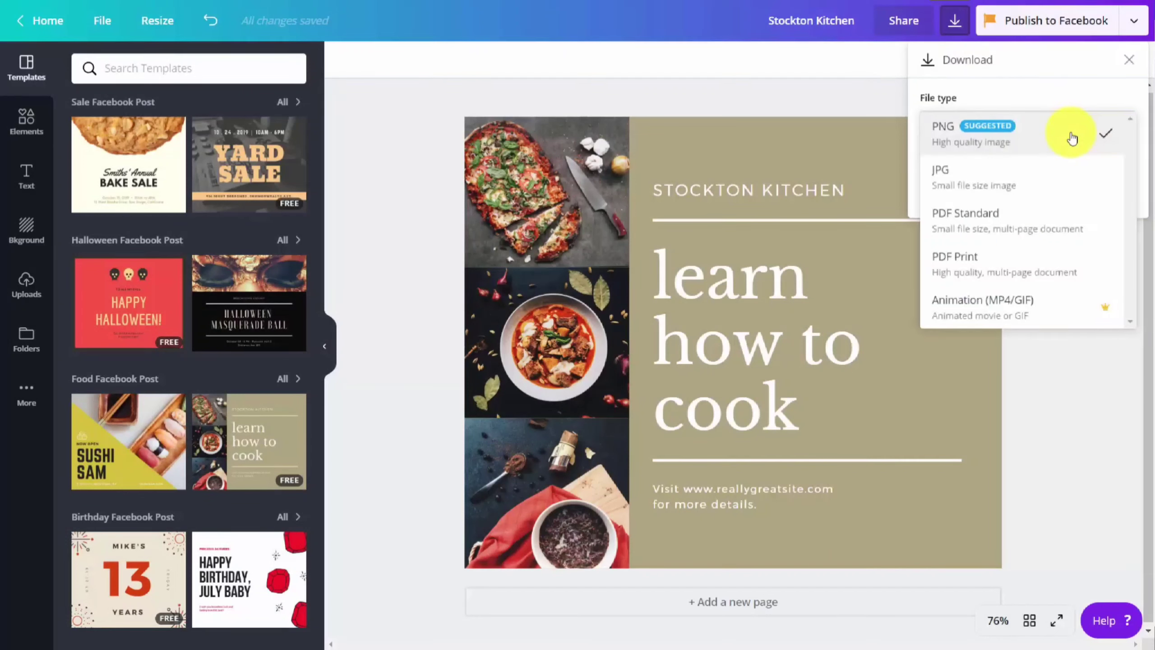
{"action": "left_click", "coordinate": [999, 309]}
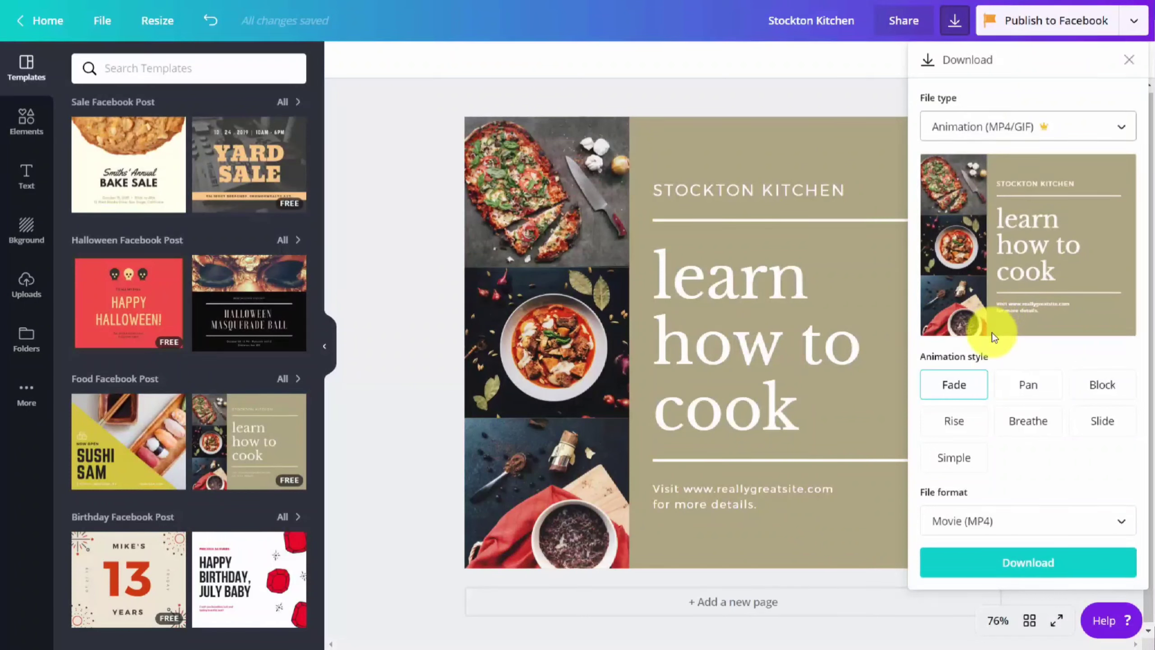
Preview the Pan, Block, Rise, Breathe, Slide and Simple animation styles and choose Breathe.
{"action": "left_click", "coordinate": [1034, 395]}
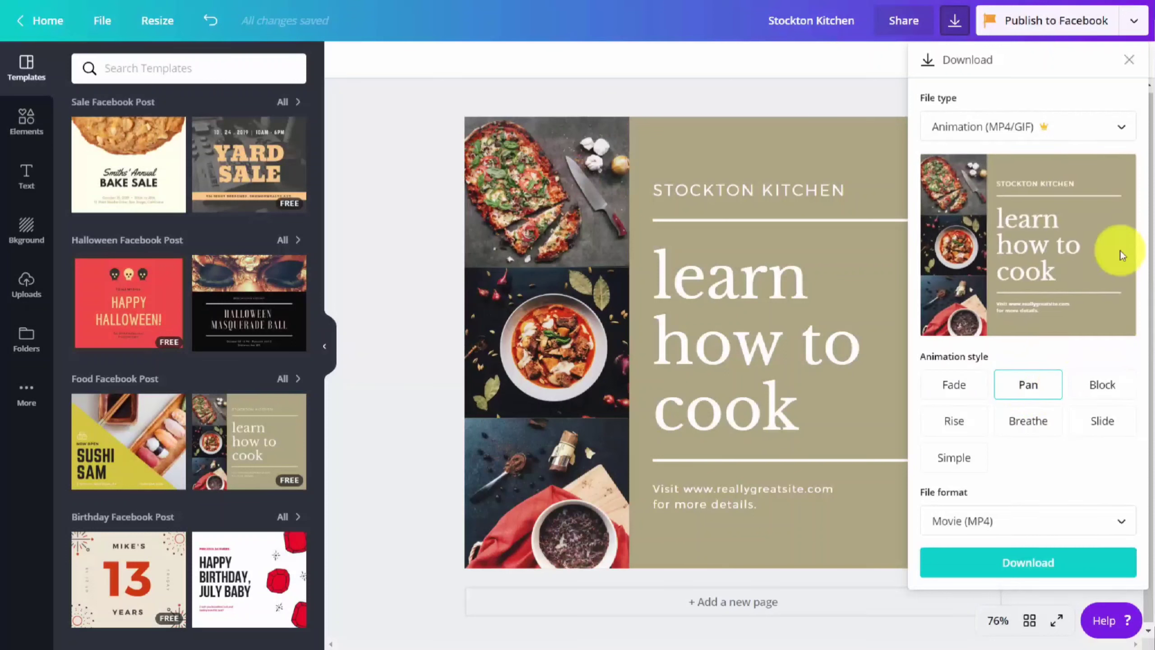
{"action": "left_click", "coordinate": [1097, 391]}
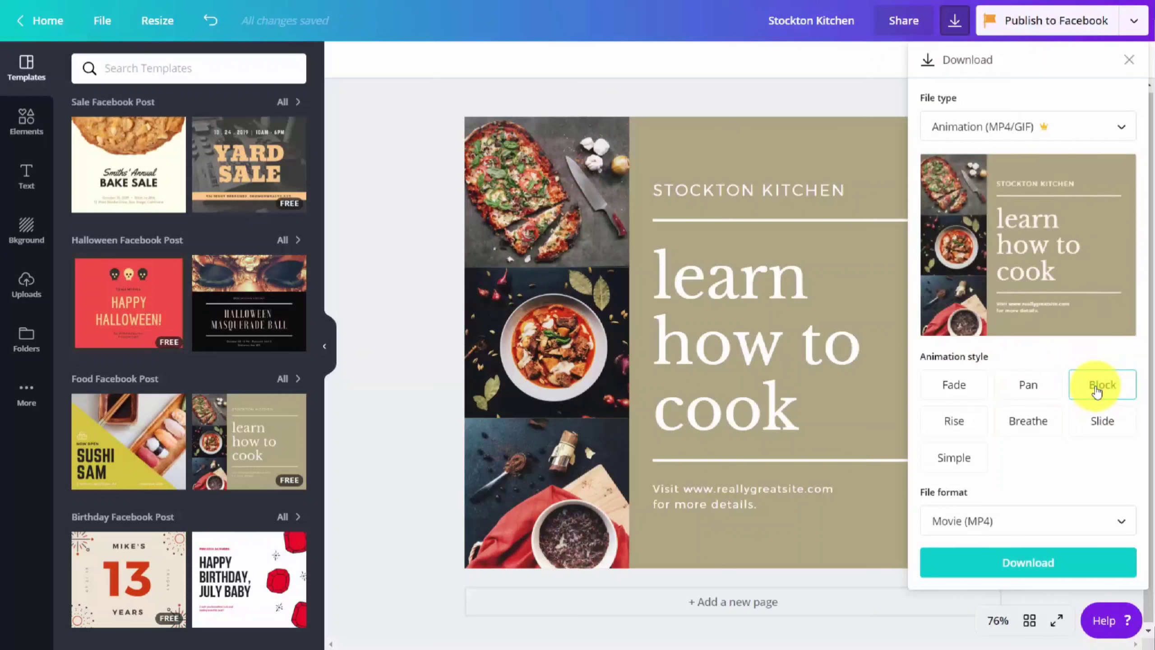
{"action": "left_click", "coordinate": [970, 427]}
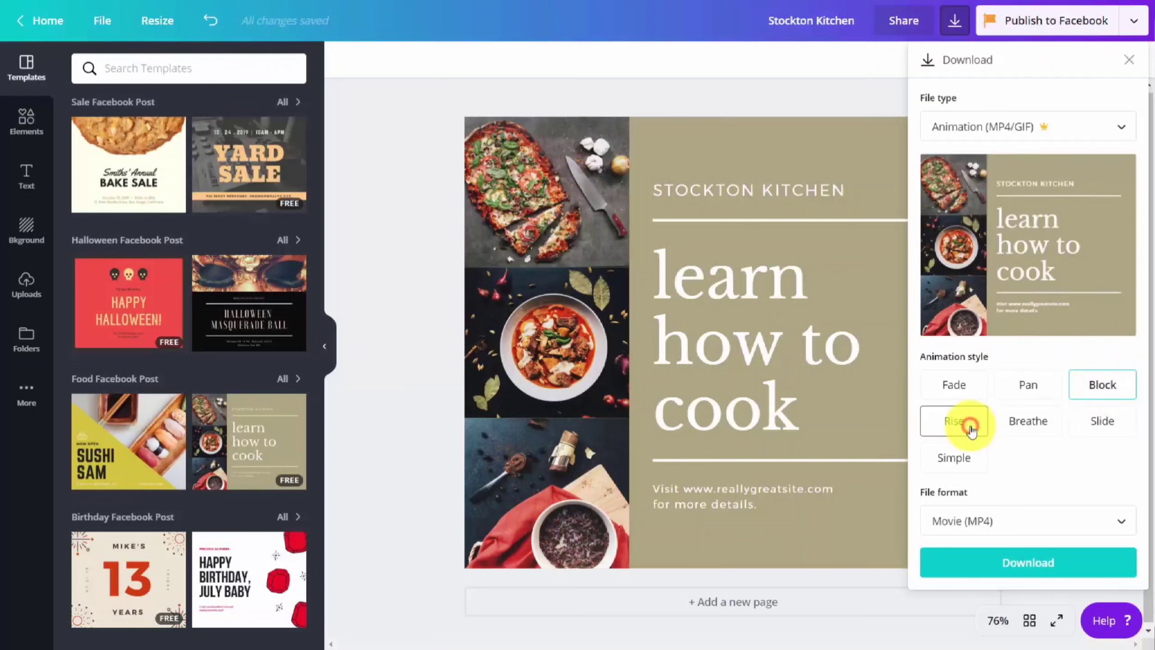
{"action": "left_click", "coordinate": [1000, 427]}
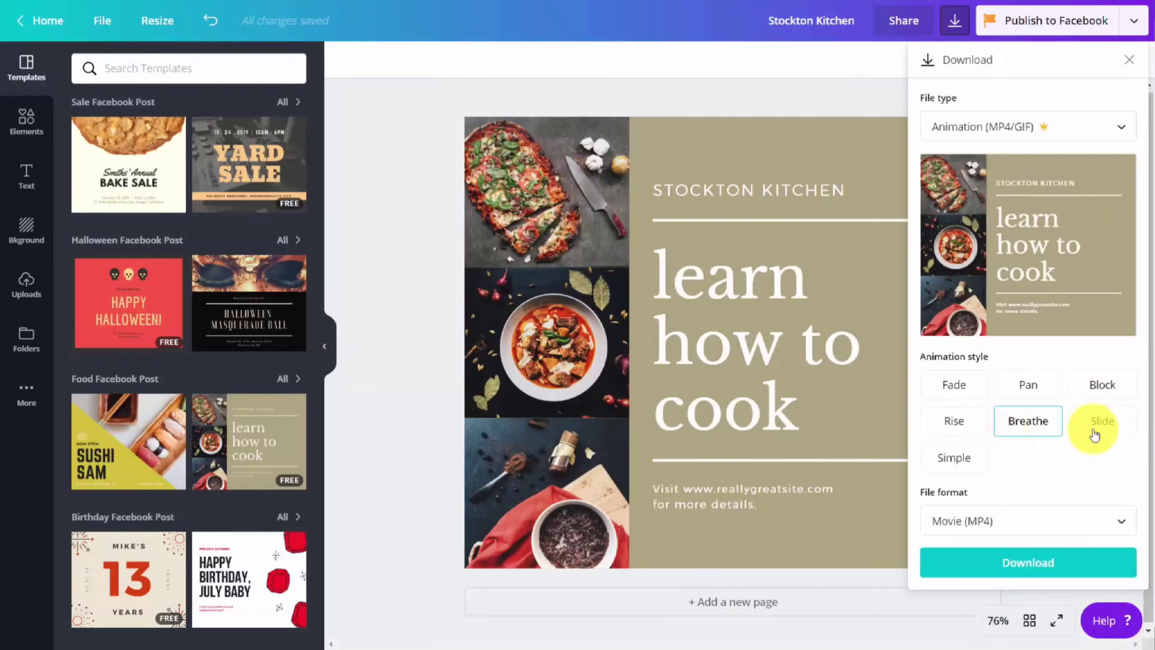
{"action": "left_click", "coordinate": [1111, 432]}
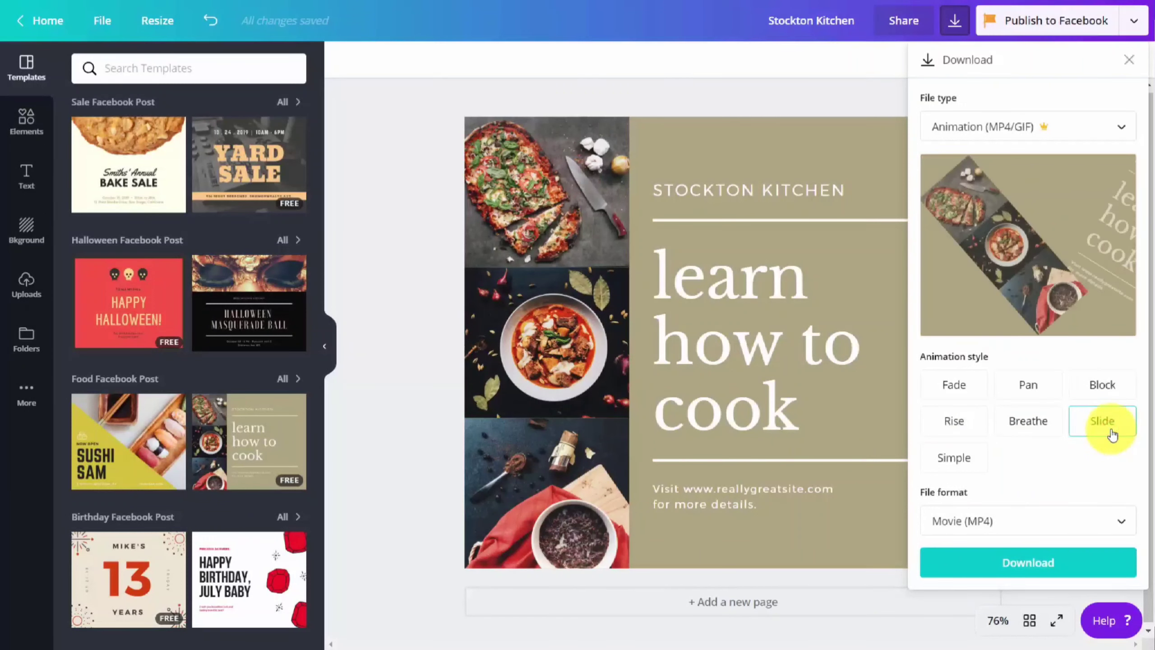
{"action": "left_click", "coordinate": [955, 459]}
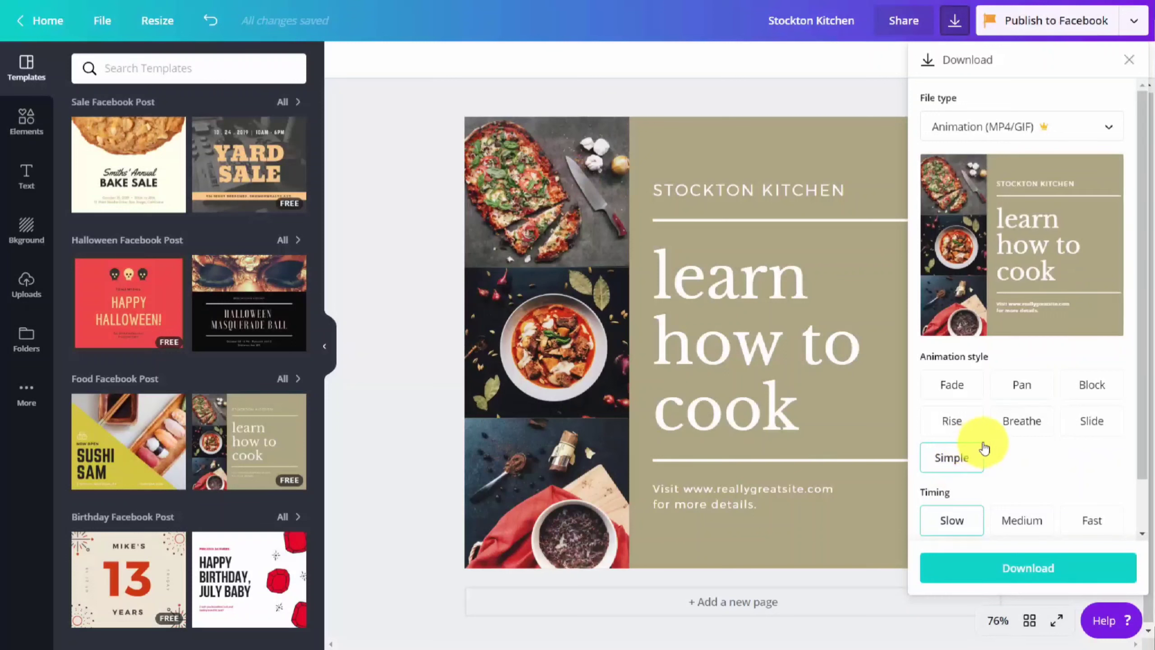
{"action": "left_click", "coordinate": [1022, 422]}
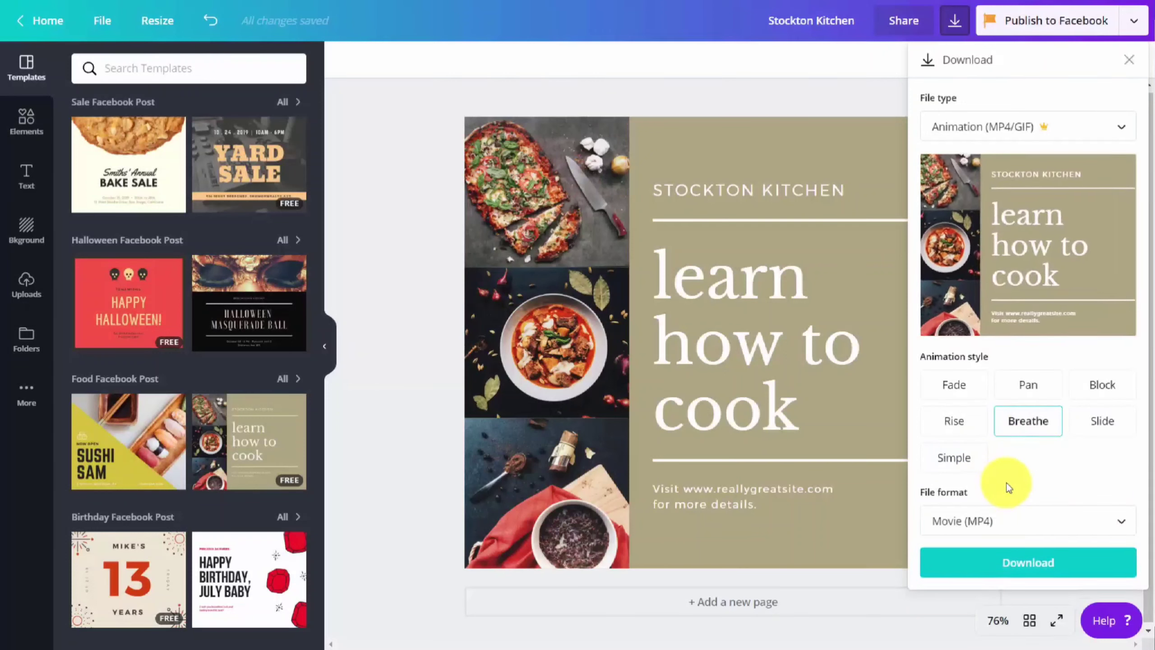
Download the animation as an Animated GIF saved as animation.gif in the images downloaded folder, and open the file.
{"action": "left_click", "coordinate": [1049, 522]}
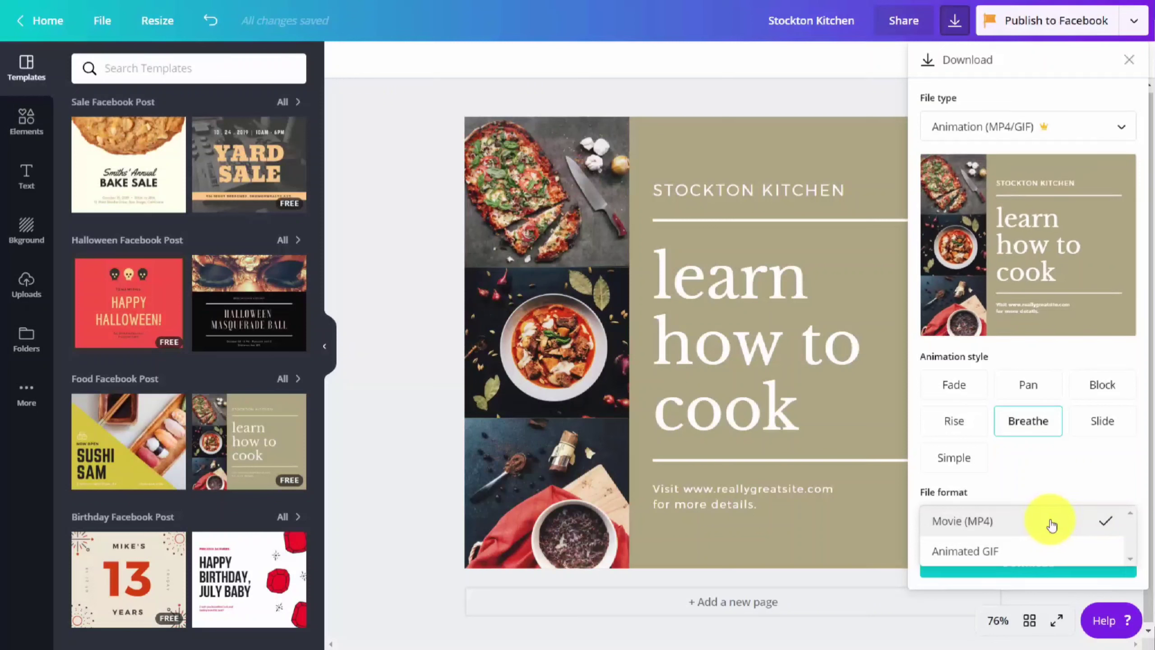
{"action": "left_click", "coordinate": [989, 550]}
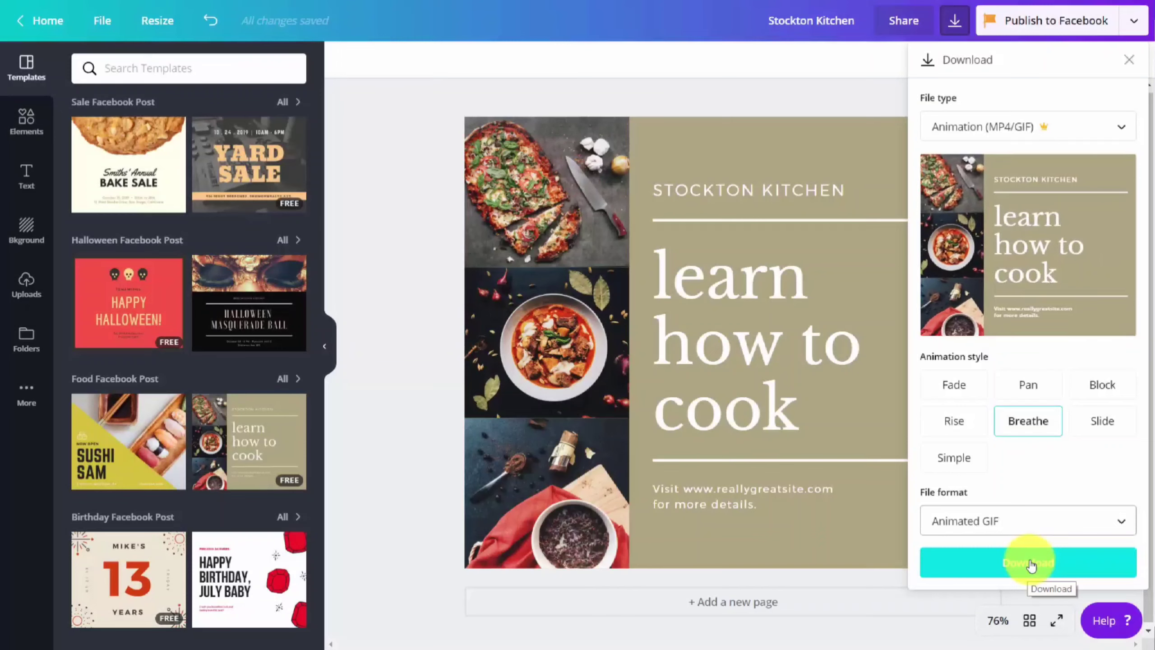
{"action": "left_click", "coordinate": [1031, 564]}
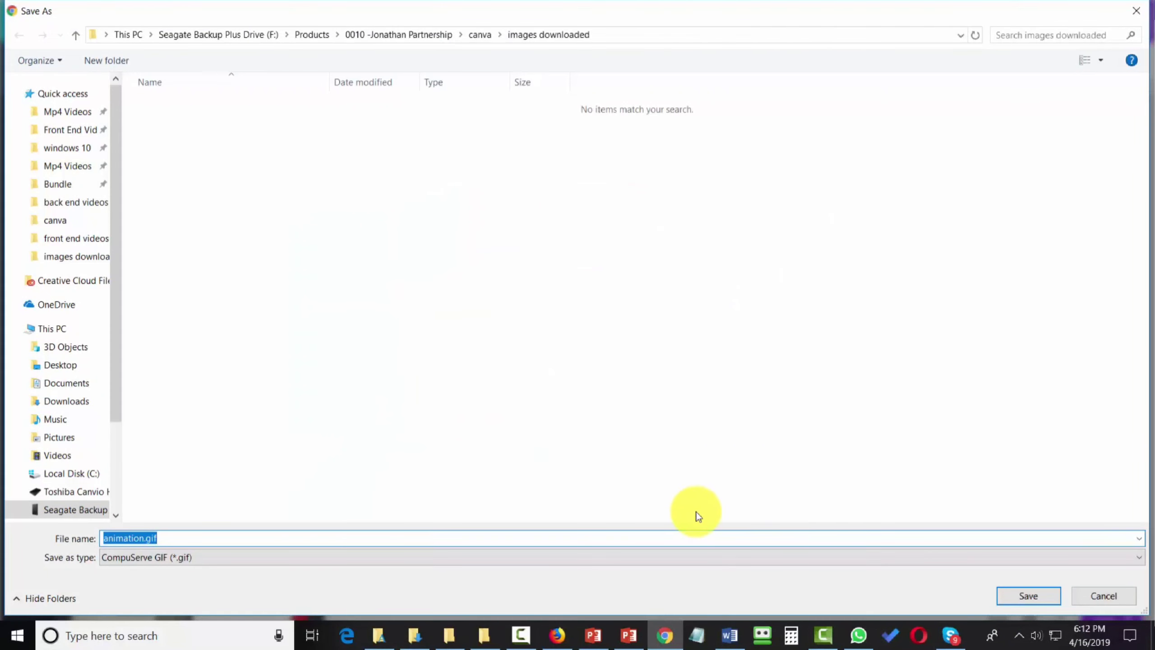
{"action": "left_click", "coordinate": [1035, 599]}
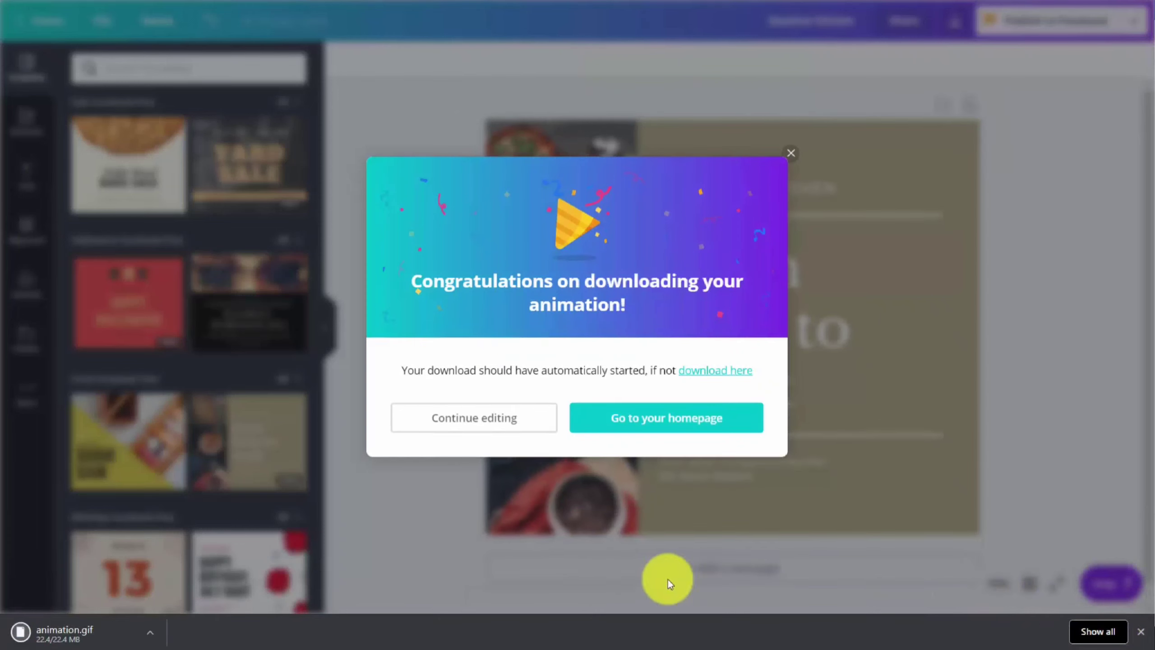
{"action": "left_click", "coordinate": [72, 635]}
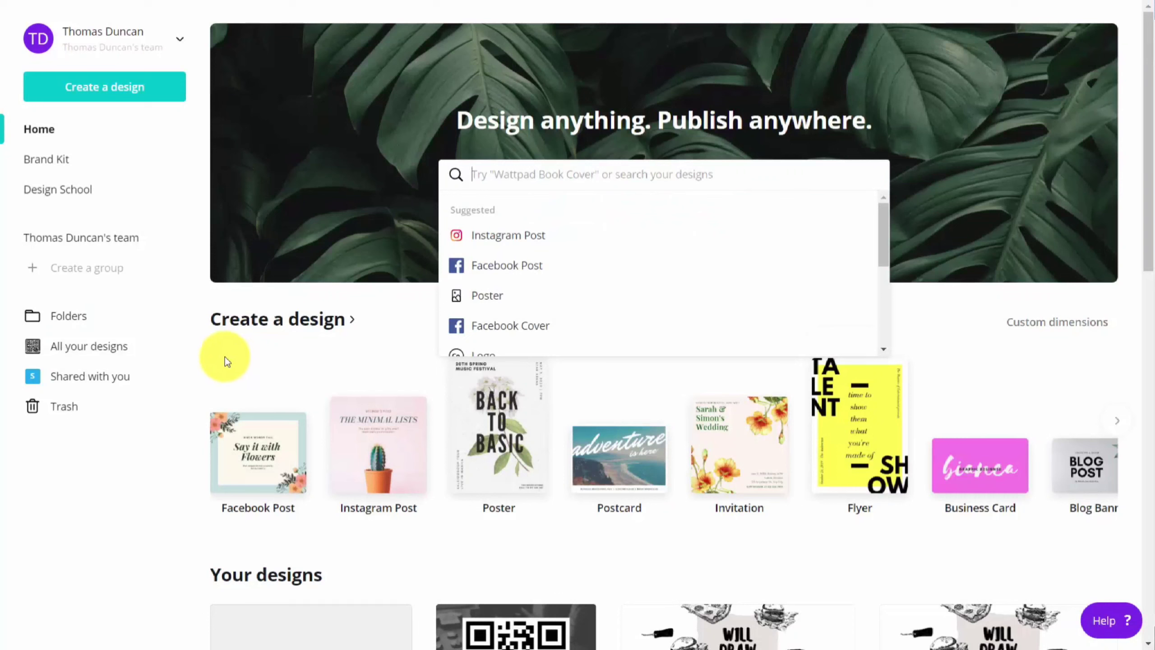
In a new Facebook Post design, search the photos filtered to free ones for "laptop" and add the open black laptop to the page.
{"action": "left_click", "coordinate": [97, 88]}
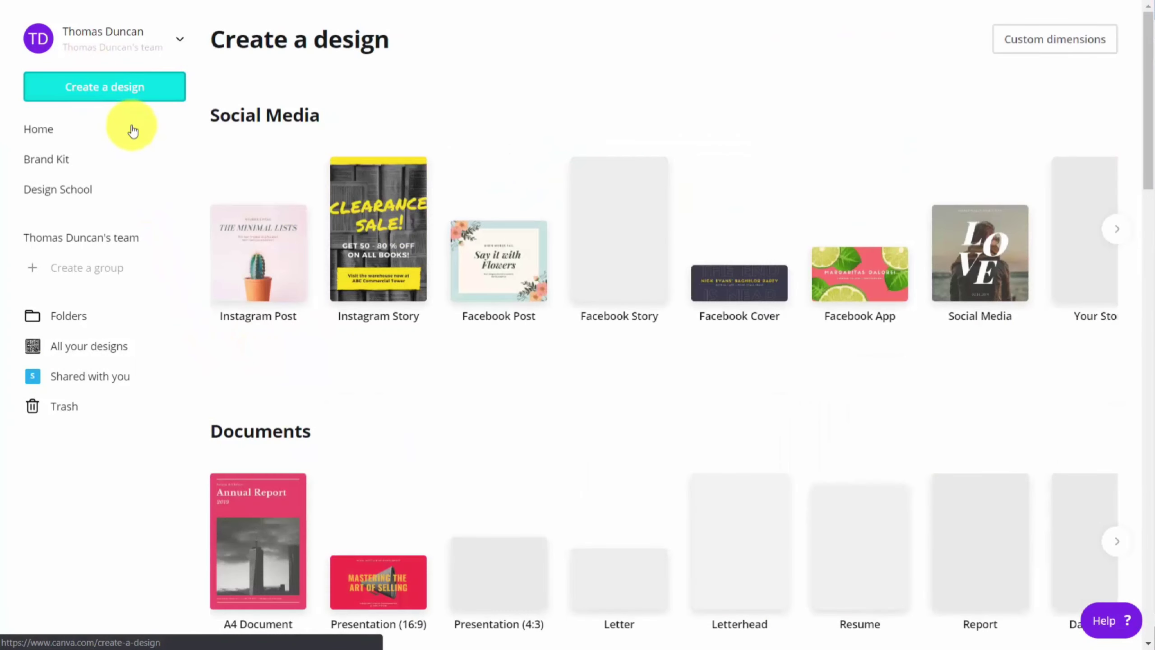
{"action": "left_click", "coordinate": [476, 272]}
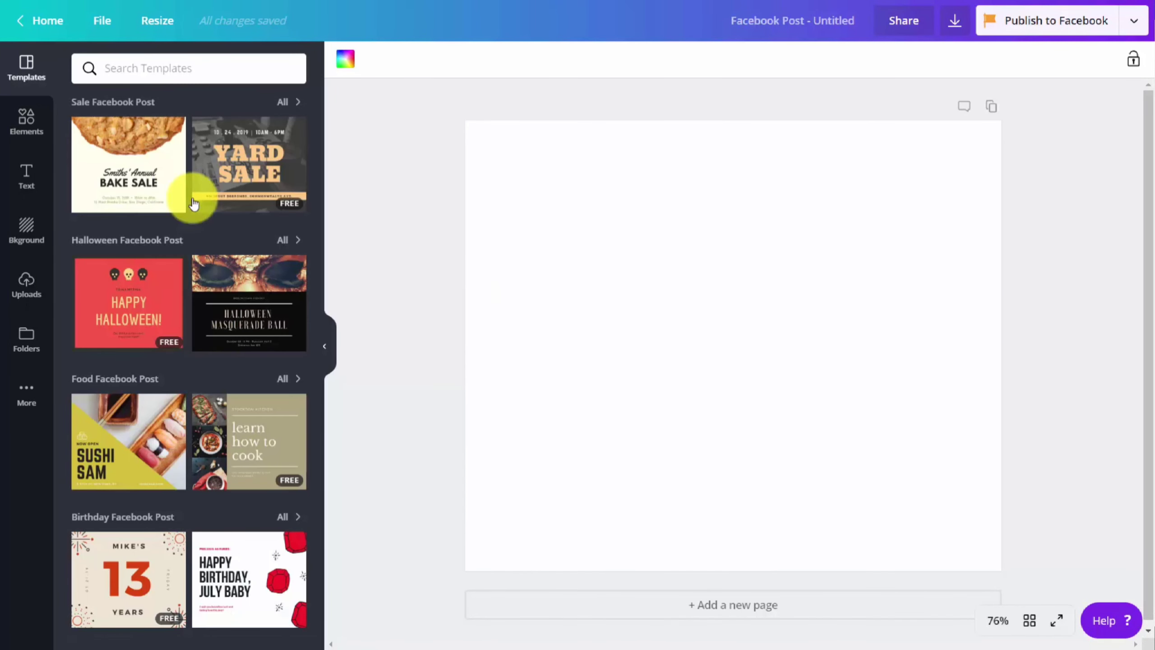
{"action": "left_click", "coordinate": [19, 124]}
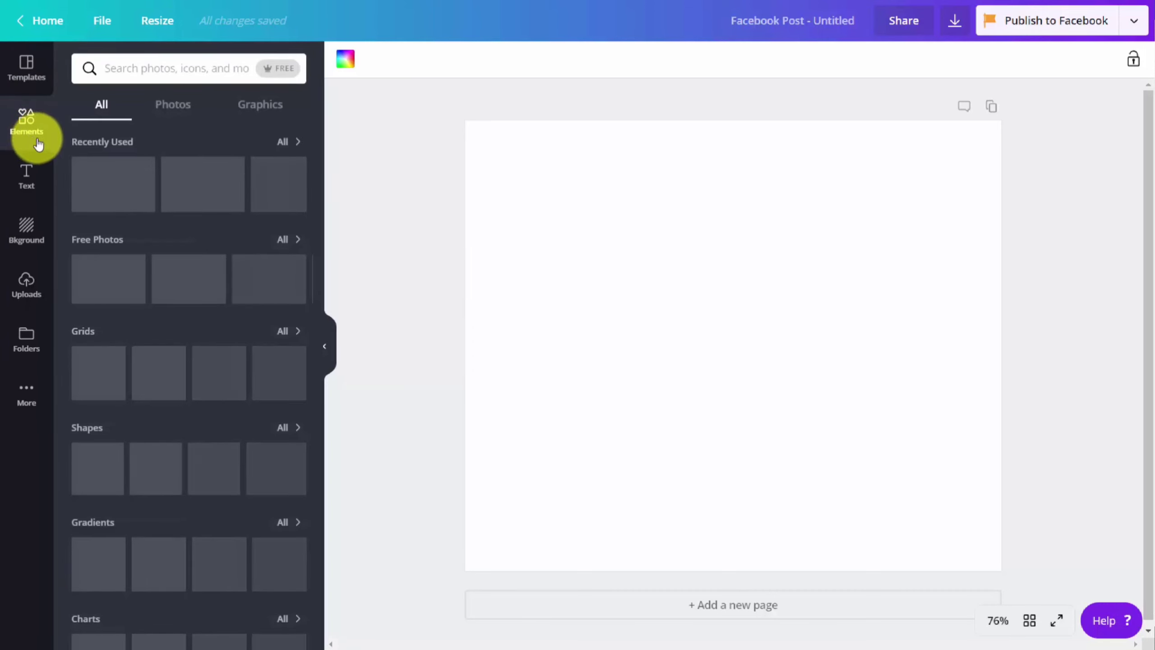
{"action": "left_click", "coordinate": [175, 107]}
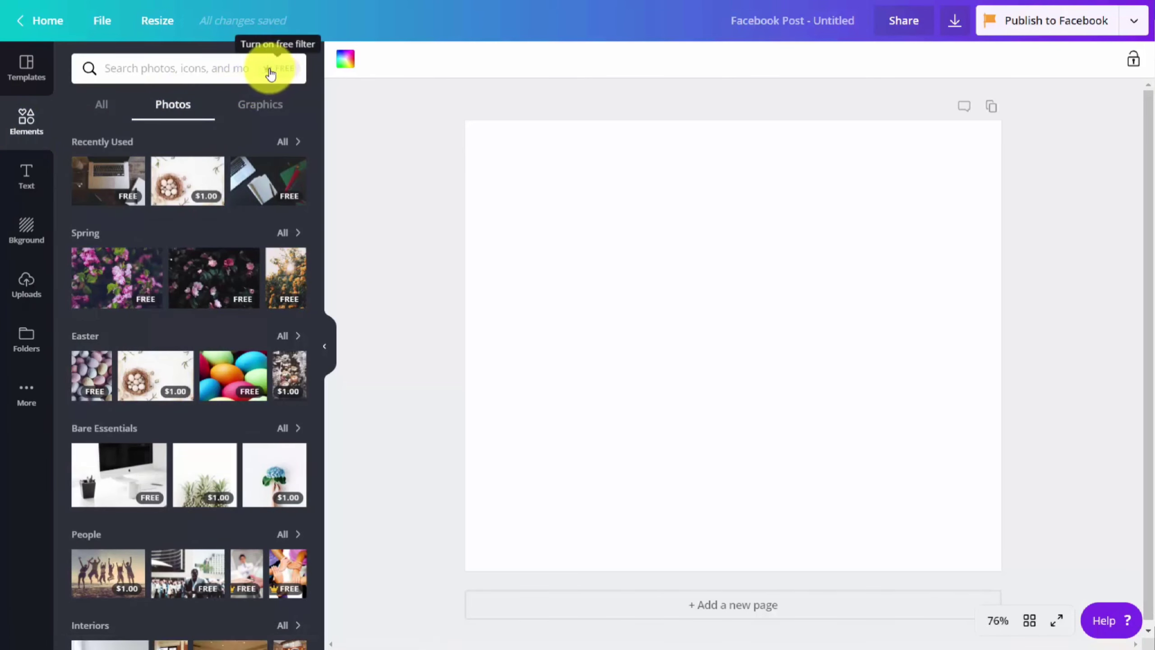
{"action": "left_click", "coordinate": [269, 73]}
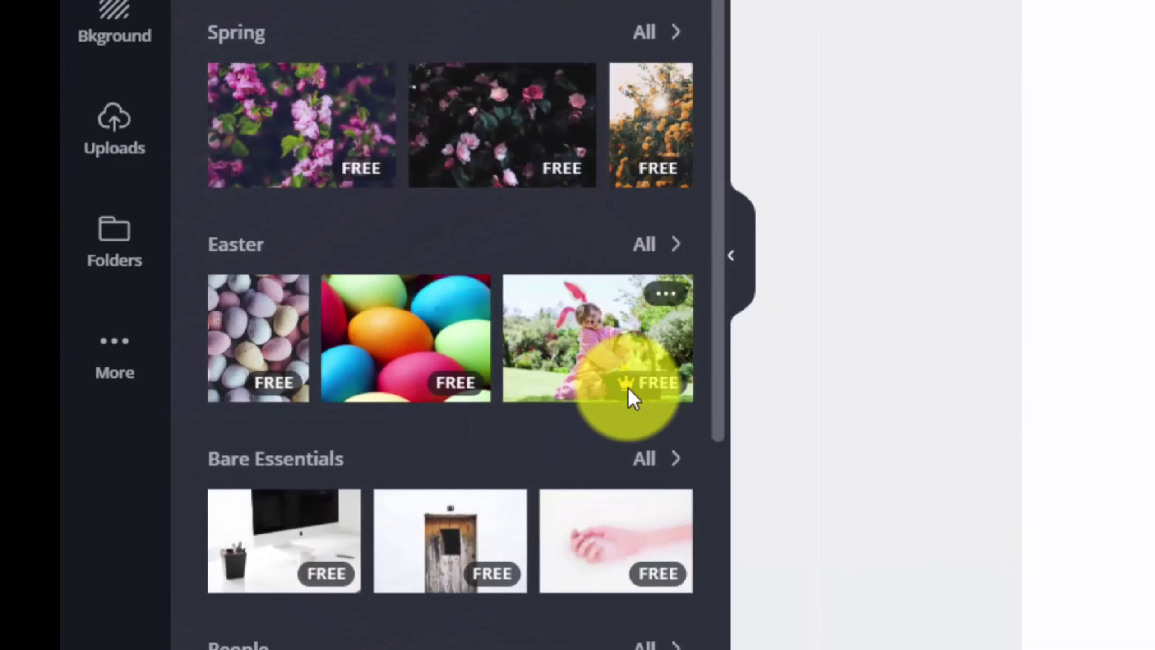
{"action": "mouse_move", "coordinate": [629, 389]}
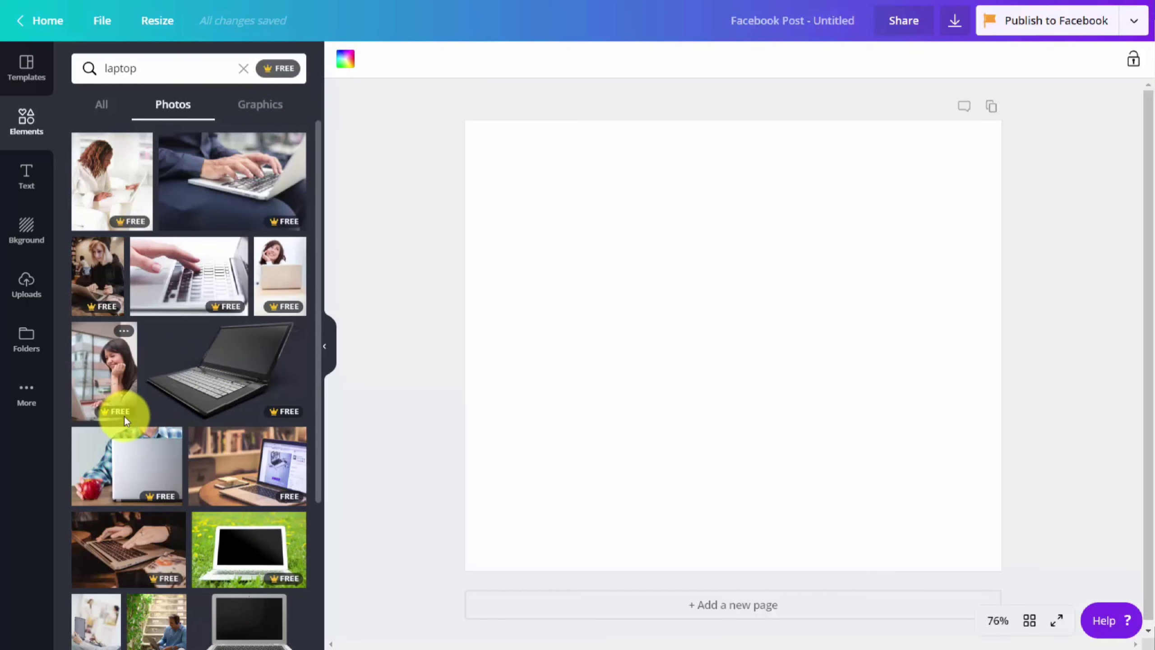
{"action": "left_click", "coordinate": [273, 421]}
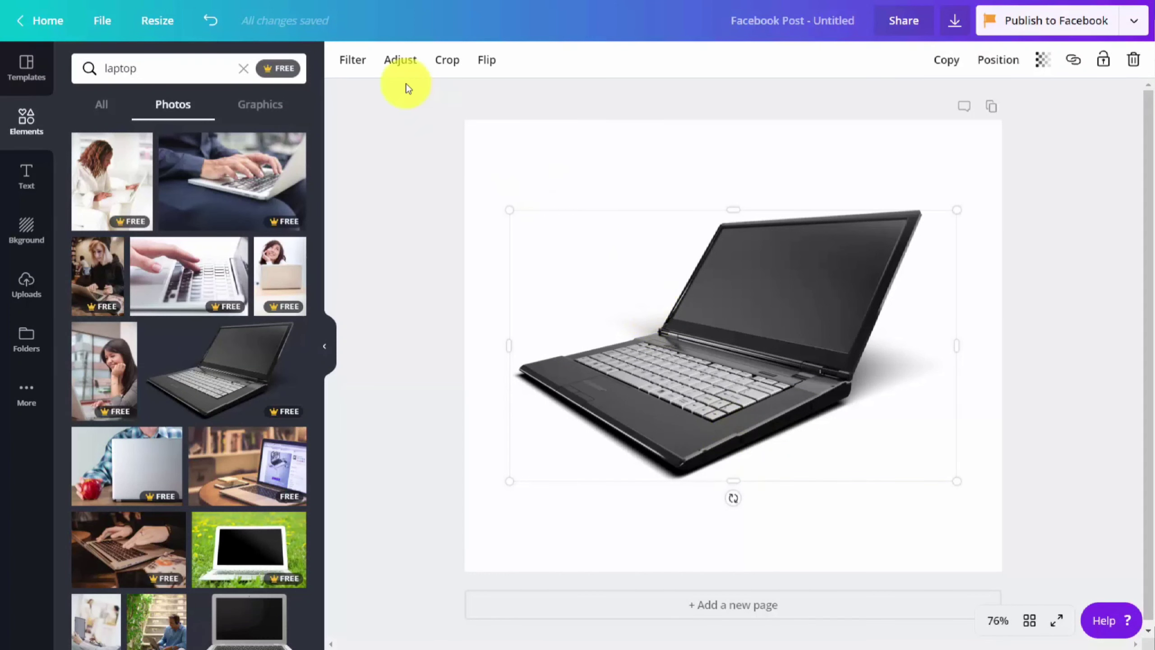
Apply the Festive filter to the laptop photo and shift its tint towards blue.
{"action": "left_click", "coordinate": [356, 67]}
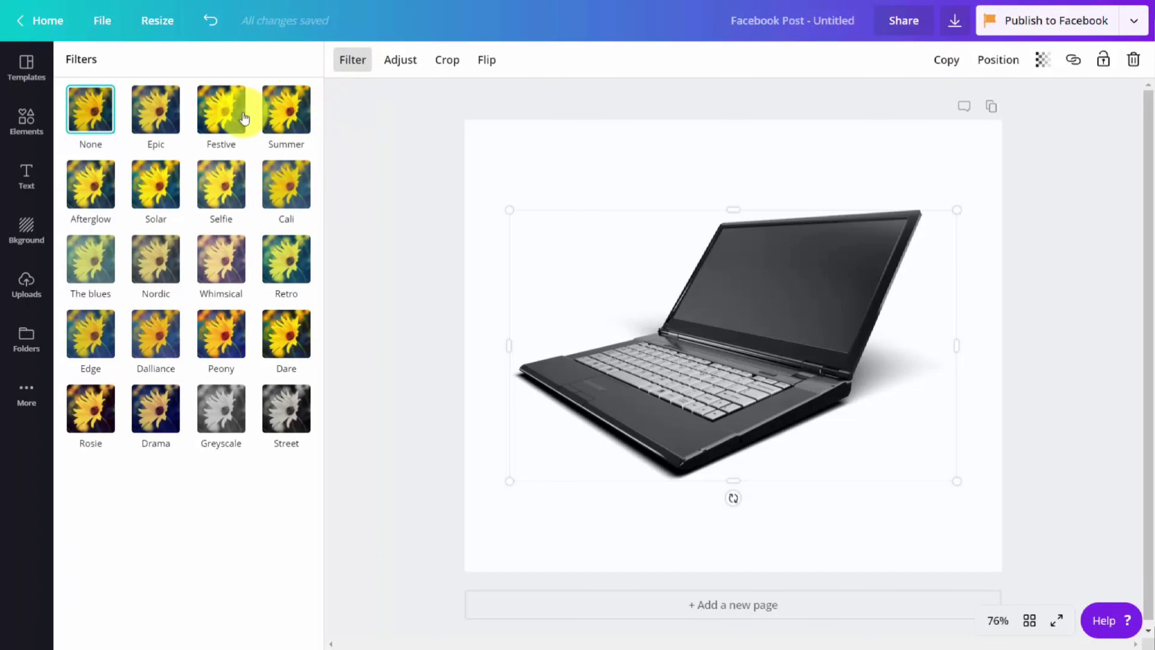
{"action": "left_click", "coordinate": [215, 108]}
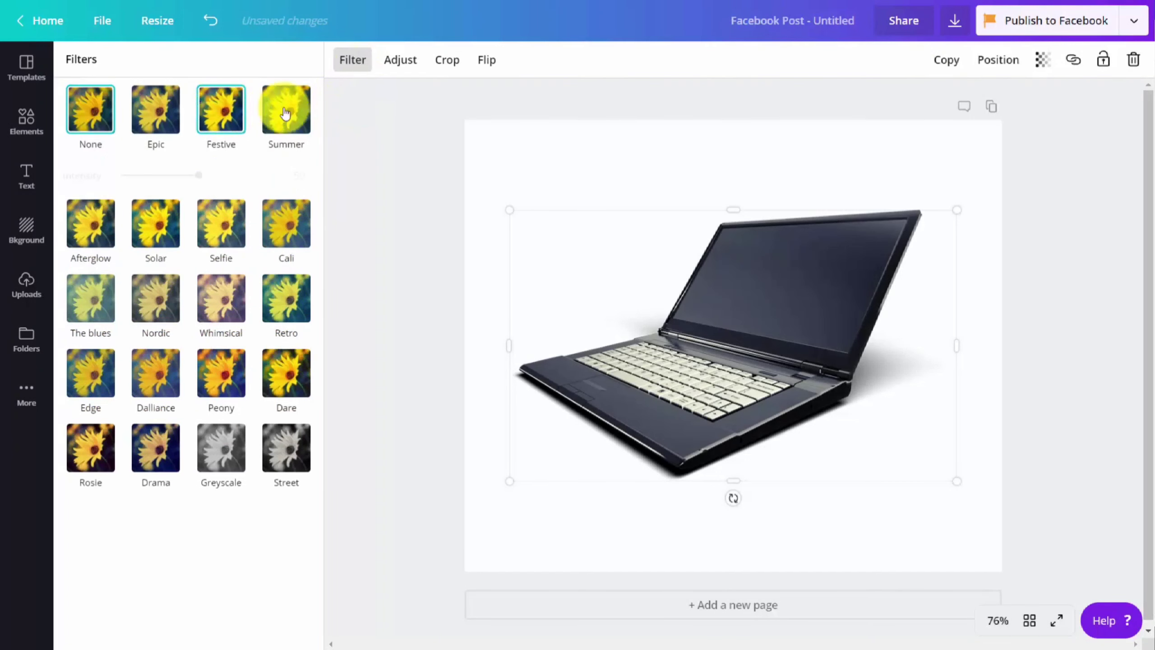
{"action": "left_click", "coordinate": [395, 59]}
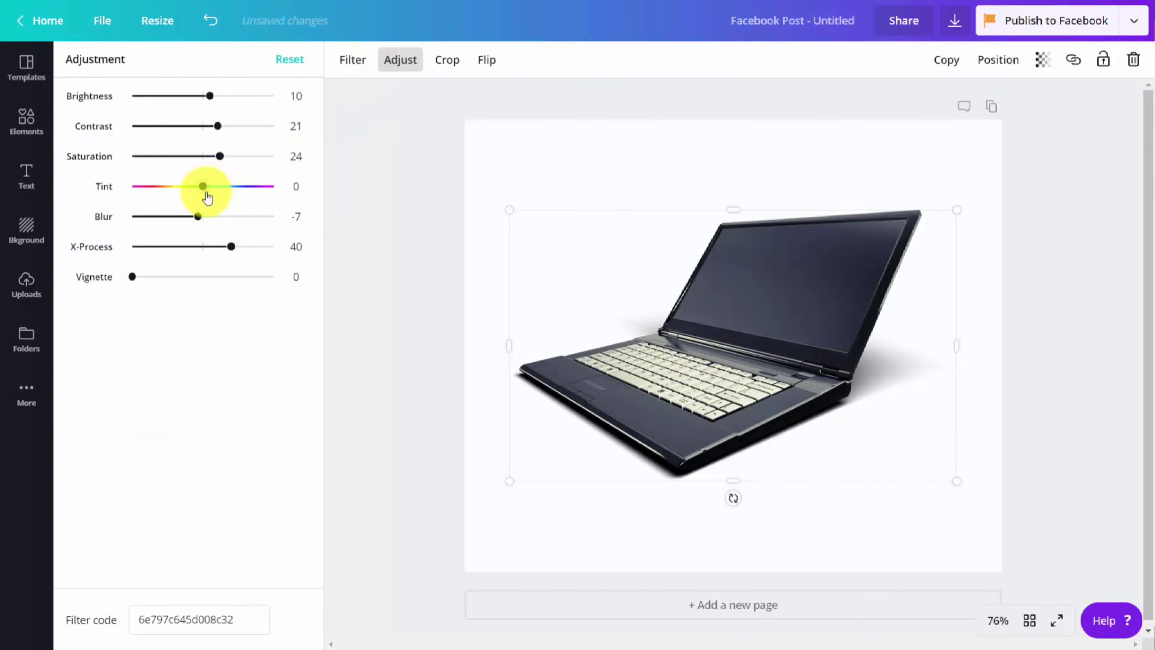
{"action": "left_click", "coordinate": [234, 186]}
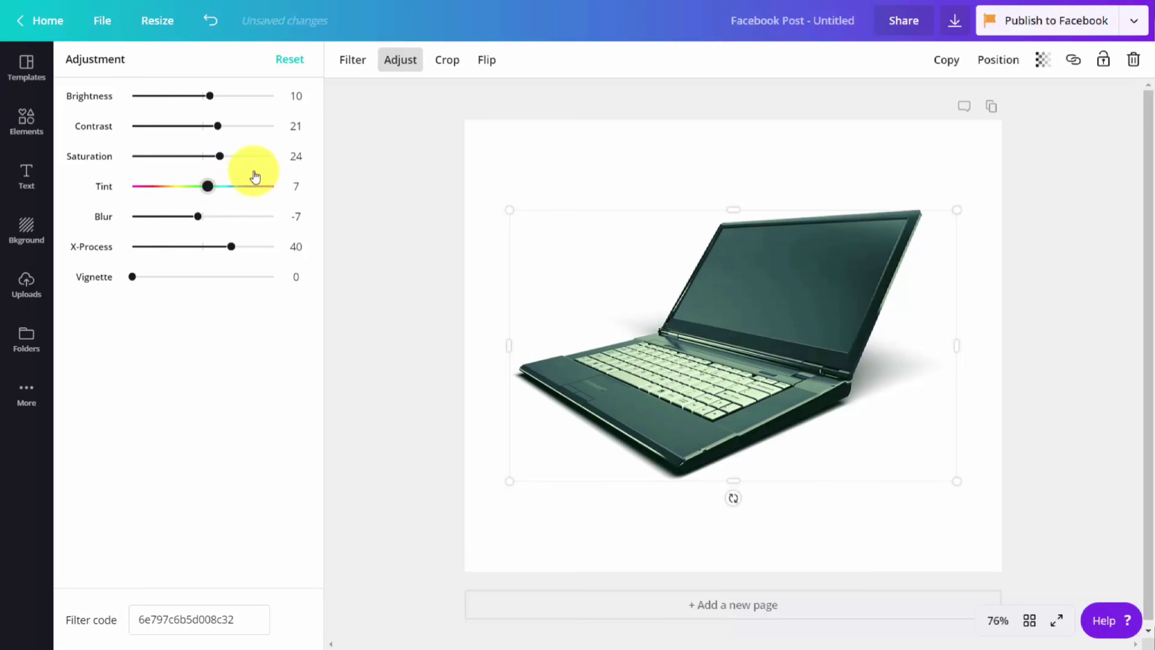
Start and cancel a crop of the laptop photo and flip the photo horizontally.
{"action": "left_click", "coordinate": [454, 61]}
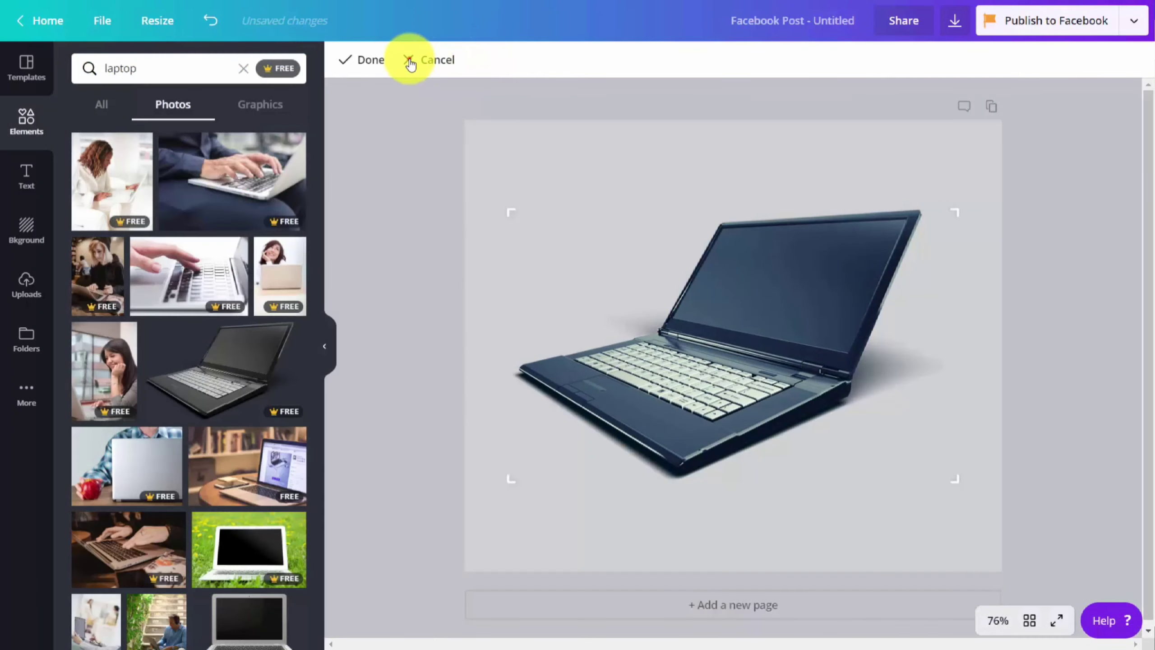
{"action": "left_click", "coordinate": [409, 58]}
{"action": "left_click", "coordinate": [501, 61]}
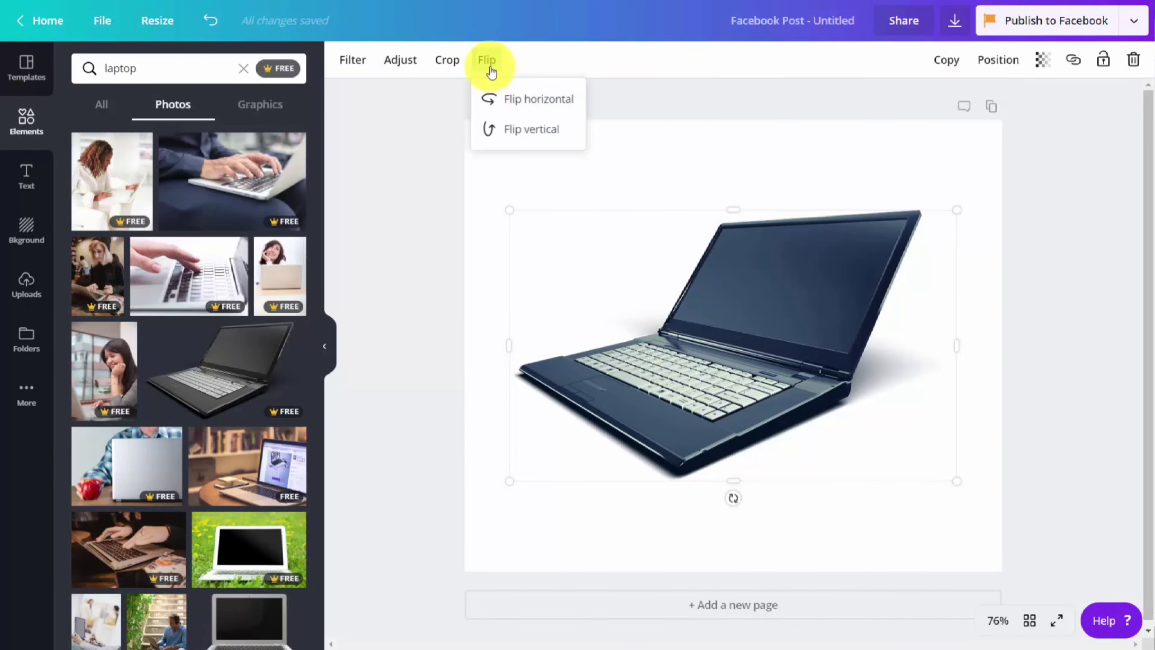
{"action": "left_click", "coordinate": [497, 98]}
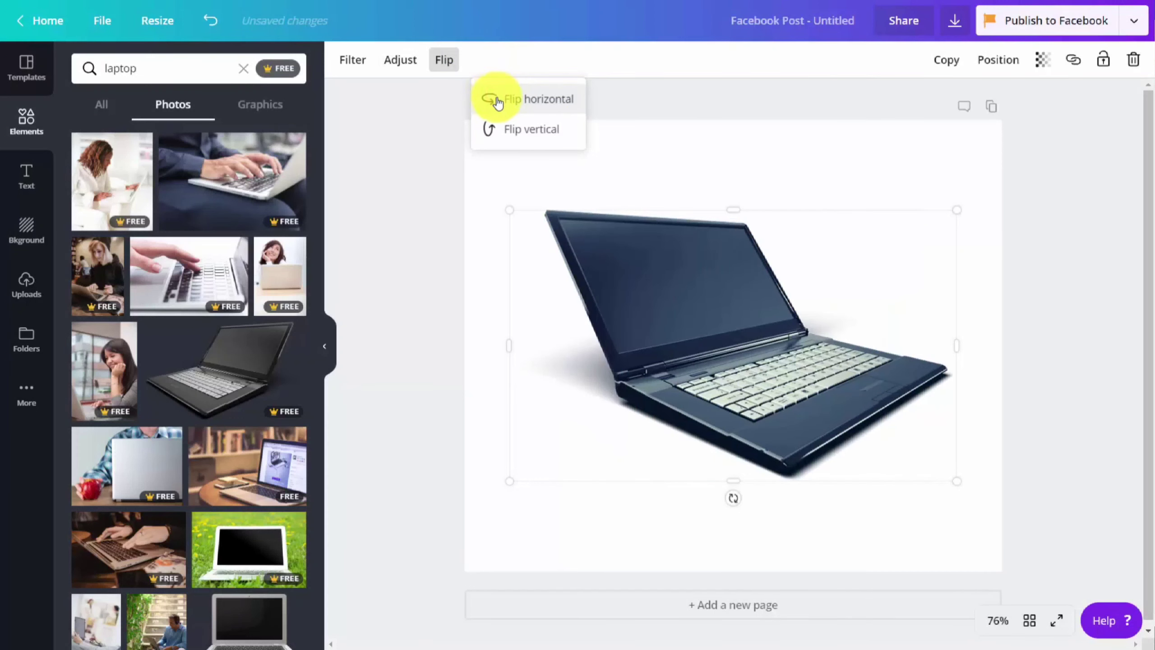
{"action": "key", "text": "Escape"}
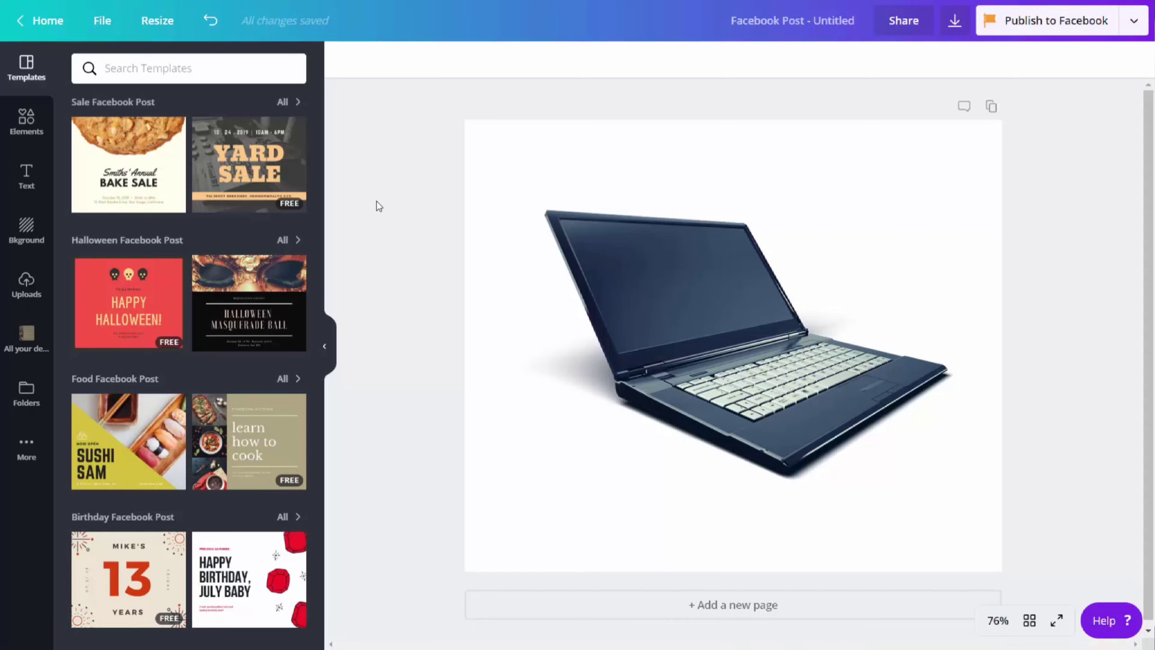
Create a design folder named "Laptops and Computers".
{"action": "left_click", "coordinate": [28, 395]}
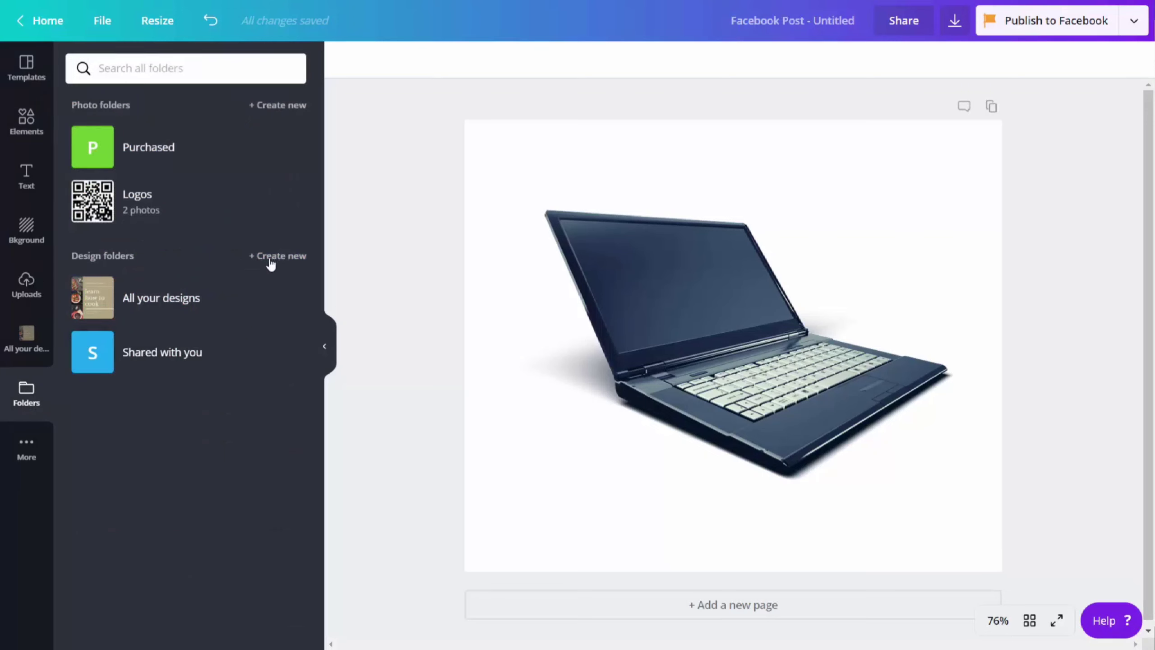
{"action": "left_click", "coordinate": [272, 259]}
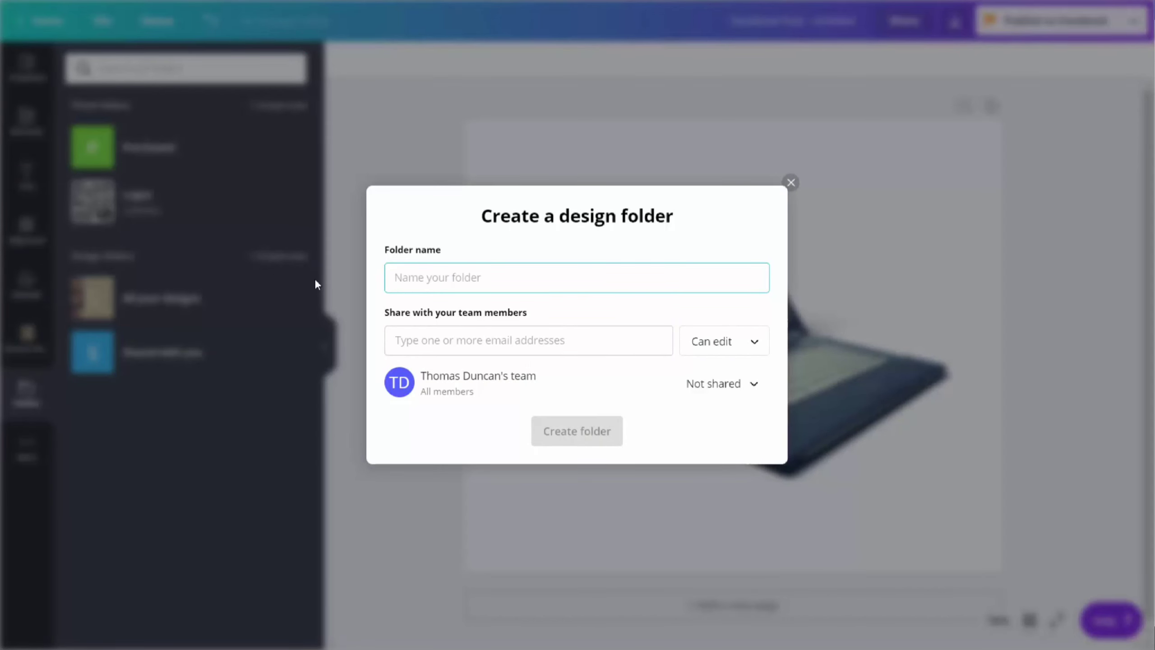
{"action": "type", "text": "Laptops and Computers"}
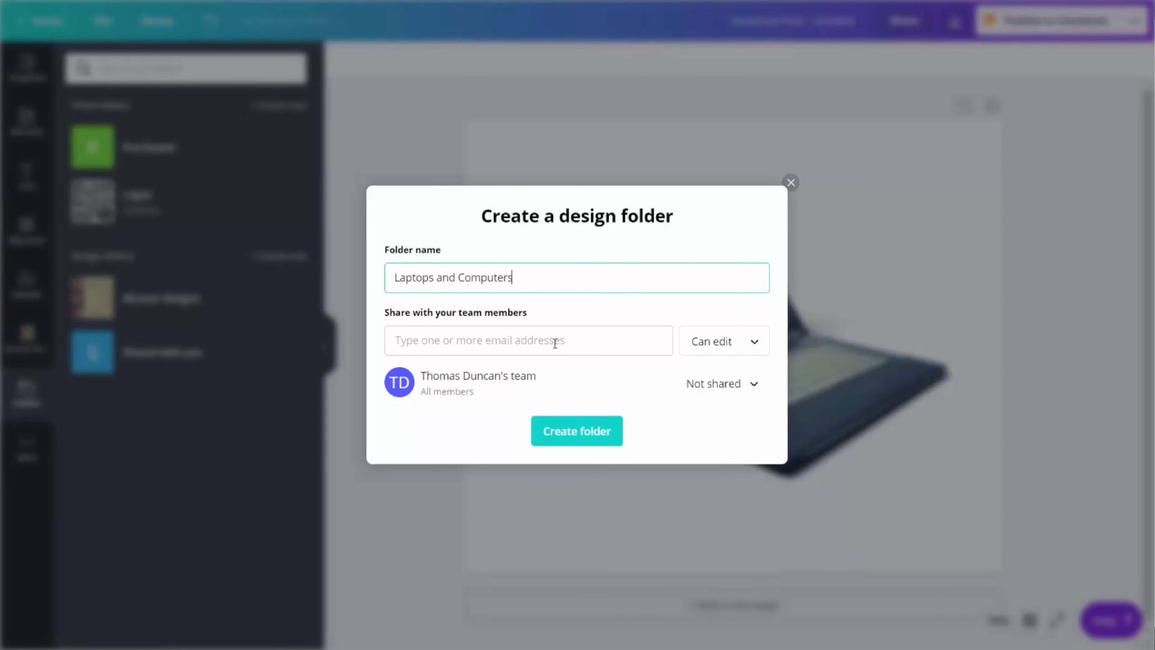
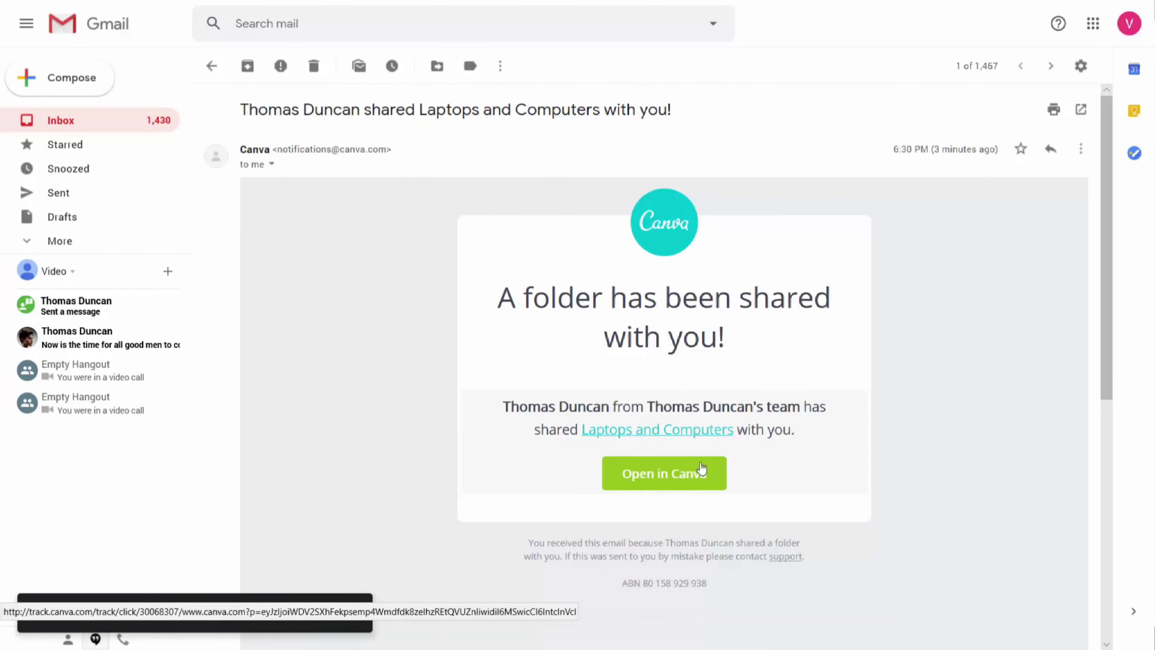
Open the shared Laptops and Computers folder from the Canva notification e-mail in Gmail and go to the Folders overview.
{"action": "left_click", "coordinate": [659, 478]}
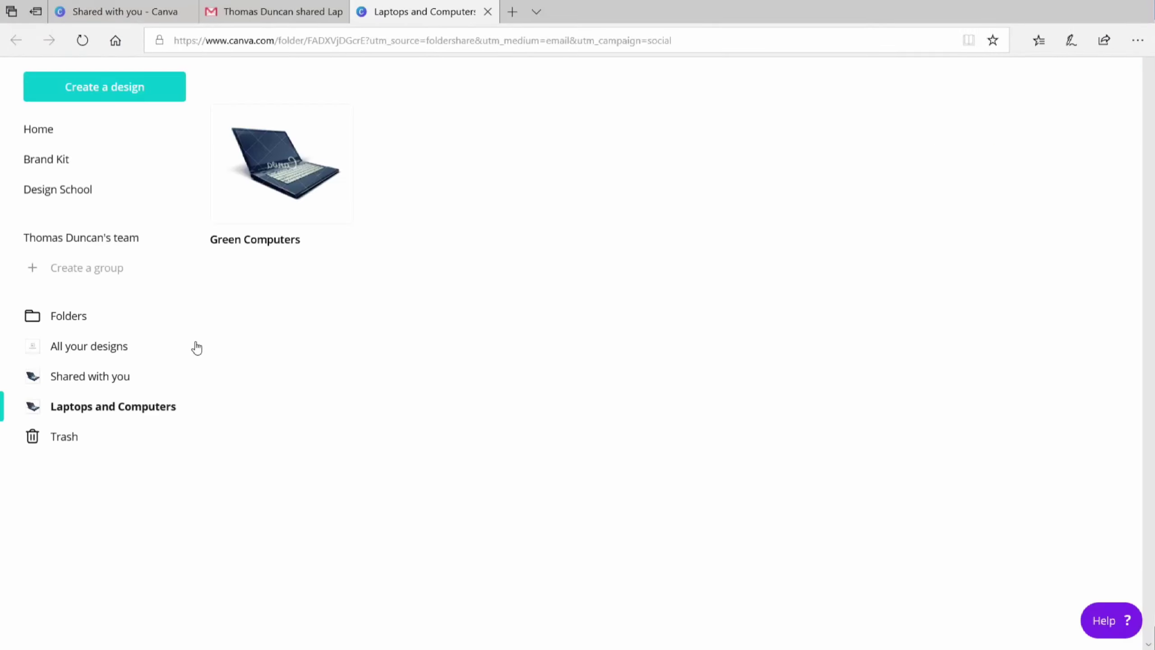
{"action": "left_click", "coordinate": [63, 322]}
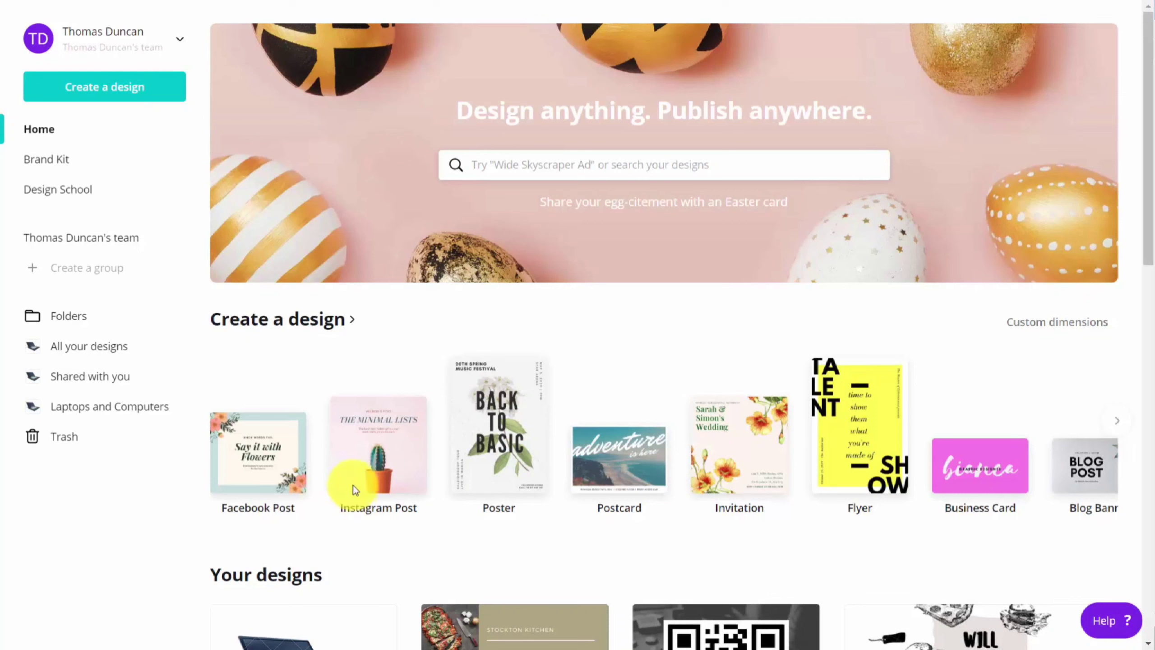
Create an Instagram Post design from the Cyber Monday Super Sale template.
{"action": "left_click", "coordinate": [358, 456]}
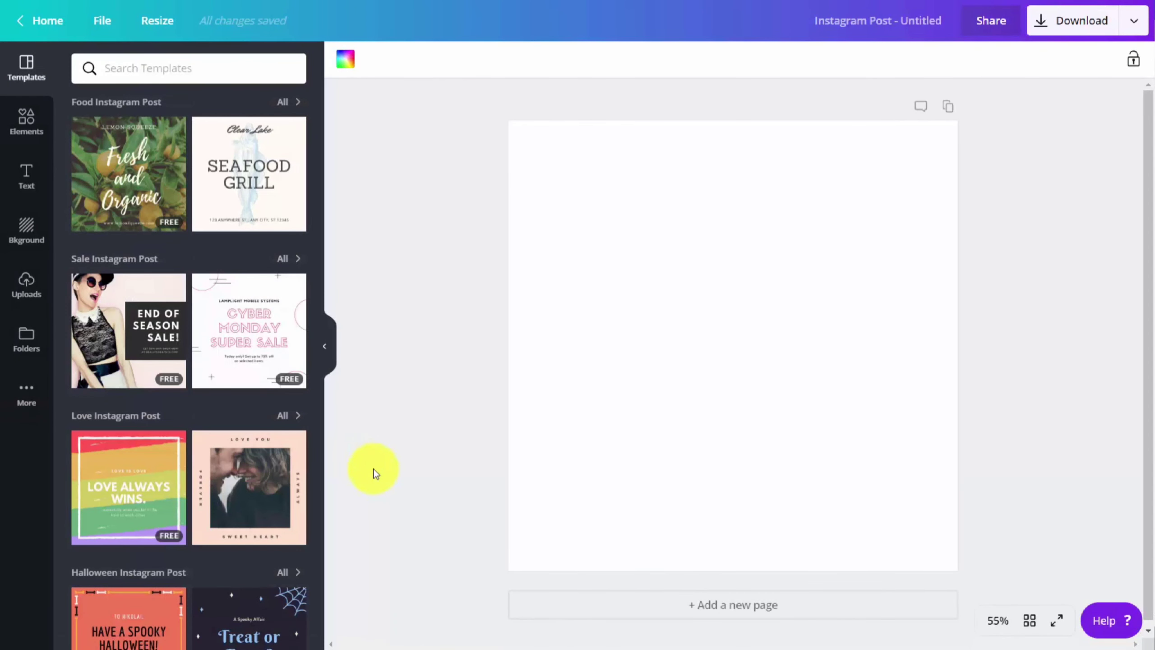
{"action": "left_click", "coordinate": [270, 357]}
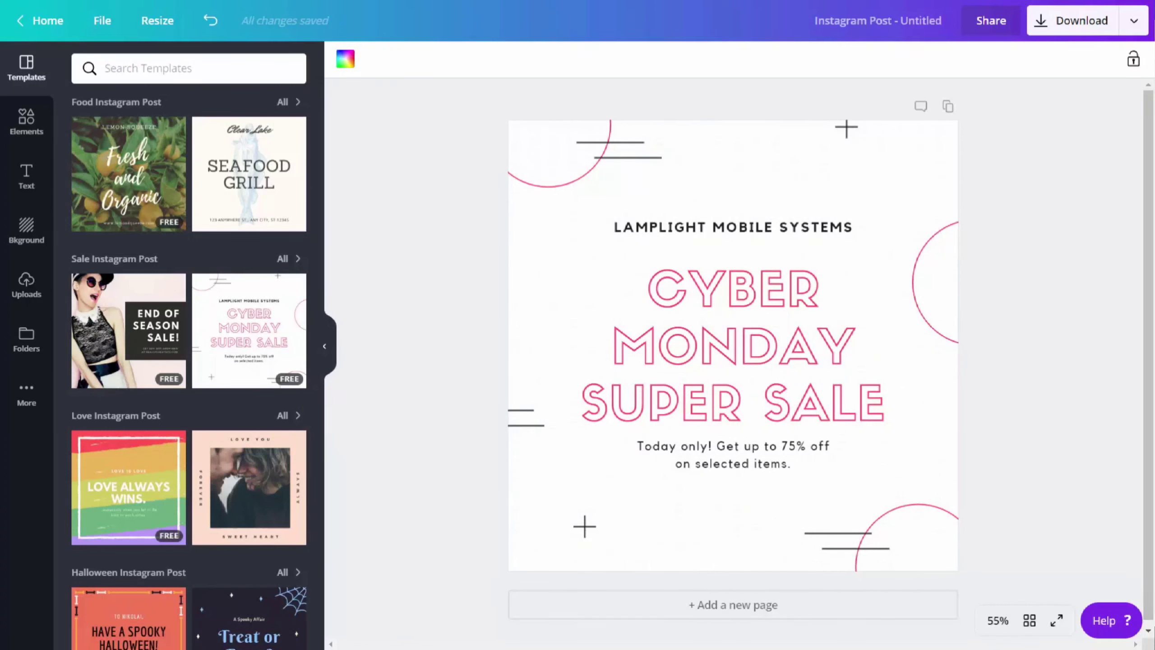
Download the Cyber Monday design as a PNG with a transparent background and open the downloaded Untitled design.png.
{"action": "left_click", "coordinate": [1134, 21]}
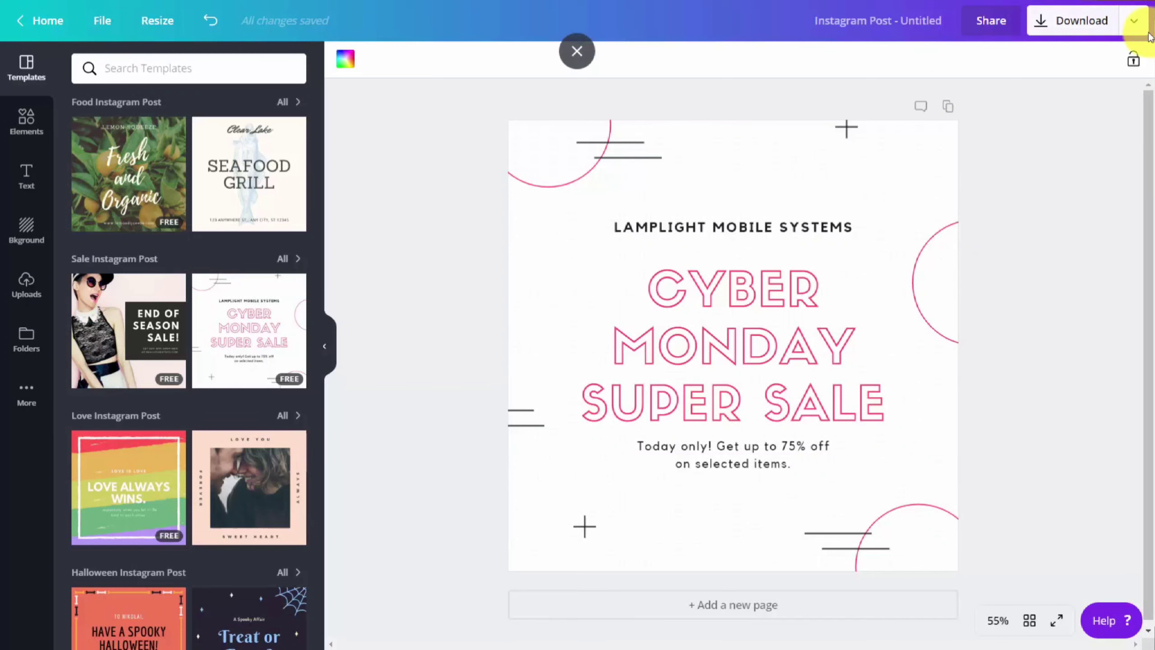
{"action": "left_click", "coordinate": [1003, 104]}
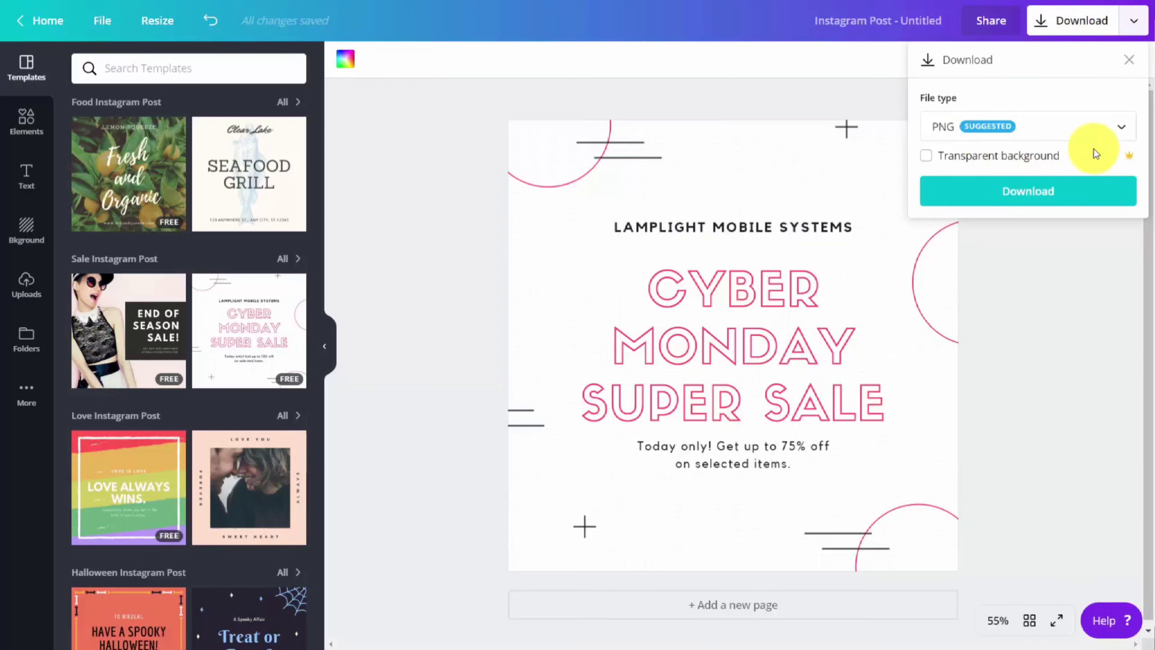
{"action": "left_click", "coordinate": [927, 155]}
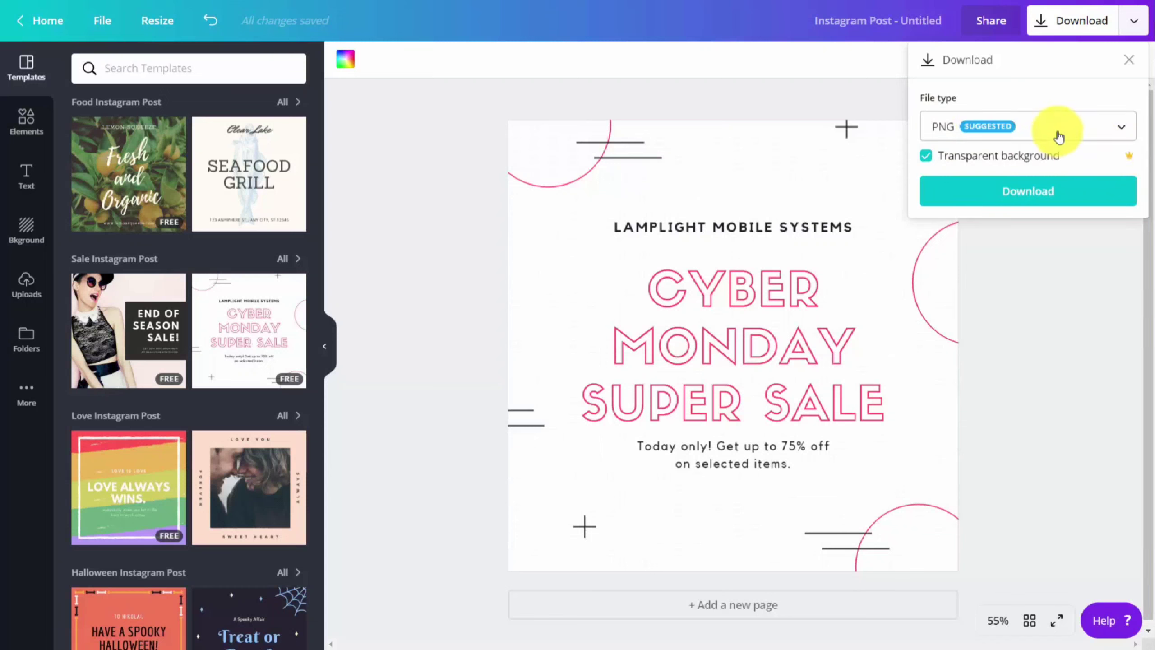
{"action": "left_click", "coordinate": [1030, 194]}
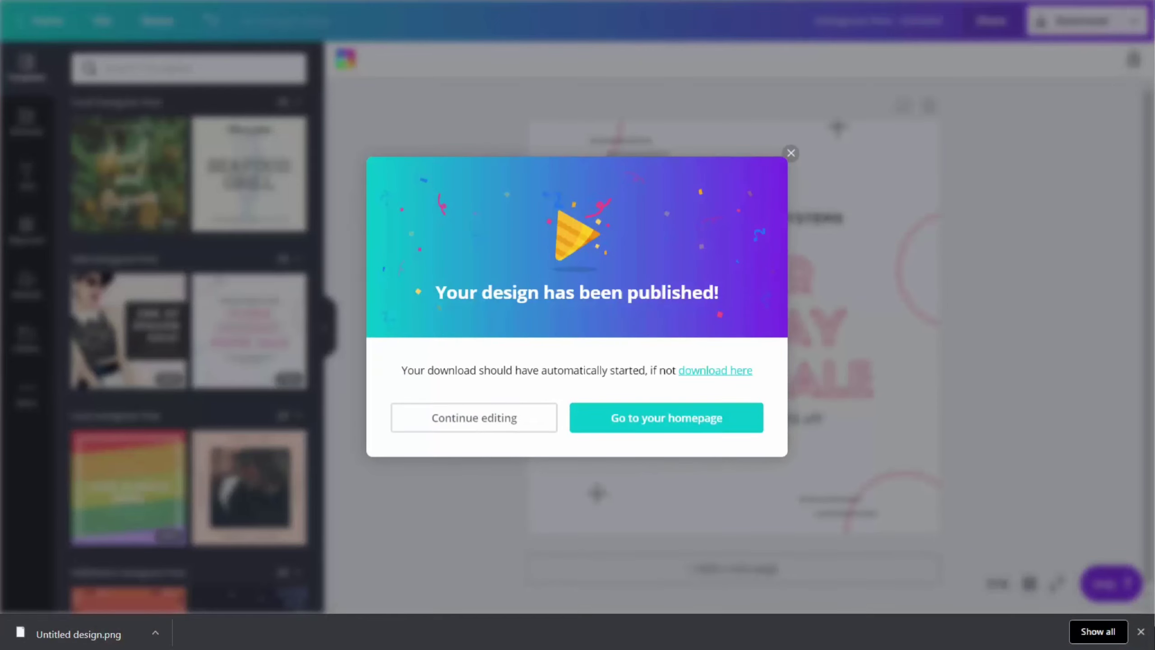
{"action": "left_click", "coordinate": [68, 639]}
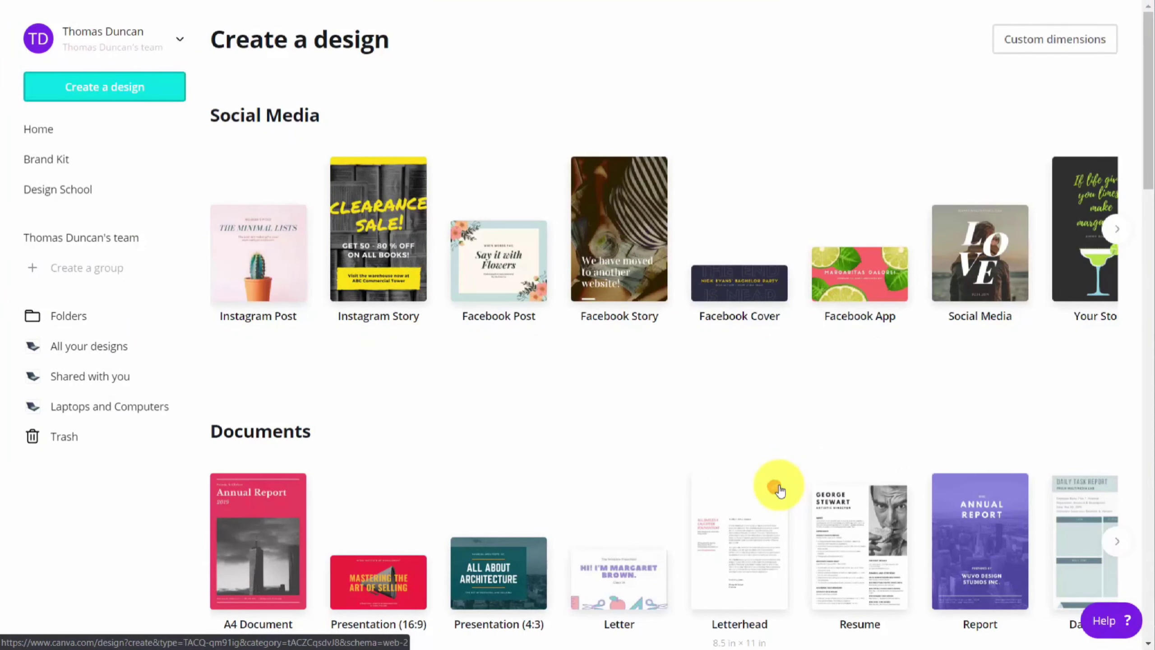
Create a Presentation (16:9) design from the Valiax Networking Co. pitch deck template.
{"action": "key", "text": "F11"}
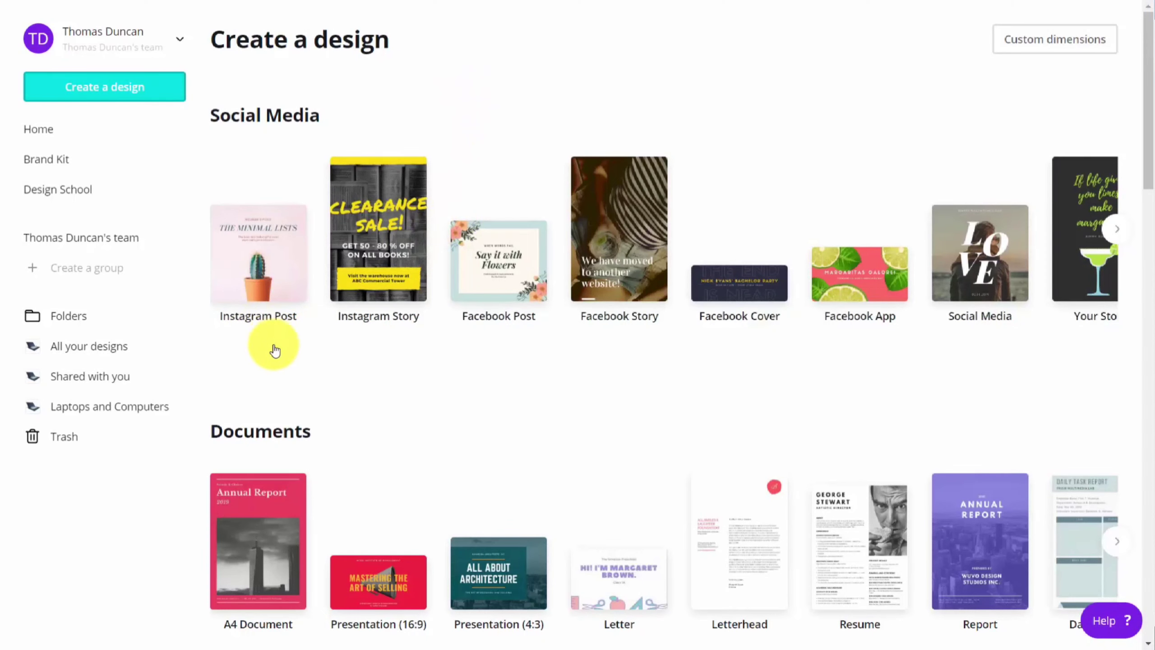
{"action": "left_click", "coordinate": [372, 578]}
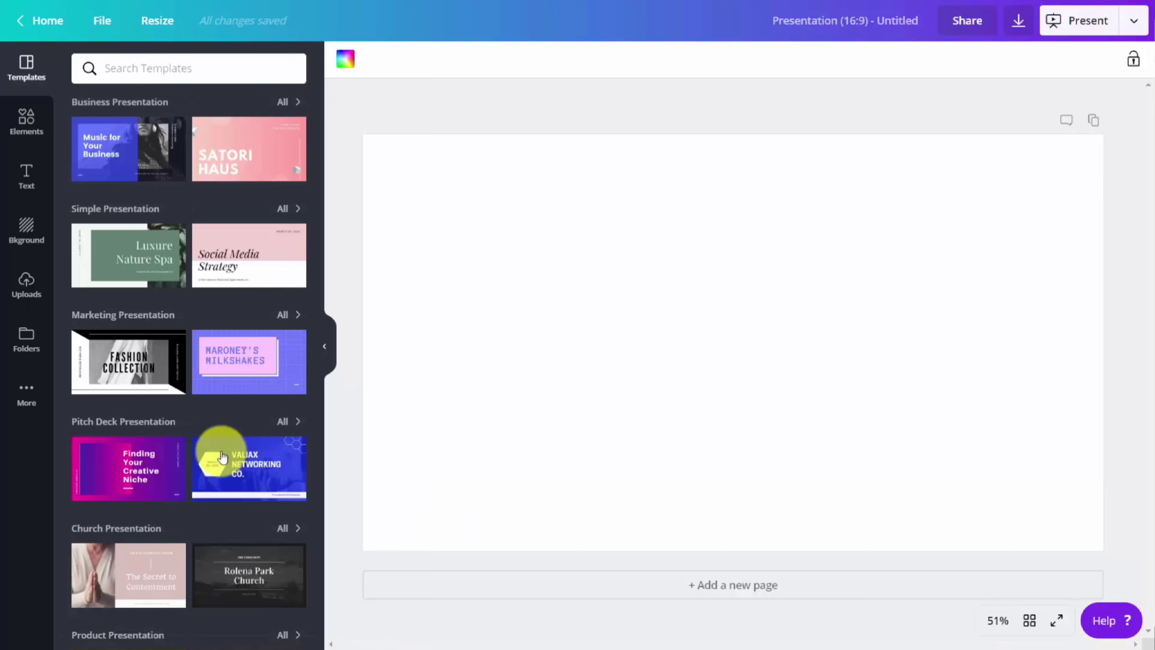
{"action": "left_click", "coordinate": [222, 456]}
Set the font of the "Valiax Networking Co." title to the uploaded font Bauhaus 93.
{"action": "left_click", "coordinate": [799, 250]}
{"action": "left_click", "coordinate": [799, 250]}
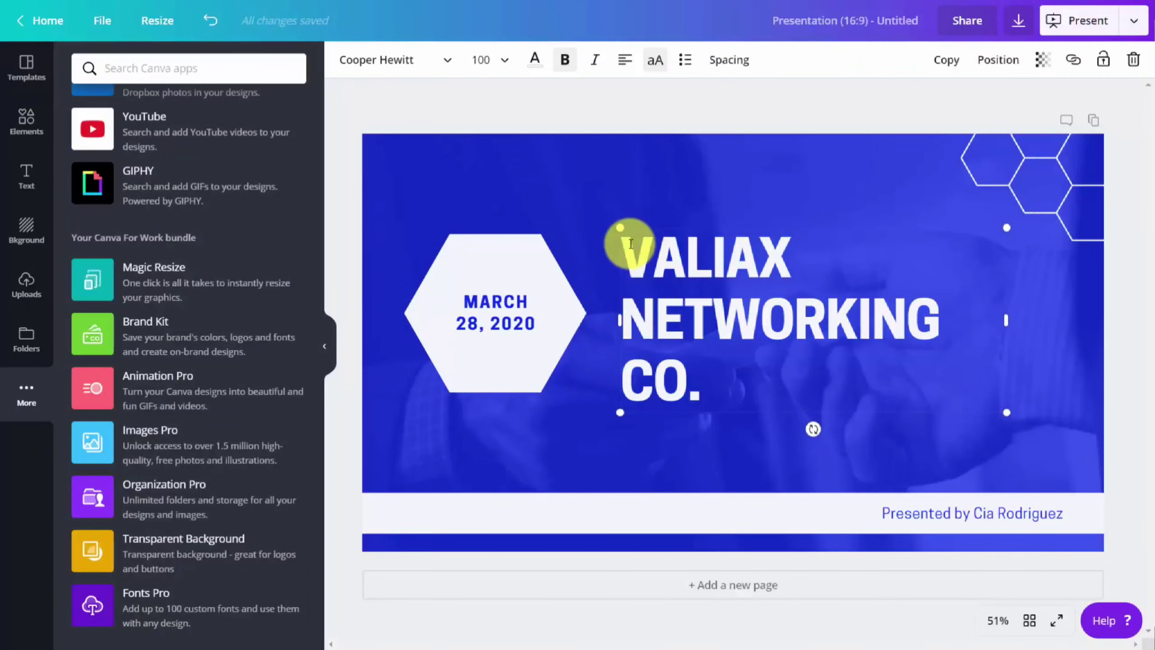
{"action": "left_click", "coordinate": [625, 246]}
{"action": "left_click_drag", "start_coordinate": [625, 246], "coordinate": [702, 362]}
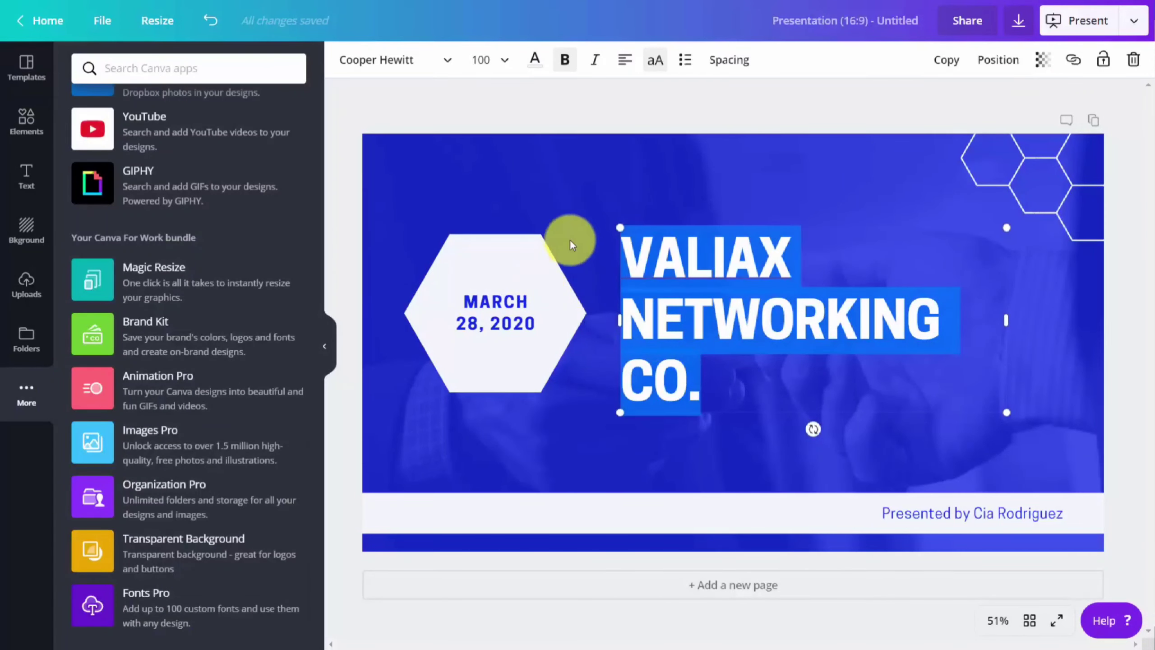
{"action": "left_click", "coordinate": [451, 59]}
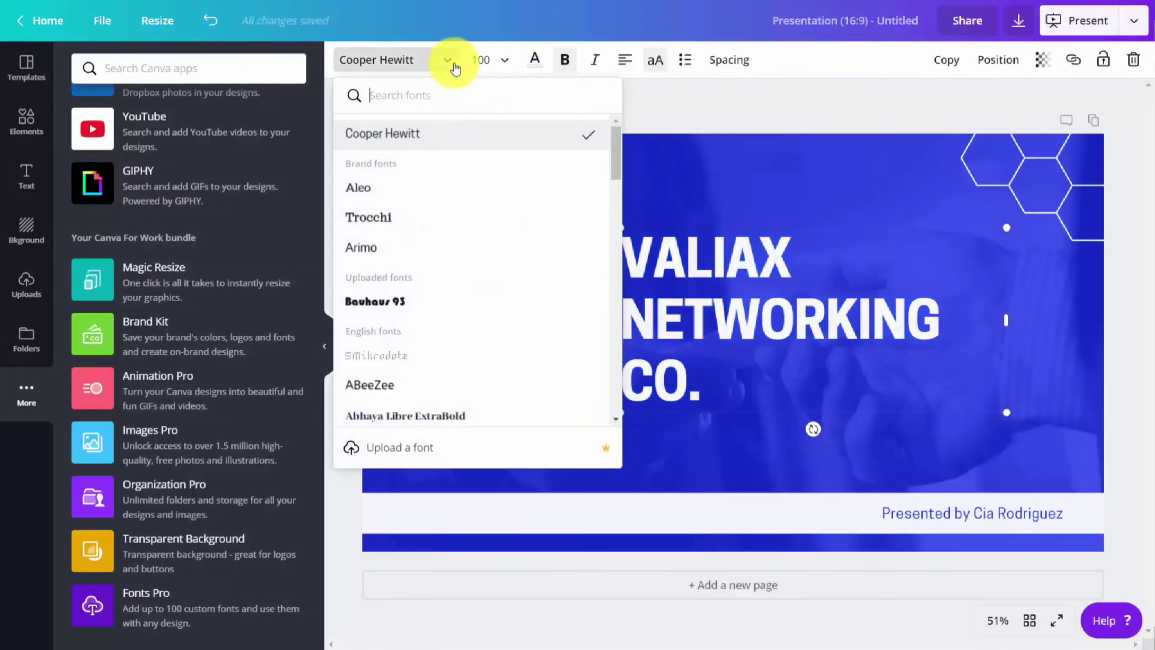
{"action": "left_click", "coordinate": [397, 301]}
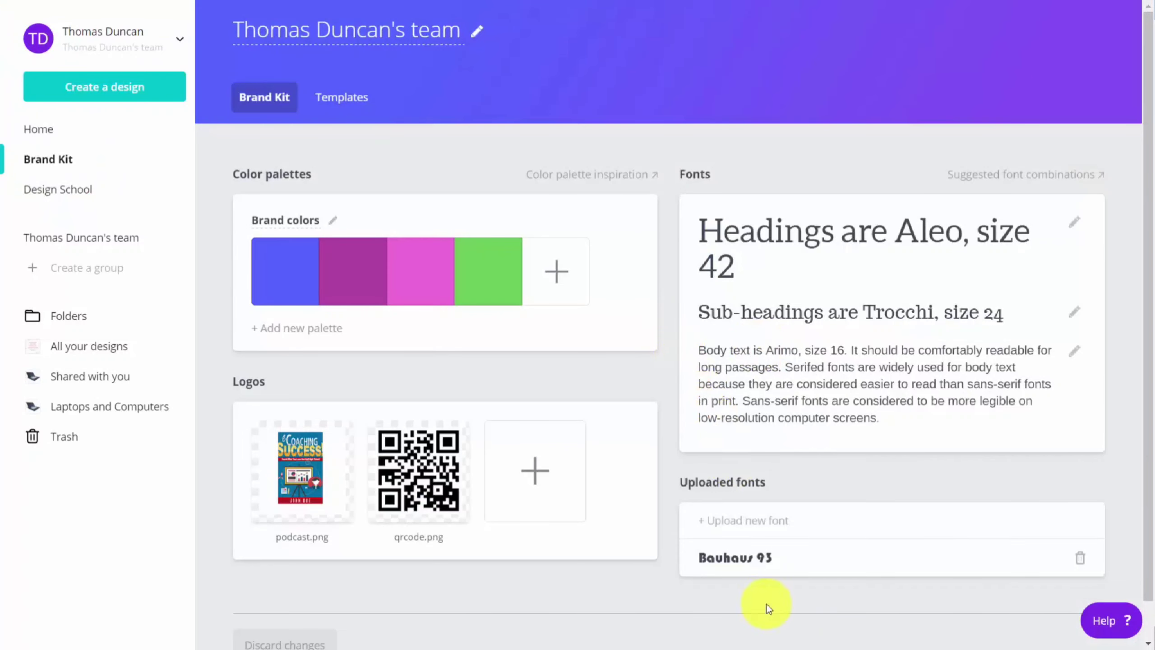
Upload the AdobeDevanagari-Regular and AdobeDevanagari-Bold fonts to the Brand Kit, confirming the right to use them.
{"action": "left_click", "coordinate": [719, 523]}
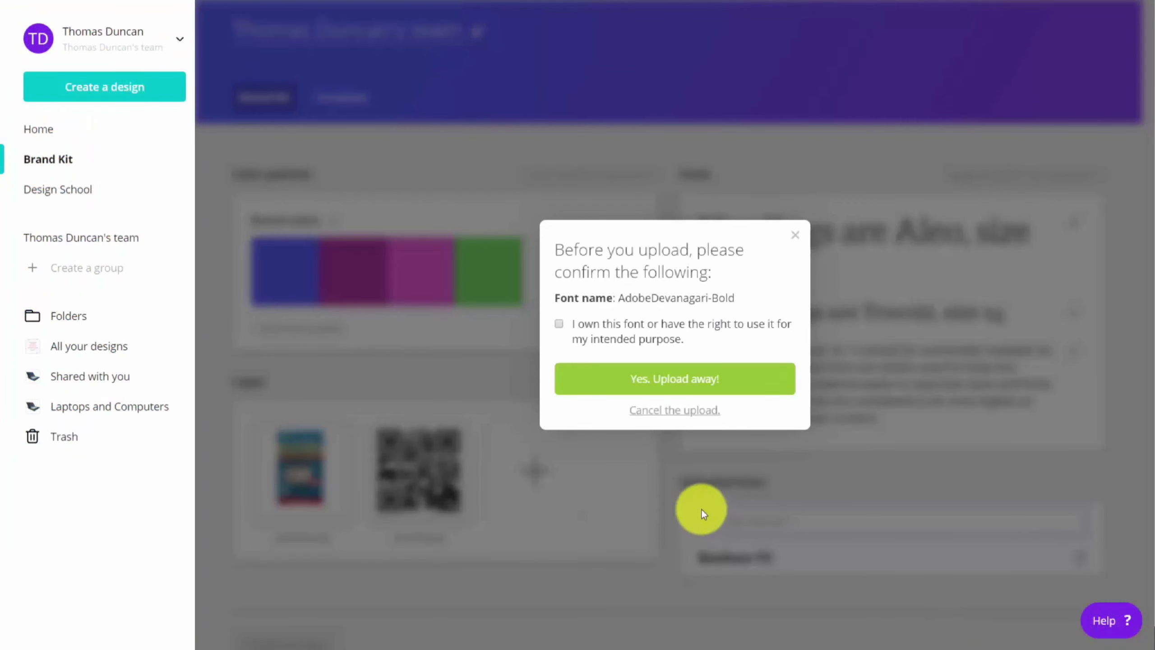
{"action": "left_click", "coordinate": [560, 324]}
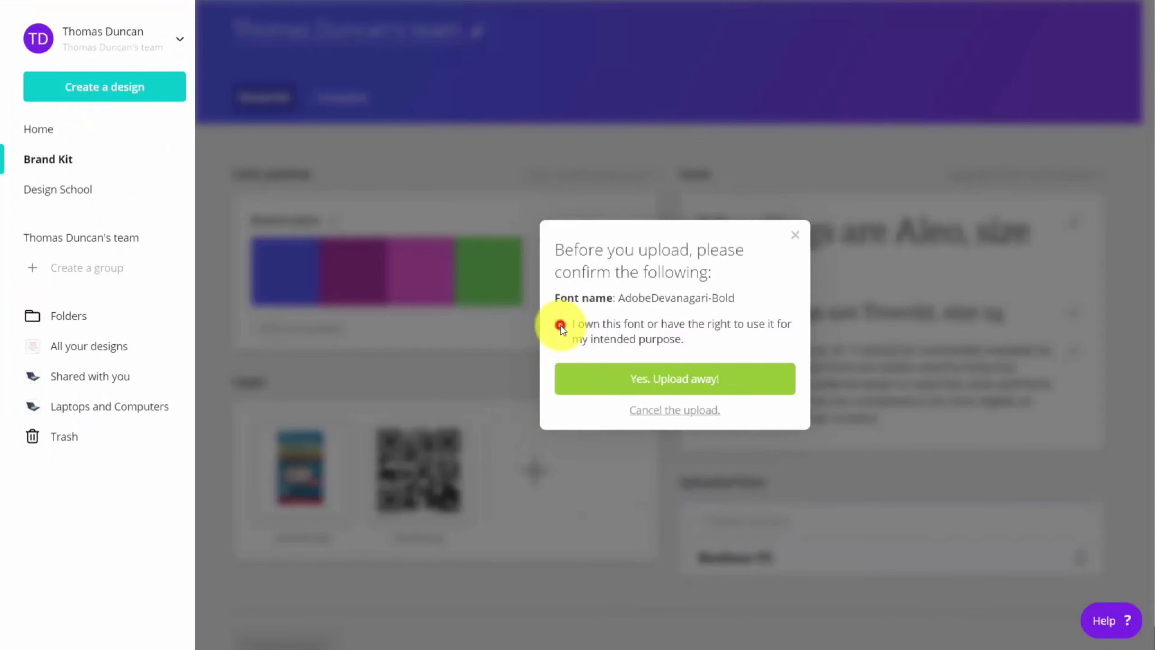
{"action": "left_click", "coordinate": [659, 385]}
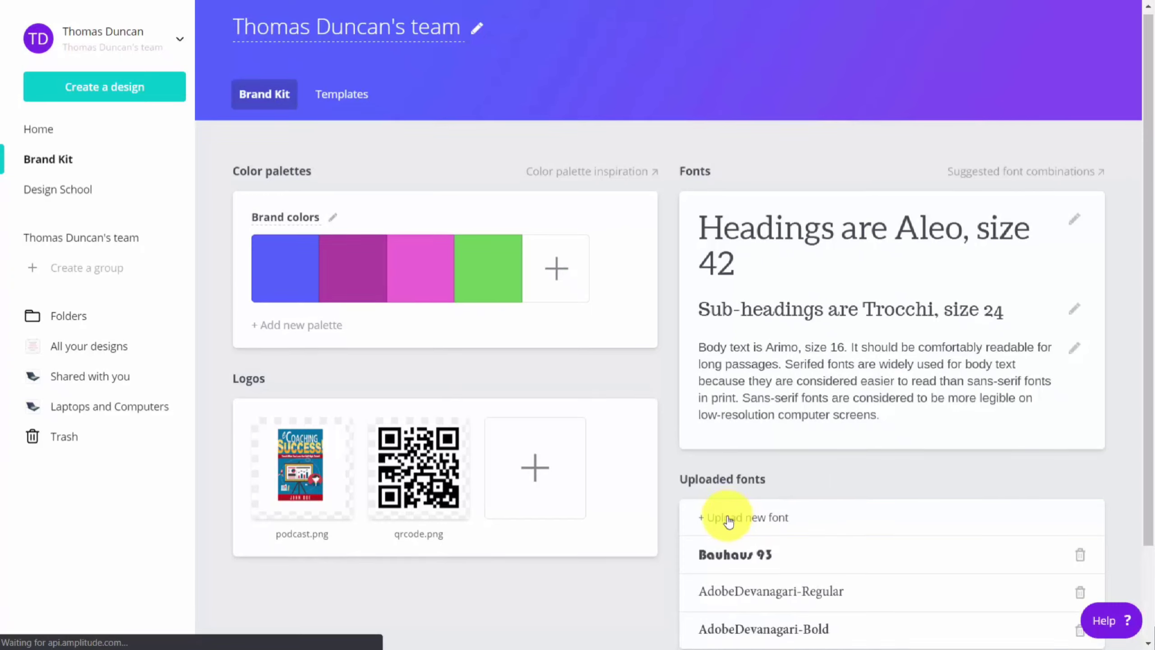
{"action": "scroll", "coordinate": [728, 519], "scroll_direction": "down", "scroll_amount": 2}
{"action": "scroll", "coordinate": [728, 518], "scroll_direction": "up", "scroll_amount": 2}
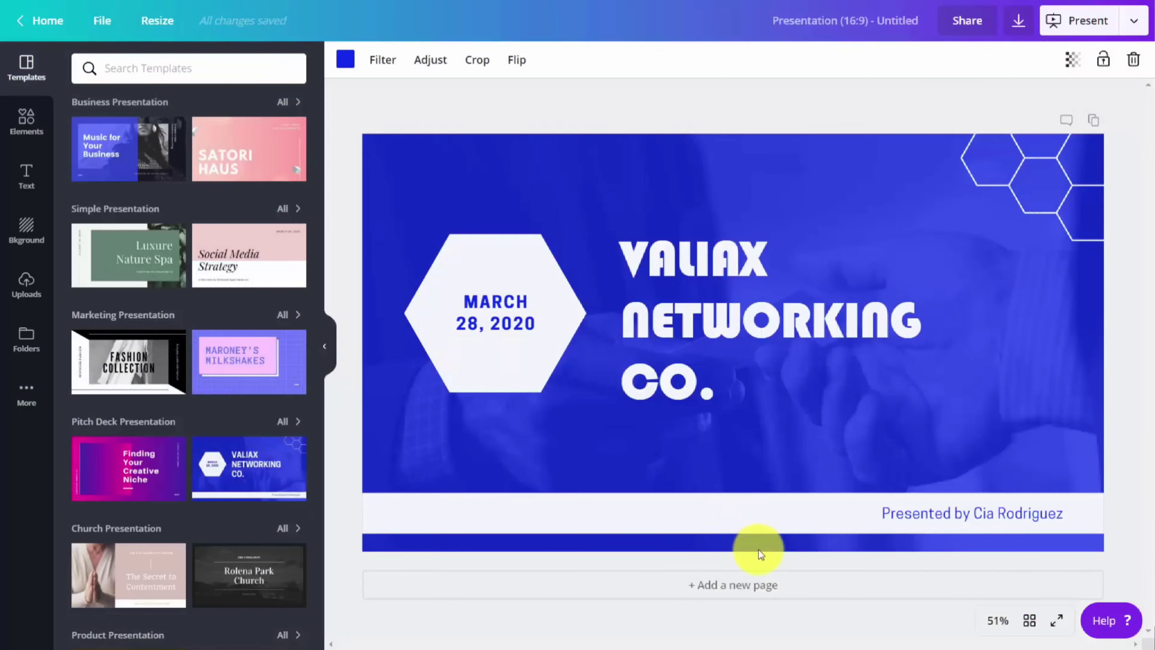
Set the font of the "March 28, 2020" text in the hexagon to the brand font Trocchi.
{"action": "left_click", "coordinate": [881, 517]}
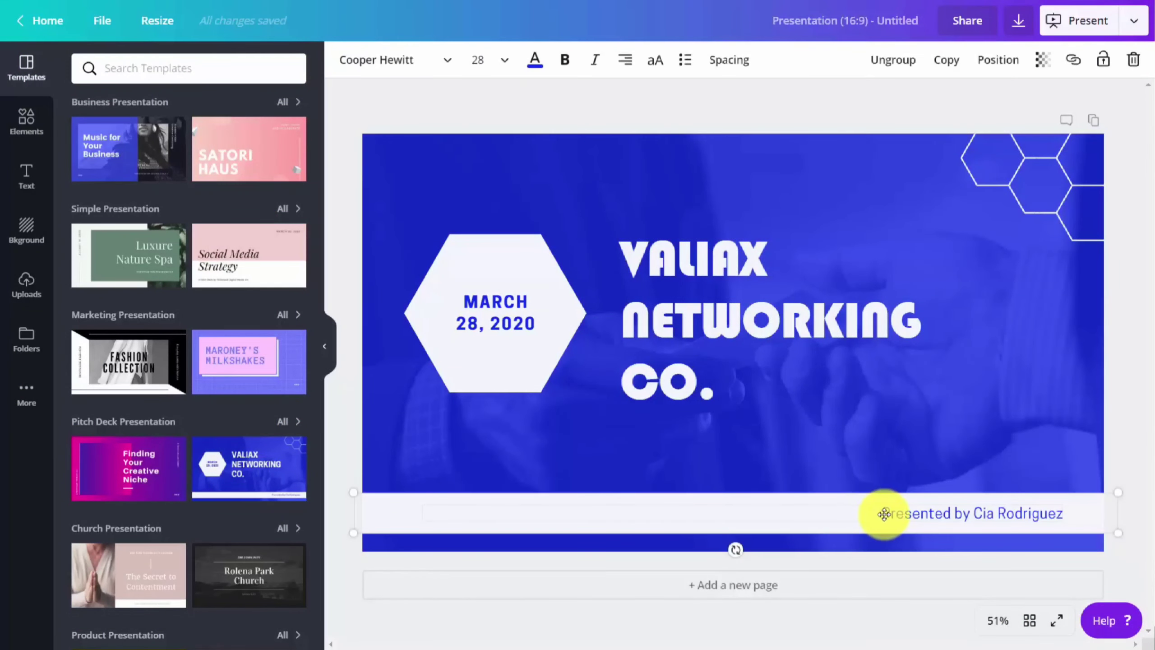
{"action": "double_click", "coordinate": [505, 324]}
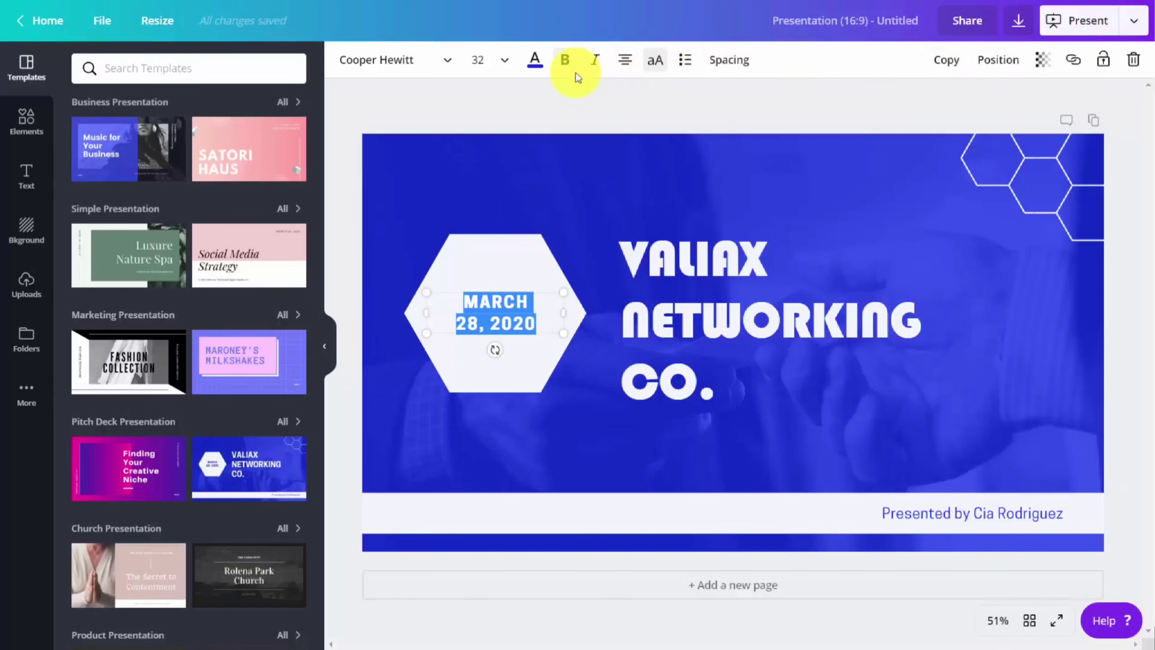
{"action": "left_click", "coordinate": [452, 64]}
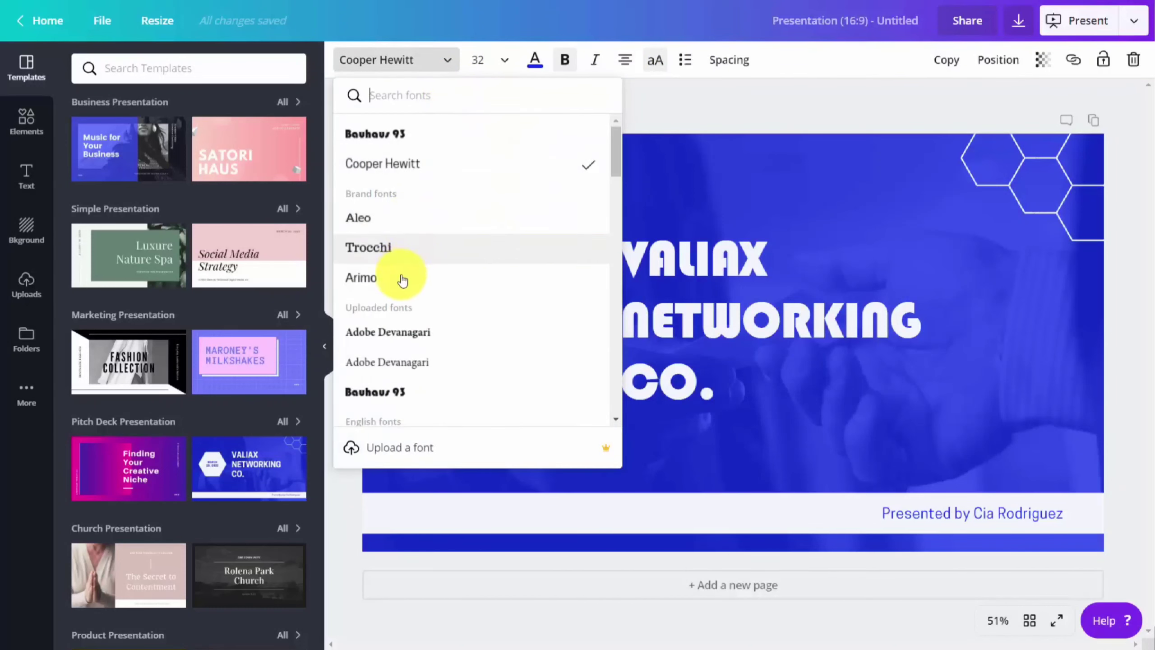
{"action": "left_click", "coordinate": [402, 248]}
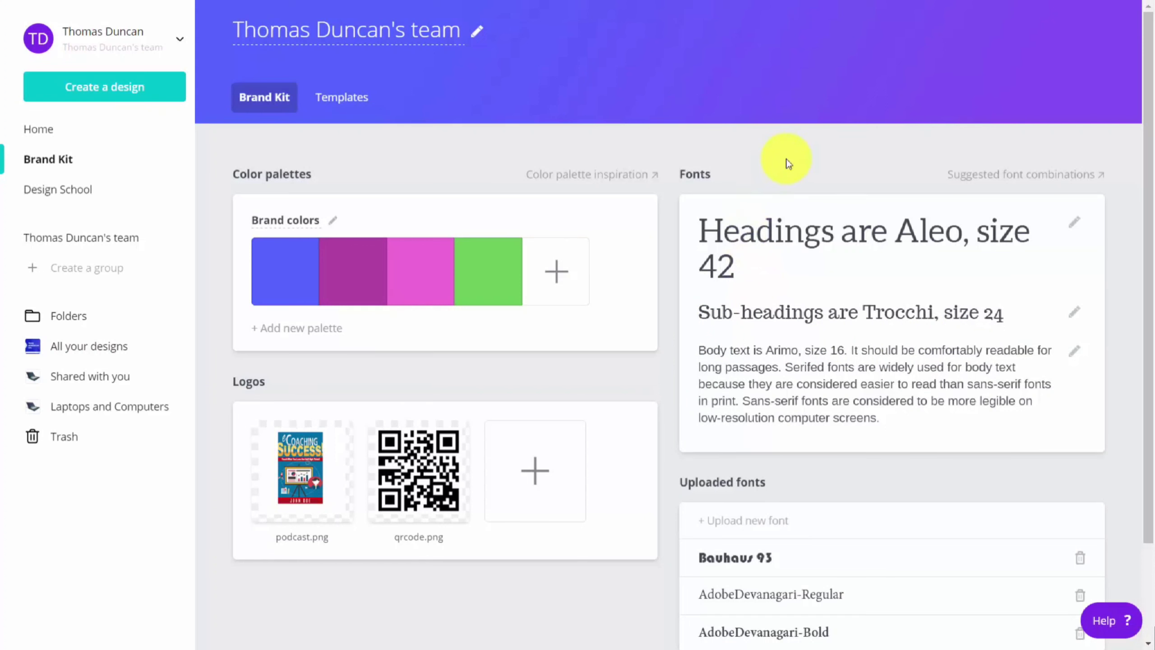
Delete the uploaded fonts Bauhaus 93 and AdobeDevanagari-Regular from the Brand Kit.
{"action": "scroll", "coordinate": [787, 162], "scroll_direction": "down", "scroll_amount": 3}
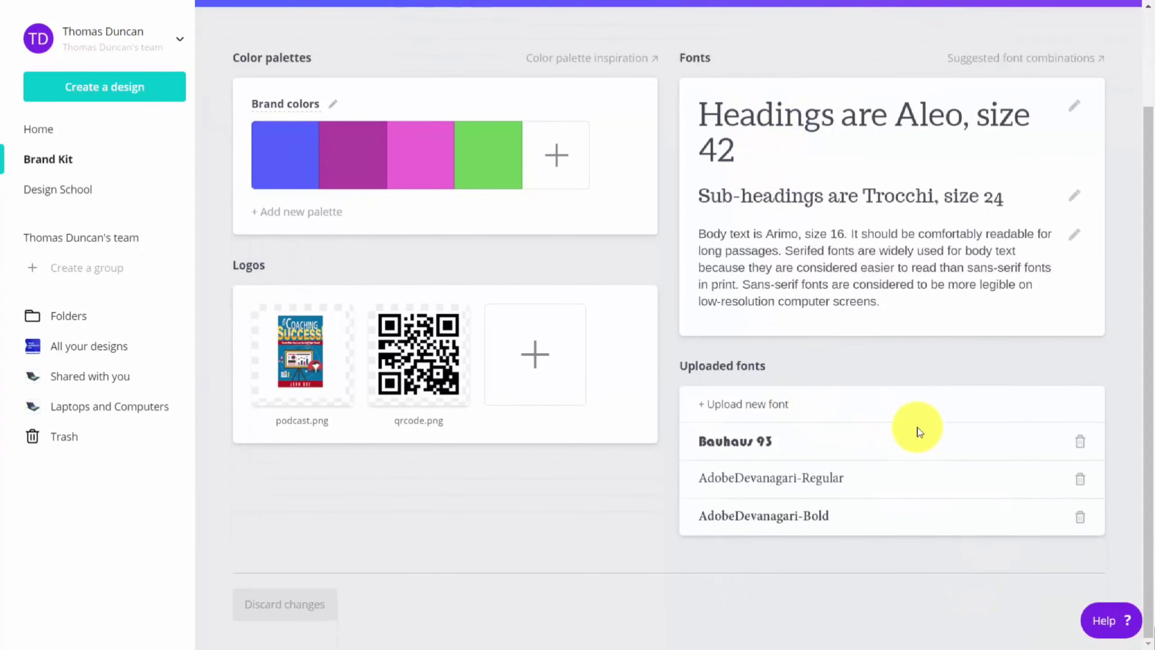
{"action": "left_click", "coordinate": [1081, 441]}
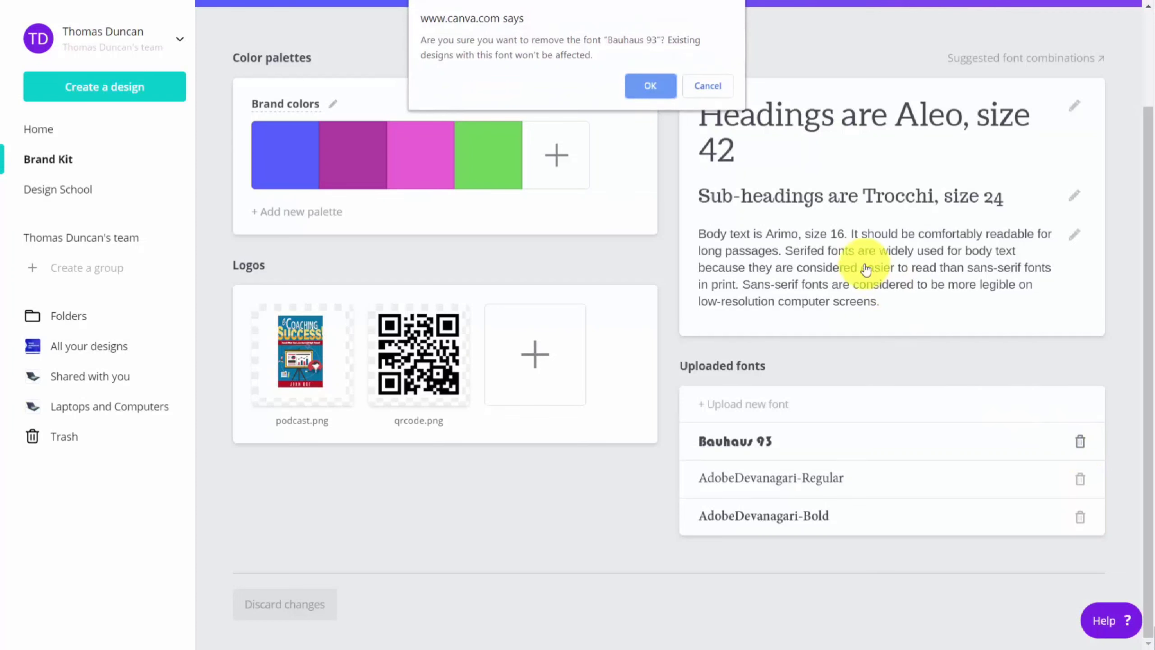
{"action": "left_click", "coordinate": [659, 86]}
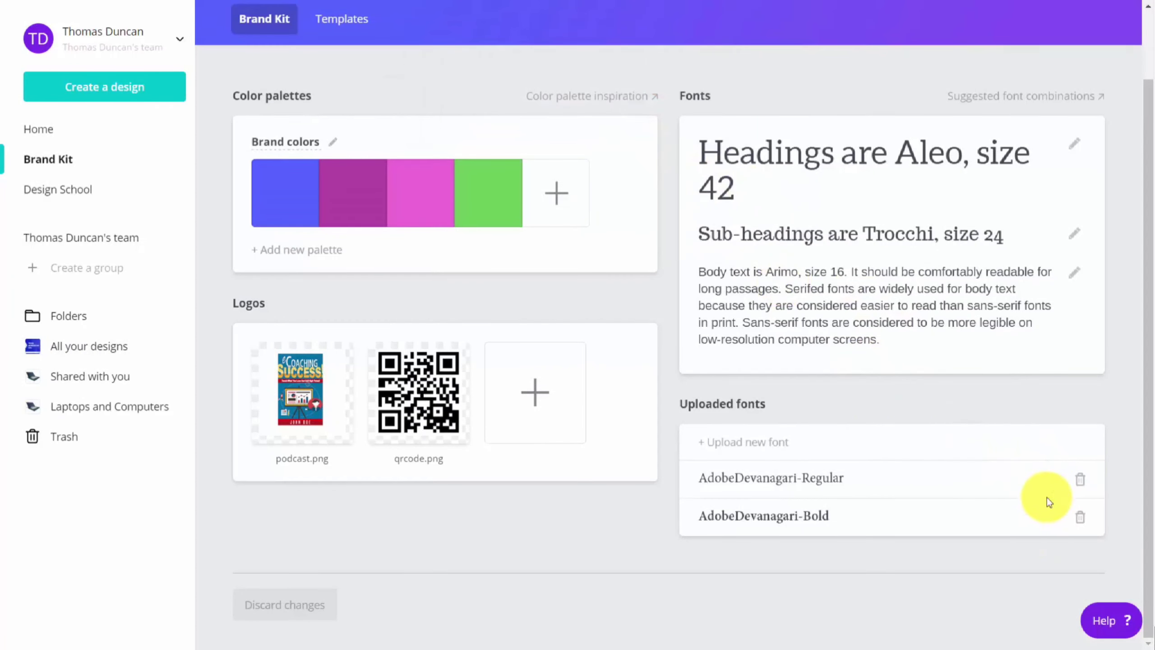
{"action": "left_click", "coordinate": [1080, 479]}
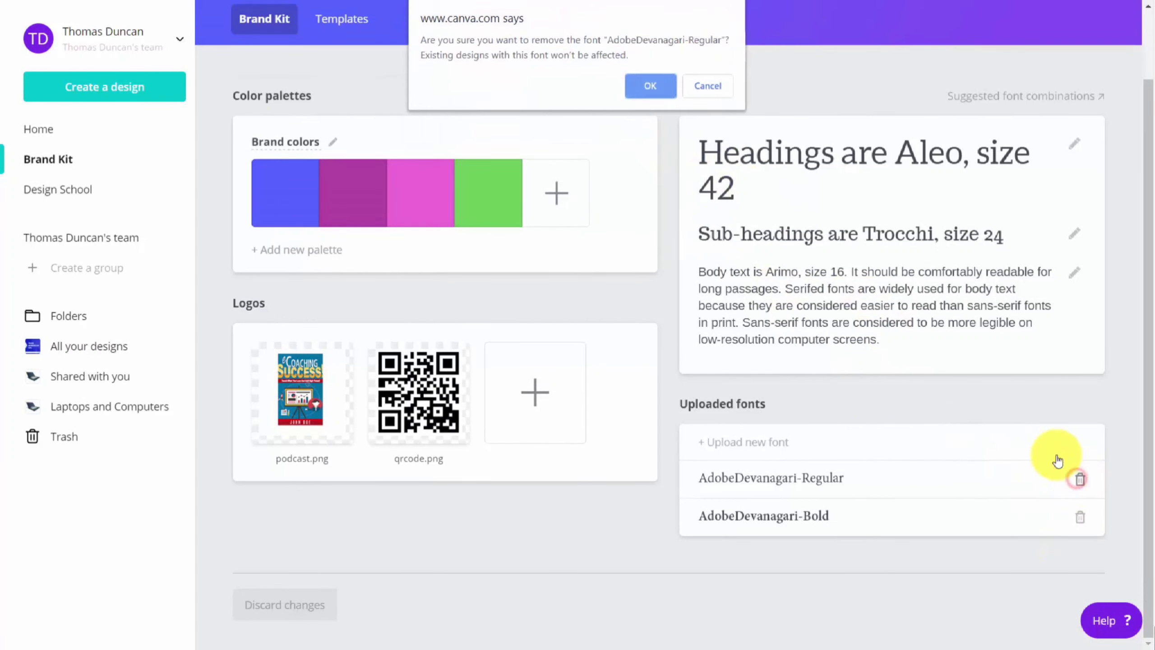
{"action": "left_click", "coordinate": [659, 87]}
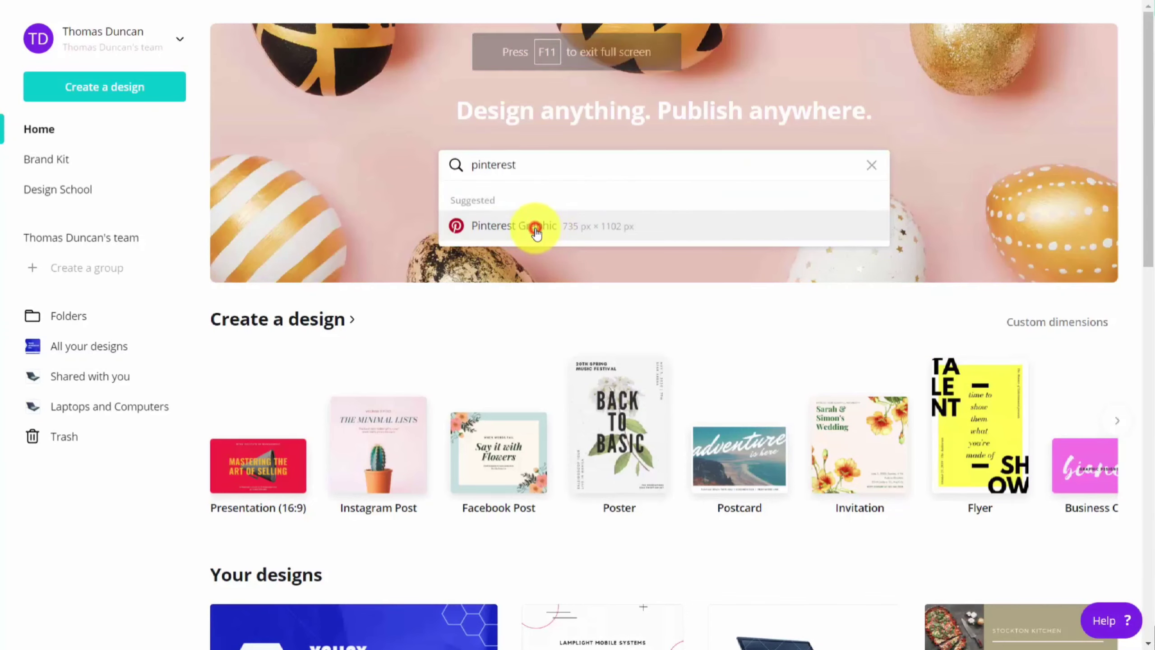
Create a Pinterest Graphic with the Creative Design Studio template found by searching templates for "video", and open the download options.
{"action": "left_click", "coordinate": [535, 228]}
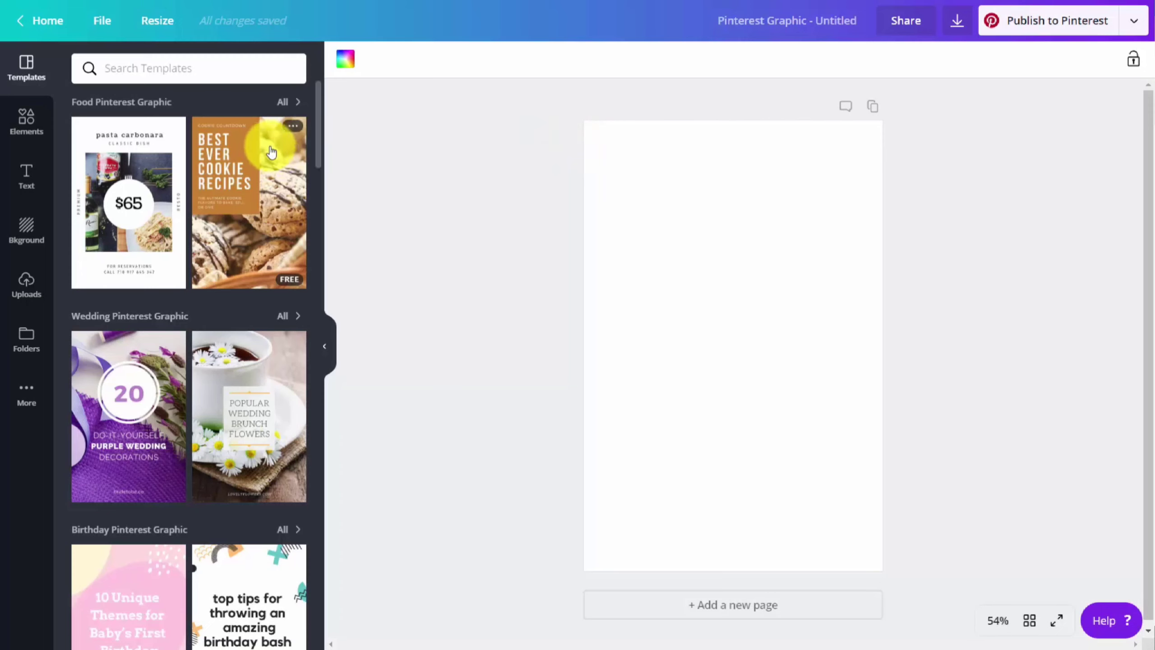
{"action": "left_click", "coordinate": [184, 73]}
{"action": "type", "text": "video"}
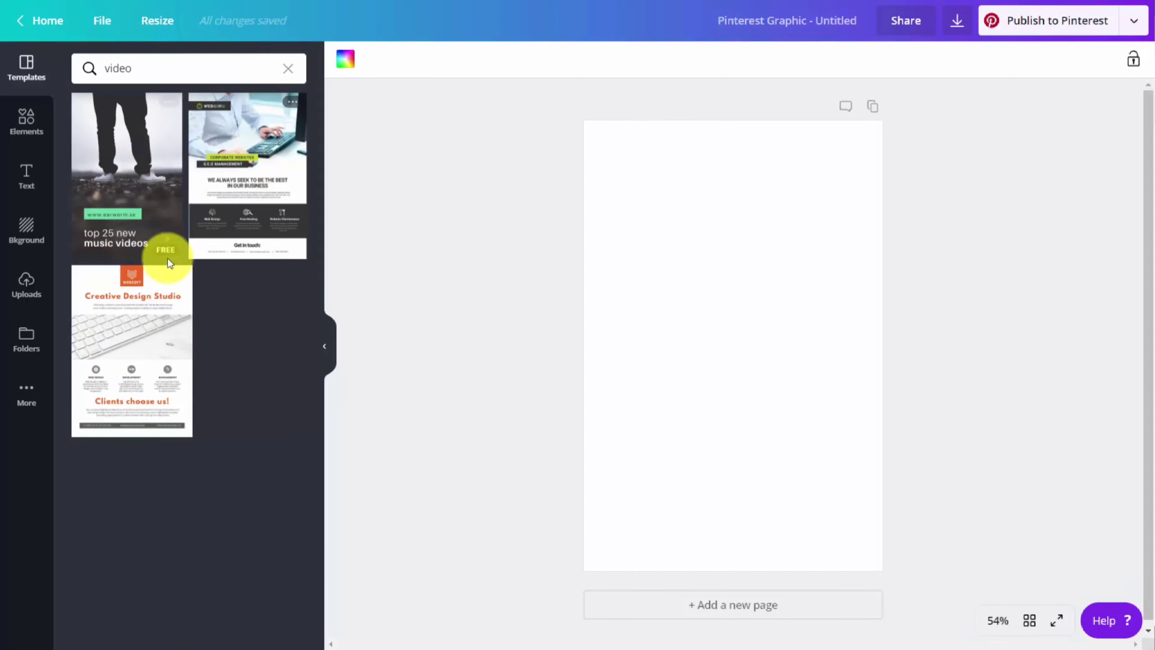
{"action": "left_click", "coordinate": [104, 304]}
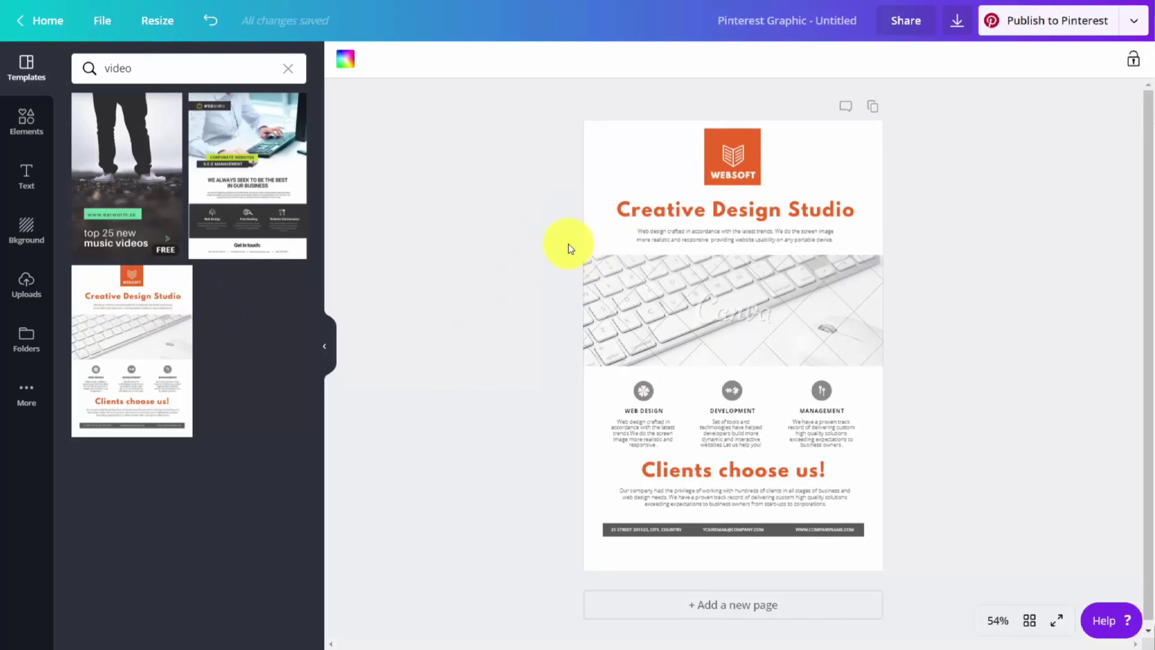
{"action": "left_click", "coordinate": [956, 25]}
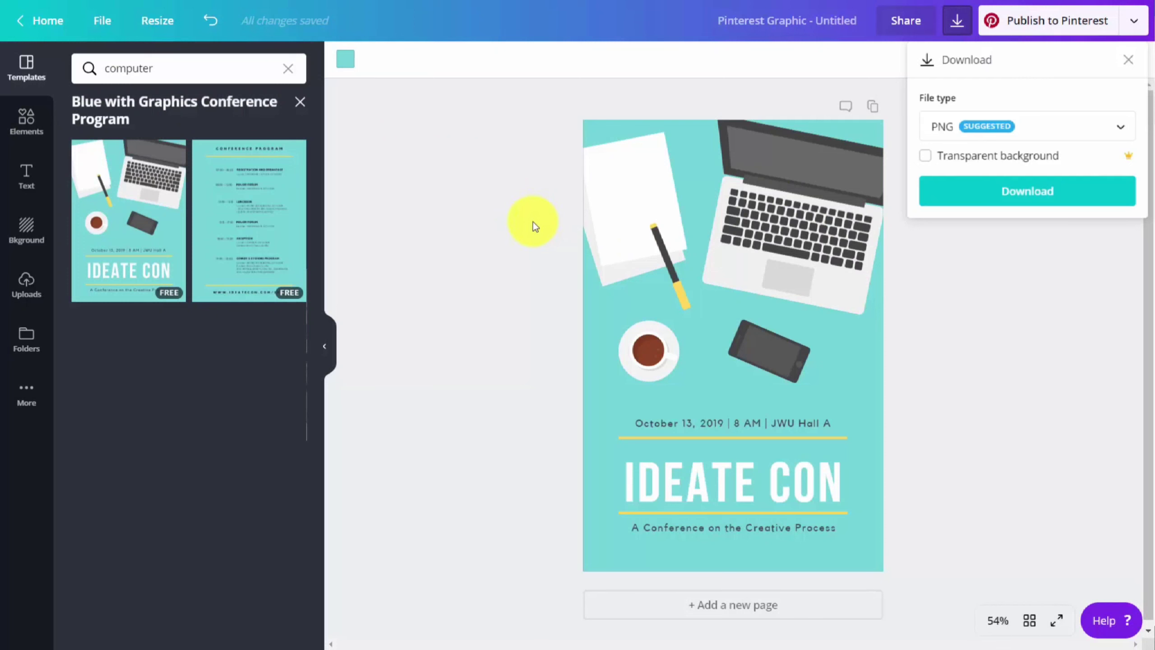
Delete the phone graphic from the Ideate Con design and move the coffee cup to the horizontal centre above the date line.
{"action": "left_click", "coordinate": [26, 121]}
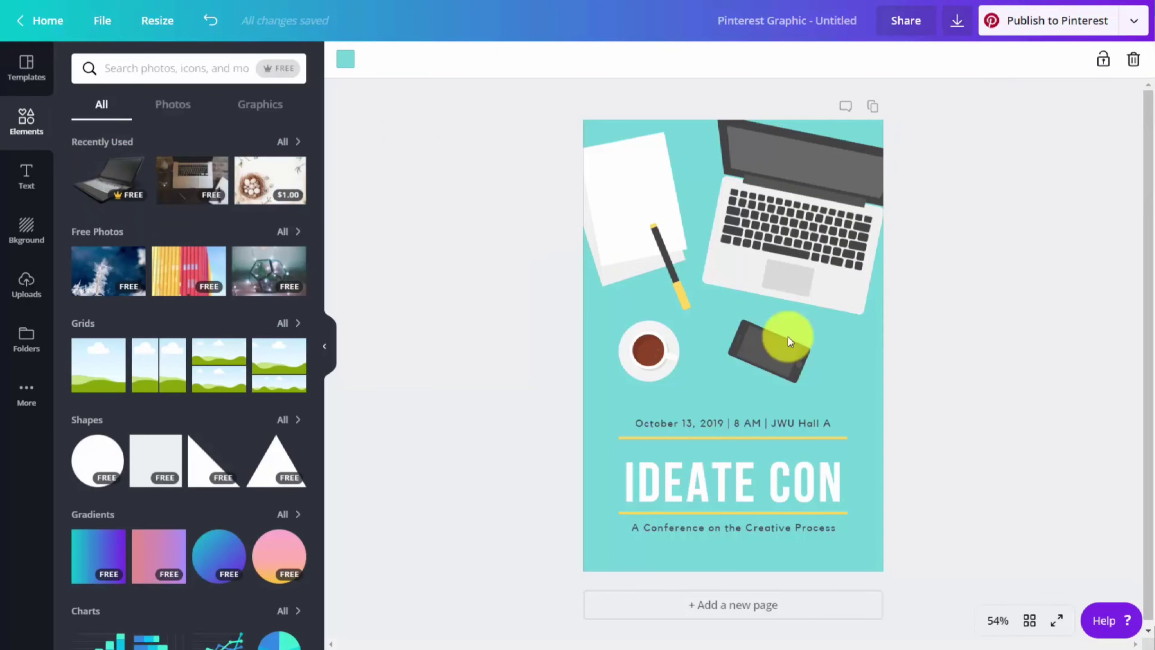
{"action": "left_click", "coordinate": [753, 355]}
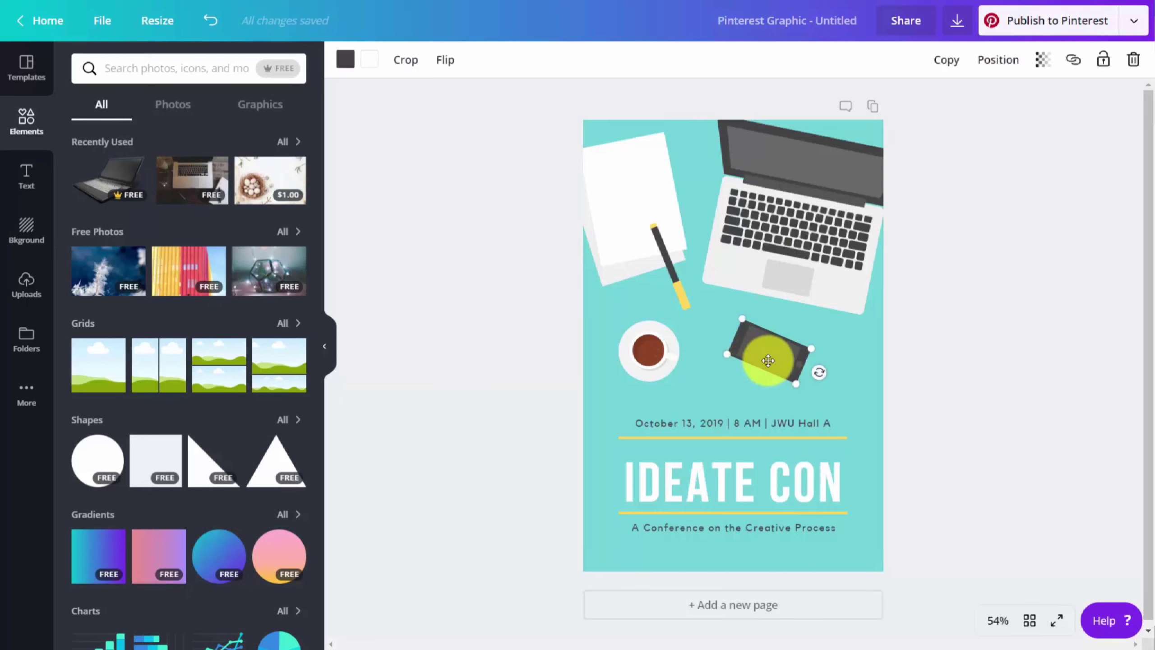
{"action": "key", "text": "Delete"}
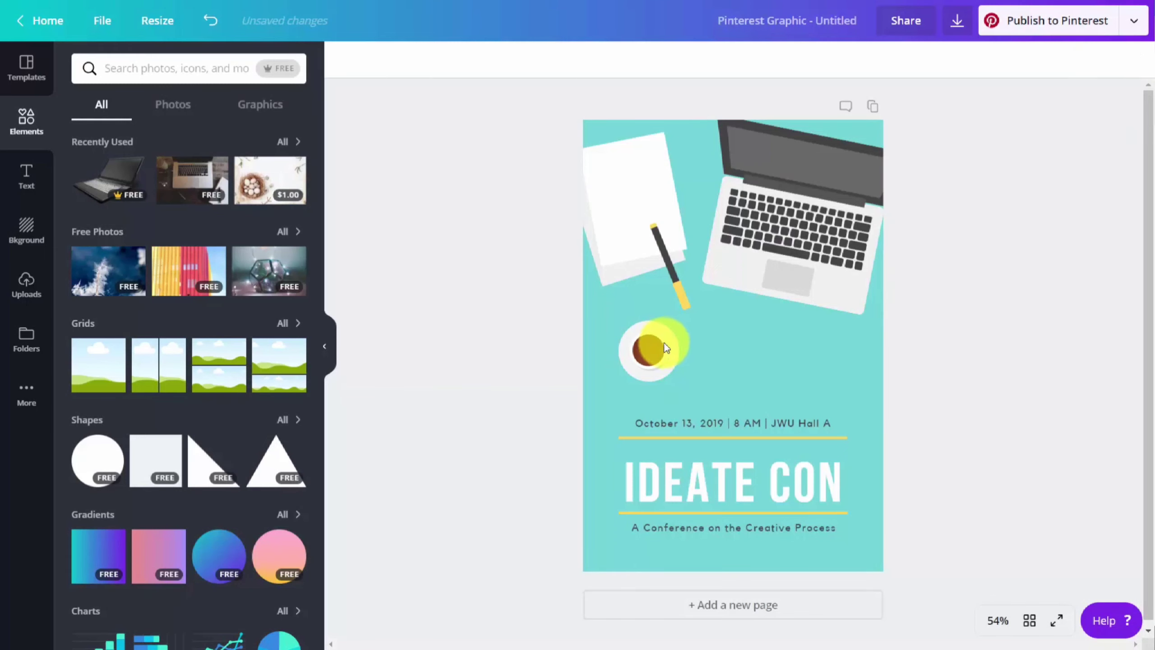
{"action": "left_click_drag", "start_coordinate": [660, 341], "coordinate": [747, 347]}
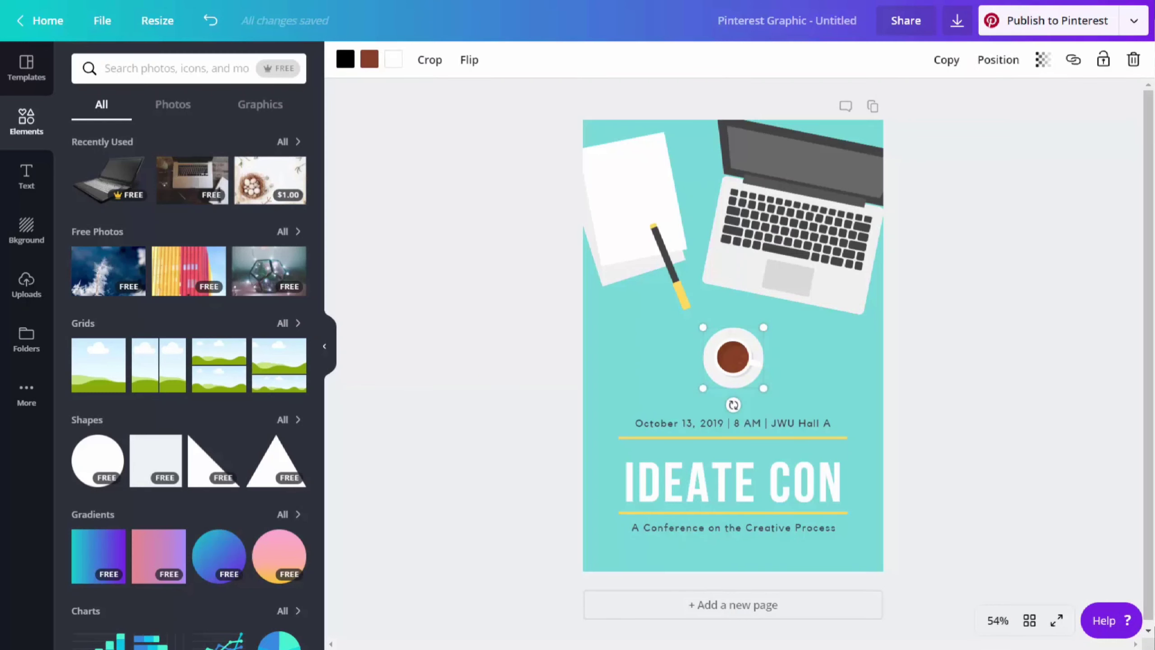
Add the QR code from the Logos folder to the design and shrink it to a small square near the lower edge.
{"action": "left_click", "coordinate": [28, 340]}
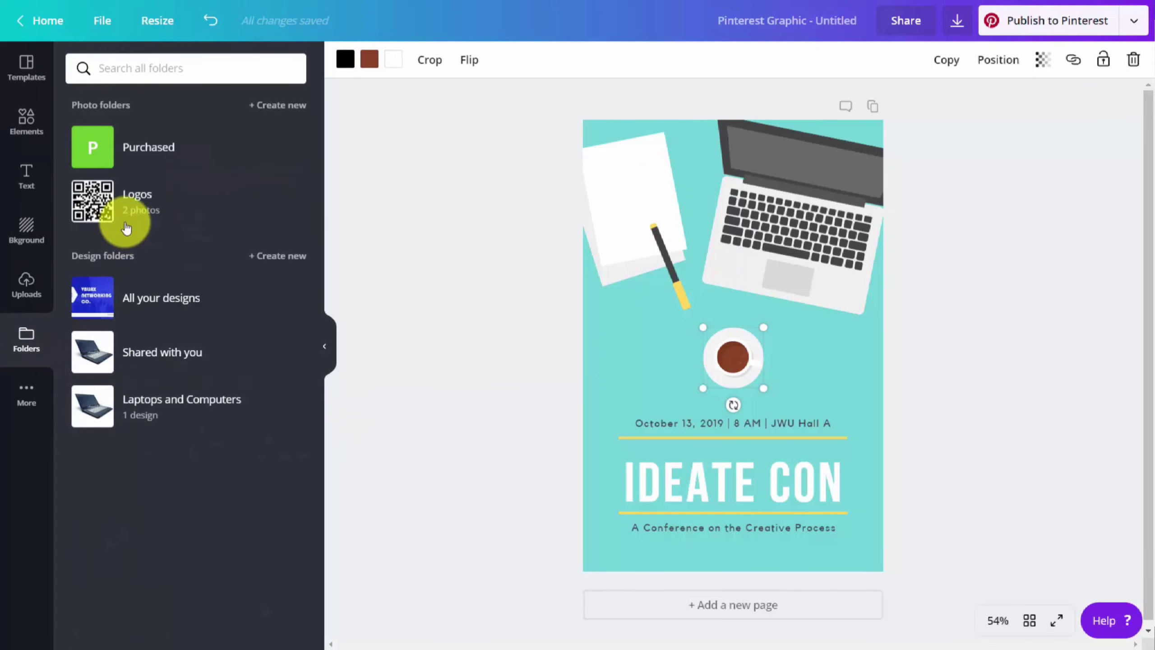
{"action": "left_click", "coordinate": [94, 201]}
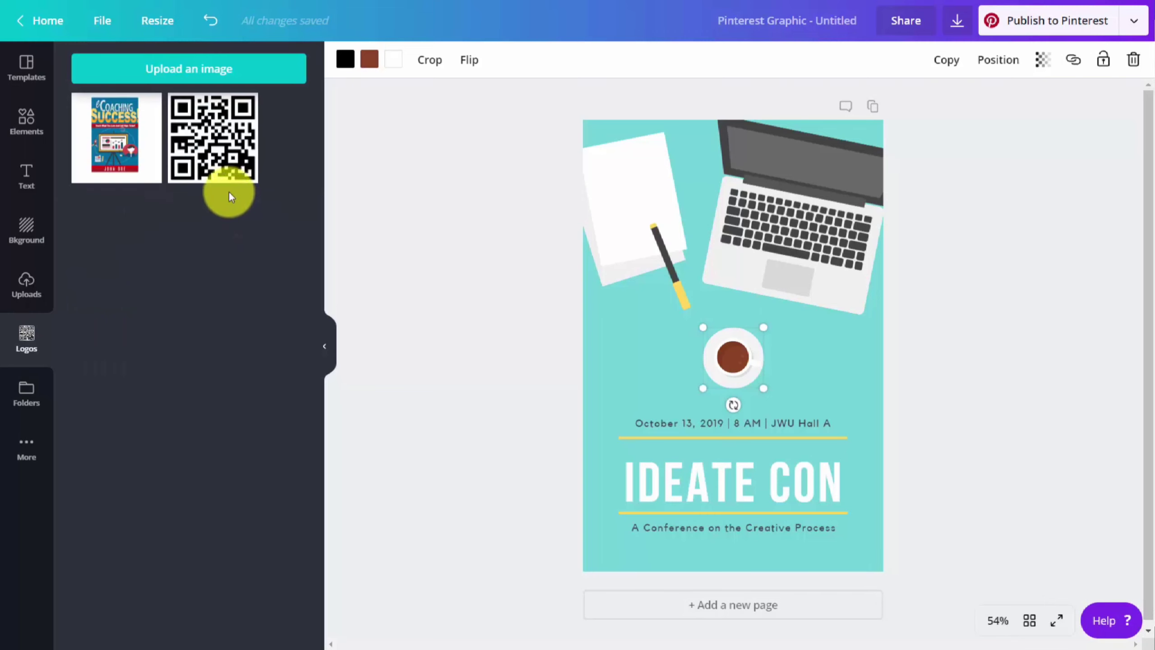
{"action": "left_click", "coordinate": [217, 153]}
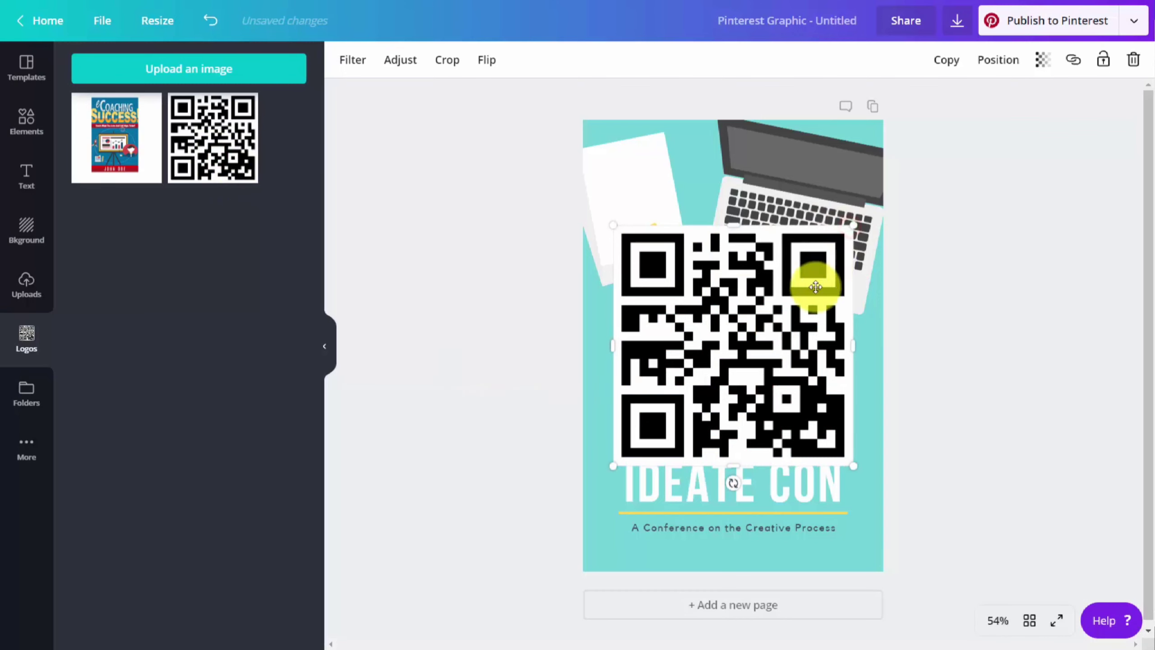
{"action": "left_click_drag", "start_coordinate": [815, 287], "coordinate": [730, 507]}
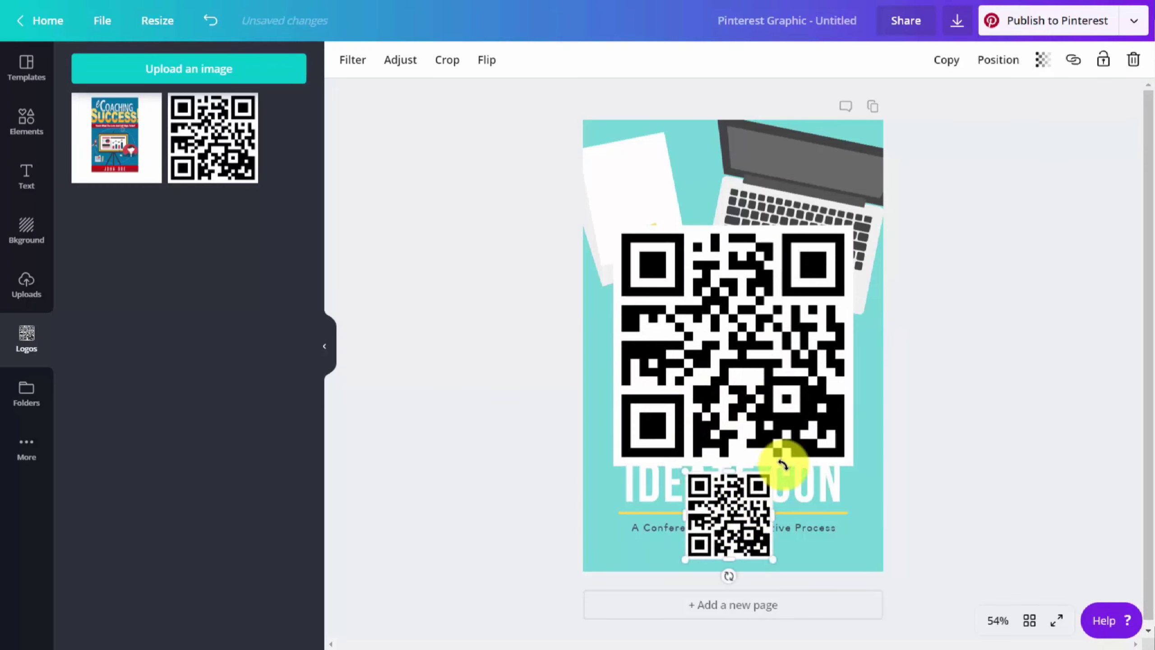
{"action": "left_click_drag", "start_coordinate": [768, 472], "coordinate": [714, 531]}
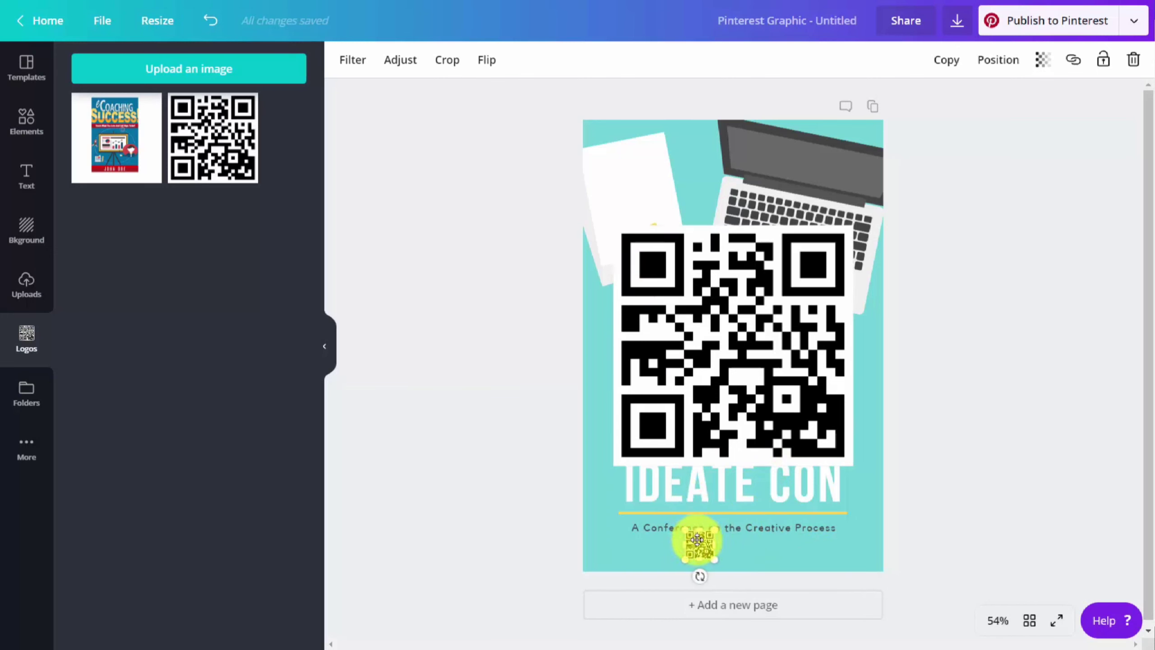
Move the small QR code below the conference tagline and delete the large duplicate QR code.
{"action": "left_click_drag", "start_coordinate": [699, 545], "coordinate": [723, 544]}
{"action": "left_click", "coordinate": [702, 424]}
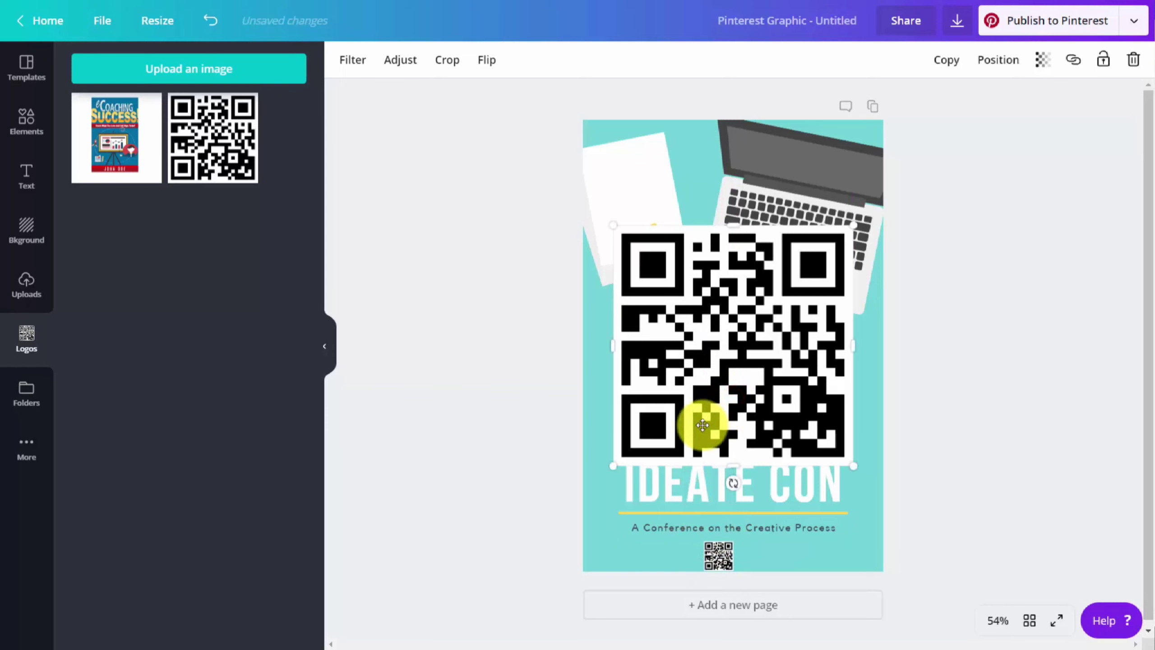
{"action": "key", "text": "Delete"}
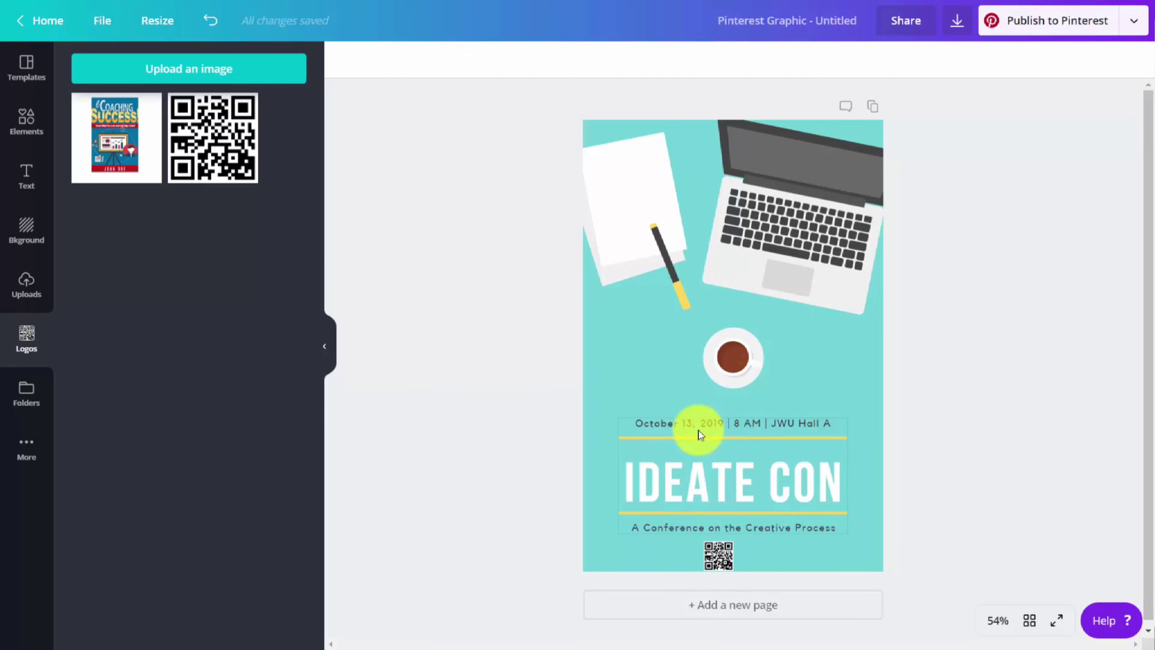
Ungroup the conference text block and set the font of the "IDEATE CON" title to the brand font Trocchi.
{"action": "left_click", "coordinate": [729, 495]}
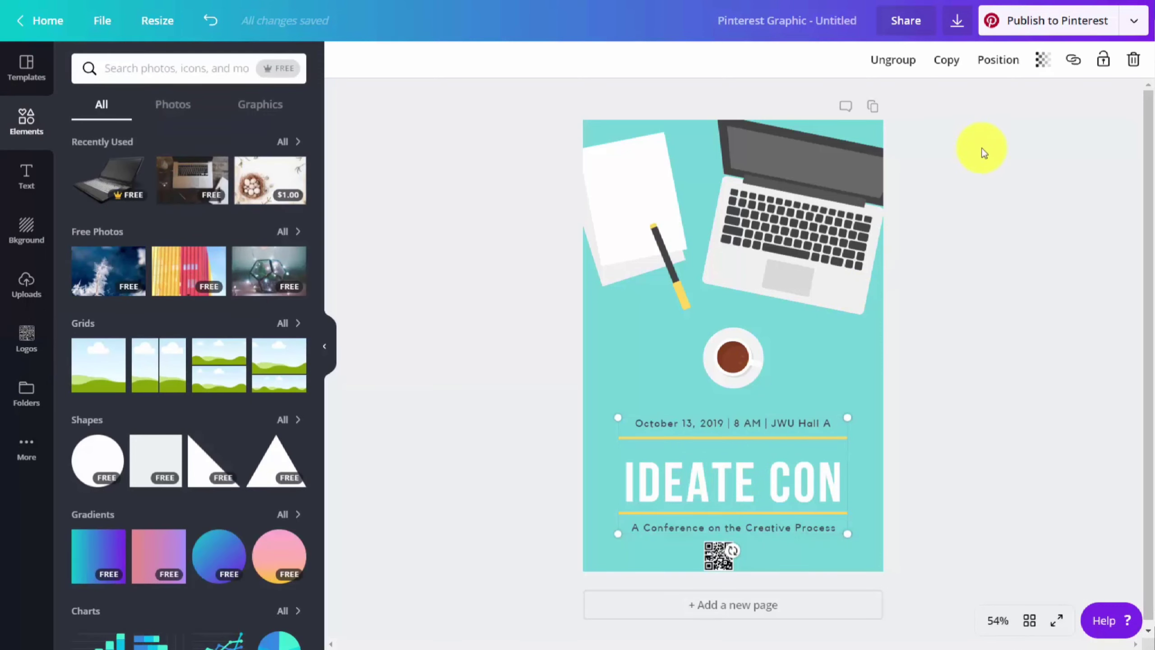
{"action": "left_click", "coordinate": [882, 68]}
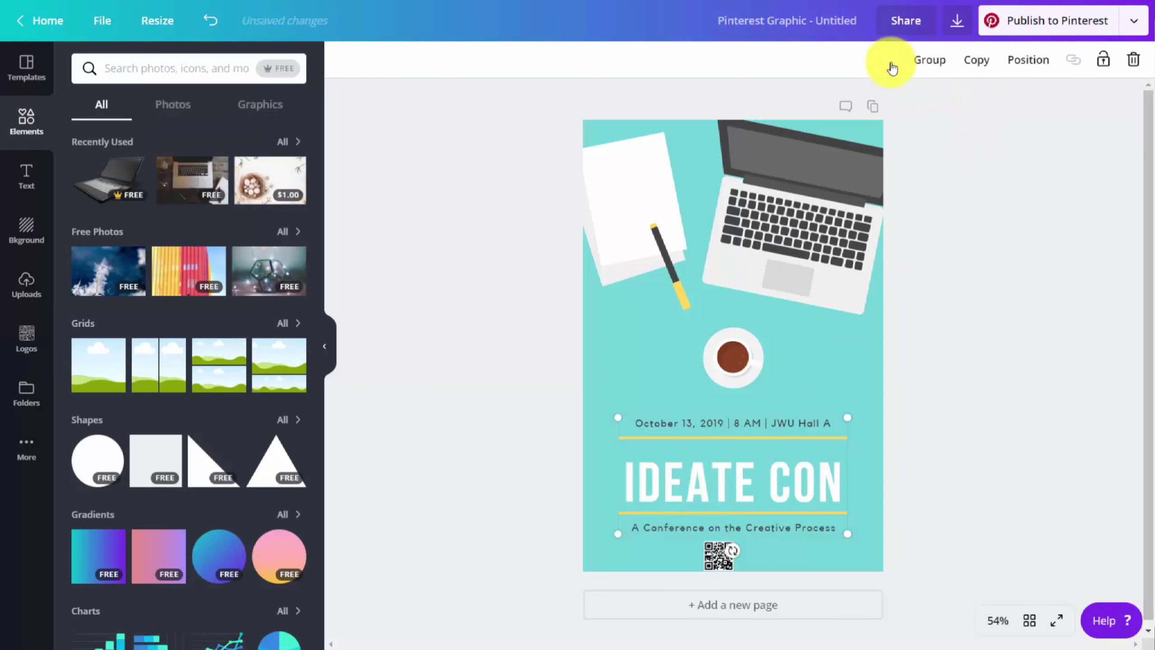
{"action": "left_click", "coordinate": [762, 481]}
{"action": "left_click", "coordinate": [762, 481]}
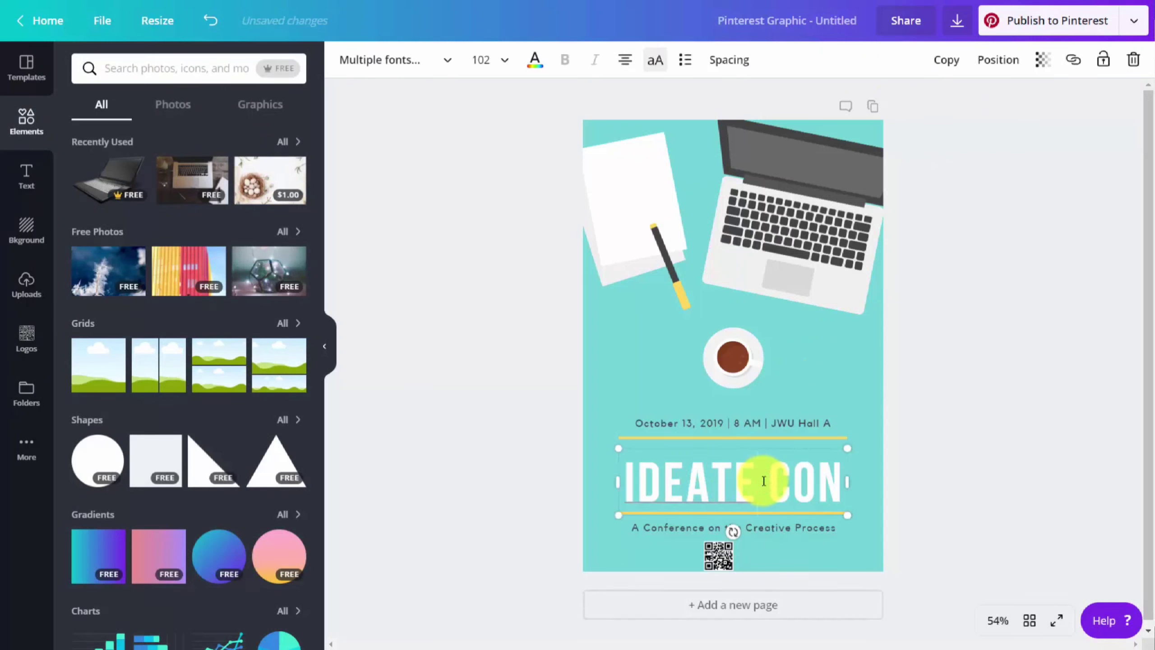
{"action": "triple_click", "coordinate": [718, 494]}
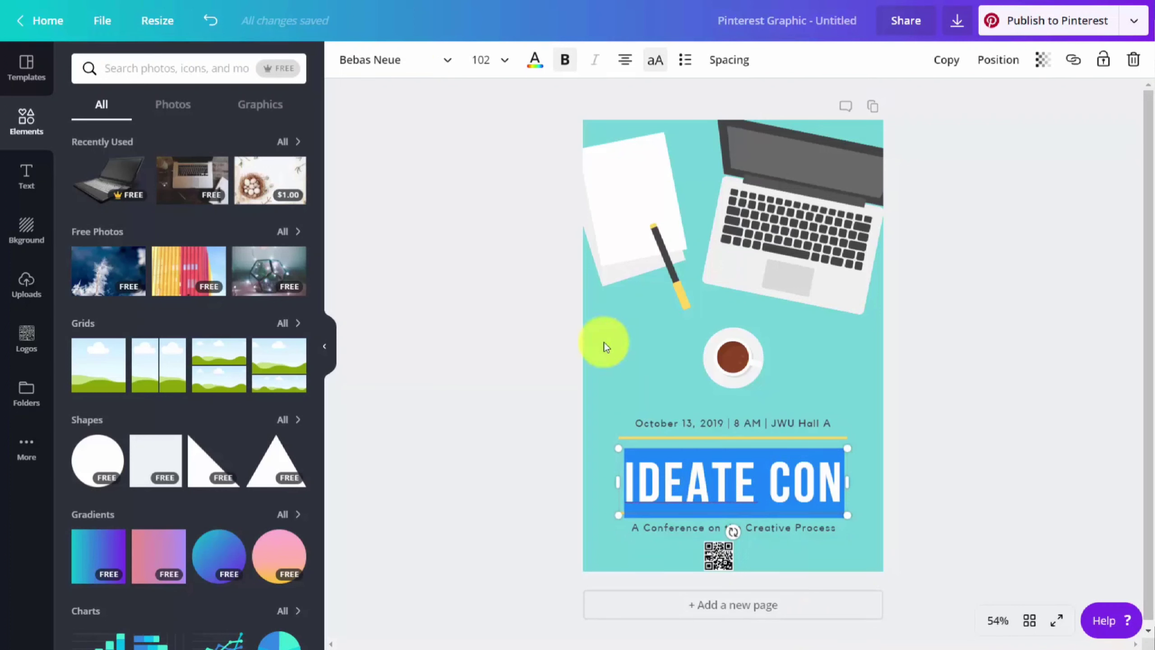
{"action": "left_click", "coordinate": [448, 65]}
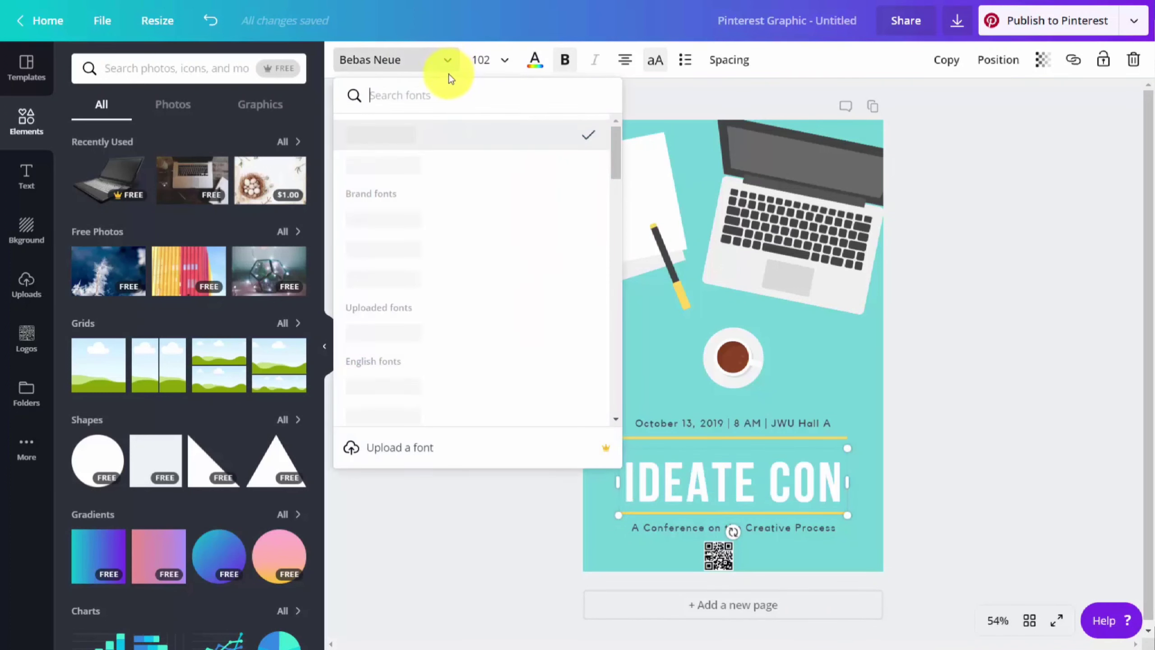
{"action": "left_click", "coordinate": [391, 248]}
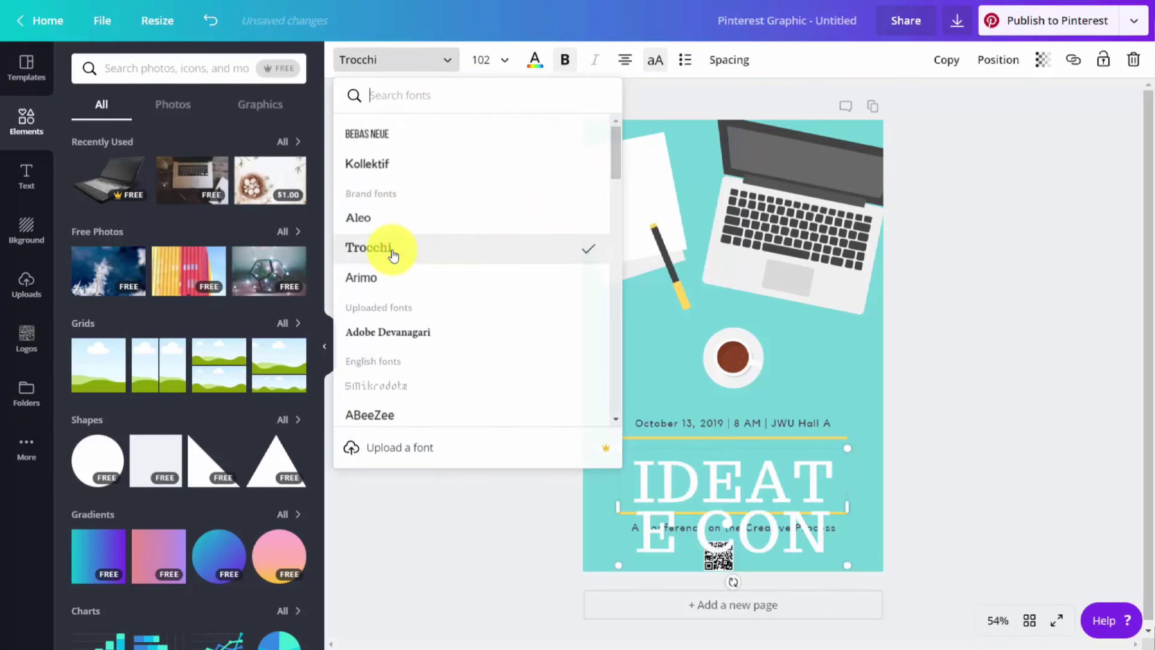
Reduce the font size of the "IDEATE CON" title through 80 and 60 down to 50.
{"action": "left_click", "coordinate": [633, 478]}
{"action": "key", "text": "ctrl+a"}
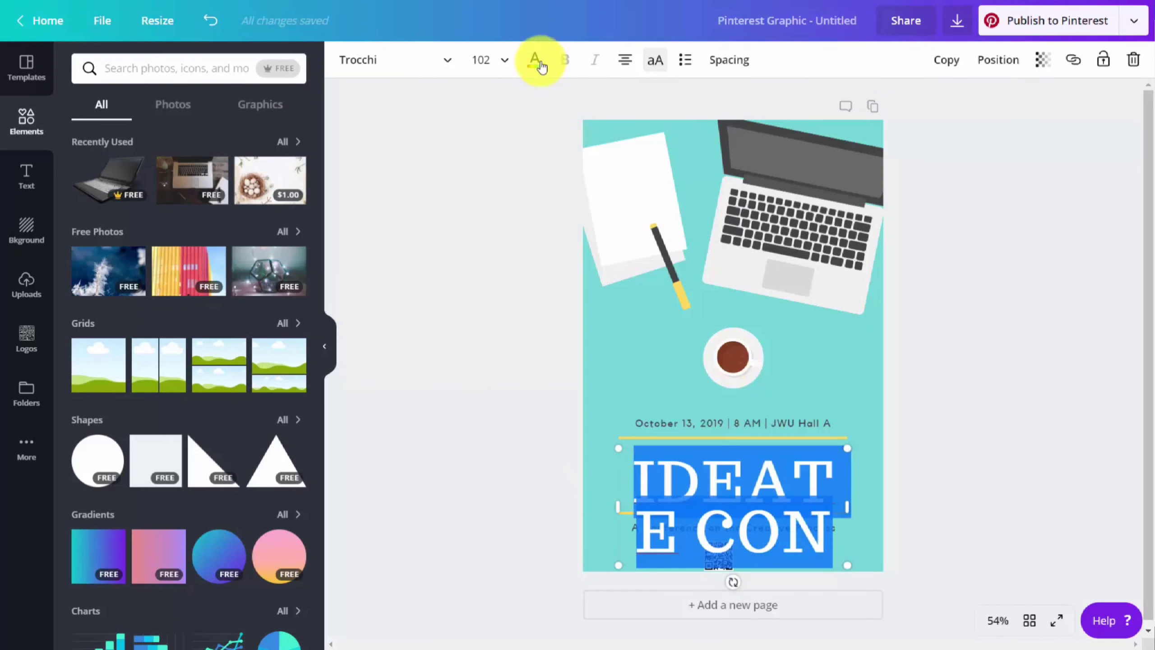
{"action": "left_click", "coordinate": [507, 59]}
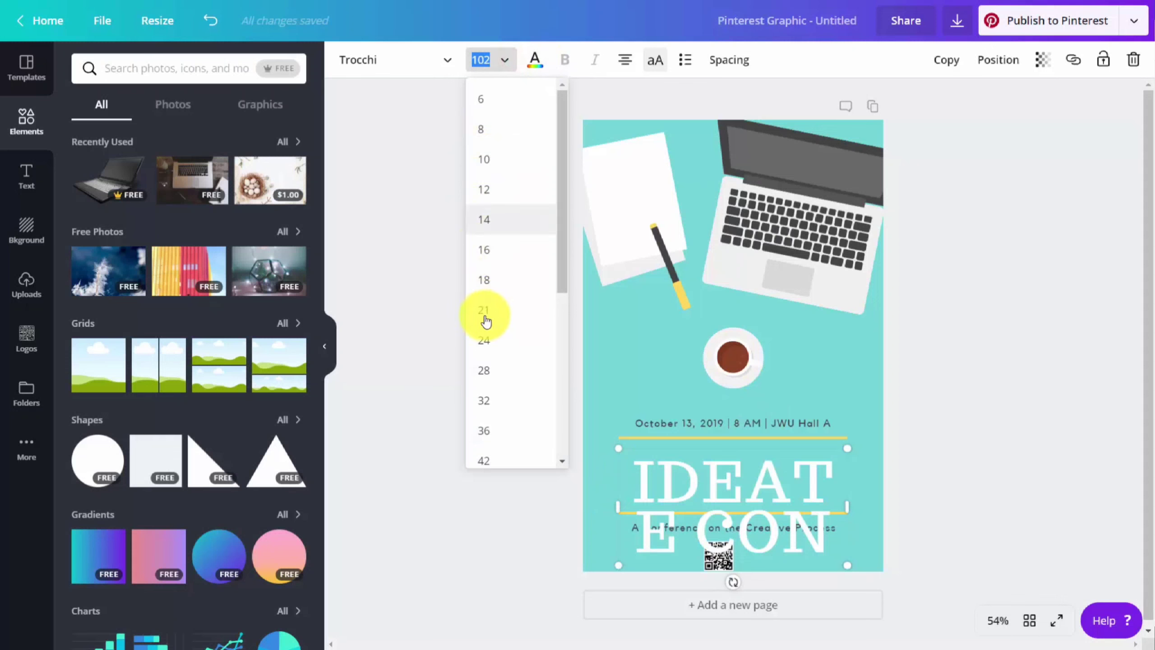
{"action": "scroll", "coordinate": [516, 343], "scroll_direction": "down", "scroll_amount": 5}
{"action": "left_click", "coordinate": [508, 382]}
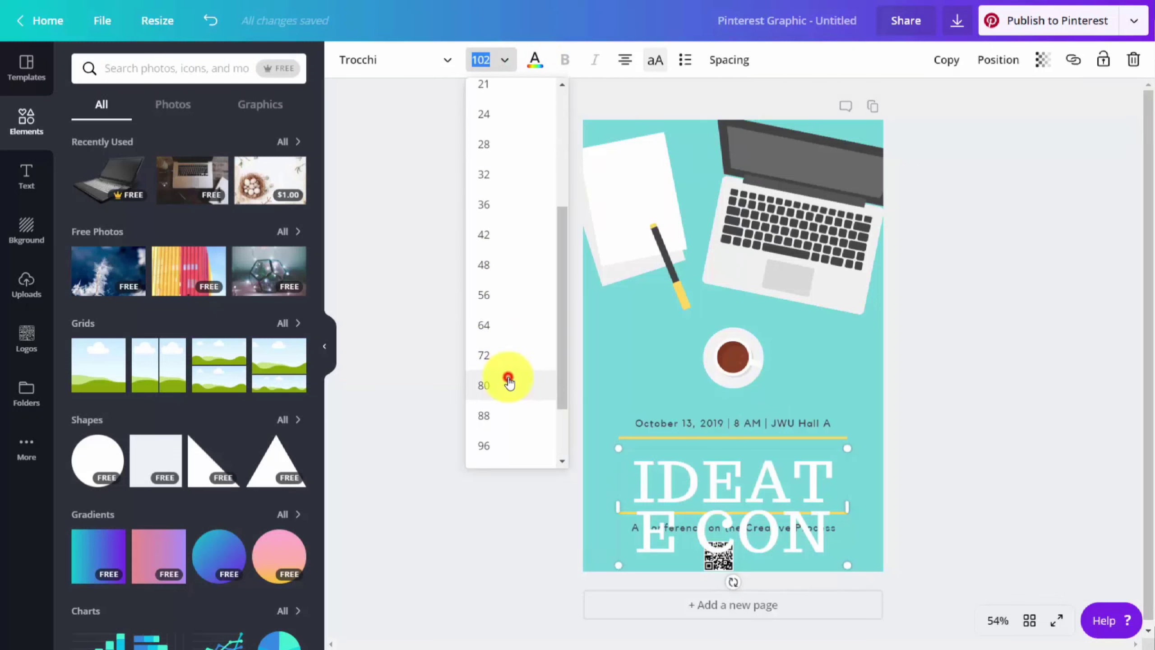
{"action": "double_click", "coordinate": [476, 62]}
{"action": "left_click", "coordinate": [476, 62]}
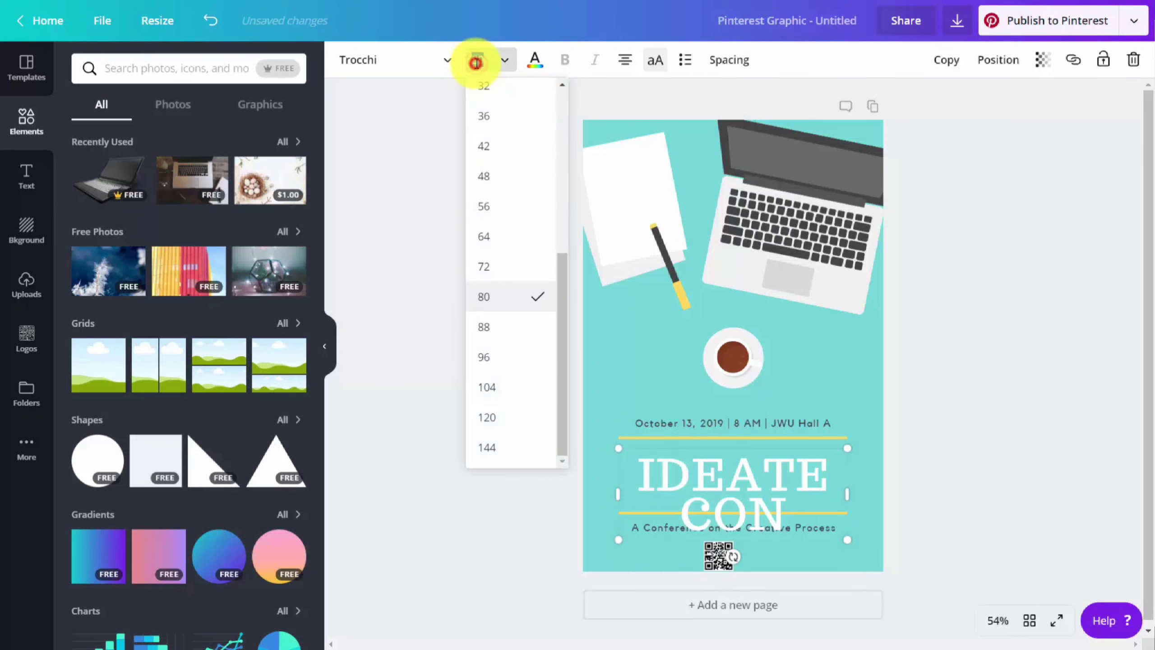
{"action": "left_click", "coordinate": [477, 66]}
{"action": "left_click", "coordinate": [478, 66]}
{"action": "type", "text": "60"}
{"action": "key", "text": "Return"}
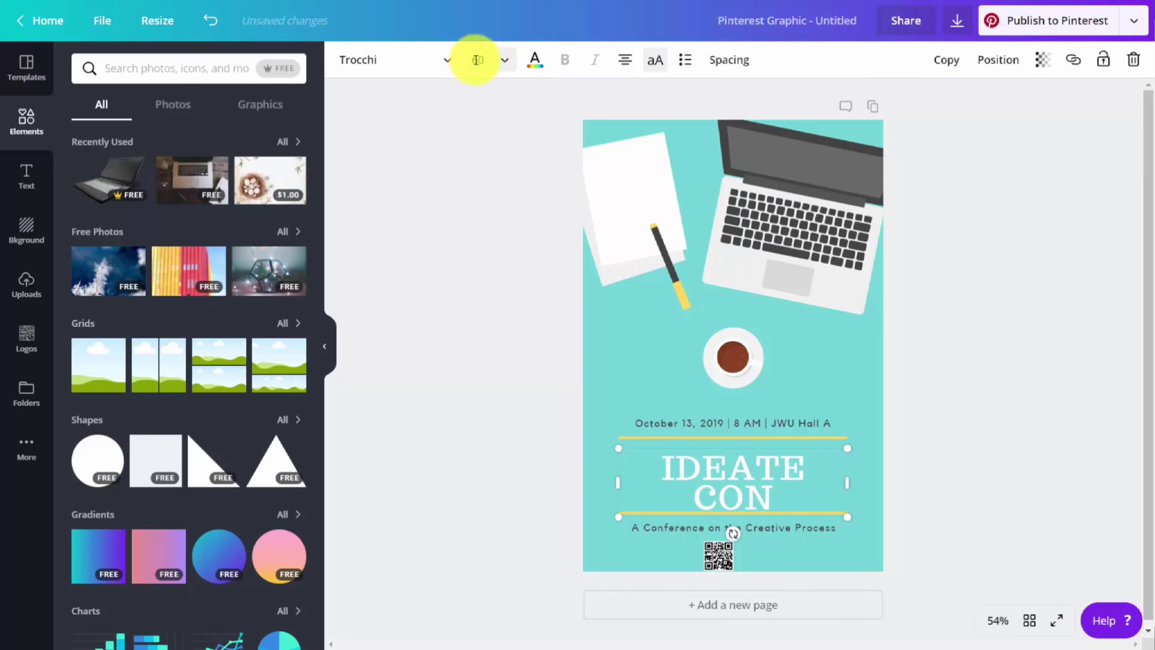
{"action": "left_click", "coordinate": [475, 60]}
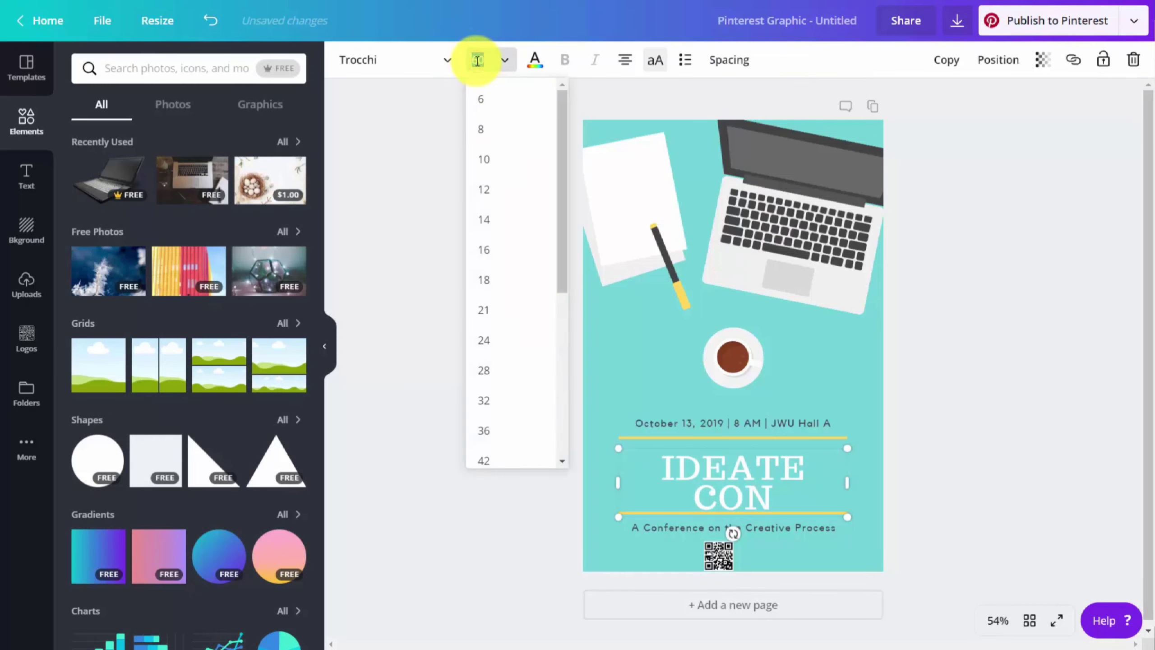
{"action": "key", "text": "Return"}
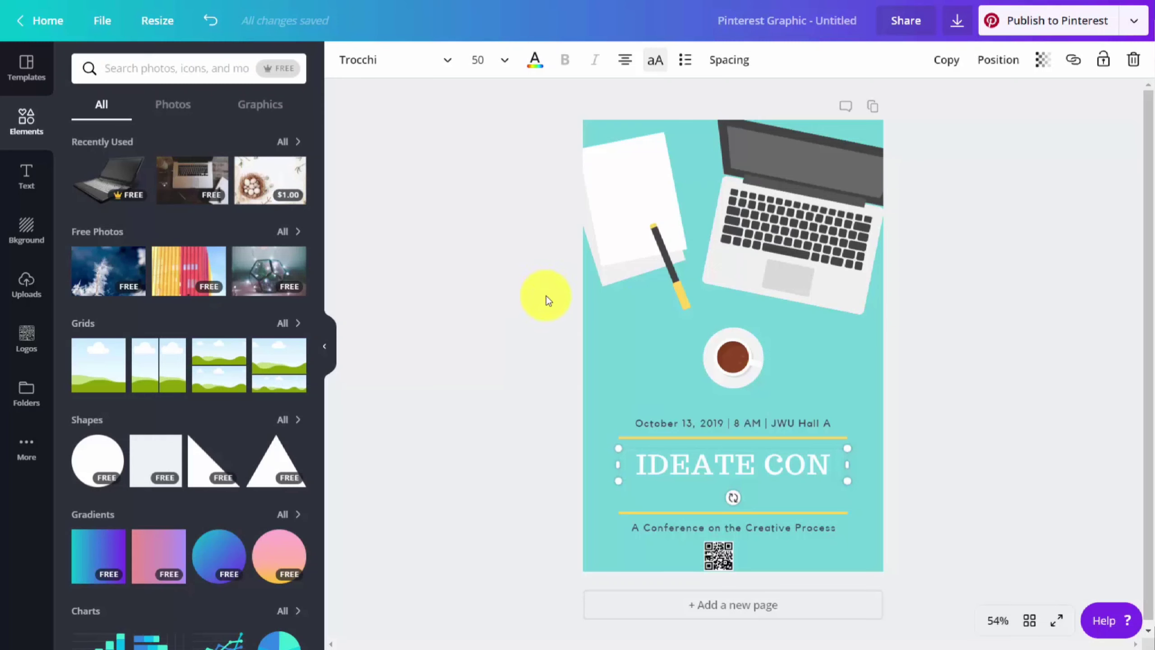
Share the design with all team members with "Can edit" permission and send the invites.
{"action": "left_click", "coordinate": [903, 24]}
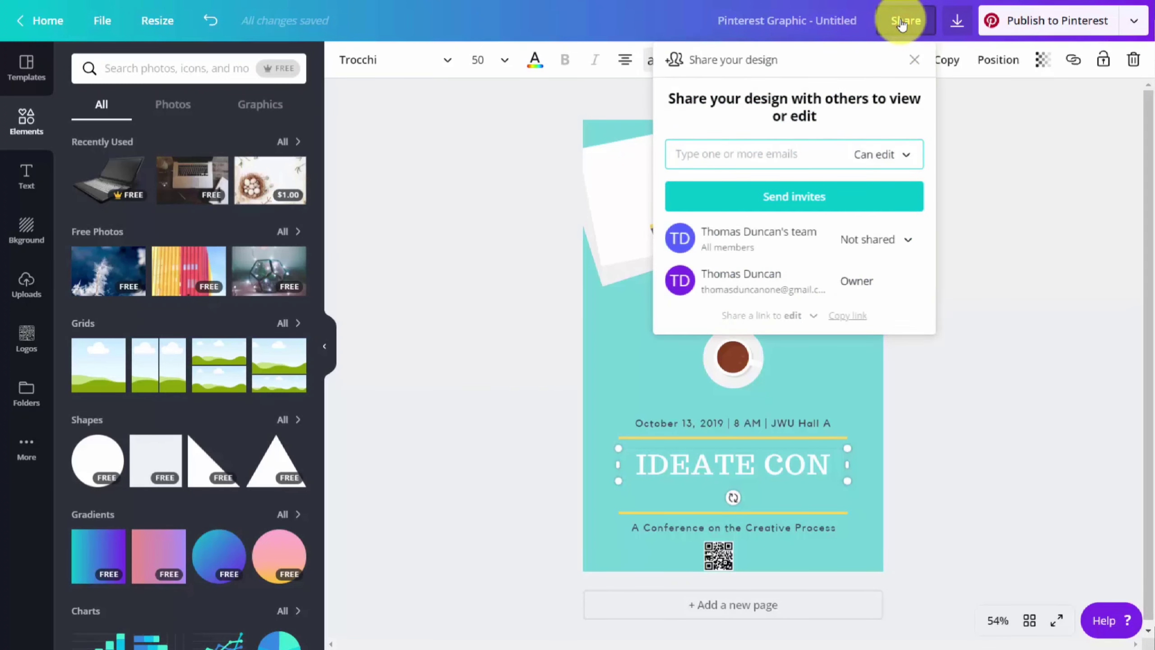
{"action": "left_click", "coordinate": [771, 241]}
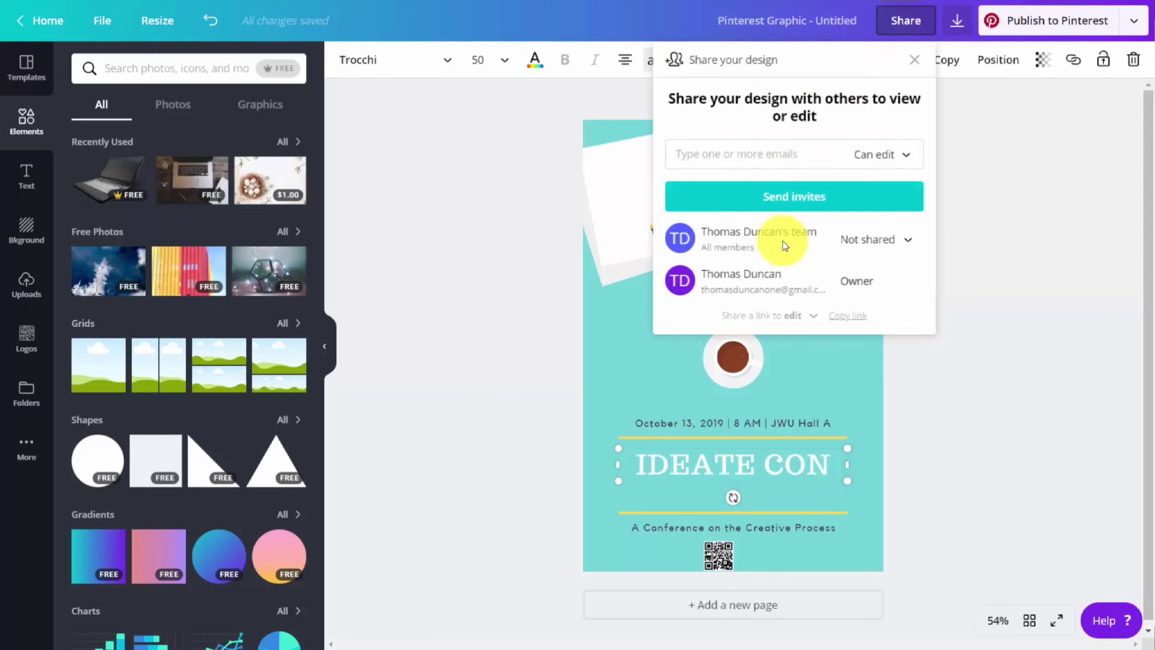
{"action": "left_click", "coordinate": [902, 241]}
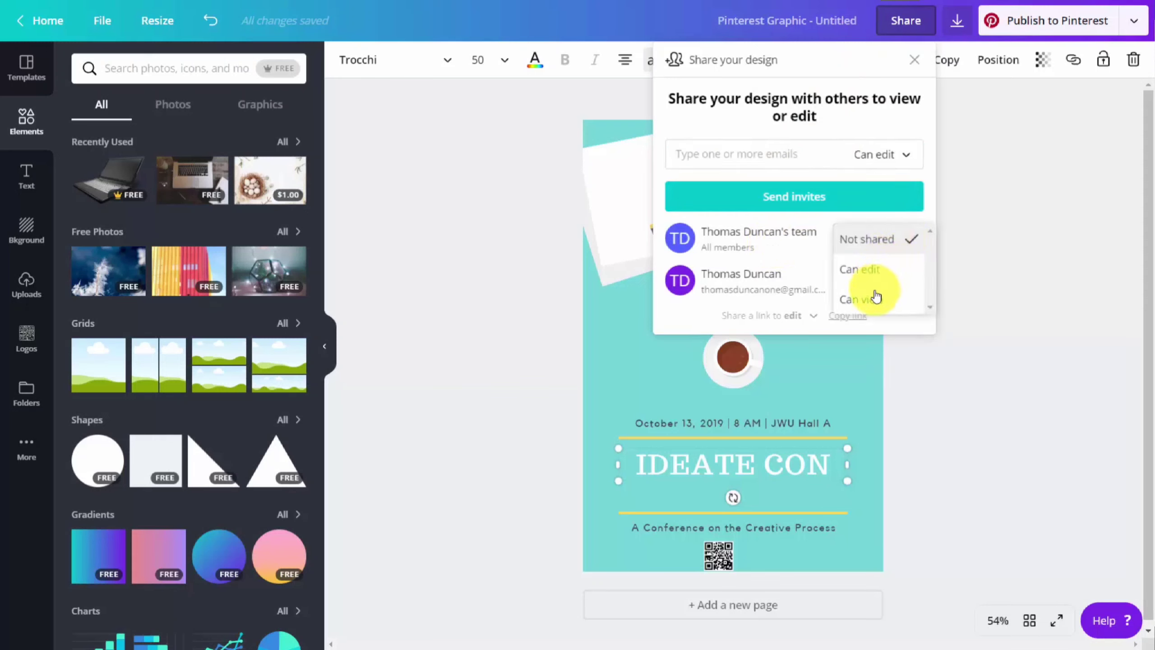
{"action": "left_click", "coordinate": [864, 272]}
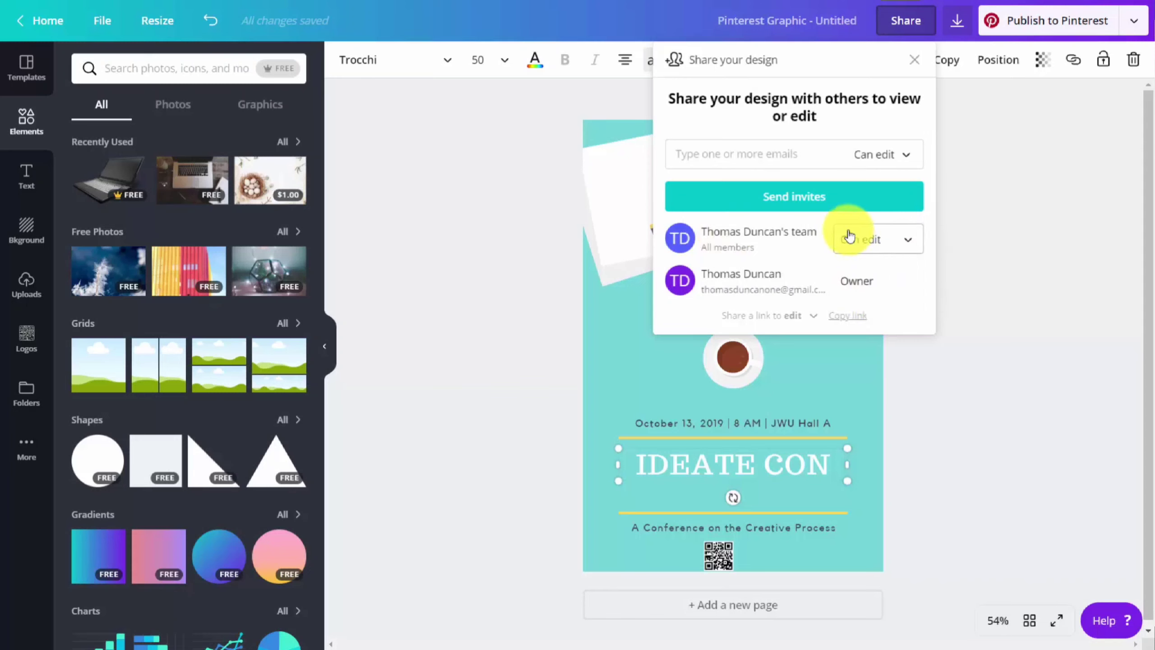
{"action": "left_click", "coordinate": [783, 200]}
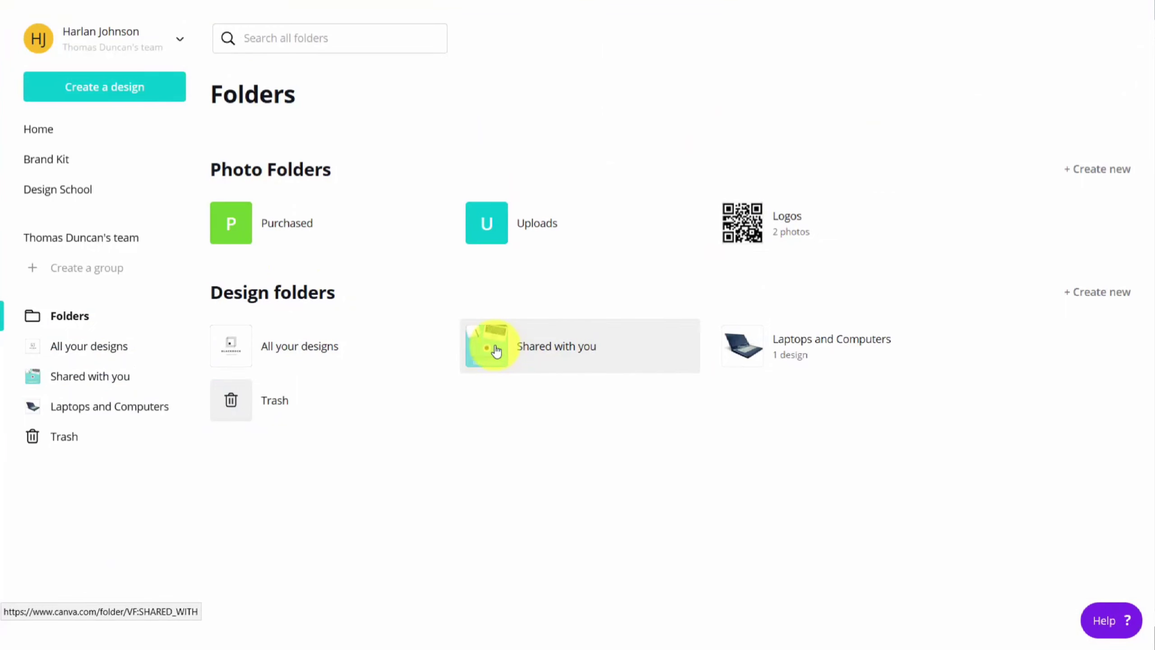
Open the untitled Ideate Con design from the Shared with you folder for editing and choose to publish it to Pinterest.
{"action": "left_click", "coordinate": [496, 351]}
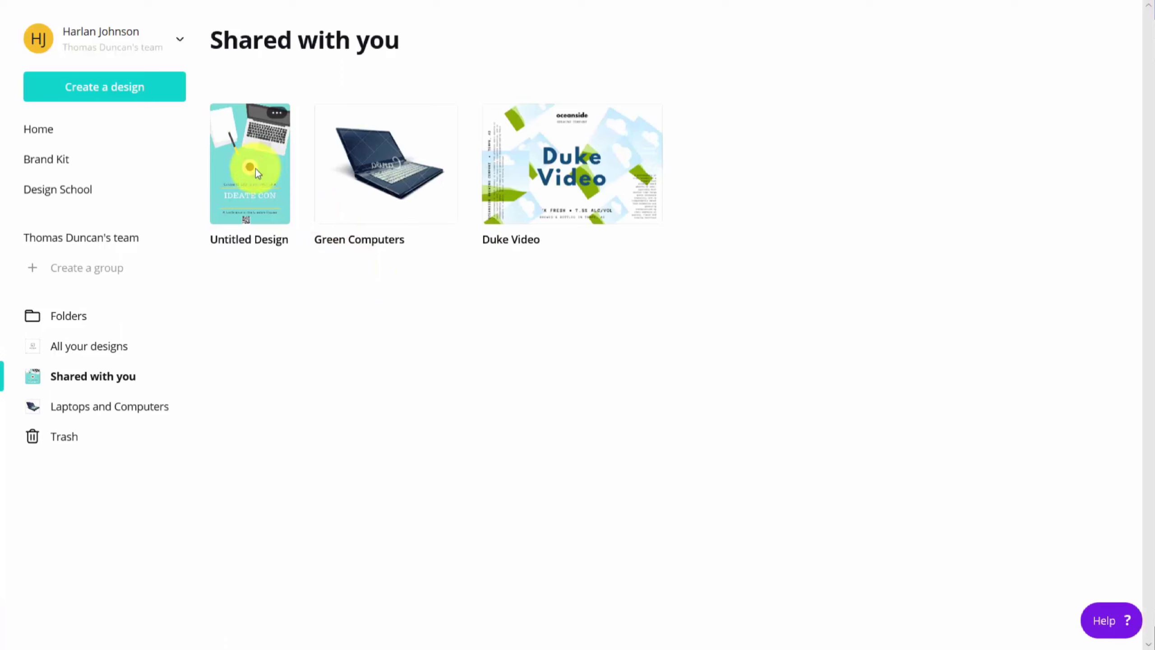
{"action": "left_click", "coordinate": [256, 169]}
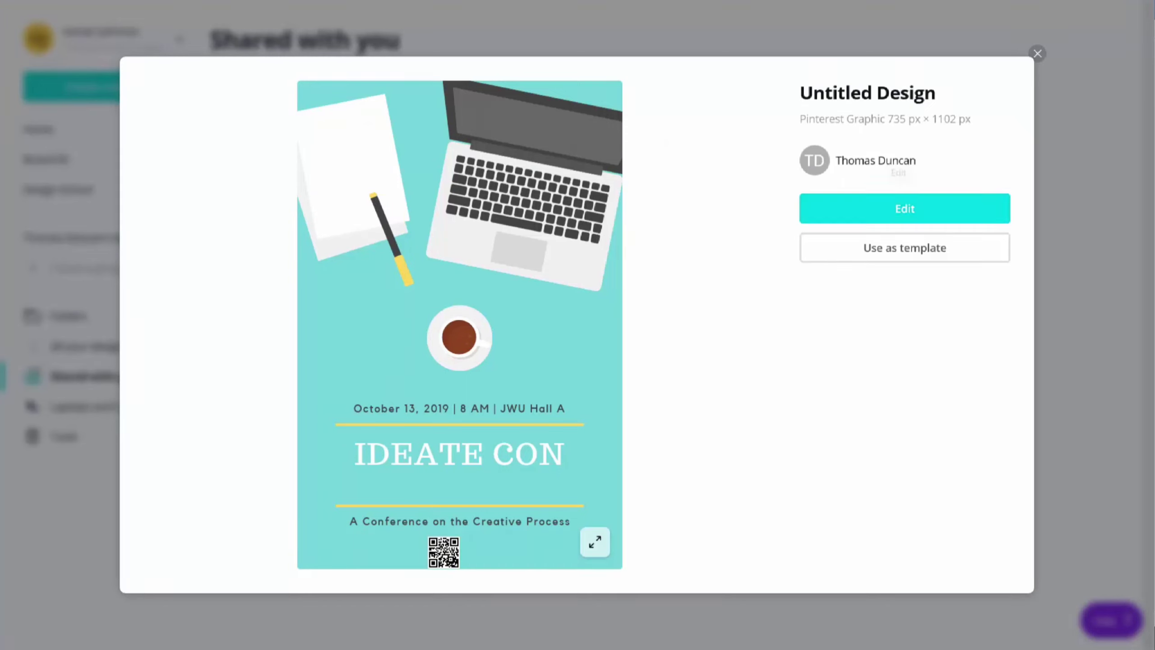
{"action": "left_click", "coordinate": [901, 209]}
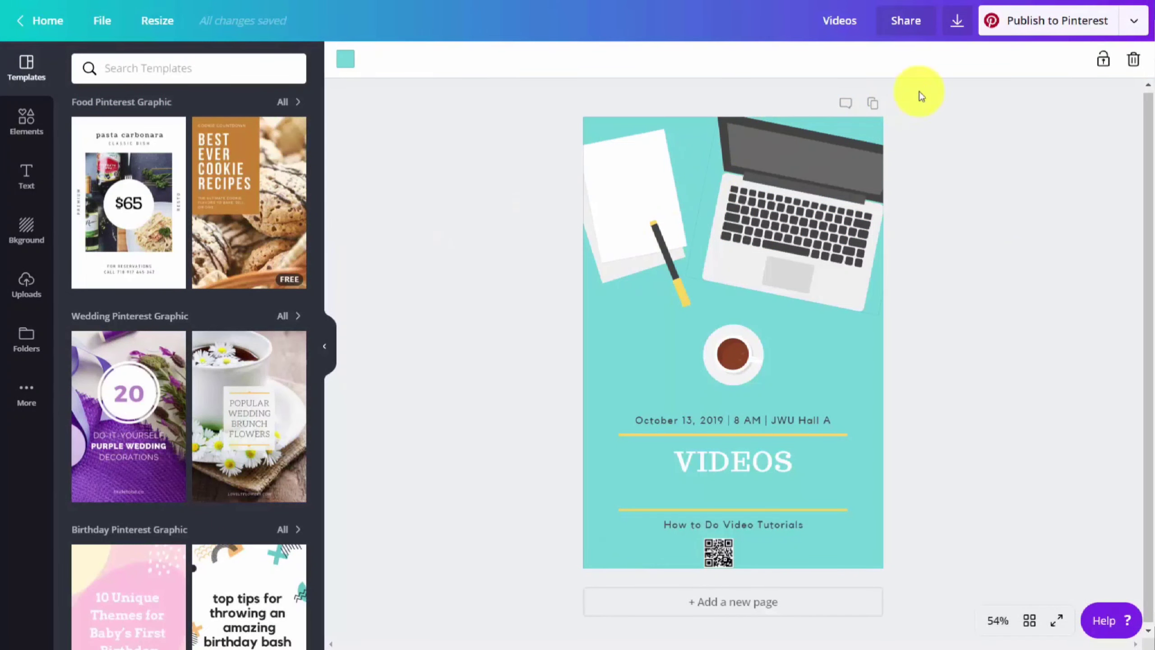
{"action": "left_click", "coordinate": [1044, 23]}
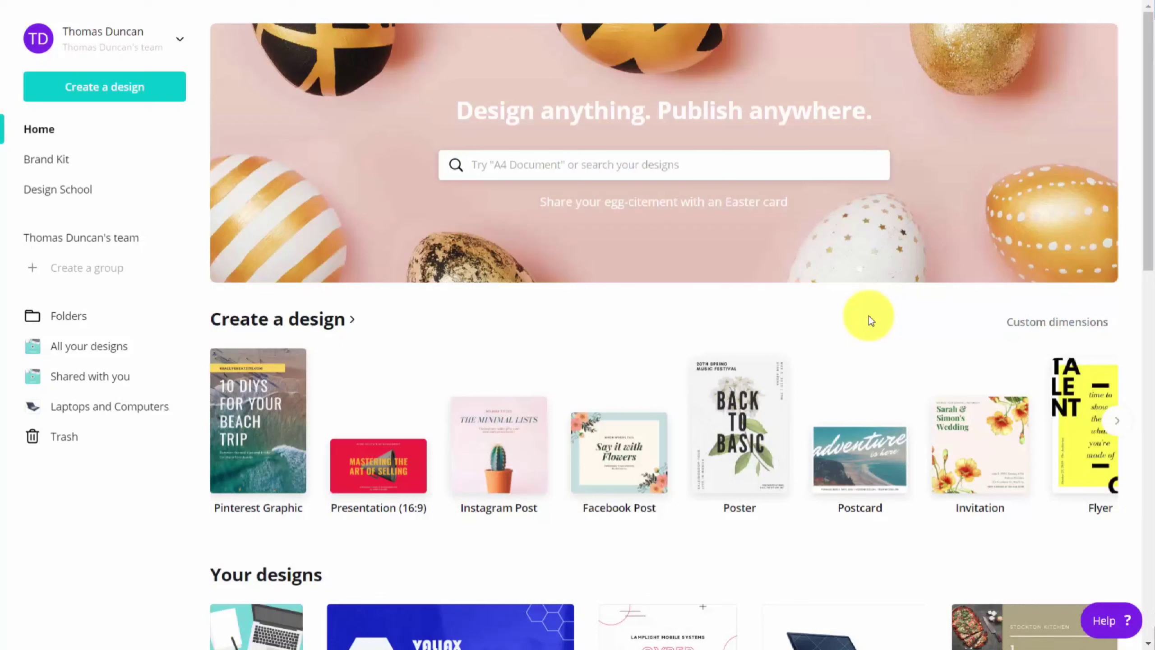
Search the design types for "busine" and create a new Business Card design, 3.5 in × 2 in.
{"action": "left_click", "coordinate": [601, 172]}
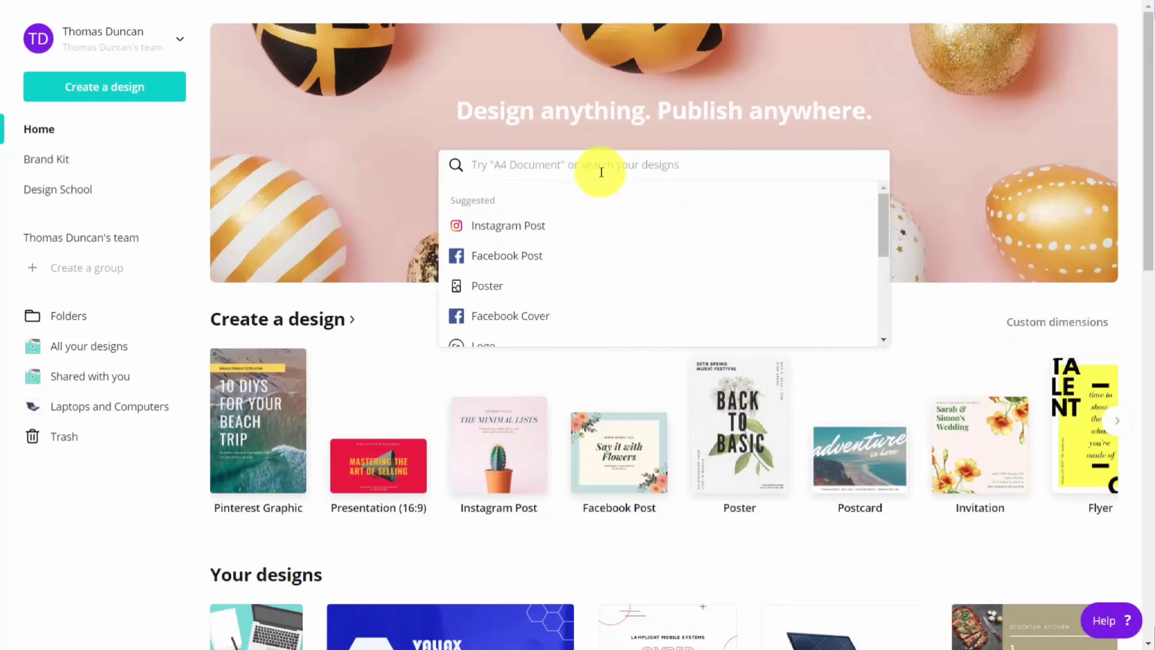
{"action": "type", "text": "busine"}
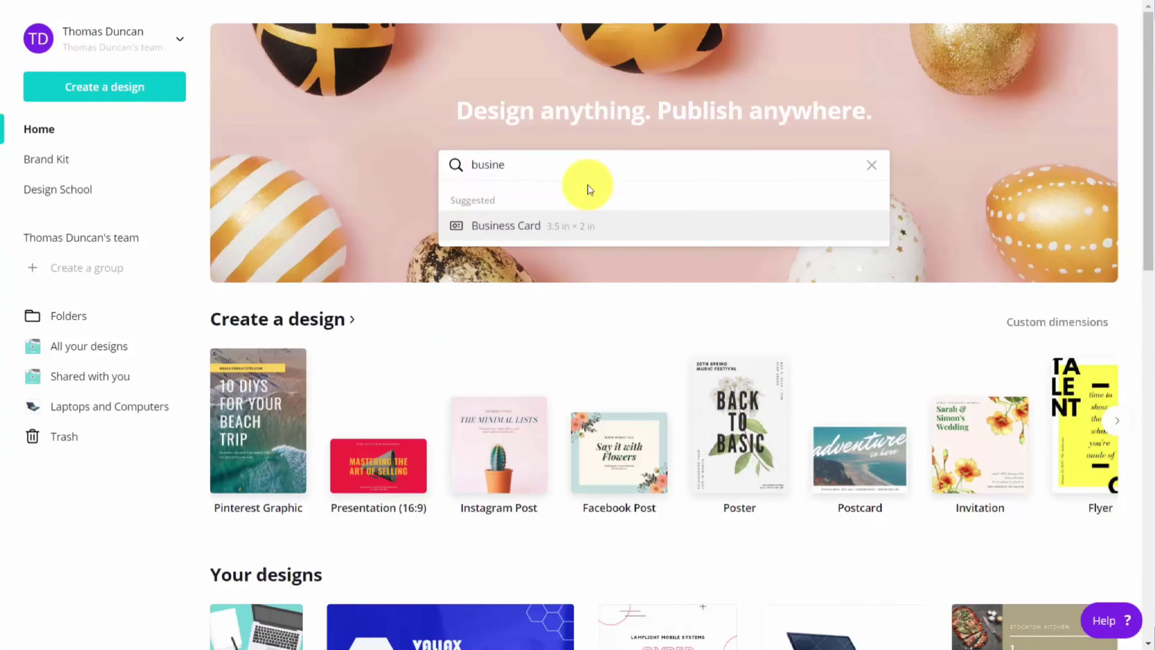
{"action": "left_click", "coordinate": [530, 226]}
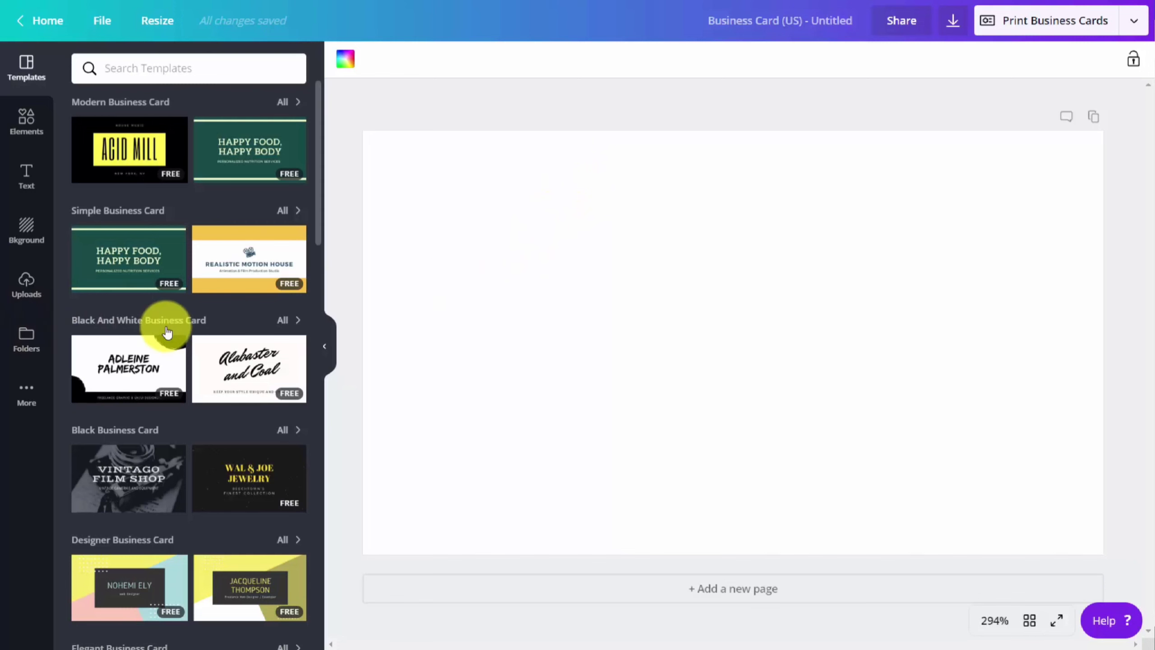
Apply the "Shining Stars Kindergarten" layout of the White Lined Notebook Teacher Business Card template to the blank card.
{"action": "scroll", "coordinate": [167, 330], "scroll_direction": "down", "scroll_amount": 5}
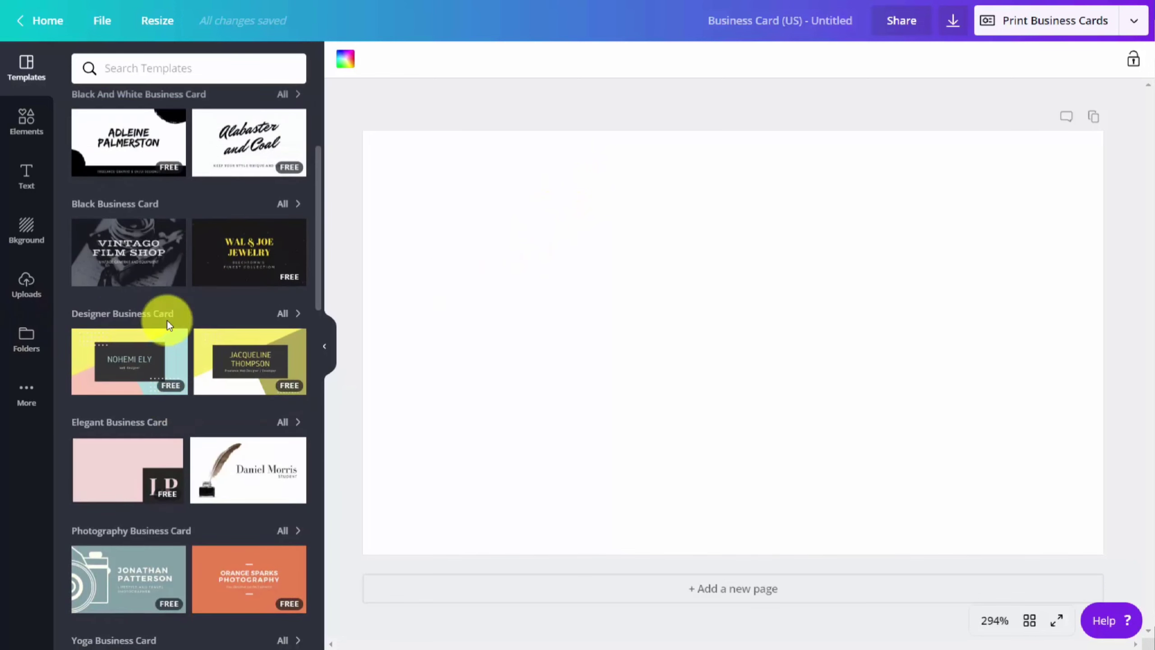
{"action": "scroll", "coordinate": [169, 327], "scroll_direction": "up", "scroll_amount": 5}
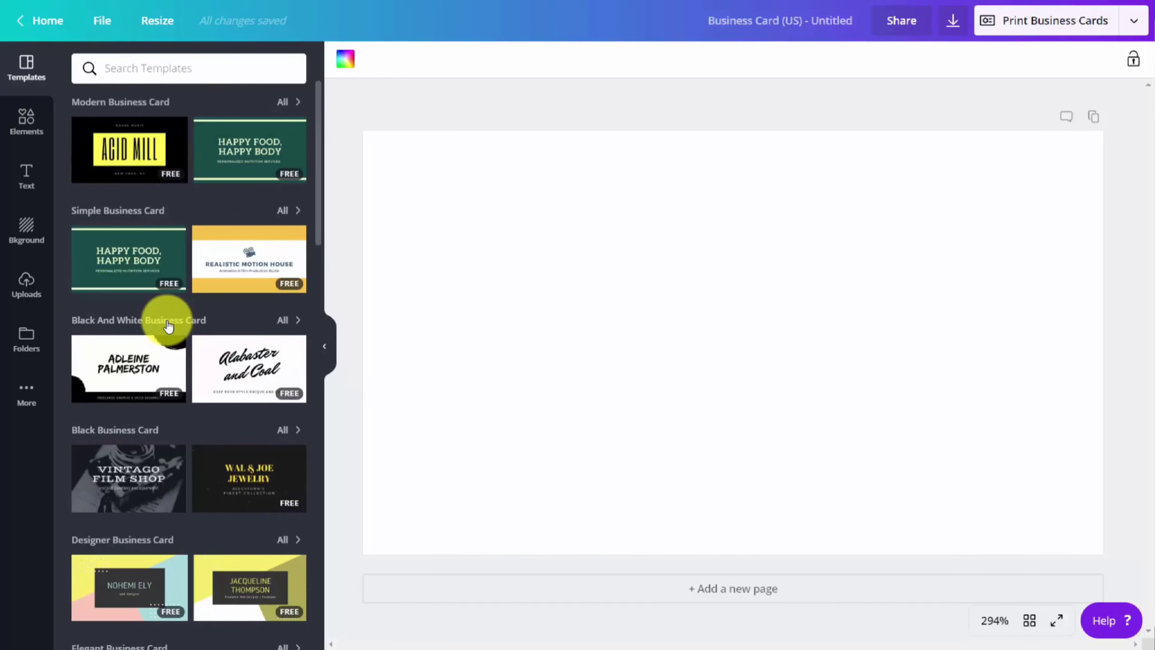
{"action": "scroll", "coordinate": [167, 326], "scroll_direction": "down", "scroll_amount": 10}
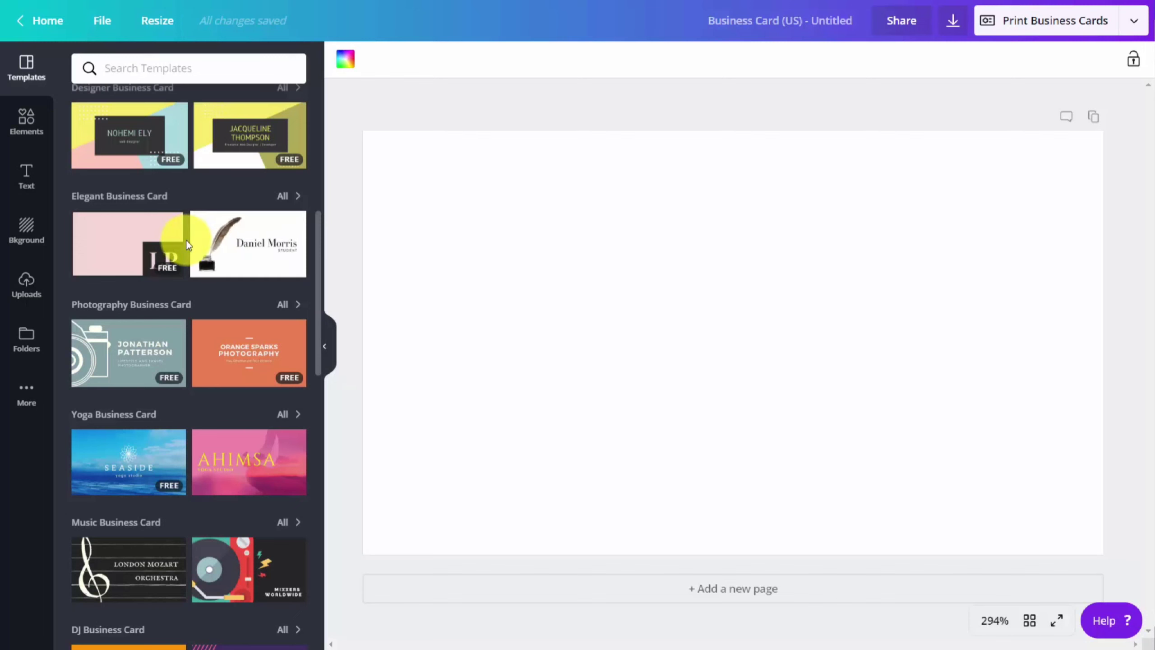
{"action": "scroll", "coordinate": [188, 246], "scroll_direction": "down", "scroll_amount": 10}
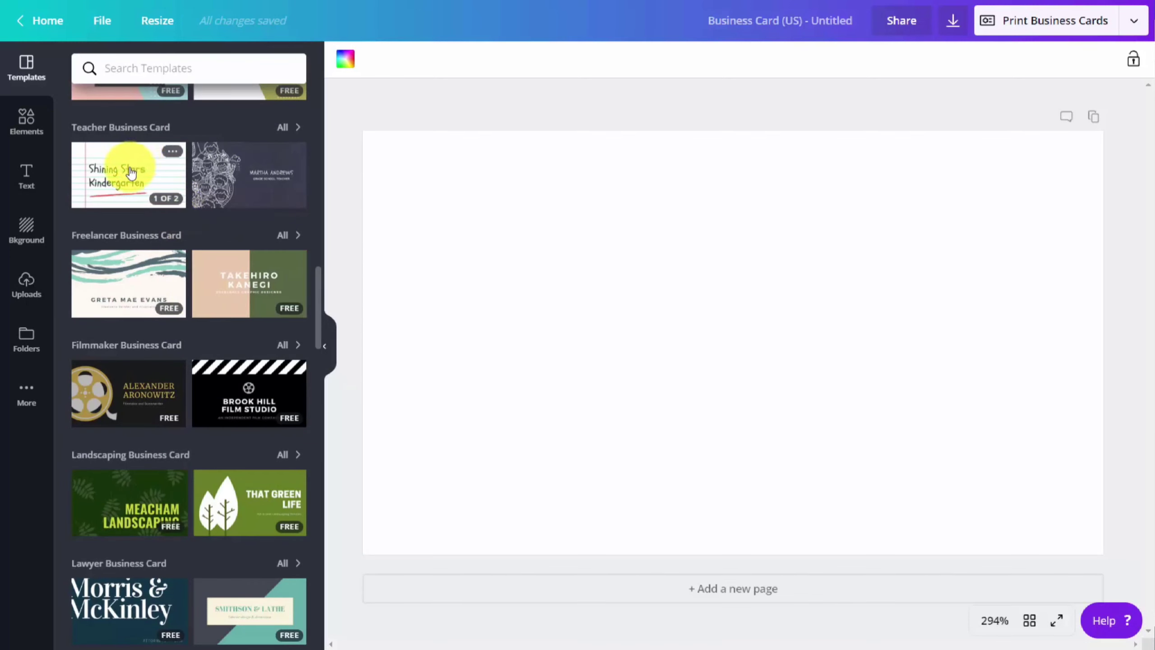
{"action": "left_click", "coordinate": [106, 176]}
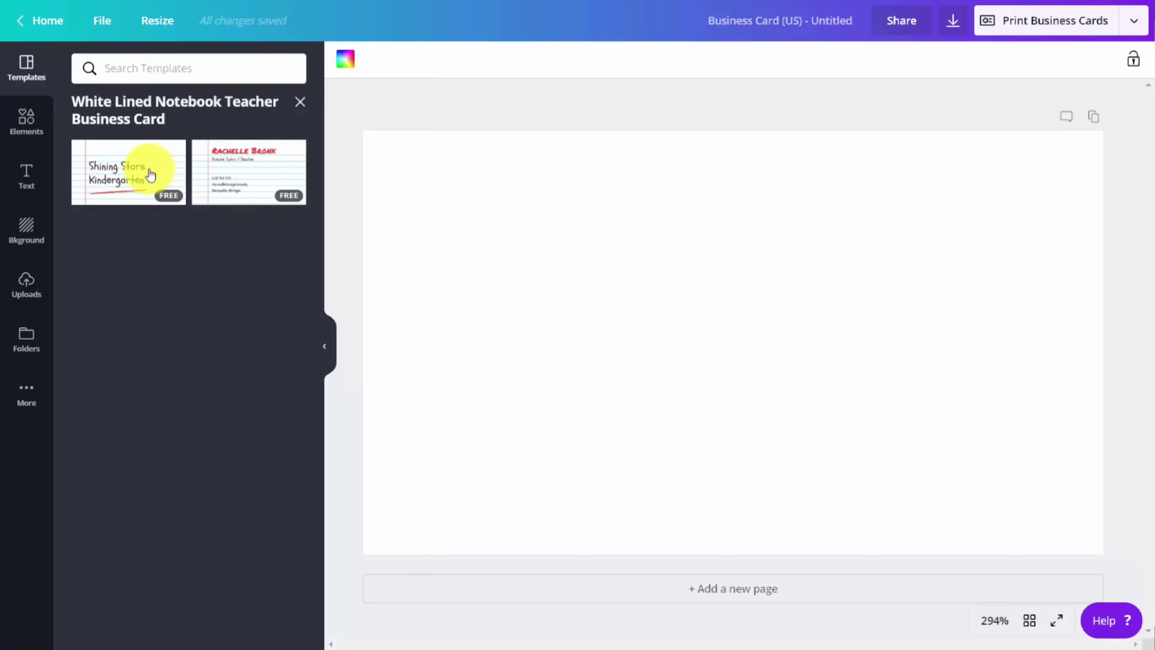
{"action": "left_click", "coordinate": [150, 175]}
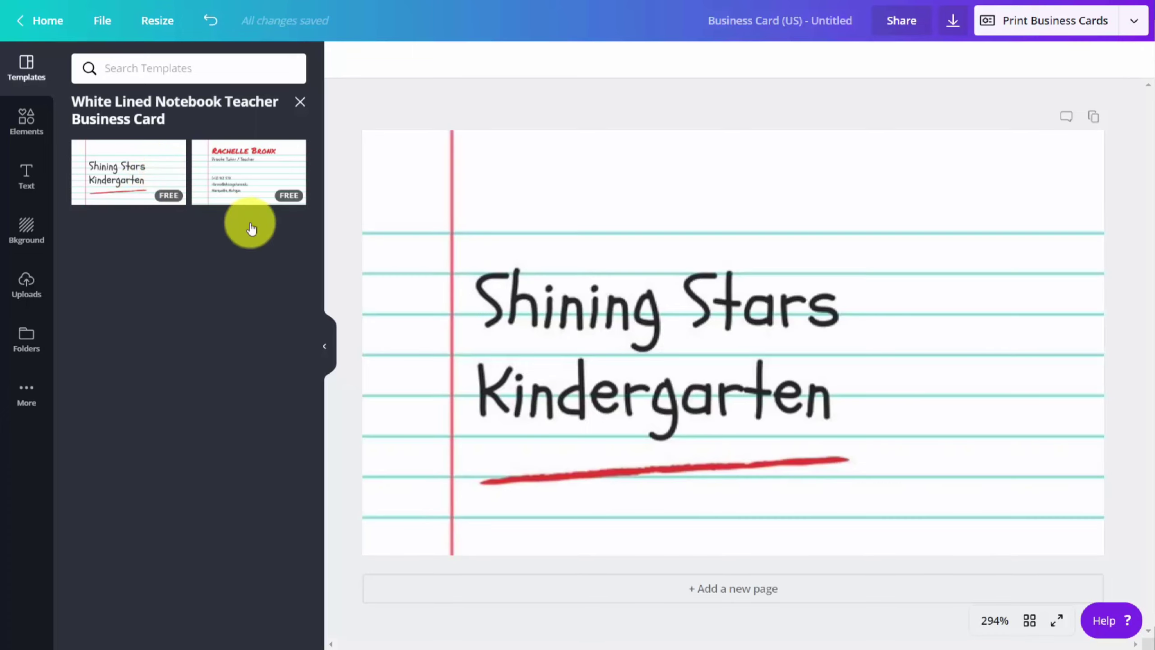
Add a second page and apply the notebook template's contact details layout to it.
{"action": "left_click", "coordinate": [706, 587]}
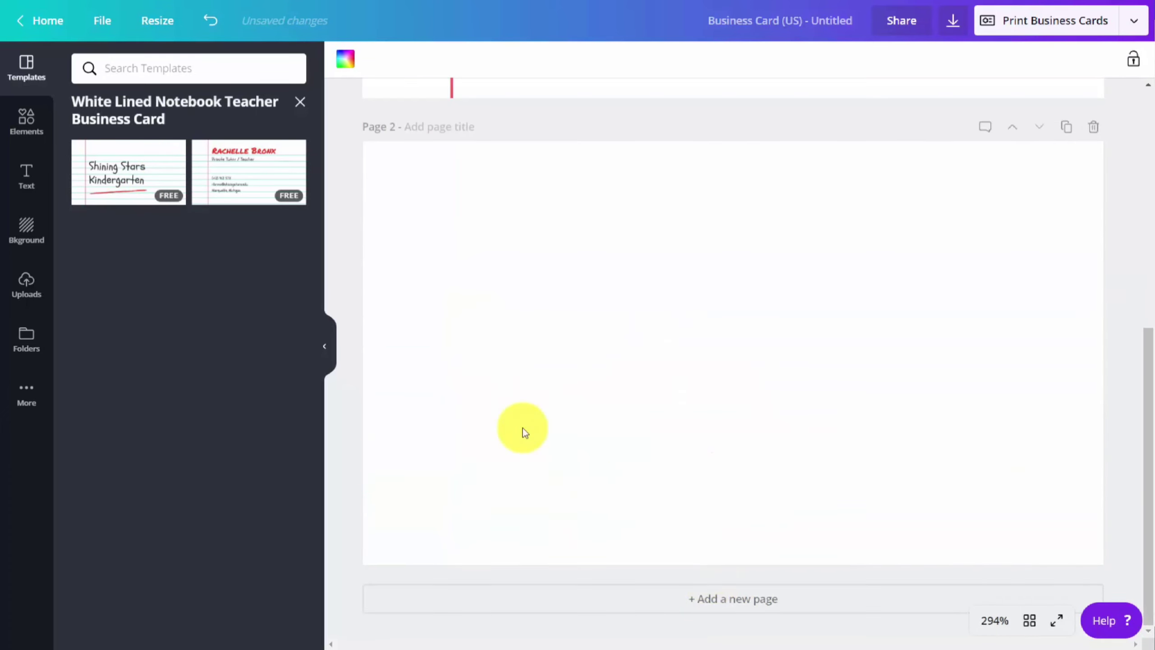
{"action": "left_click", "coordinate": [234, 170]}
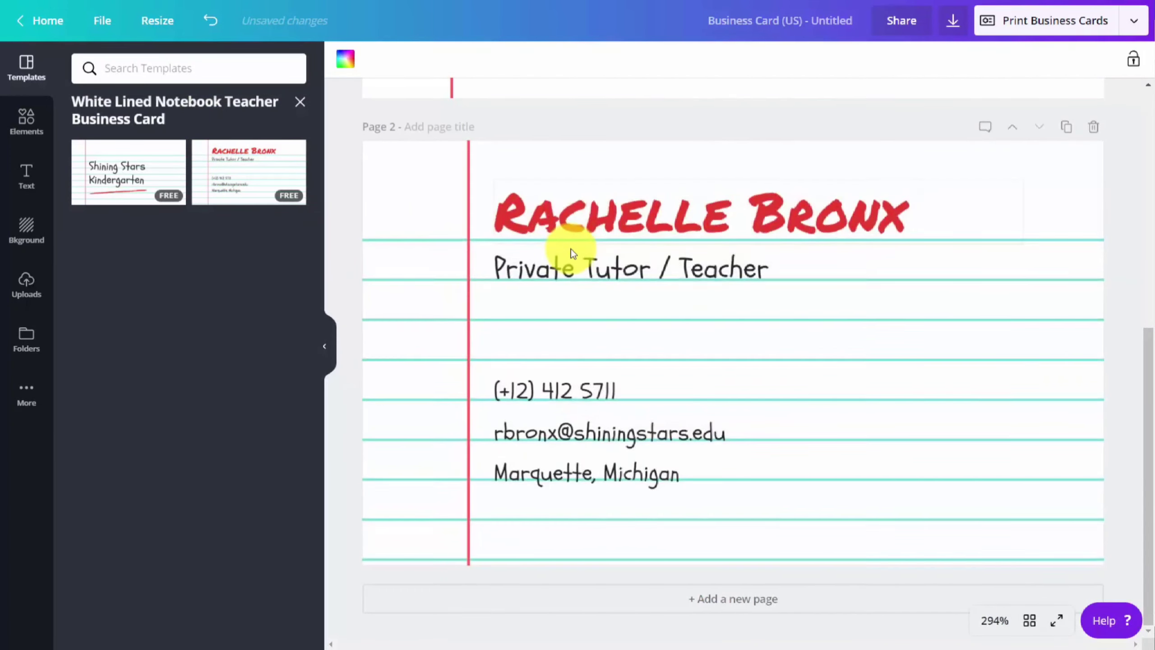
{"action": "scroll", "coordinate": [569, 240], "scroll_direction": "up", "scroll_amount": 3}
{"action": "scroll", "coordinate": [569, 242], "scroll_direction": "up", "scroll_amount": 5}
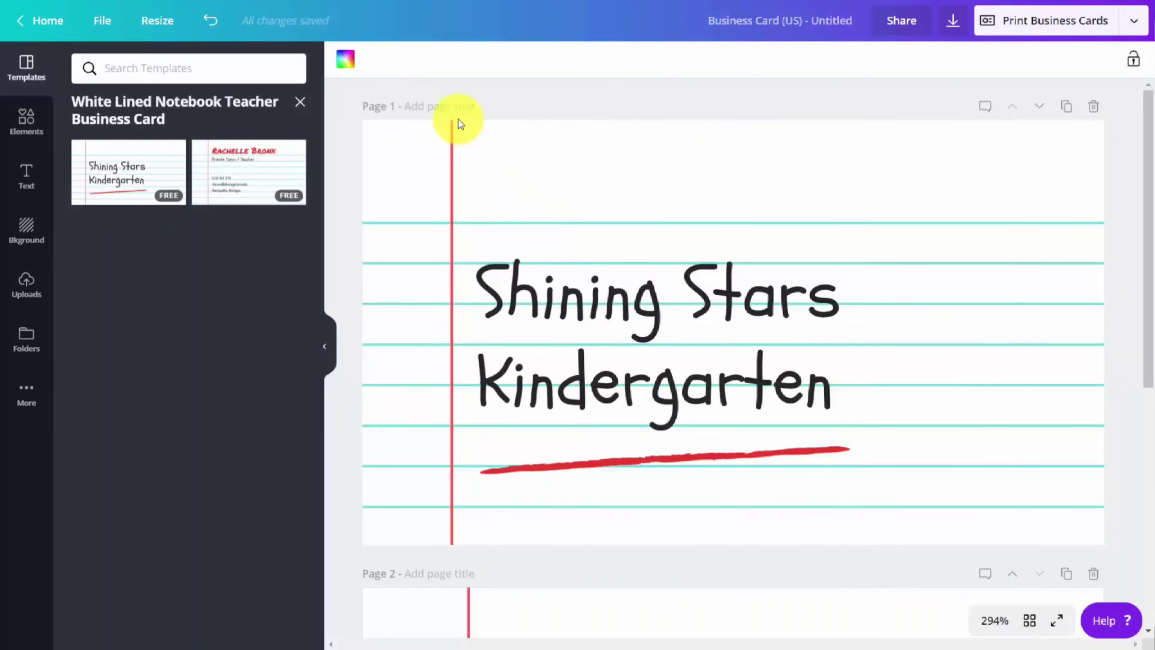
Apply the blue brand colour to the page 2 background and to the ruled lines on page 1.
{"action": "left_click", "coordinate": [346, 64]}
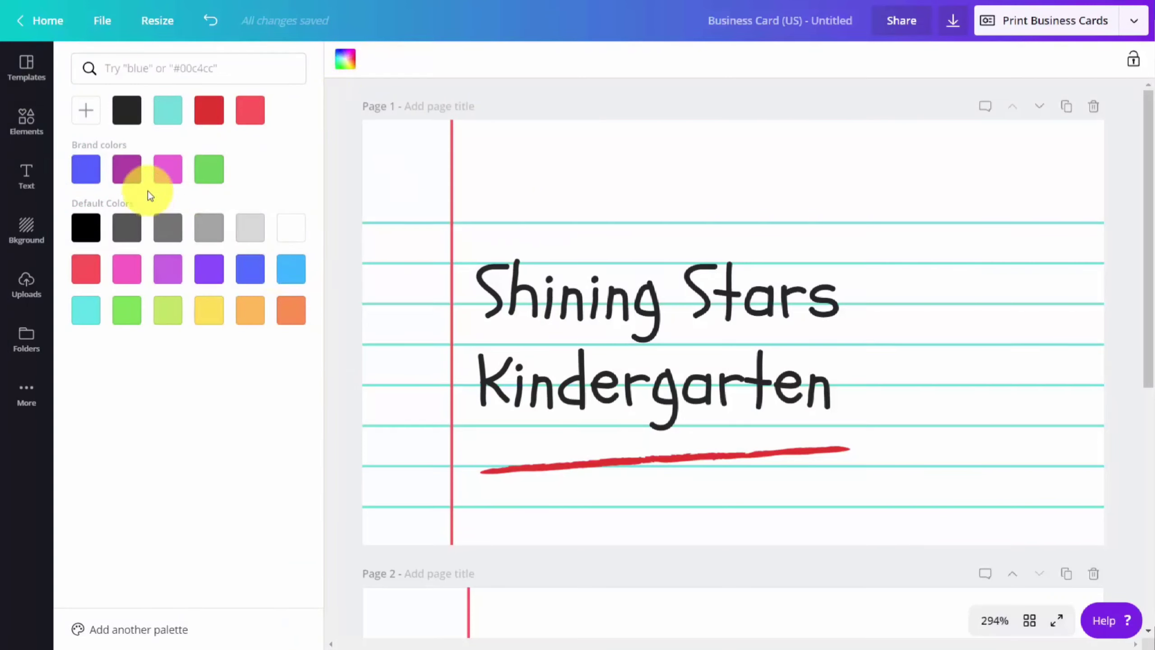
{"action": "left_click", "coordinate": [86, 172]}
{"action": "left_click", "coordinate": [473, 190]}
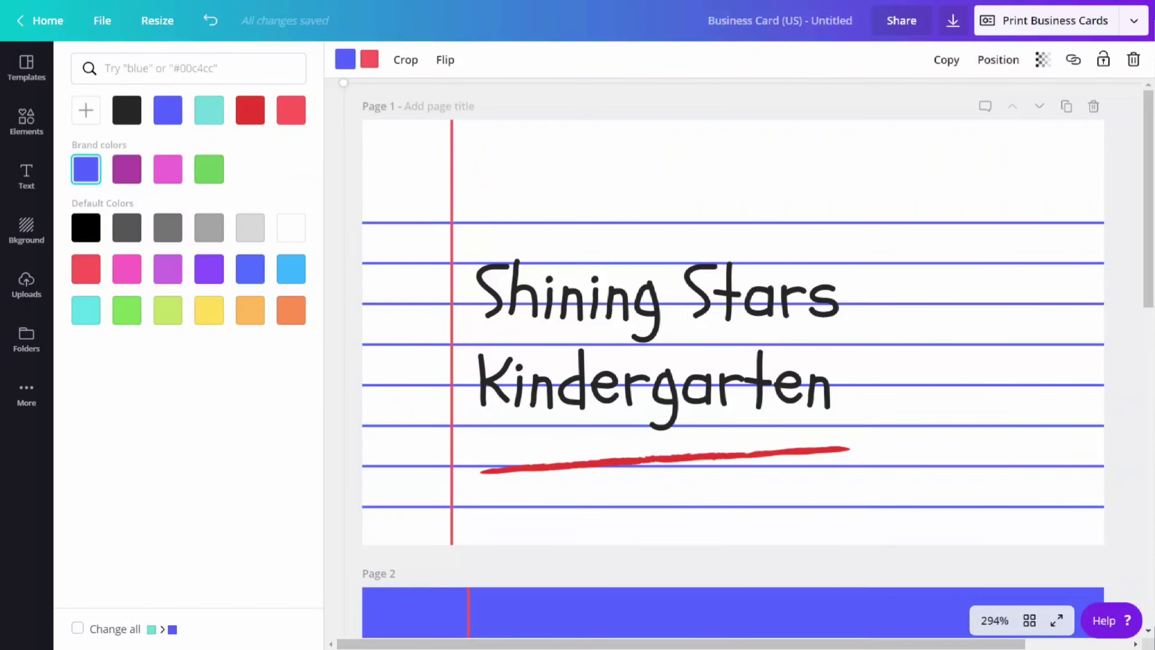
Add the QR code from the Logos folder to page 1, shrink it and place it in the card's upper-right corner.
{"action": "left_click", "coordinate": [24, 336]}
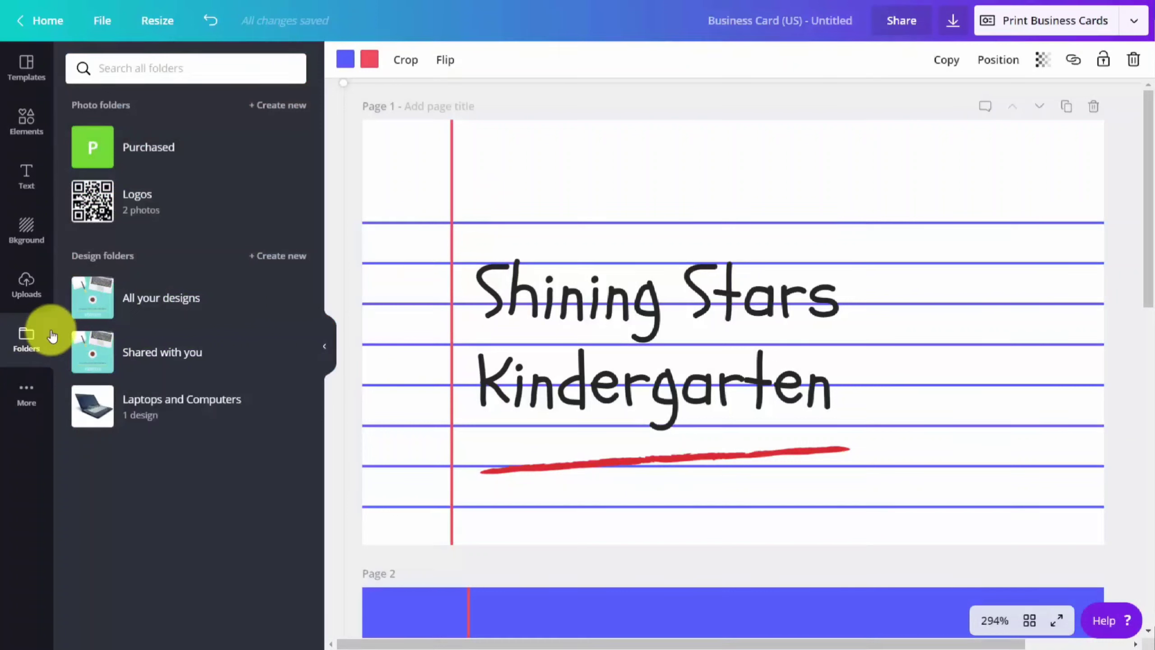
{"action": "left_click", "coordinate": [96, 200]}
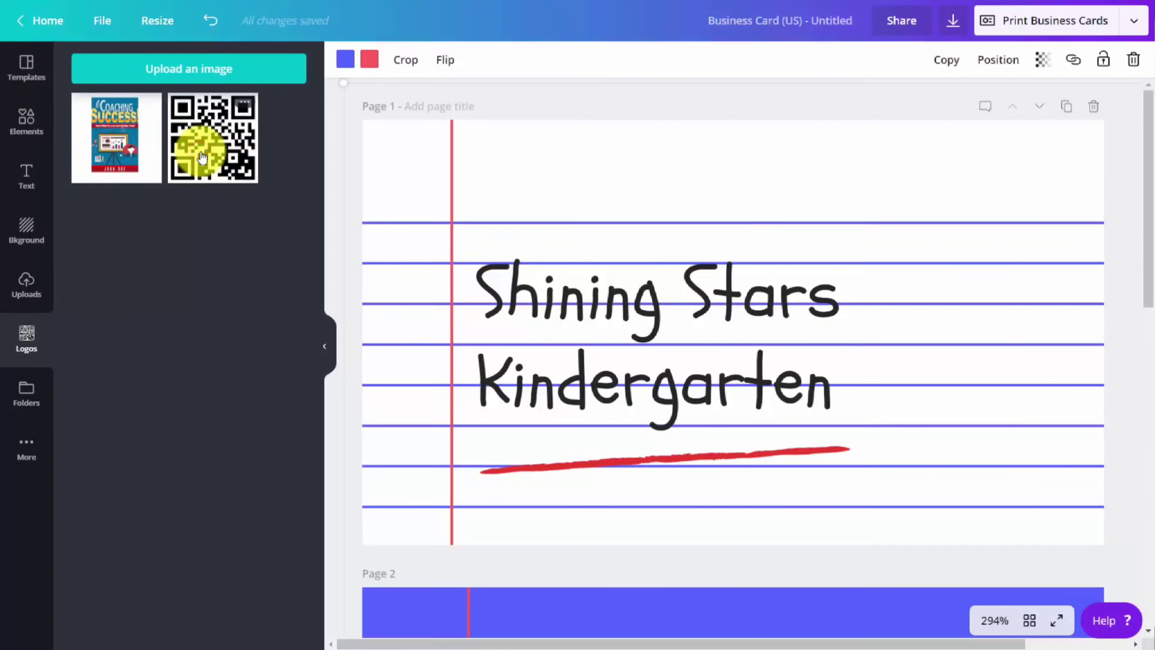
{"action": "left_click", "coordinate": [200, 156]}
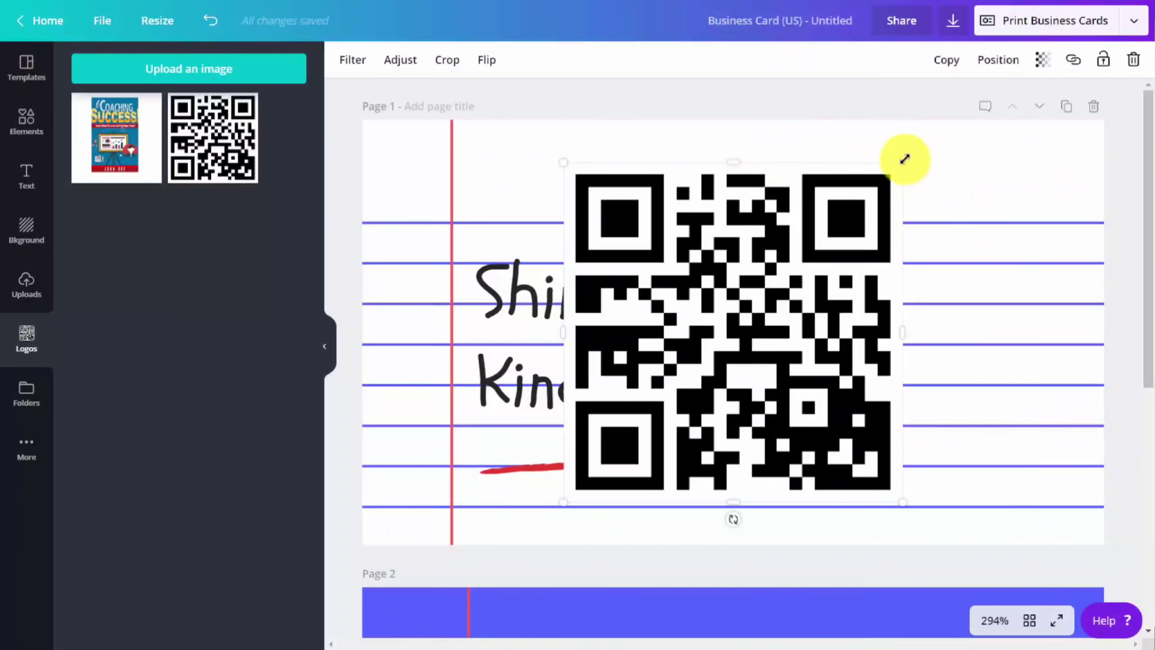
{"action": "left_click_drag", "start_coordinate": [902, 162], "coordinate": [810, 265]}
{"action": "left_click_drag", "start_coordinate": [655, 348], "coordinate": [653, 351]}
{"action": "left_click_drag", "start_coordinate": [615, 421], "coordinate": [988, 187]}
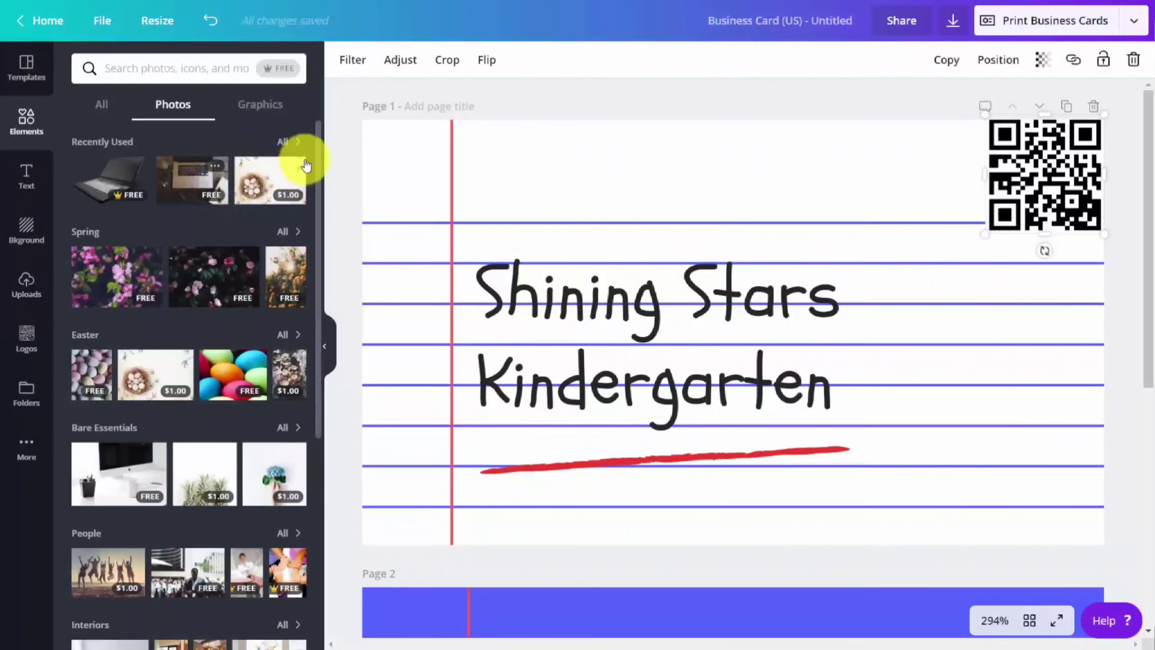
Limit the photo library in Elements to free items only.
{"action": "left_click", "coordinate": [286, 78]}
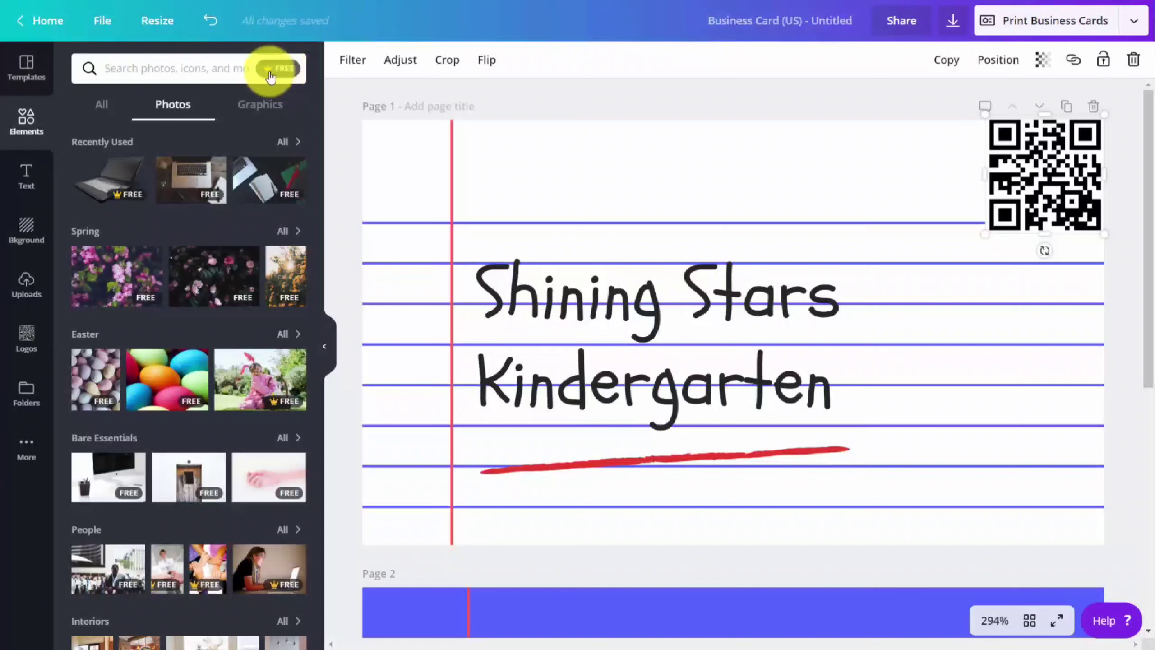
Search the free photos for "teach" and add the photo of the TEACH letter blocks with books to page 1.
{"action": "left_click", "coordinate": [162, 67]}
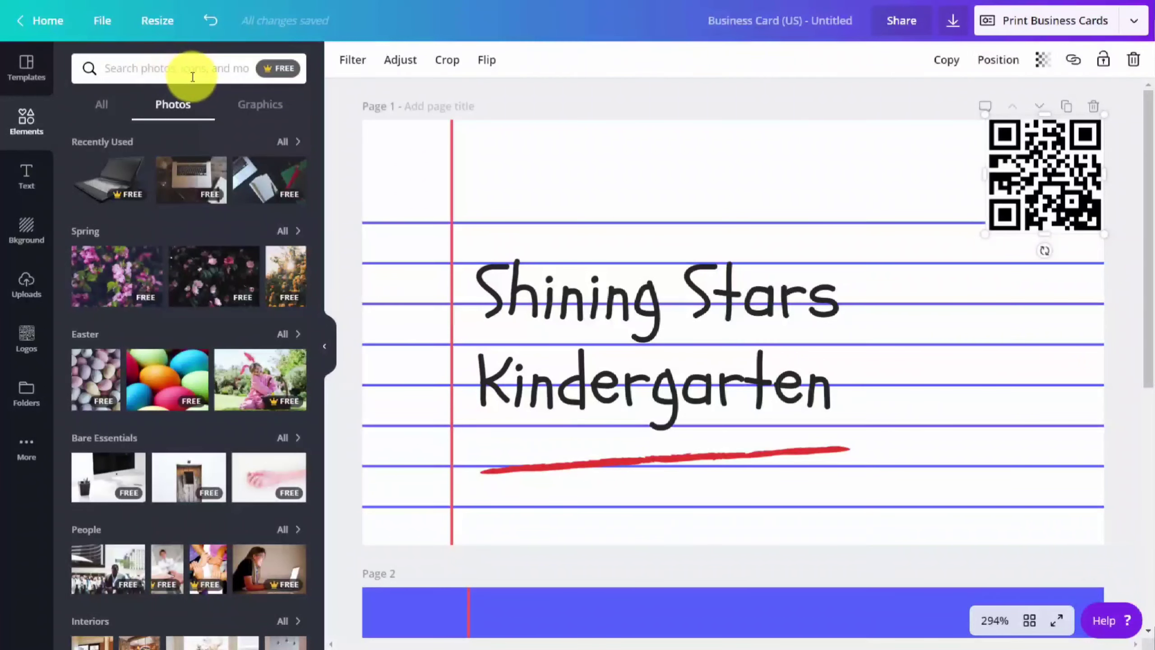
{"action": "type", "text": "teach"}
{"action": "key", "text": "Return"}
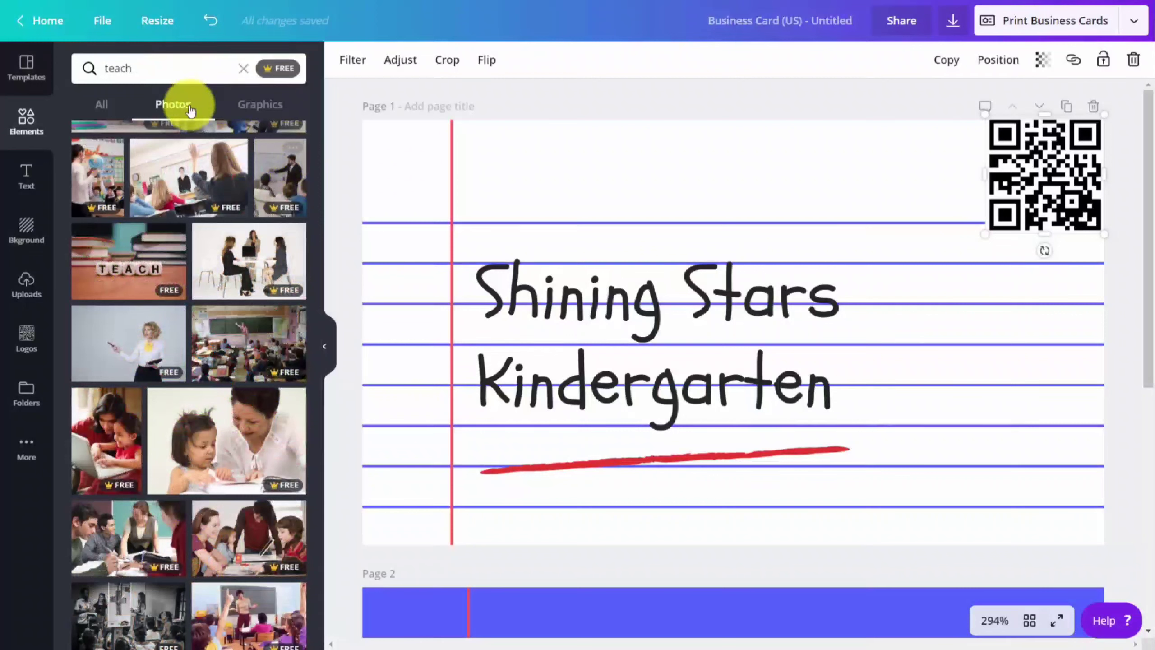
{"action": "left_click", "coordinate": [145, 259]}
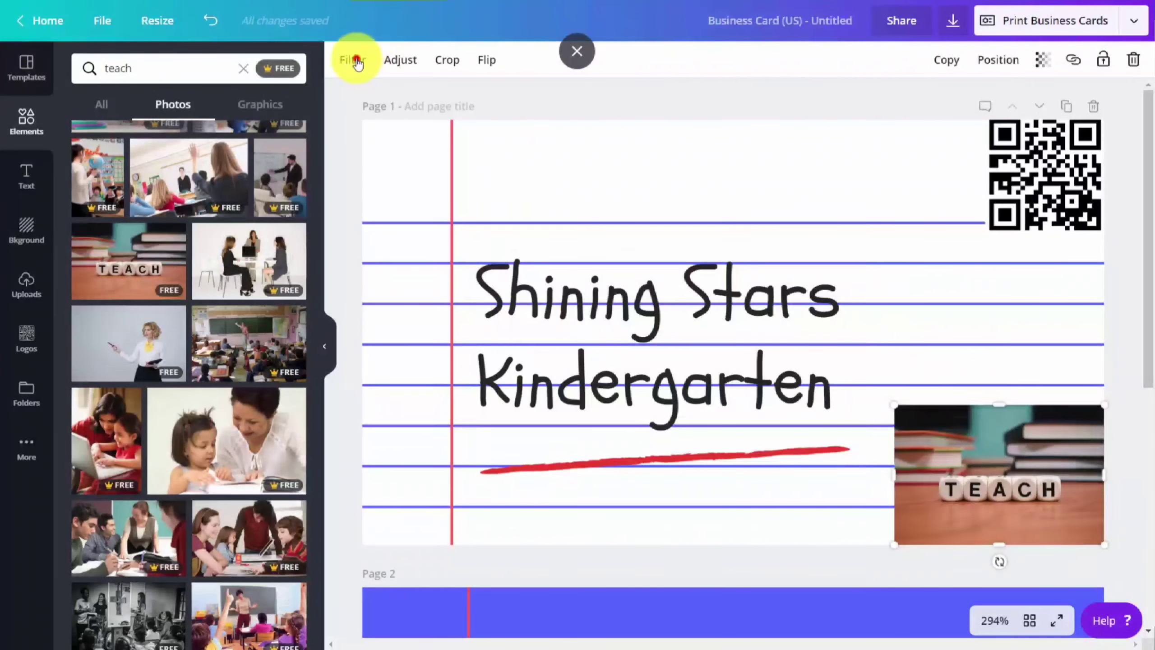
Apply the Peony filter to the TEACH photo on page 1.
{"action": "left_click", "coordinate": [356, 60]}
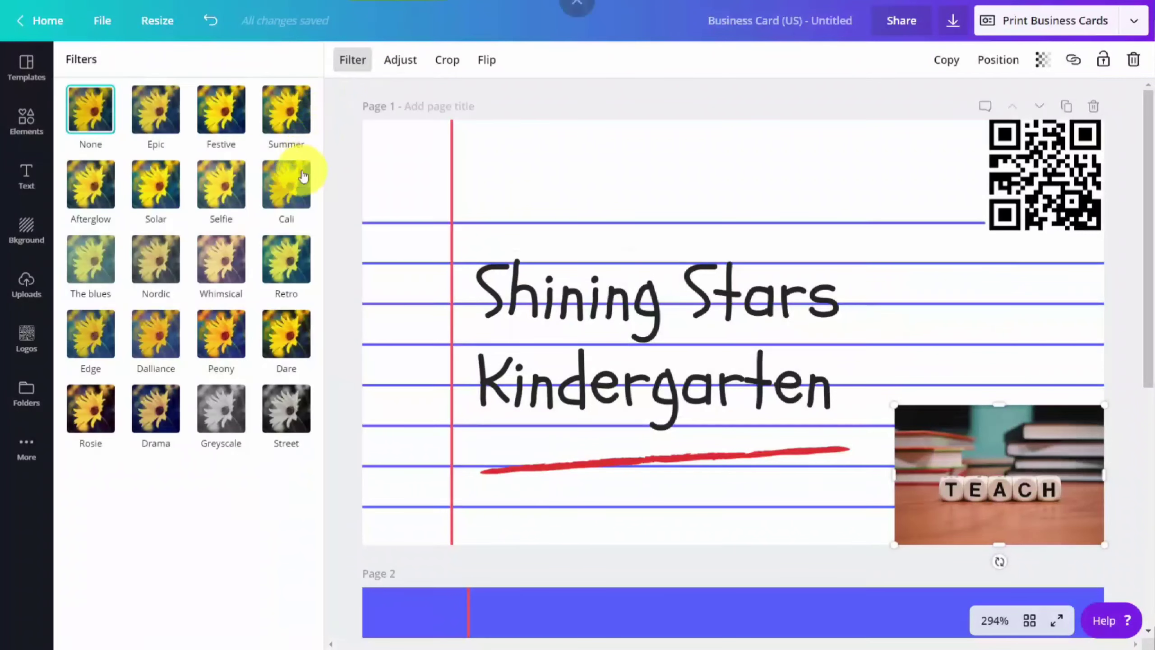
{"action": "left_click", "coordinate": [230, 347]}
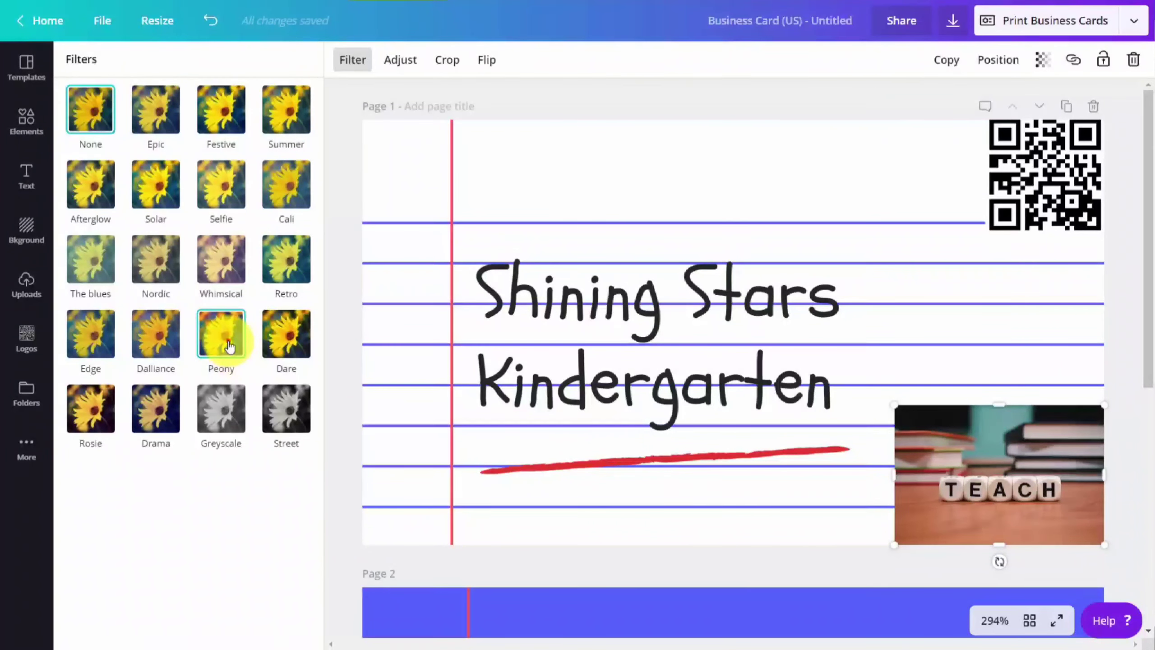
{"action": "left_click", "coordinate": [229, 347]}
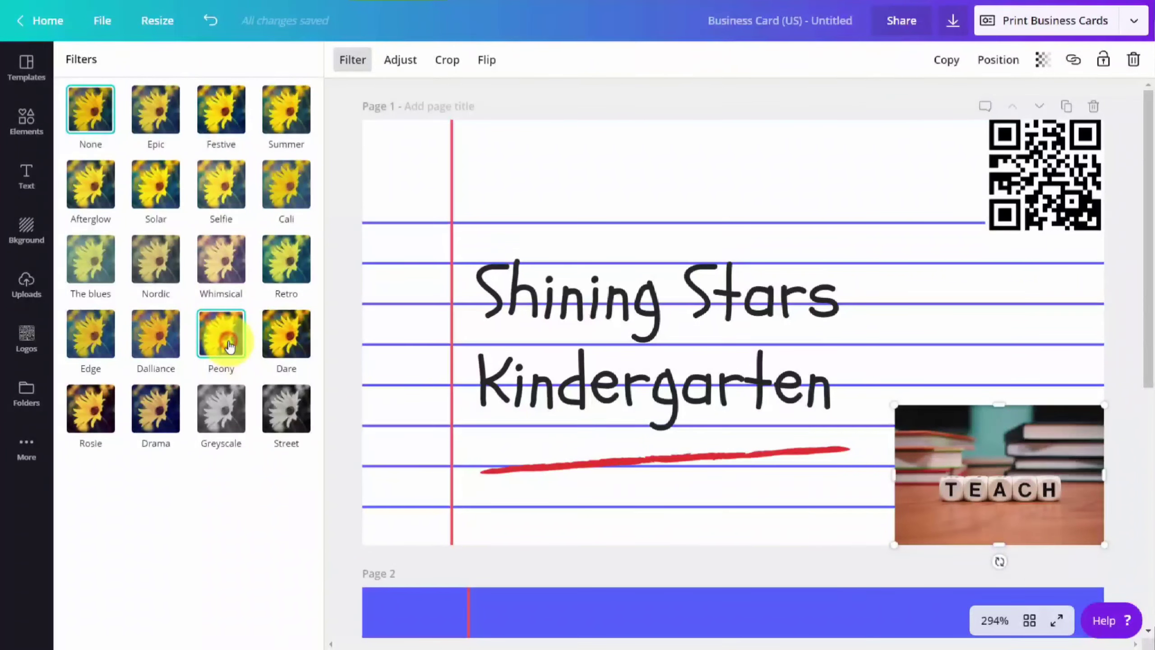
Flip the TEACH photo horizontally and flip it back to its original orientation.
{"action": "left_click", "coordinate": [490, 68]}
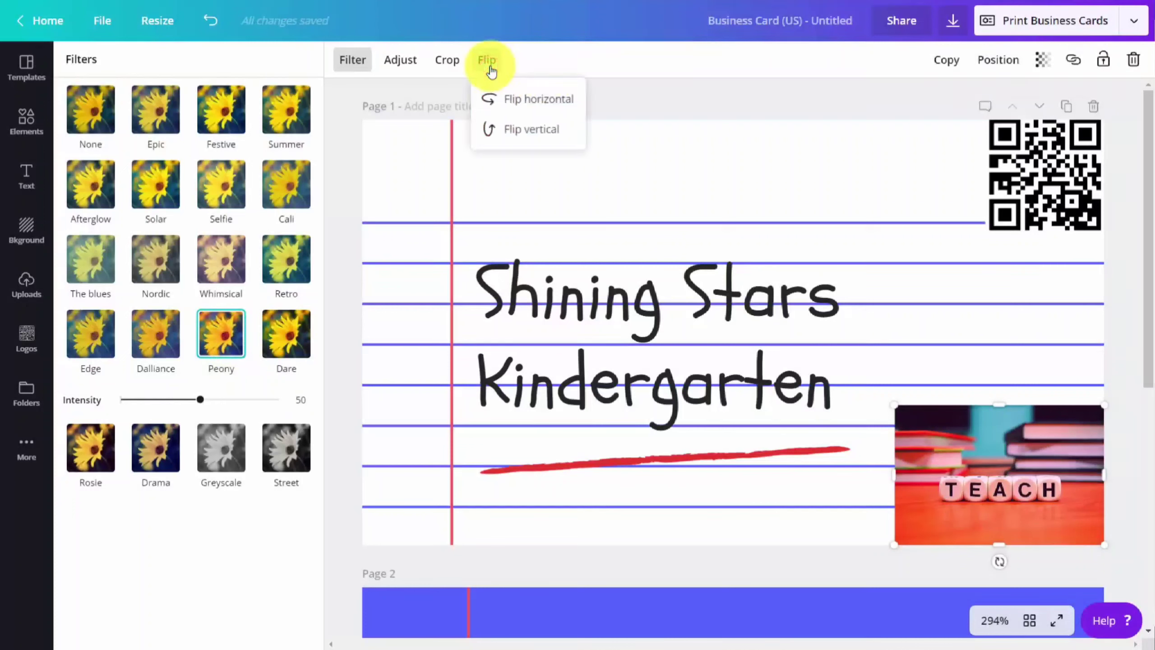
{"action": "left_click", "coordinate": [496, 98]}
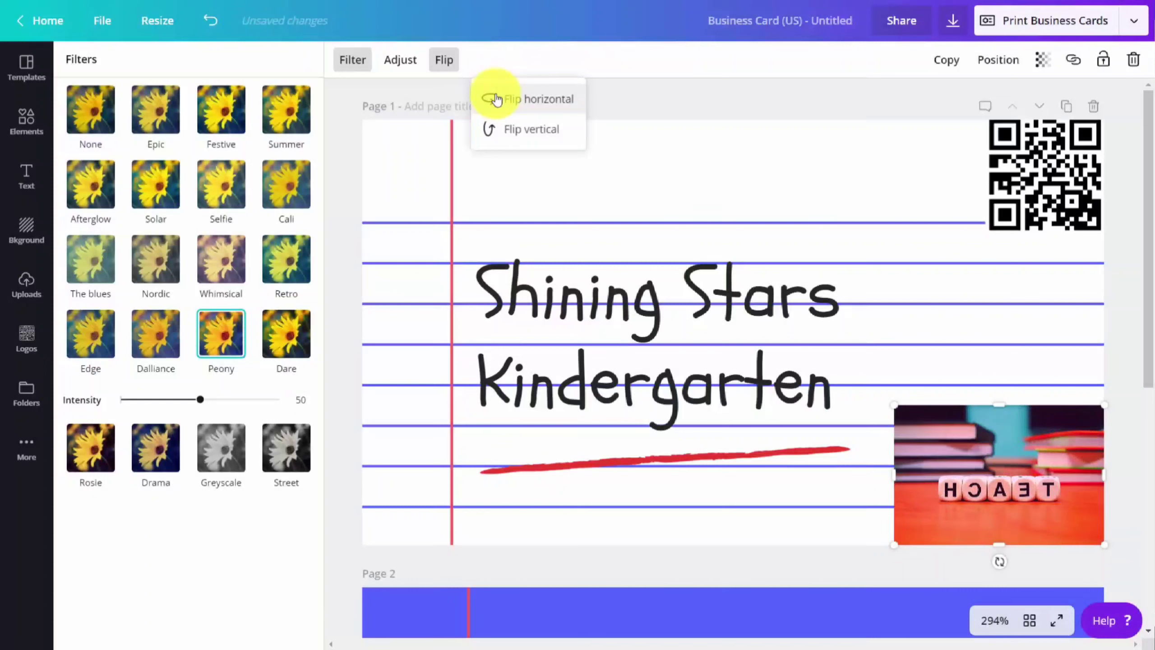
{"action": "left_click", "coordinate": [496, 98]}
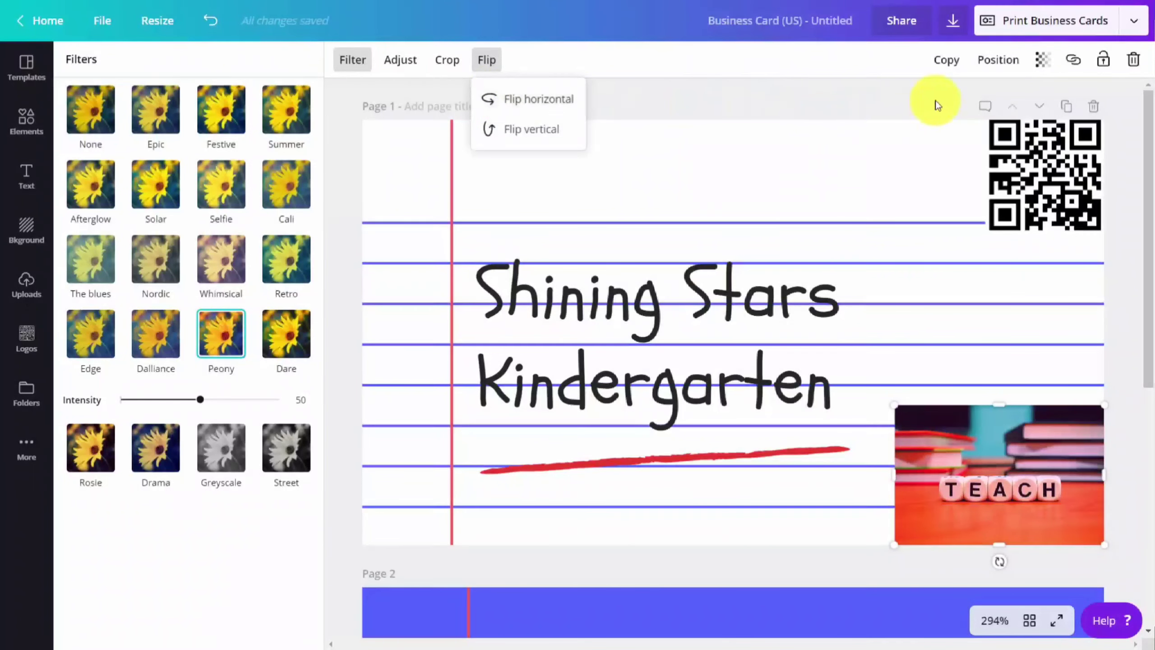
Set the TEACH photo's transparency to 18 and deselect it.
{"action": "left_click", "coordinate": [1043, 64]}
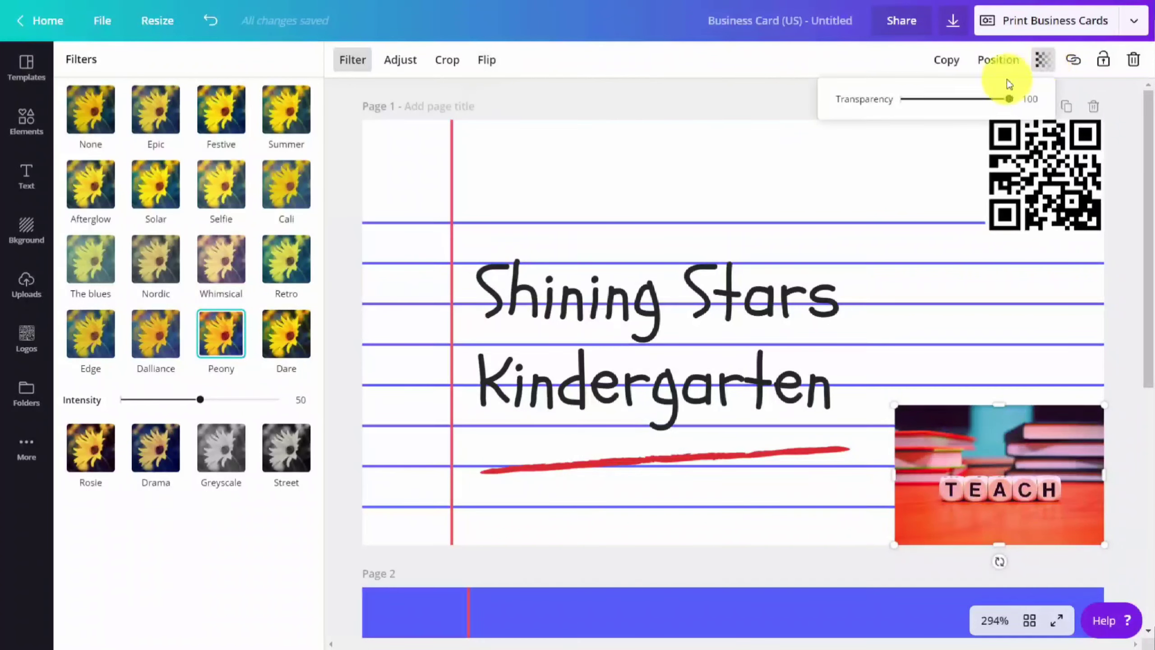
{"action": "left_click_drag", "start_coordinate": [1008, 100], "coordinate": [921, 125]}
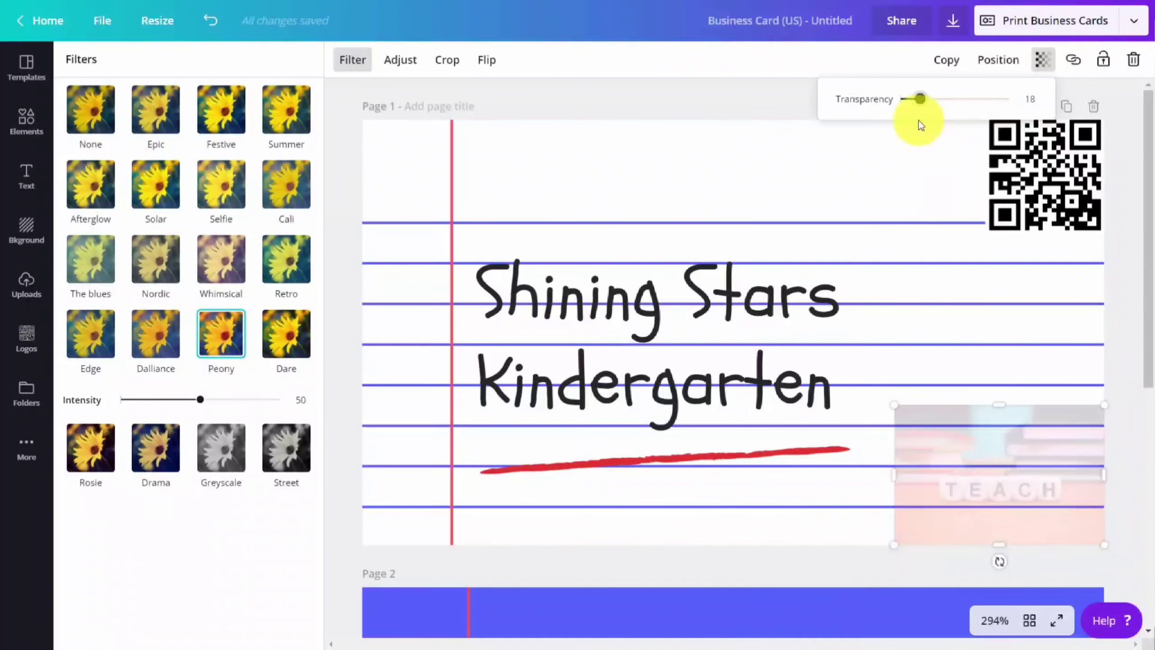
{"action": "left_click", "coordinate": [729, 94]}
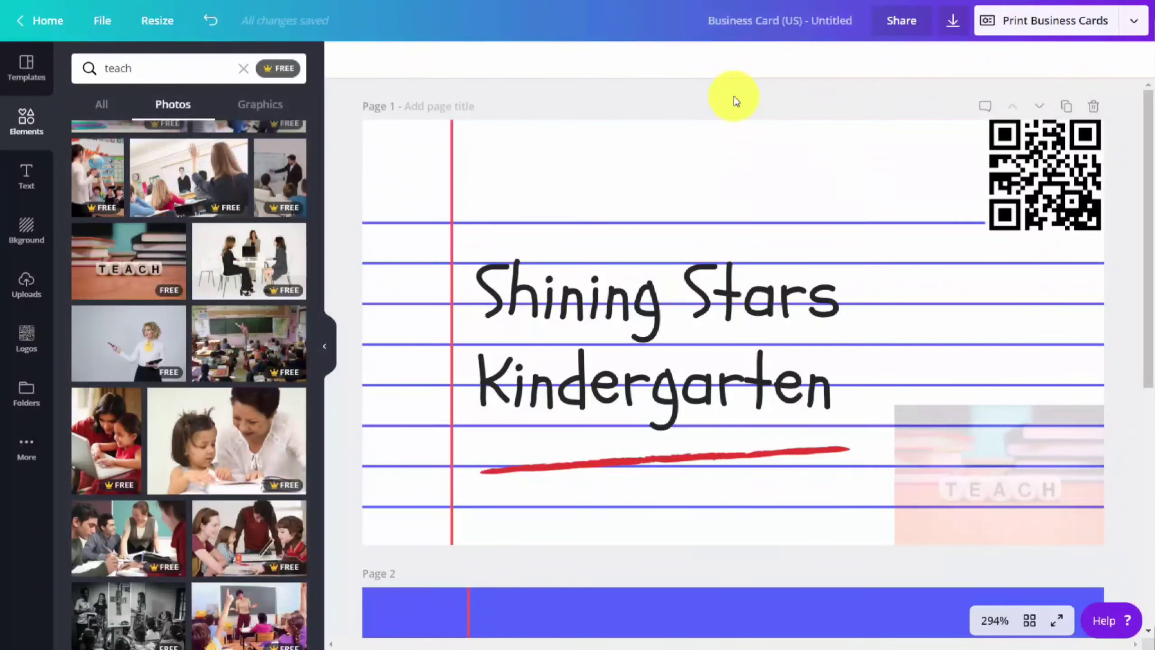
Change the font of the whole "Shining Stars Kindergarten" heading to the brand font Arimo.
{"action": "left_click", "coordinate": [637, 294]}
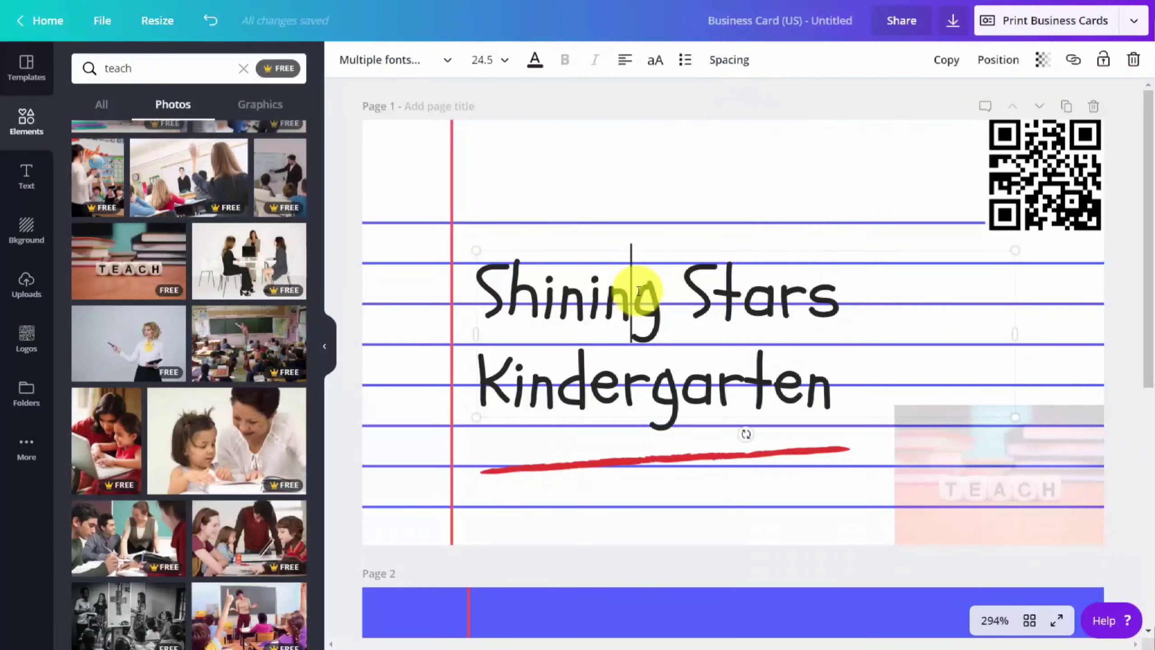
{"action": "triple_click", "coordinate": [509, 289]}
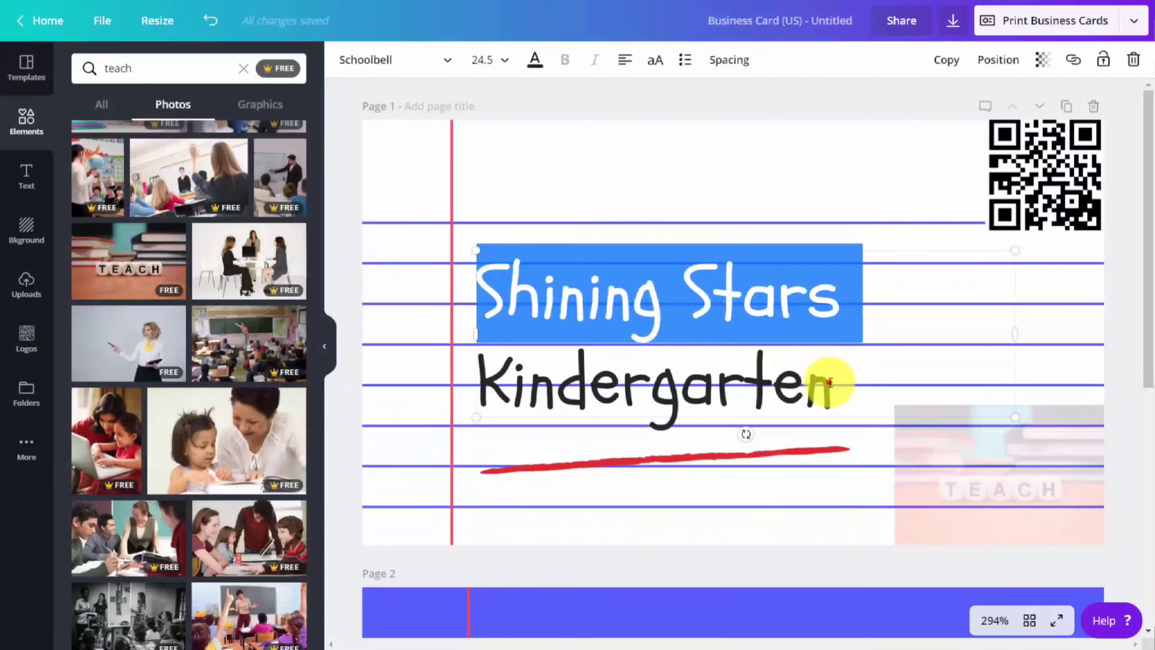
{"action": "left_click_drag", "start_coordinate": [830, 382], "coordinate": [482, 301]}
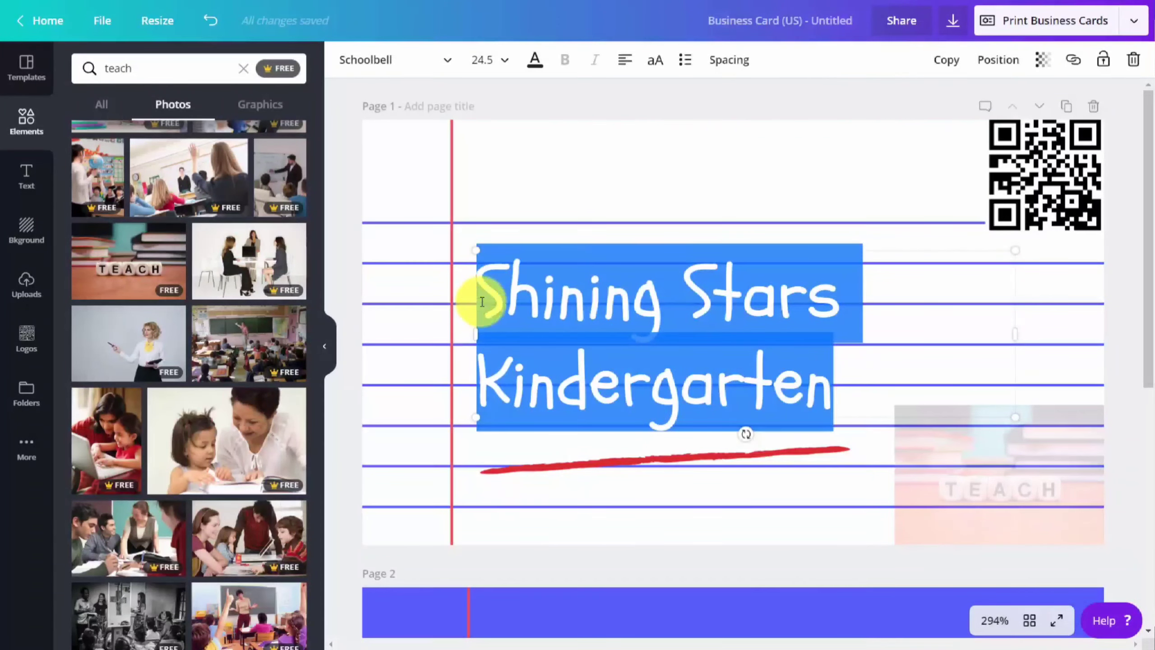
{"action": "left_click", "coordinate": [450, 59]}
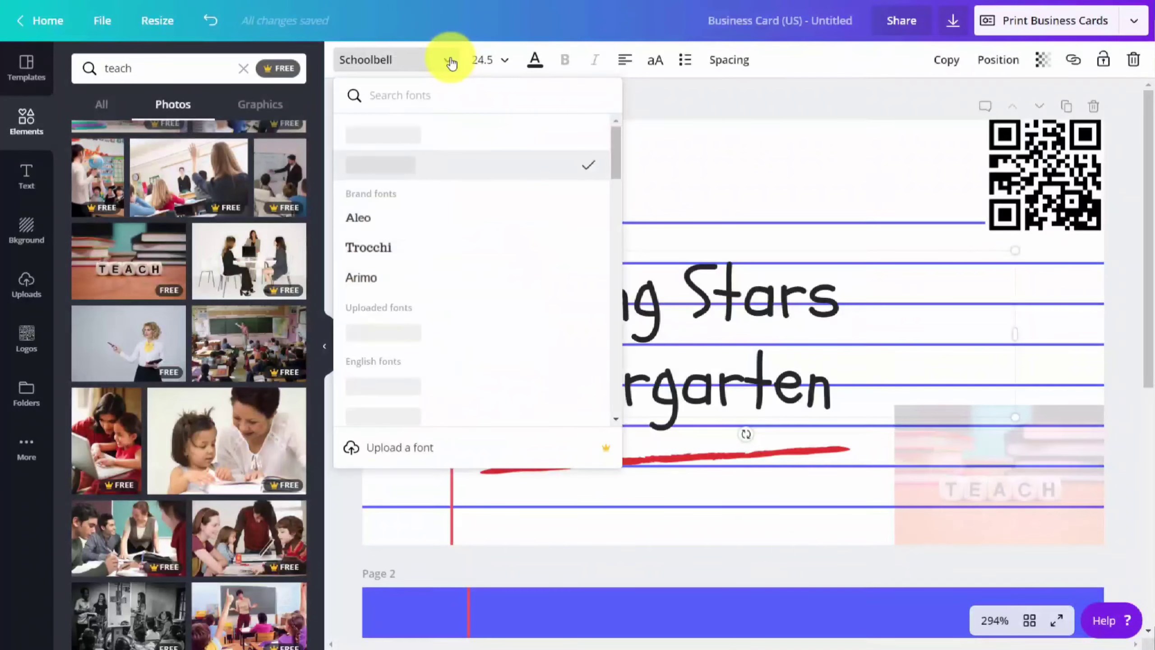
{"action": "left_click", "coordinate": [370, 283]}
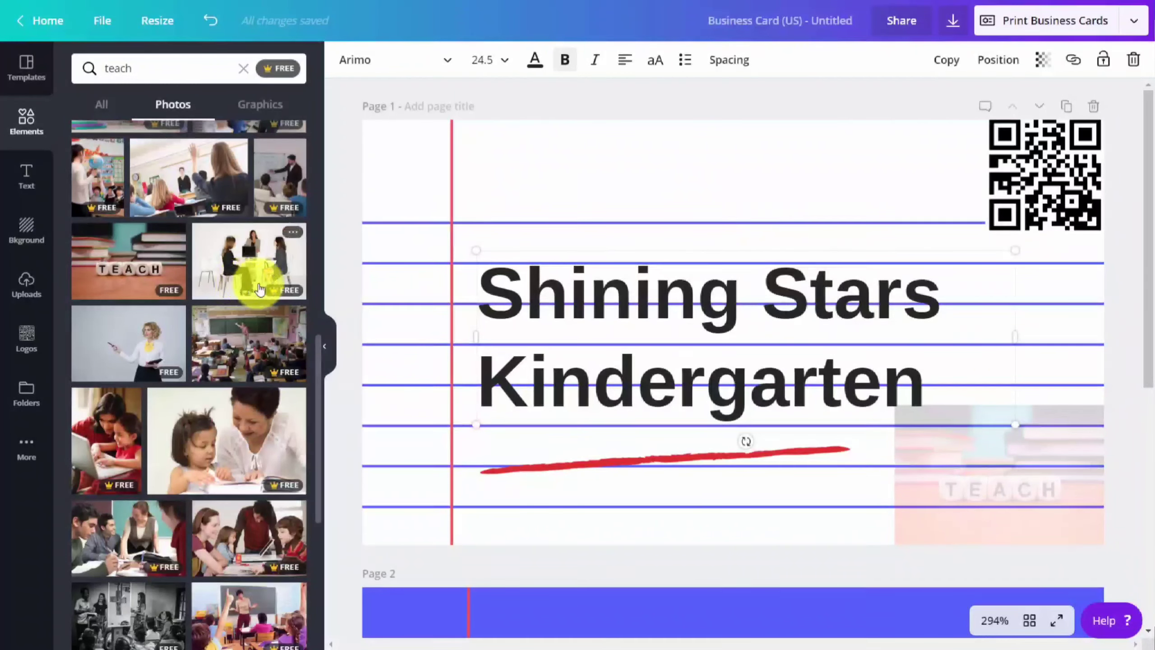
Open the business card print order, review its print and delivery options, and set the quantity to 2,000 copies.
{"action": "left_click", "coordinate": [1031, 23]}
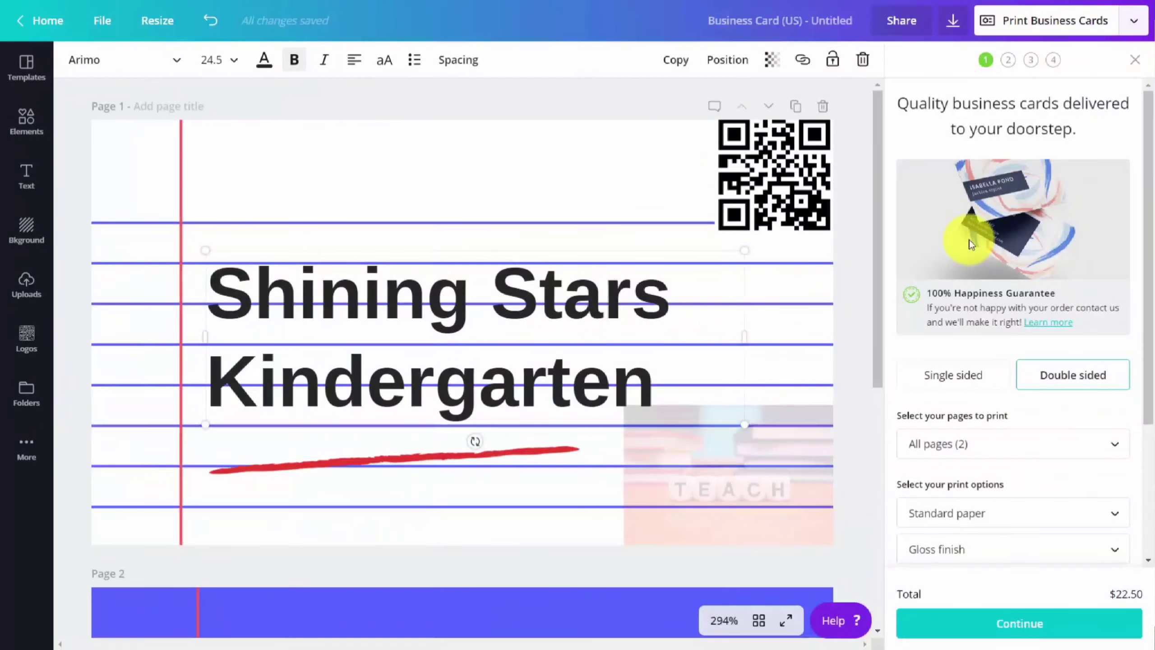
{"action": "scroll", "coordinate": [980, 226], "scroll_direction": "down", "scroll_amount": 2}
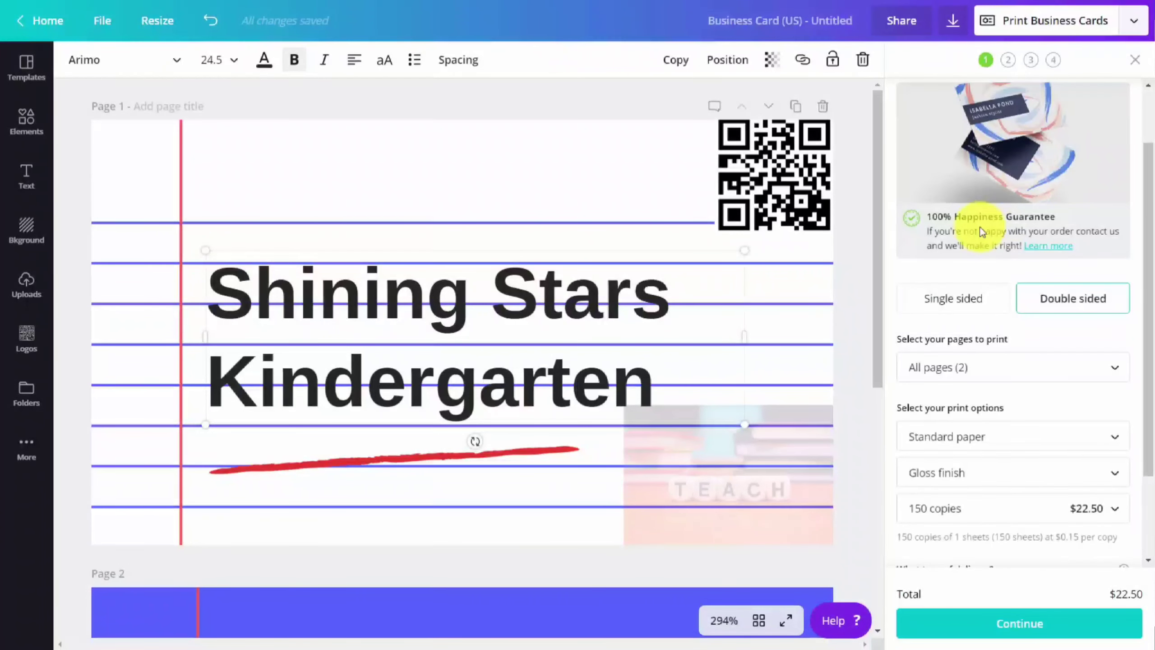
{"action": "scroll", "coordinate": [980, 227], "scroll_direction": "down", "scroll_amount": 1}
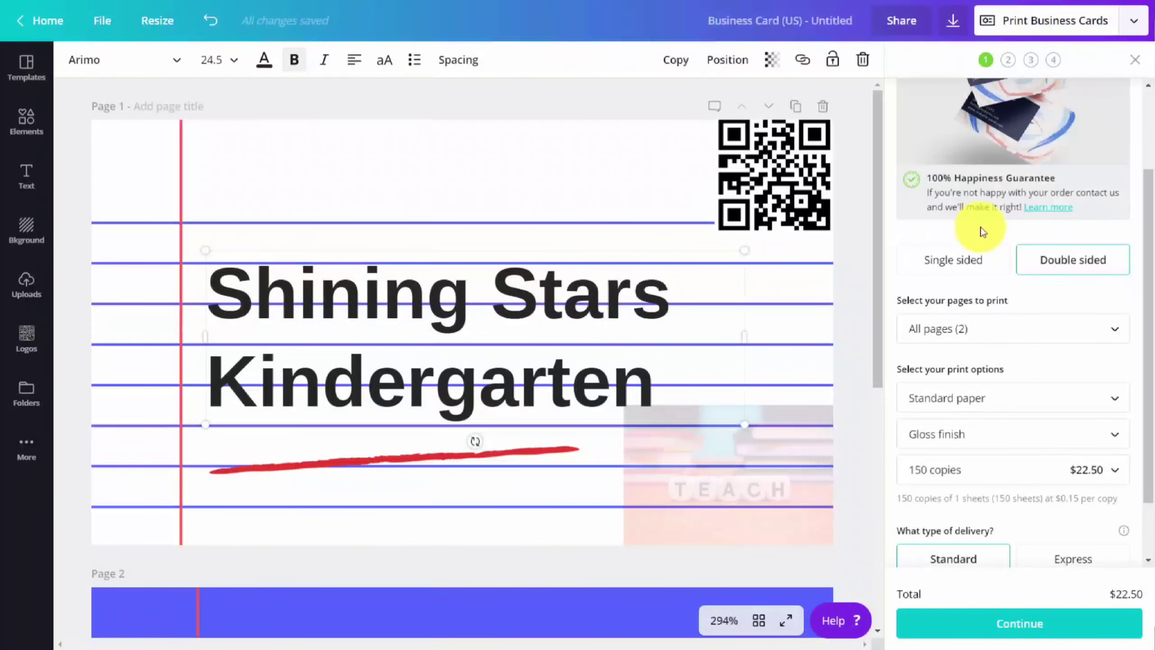
{"action": "scroll", "coordinate": [980, 227], "scroll_direction": "down", "scroll_amount": 2}
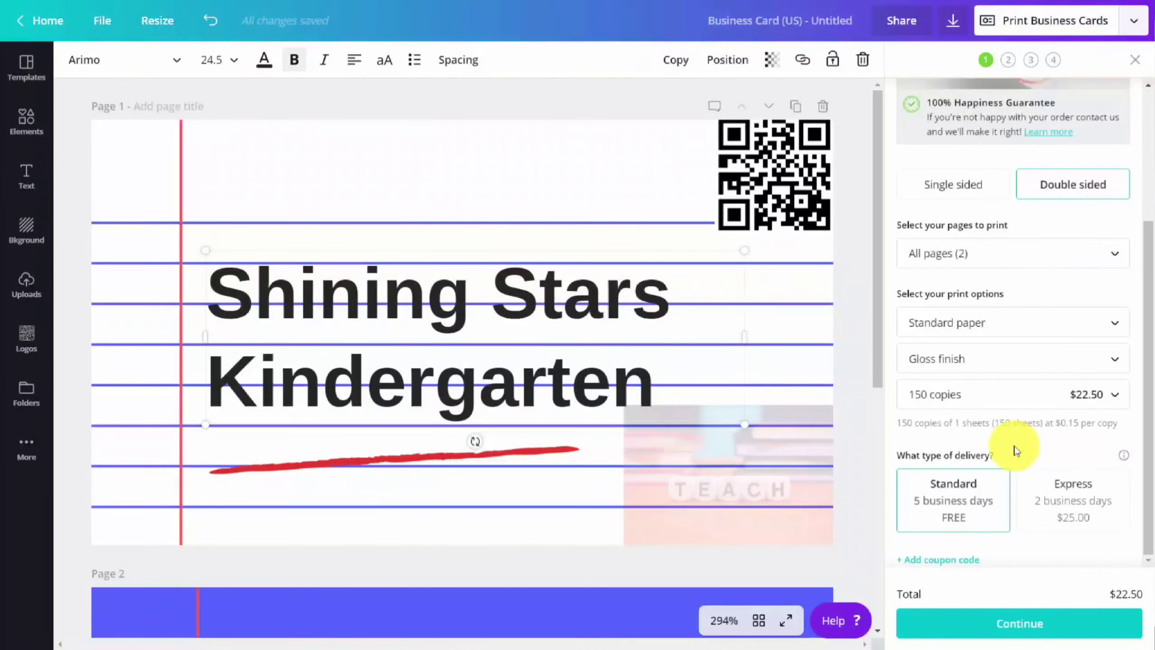
{"action": "left_click", "coordinate": [1044, 400]}
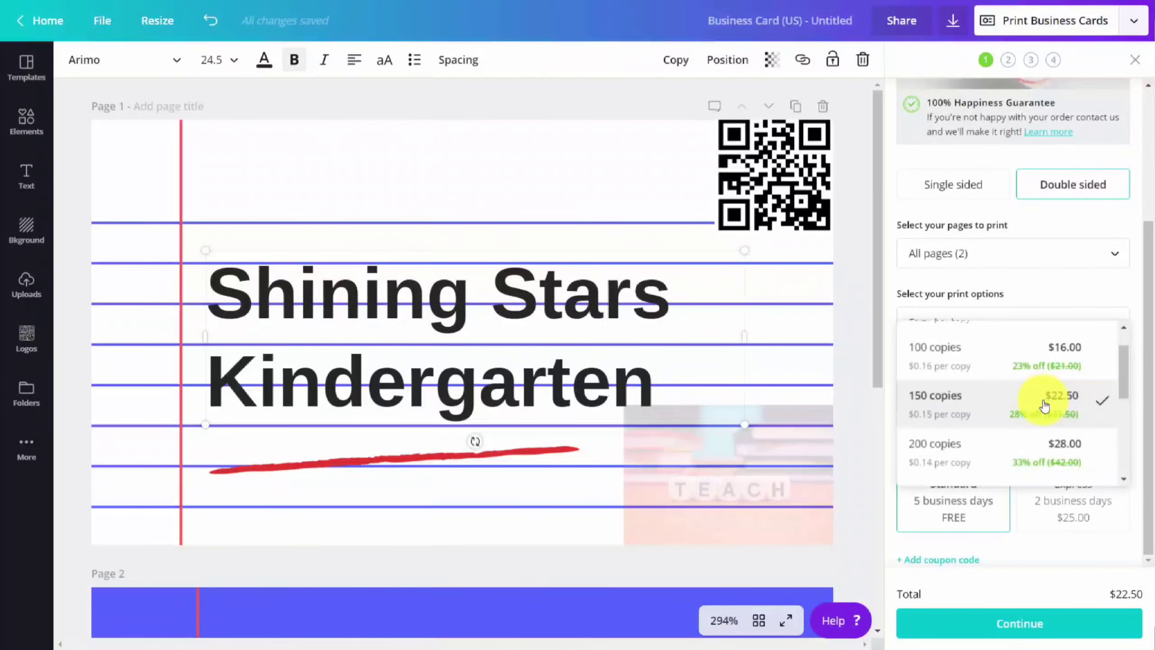
{"action": "scroll", "coordinate": [1042, 405], "scroll_direction": "down", "scroll_amount": 5}
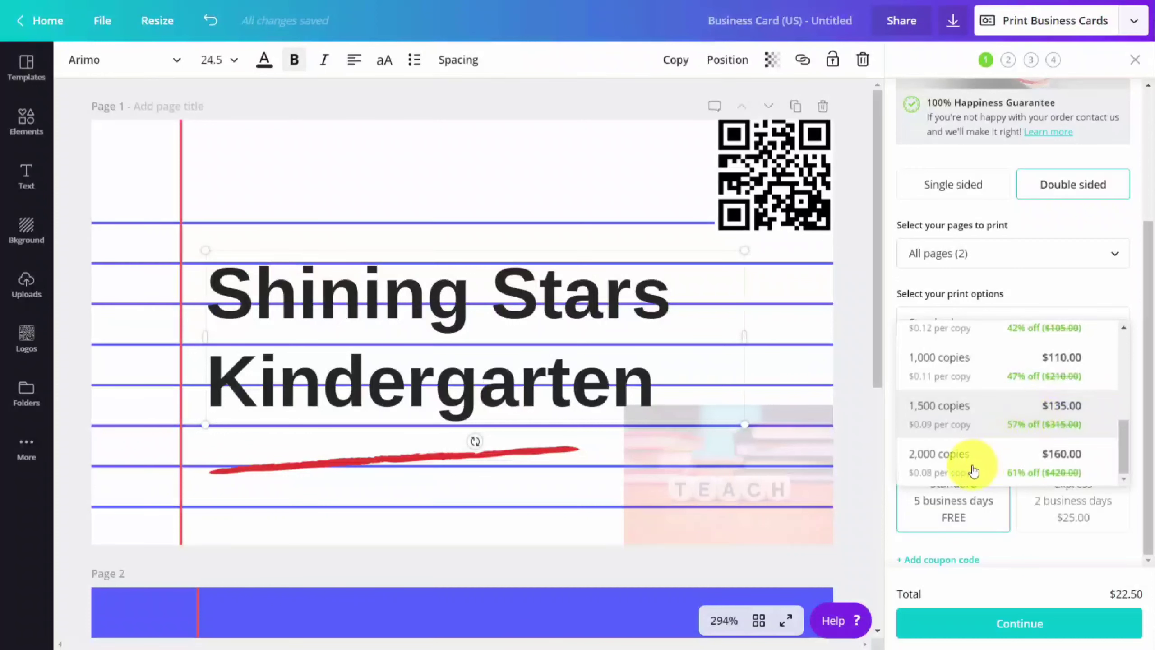
{"action": "left_click", "coordinate": [971, 459]}
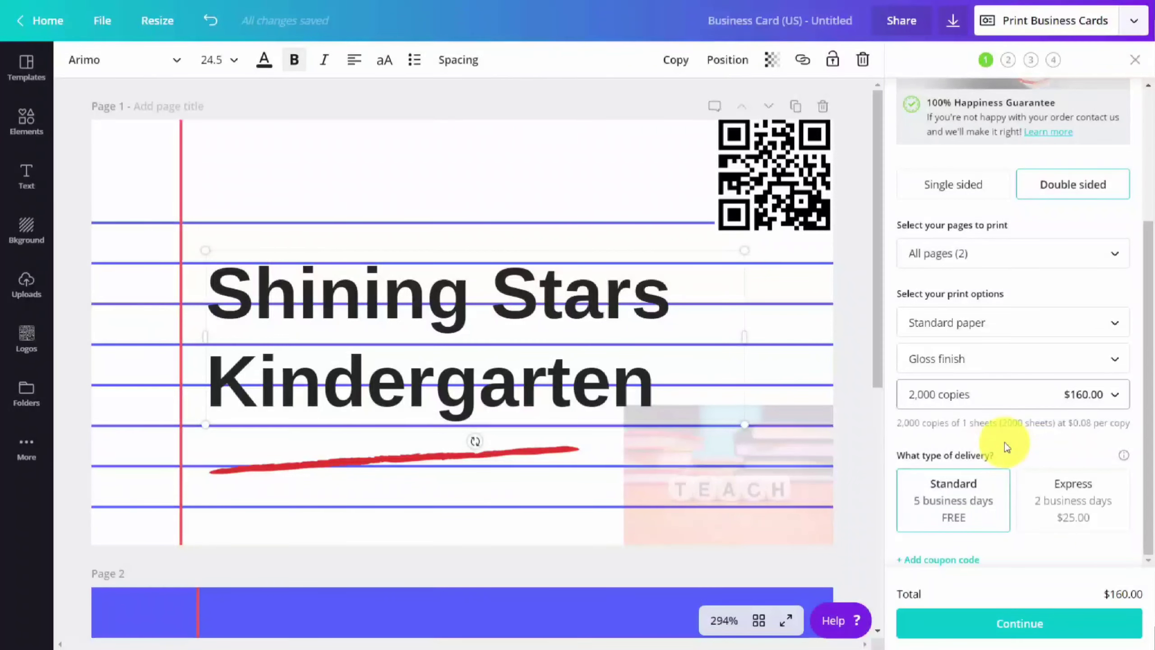
{"action": "scroll", "coordinate": [1004, 442], "scroll_direction": "up", "scroll_amount": 5}
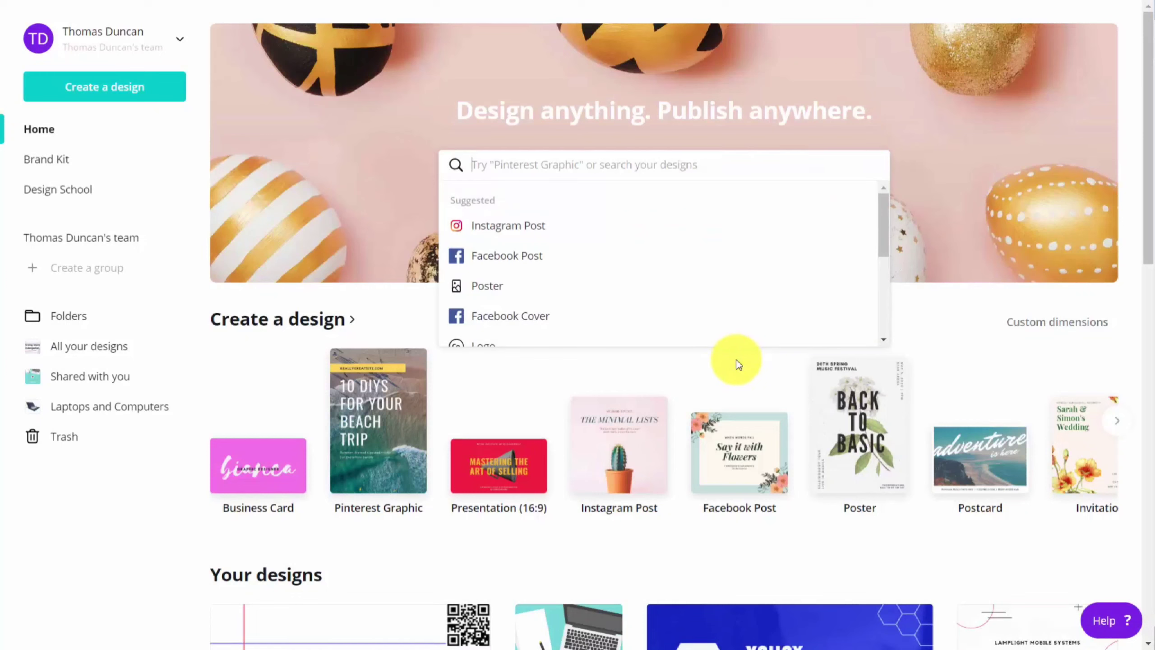
Search the design types for "facebook" from the home page and create a new Facebook Event Cover design.
{"action": "type", "text": "fa"}
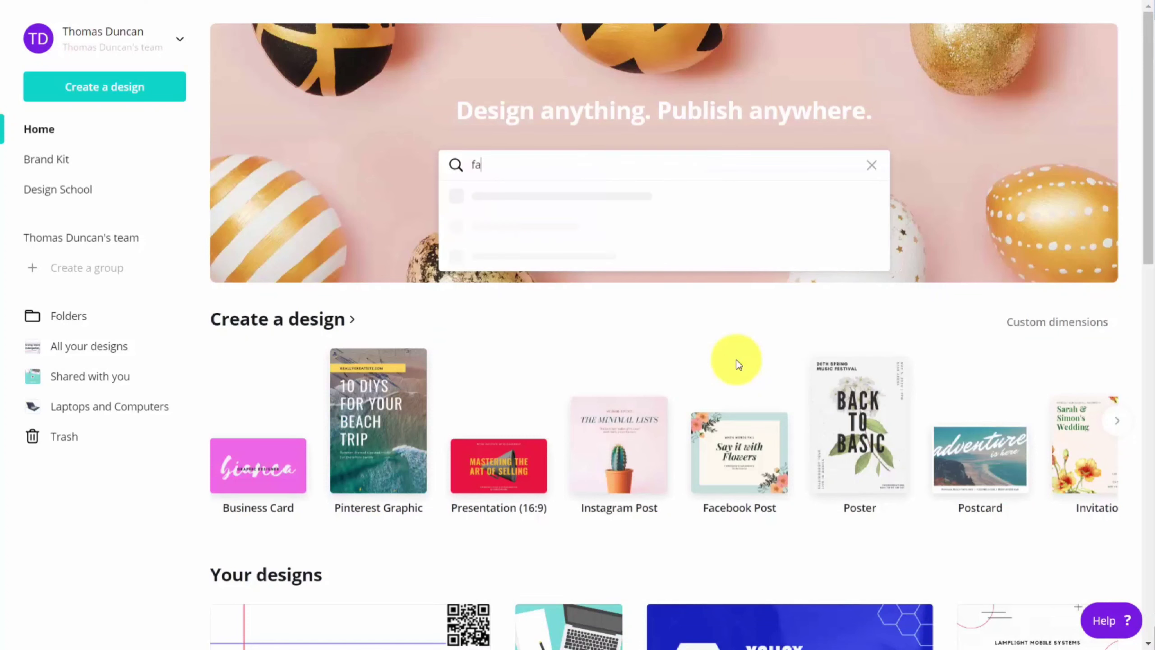
{"action": "type", "text": "cebook"}
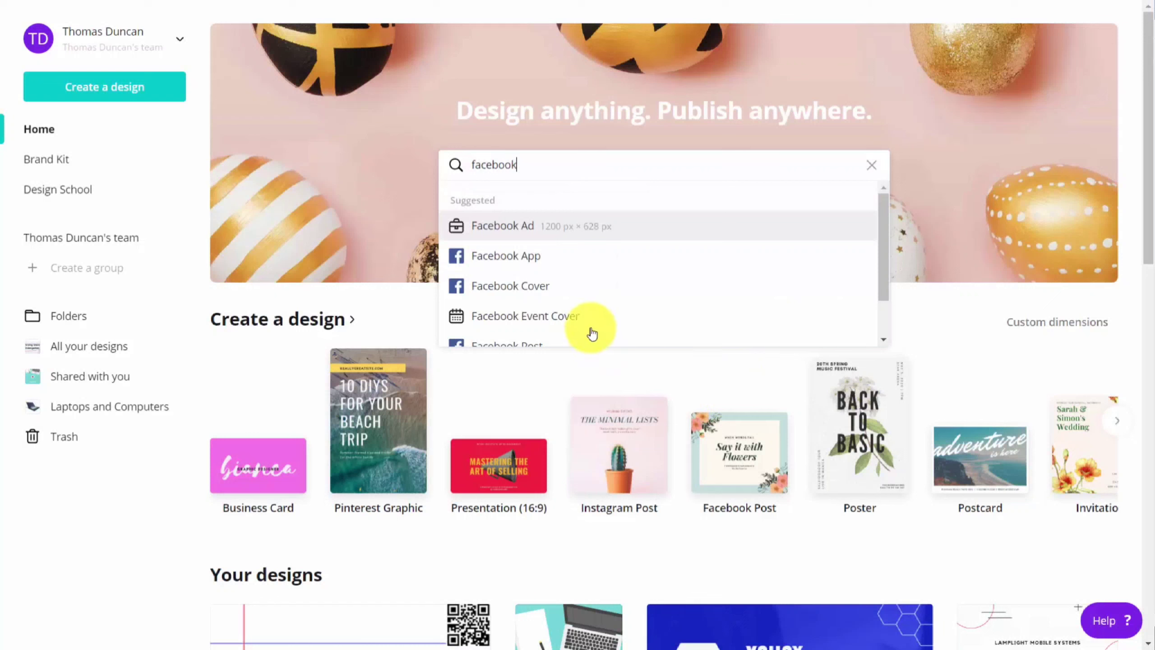
{"action": "scroll", "coordinate": [590, 327], "scroll_direction": "down", "scroll_amount": 1}
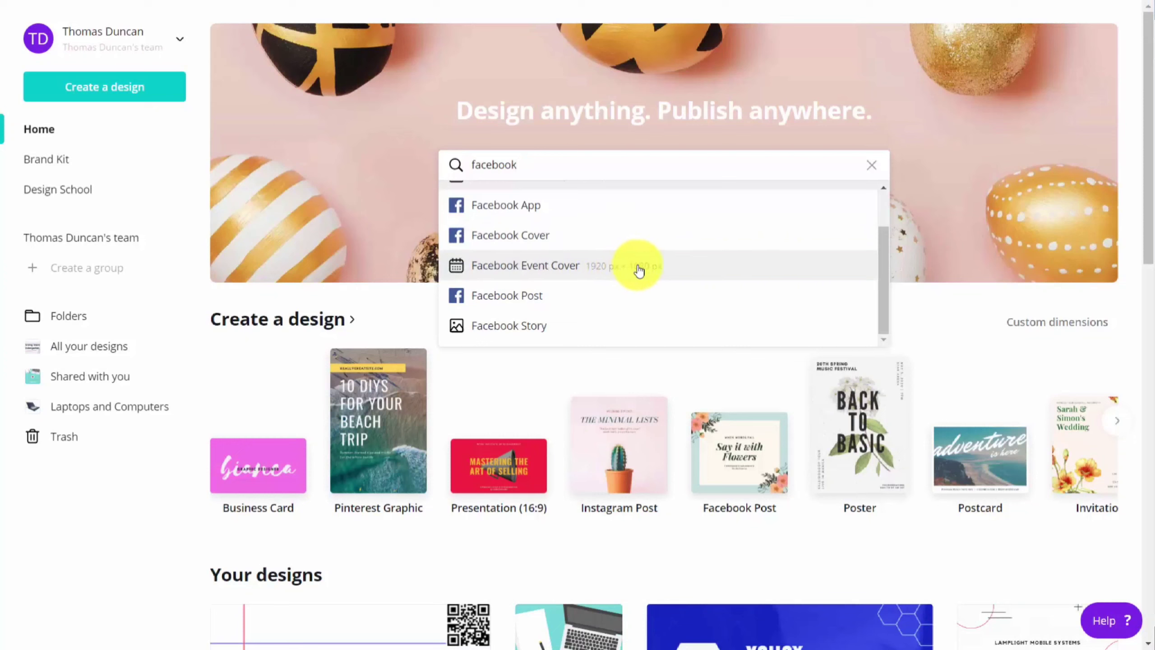
{"action": "left_click", "coordinate": [553, 273]}
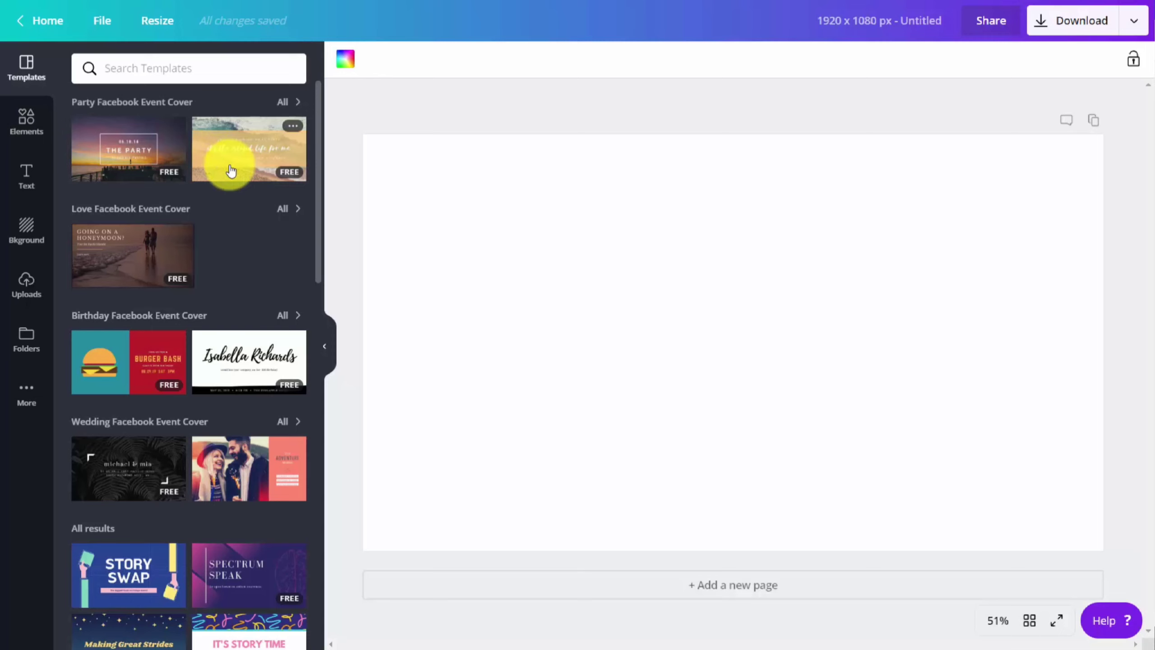
Search the templates for "marketing" and apply the blue Global Biz Summit template to the event cover.
{"action": "left_click", "coordinate": [125, 69]}
{"action": "type", "text": "marketing"}
{"action": "key", "text": "Return"}
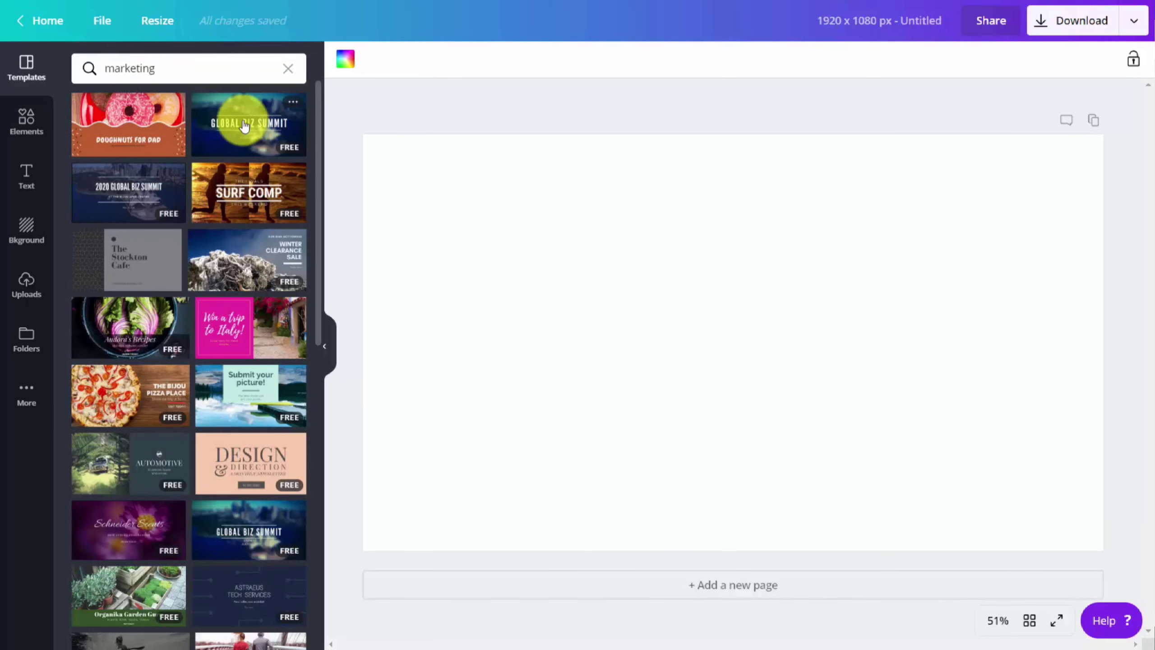
{"action": "left_click", "coordinate": [244, 126]}
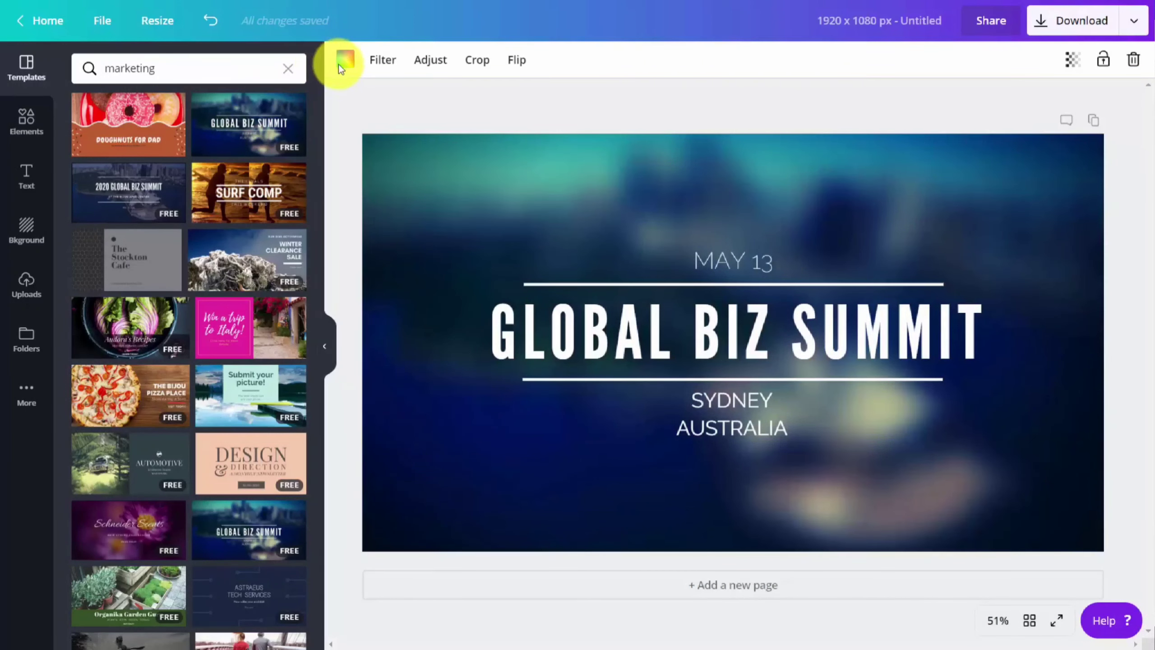
Replace the event cover's background with the green brand colour.
{"action": "left_click", "coordinate": [345, 63]}
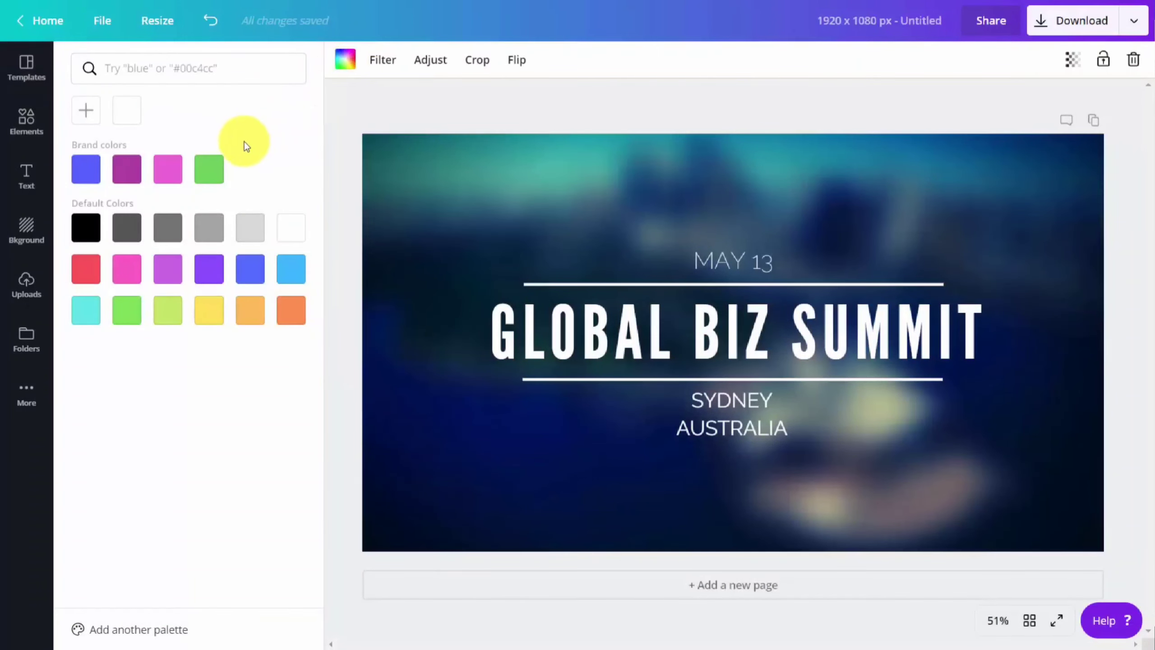
{"action": "left_click", "coordinate": [168, 169]}
{"action": "left_click", "coordinate": [209, 170]}
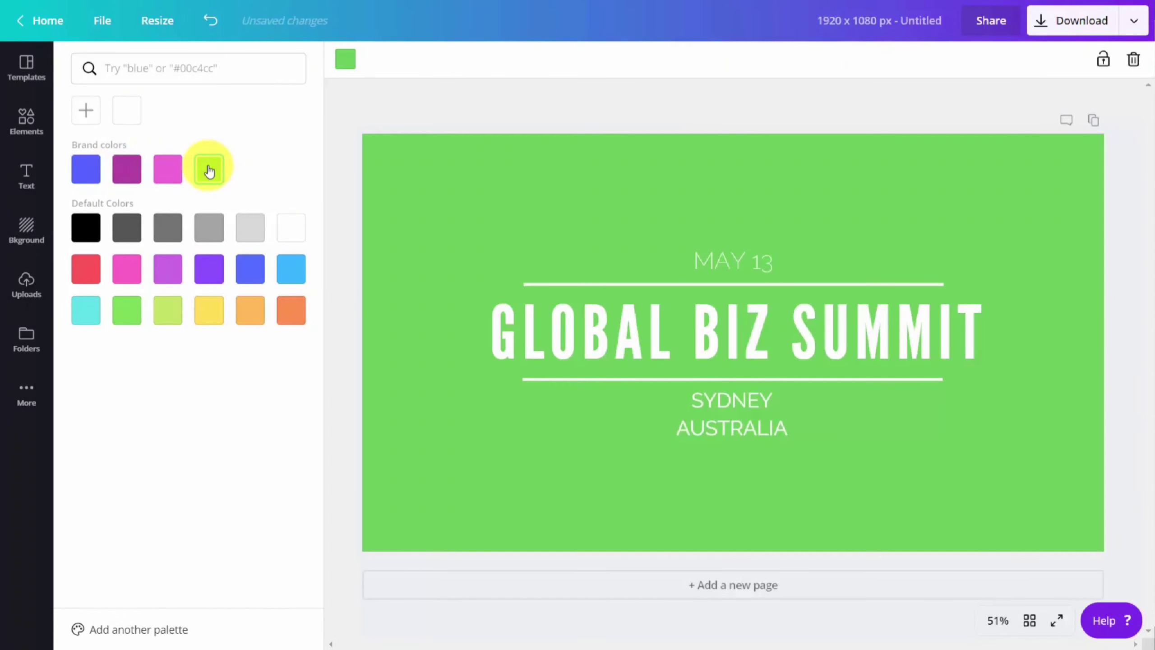
Add the QR code from the Logos folder to the event cover, scaled down in the design's upper-left corner.
{"action": "left_click", "coordinate": [26, 119]}
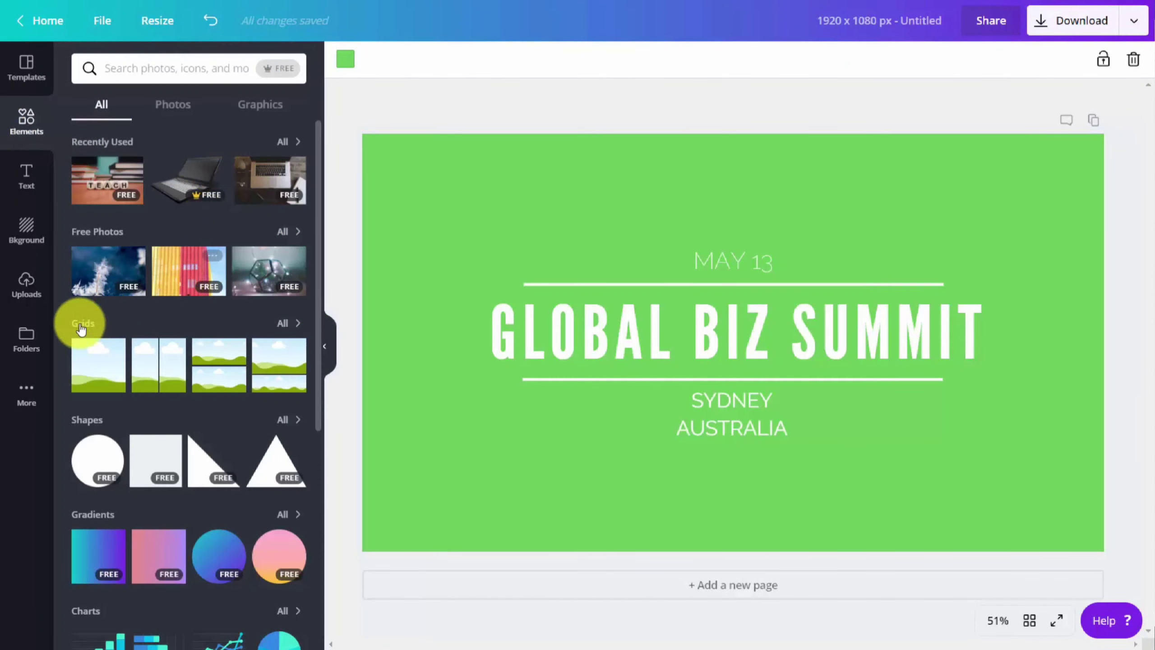
{"action": "left_click", "coordinate": [27, 339]}
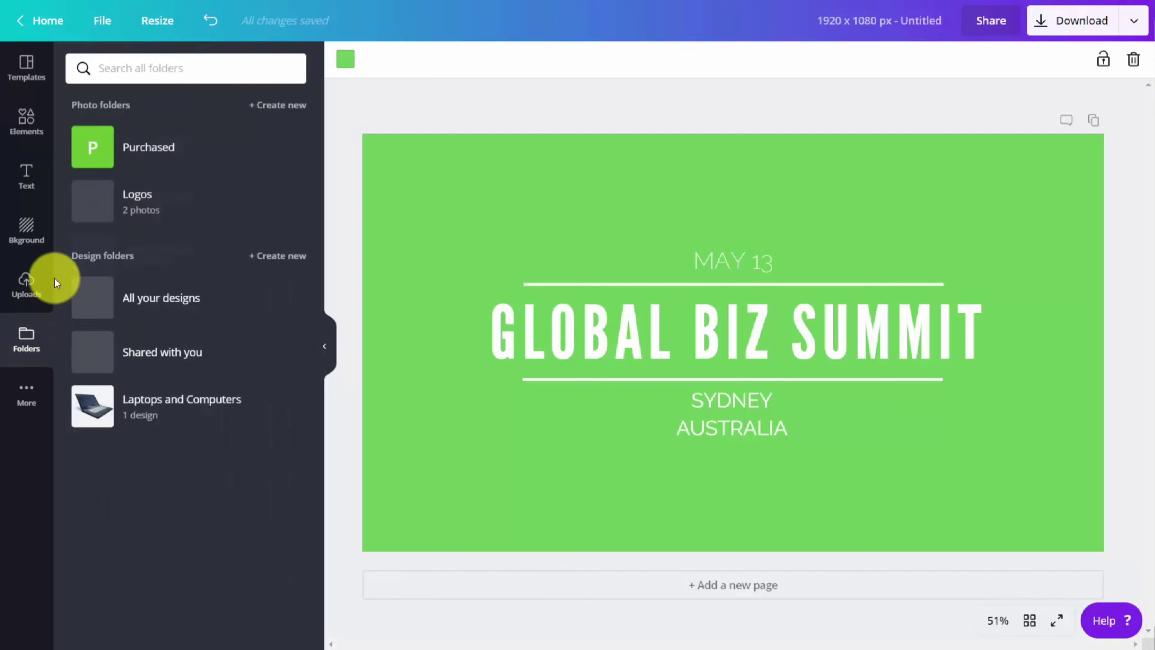
{"action": "left_click", "coordinate": [95, 219]}
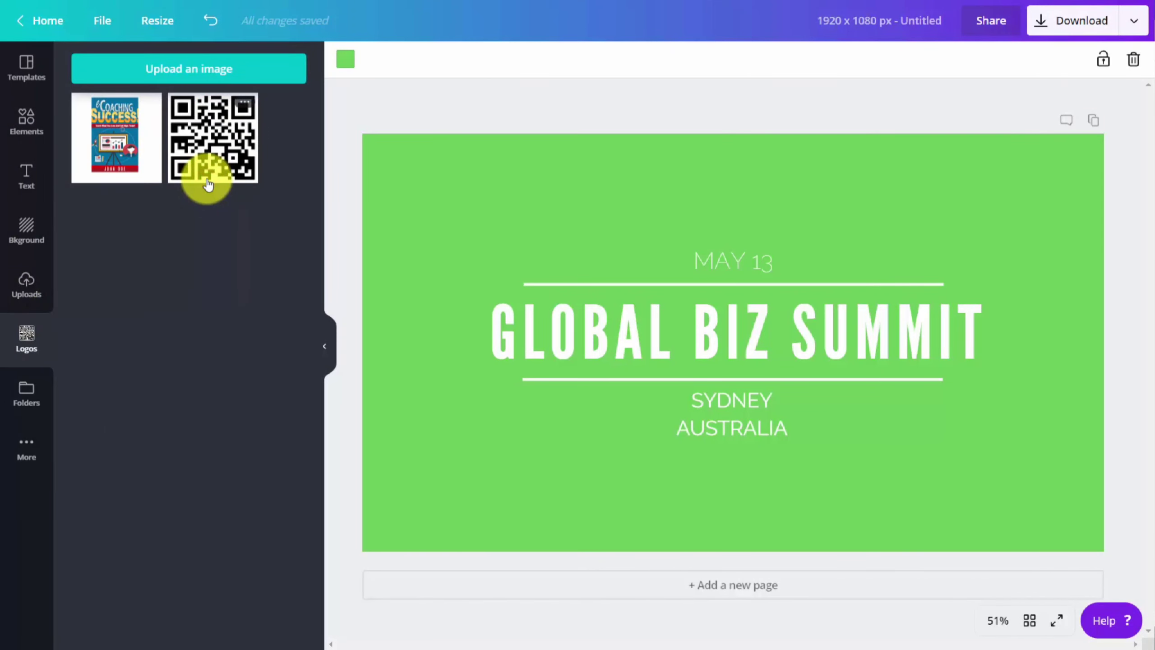
{"action": "left_click", "coordinate": [206, 181]}
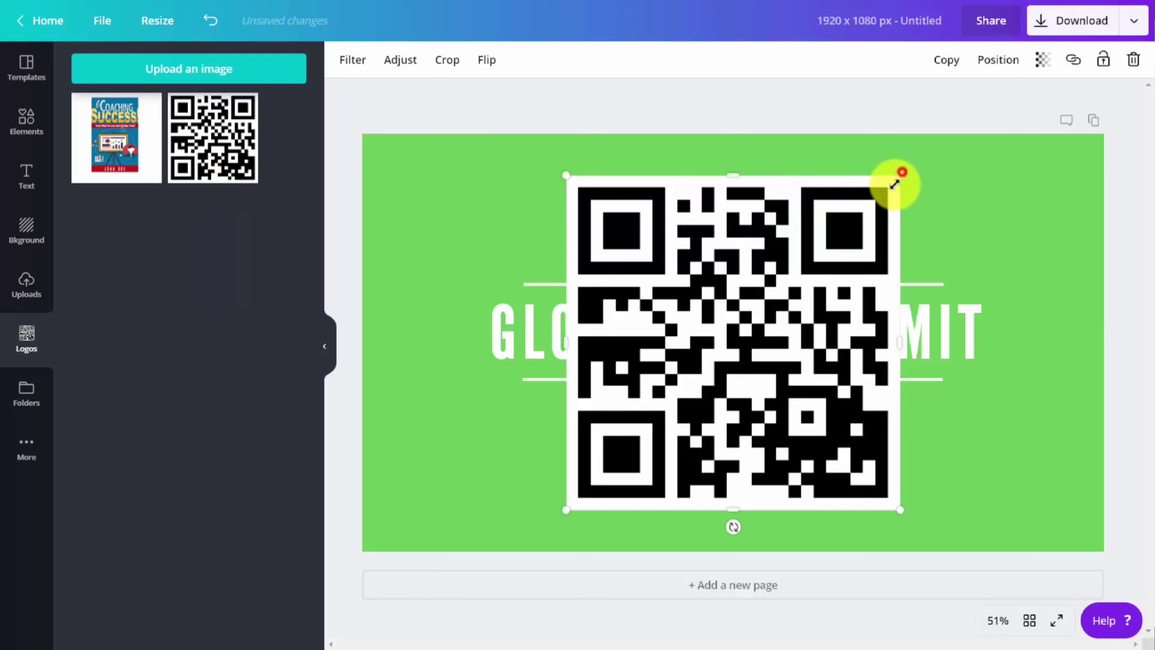
{"action": "left_click_drag", "start_coordinate": [896, 181], "coordinate": [652, 424]}
{"action": "left_click_drag", "start_coordinate": [586, 354], "coordinate": [446, 152]}
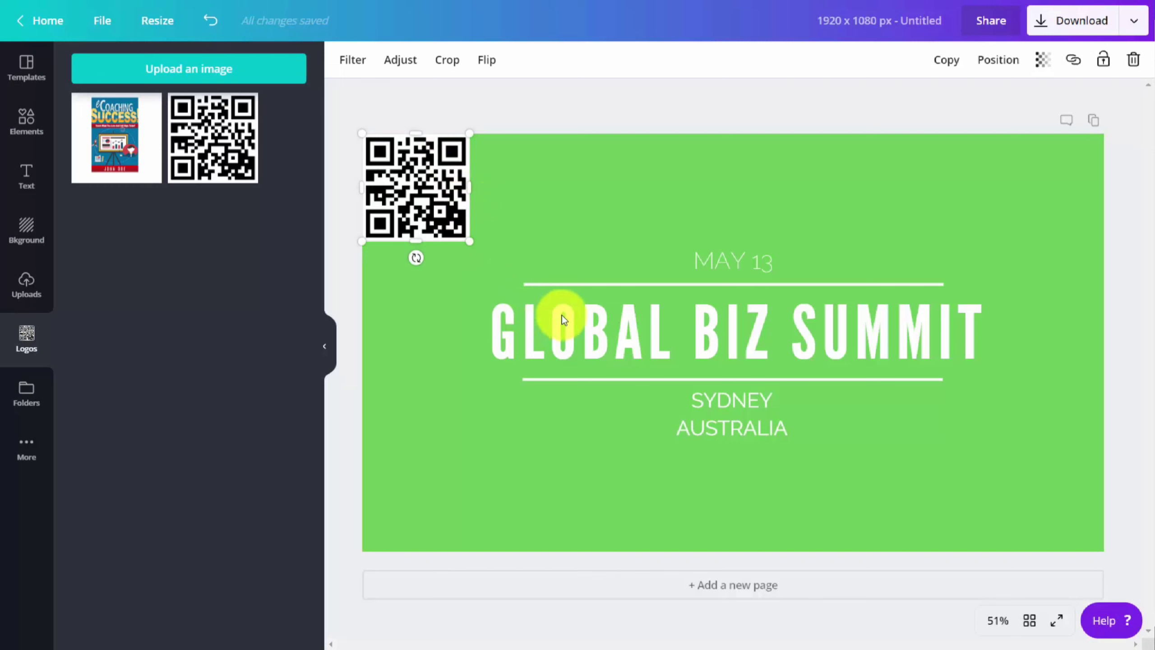
Change the GLOBAL BIZ SUMMIT heading to the brand font Aleo.
{"action": "double_click", "coordinate": [597, 322]}
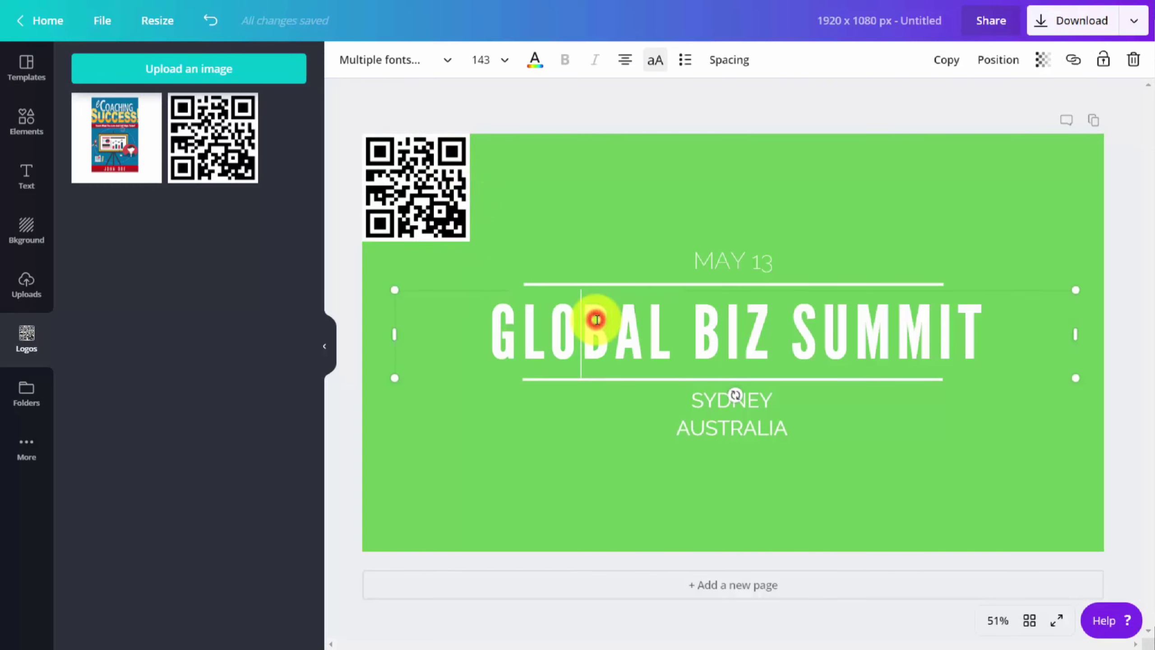
{"action": "triple_click", "coordinate": [596, 320]}
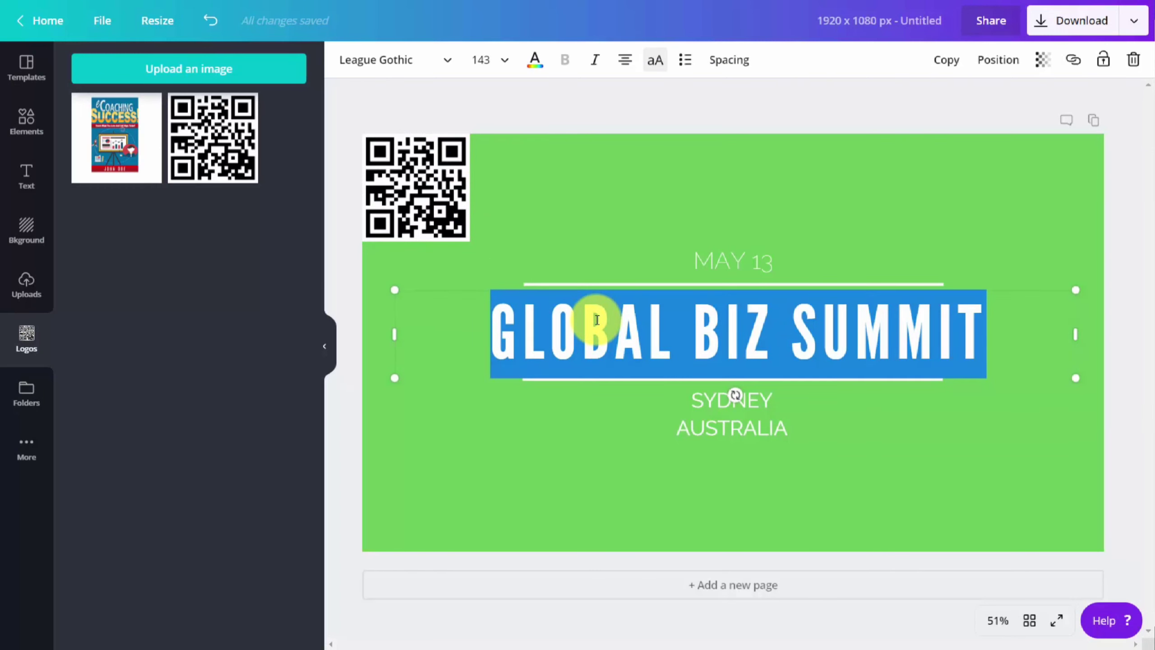
{"action": "left_click", "coordinate": [443, 55]}
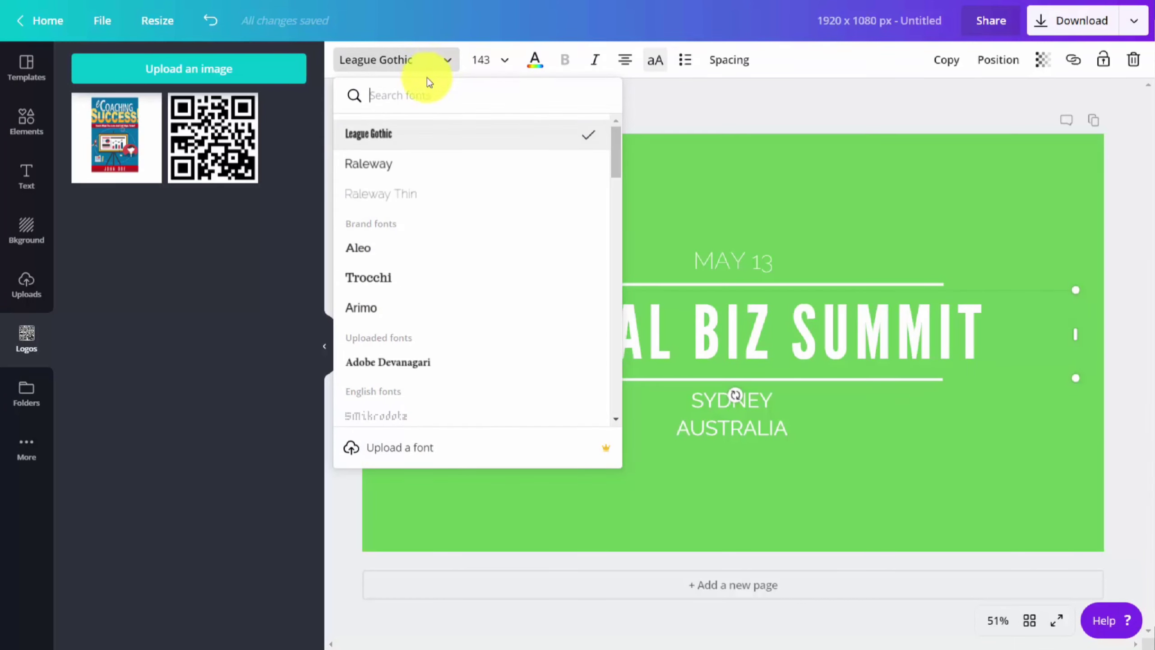
{"action": "left_click", "coordinate": [357, 255]}
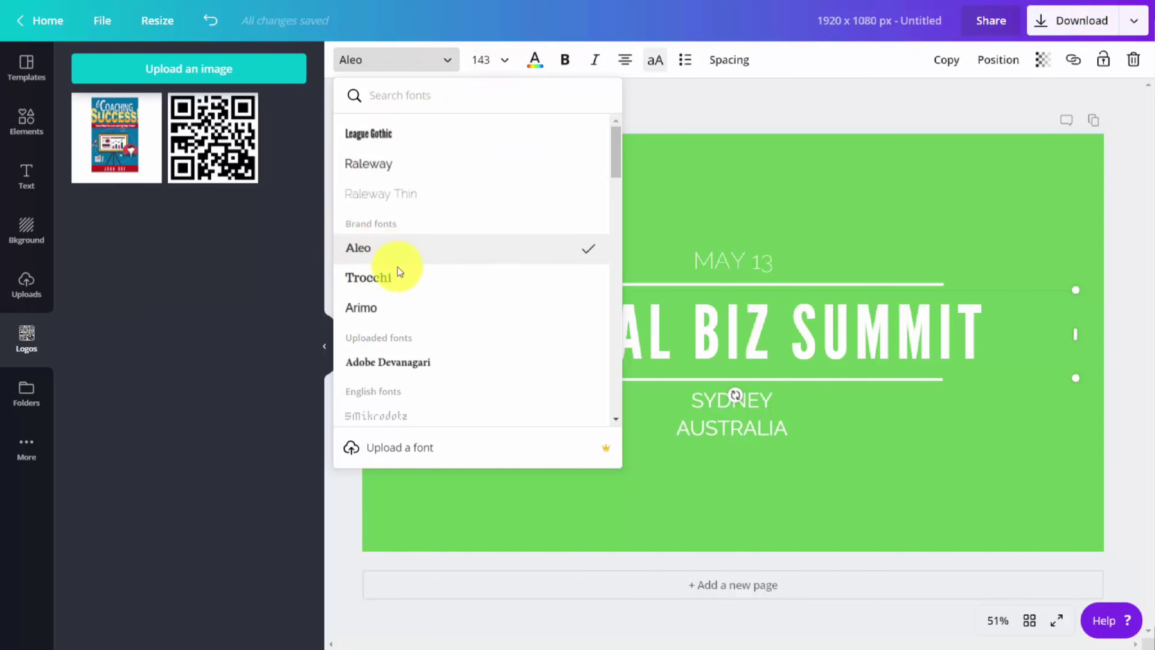
{"action": "left_click", "coordinate": [420, 312]}
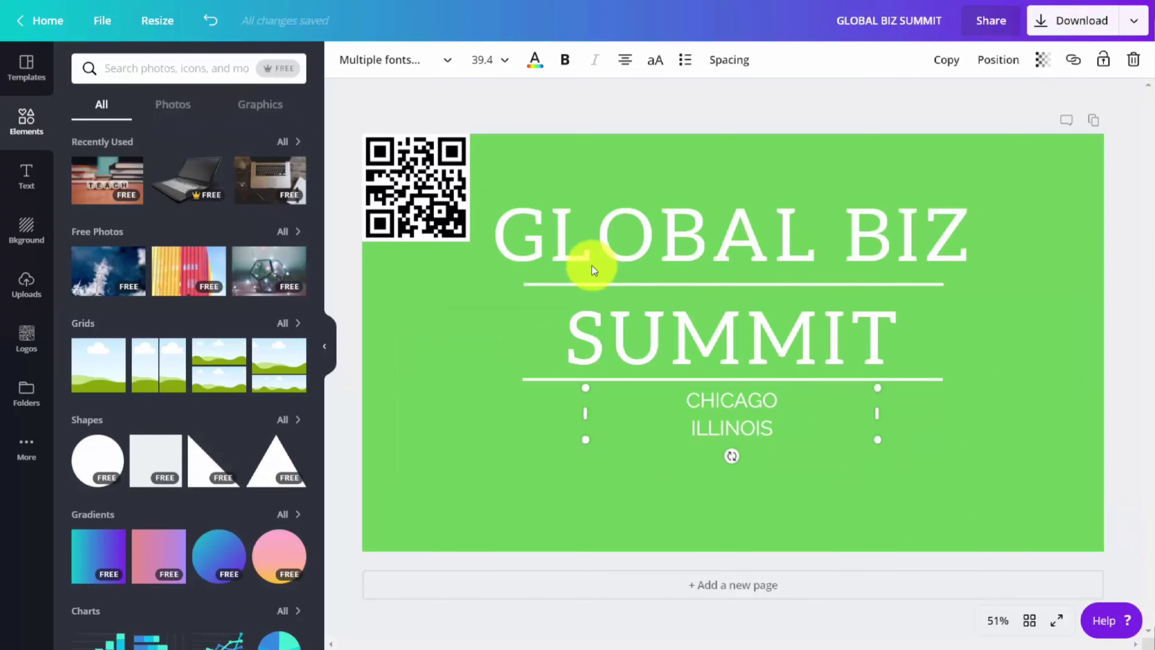
Add the recently used laptop photo, scaled down in the cover's lower-right corner and flipped horizontally.
{"action": "left_click", "coordinate": [189, 194]}
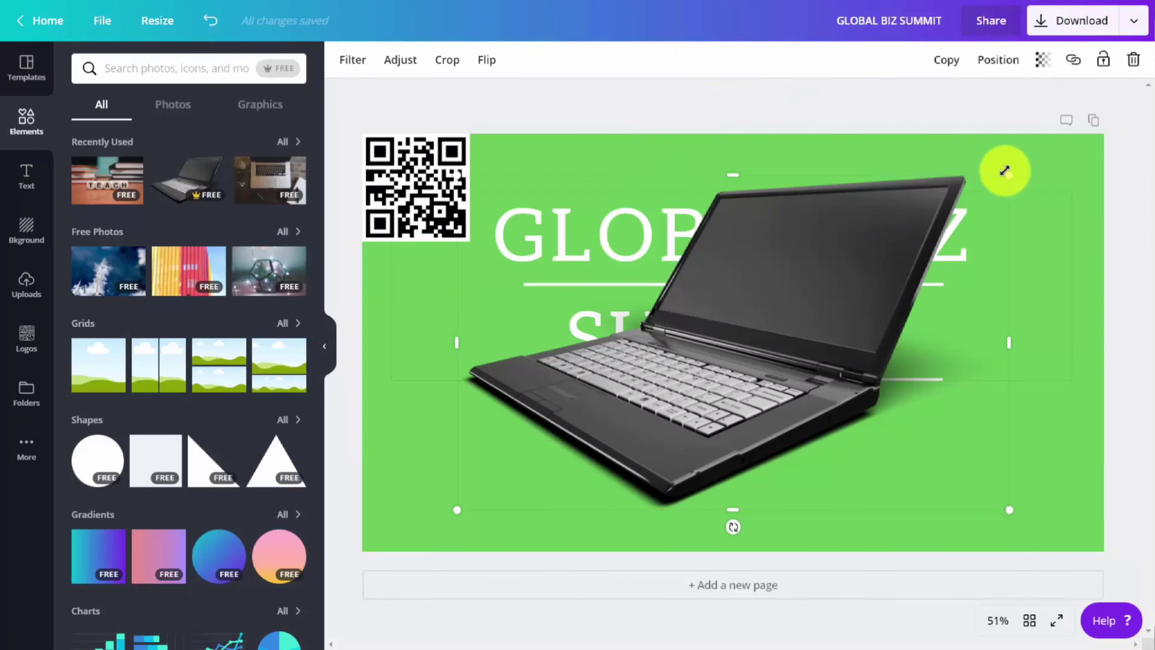
{"action": "left_click_drag", "start_coordinate": [994, 180], "coordinate": [679, 354]}
{"action": "left_click_drag", "start_coordinate": [619, 431], "coordinate": [1018, 456]}
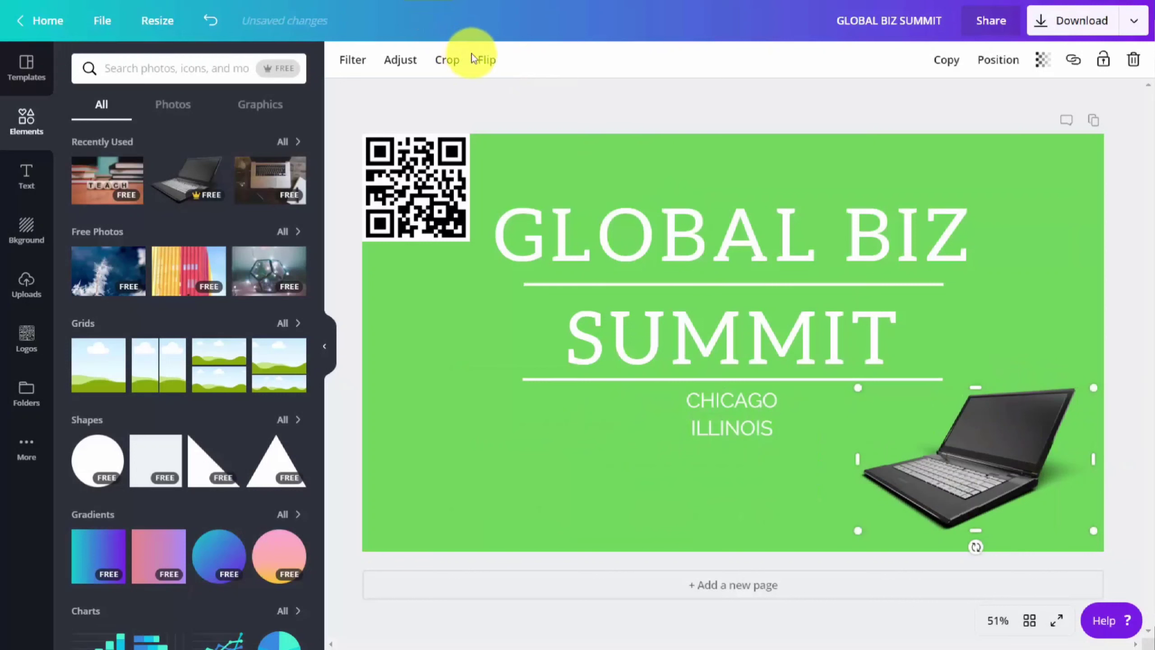
{"action": "left_click", "coordinate": [485, 59]}
{"action": "left_click", "coordinate": [508, 98]}
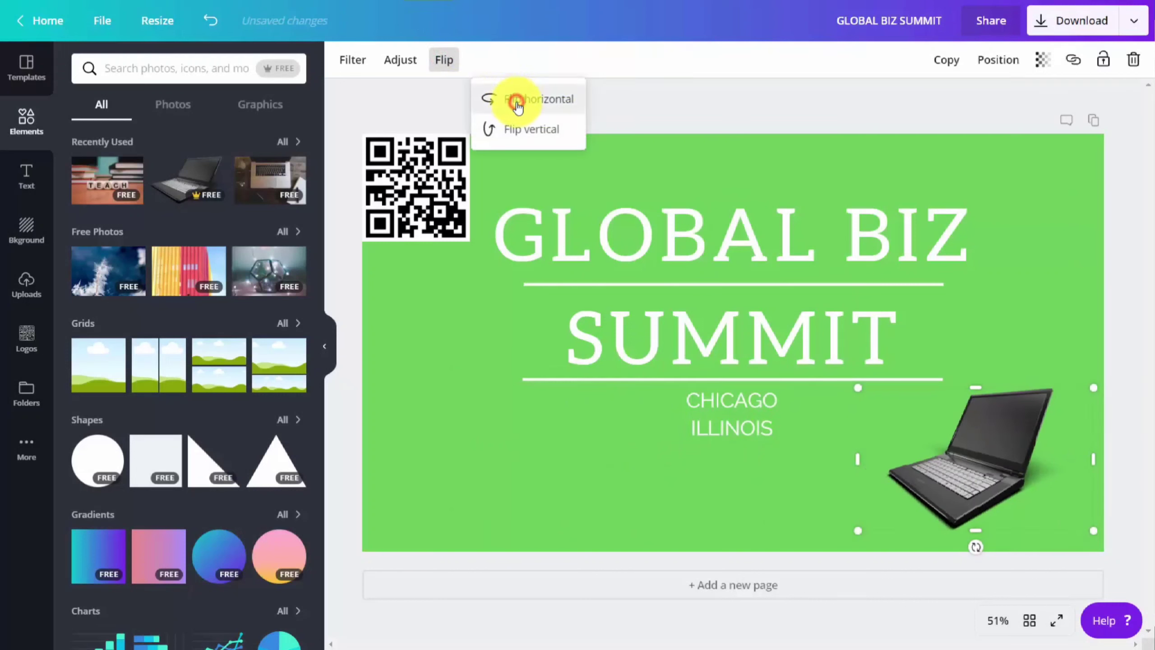
{"action": "left_click", "coordinate": [1134, 21]}
{"action": "left_click", "coordinate": [529, 391]}
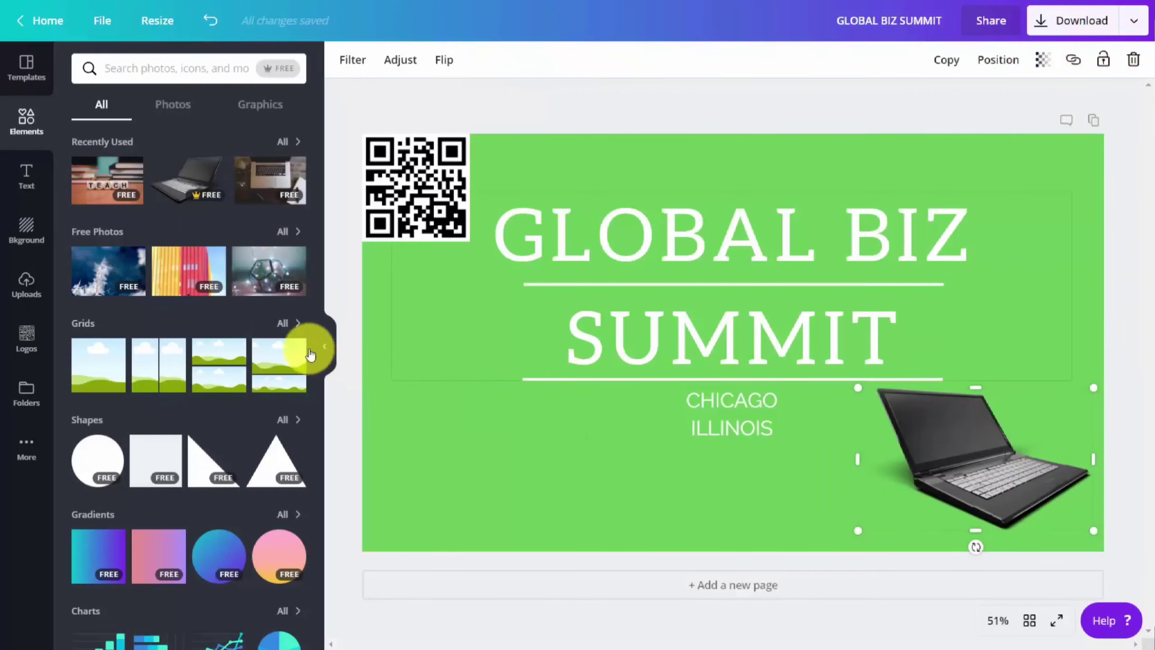
Download the event cover as a PNG and save it as GLOBAL BIZ SUMMIT.png in the "images downloaded" folder.
{"action": "left_click", "coordinate": [1044, 32]}
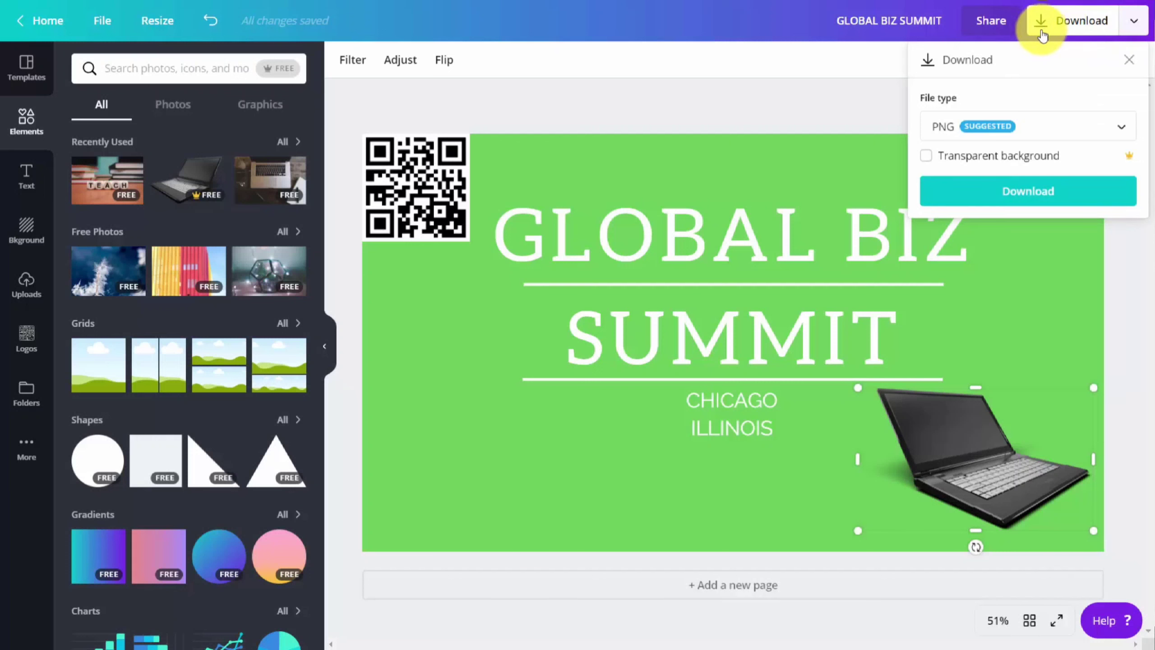
{"action": "left_click", "coordinate": [1035, 123]}
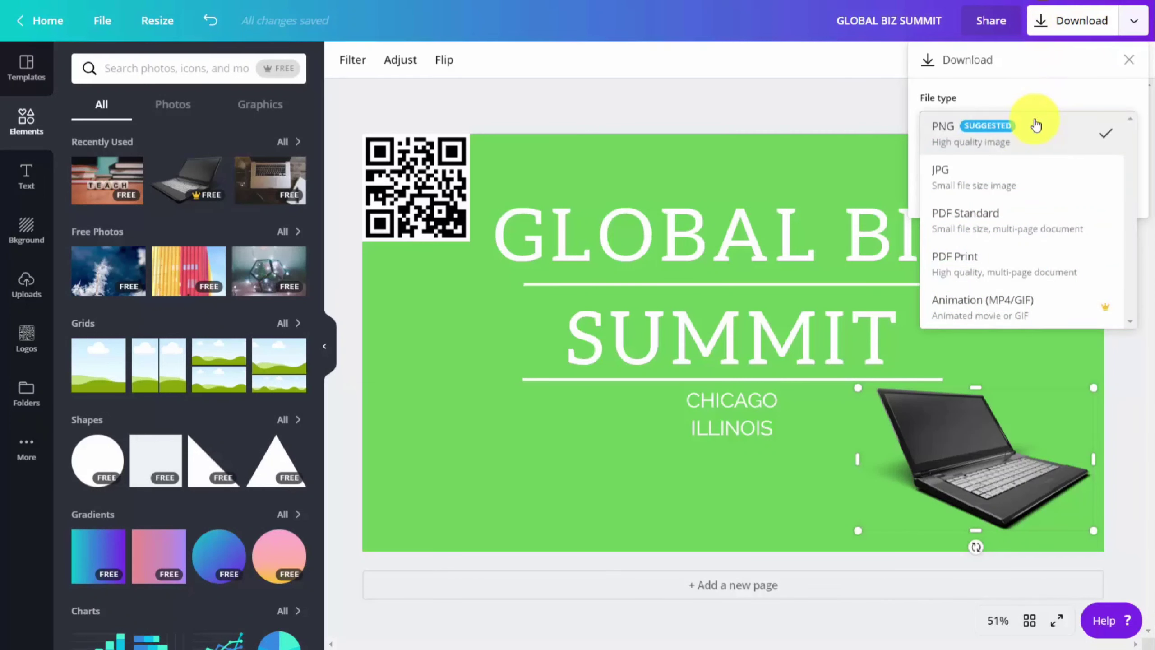
{"action": "left_click", "coordinate": [1002, 145]}
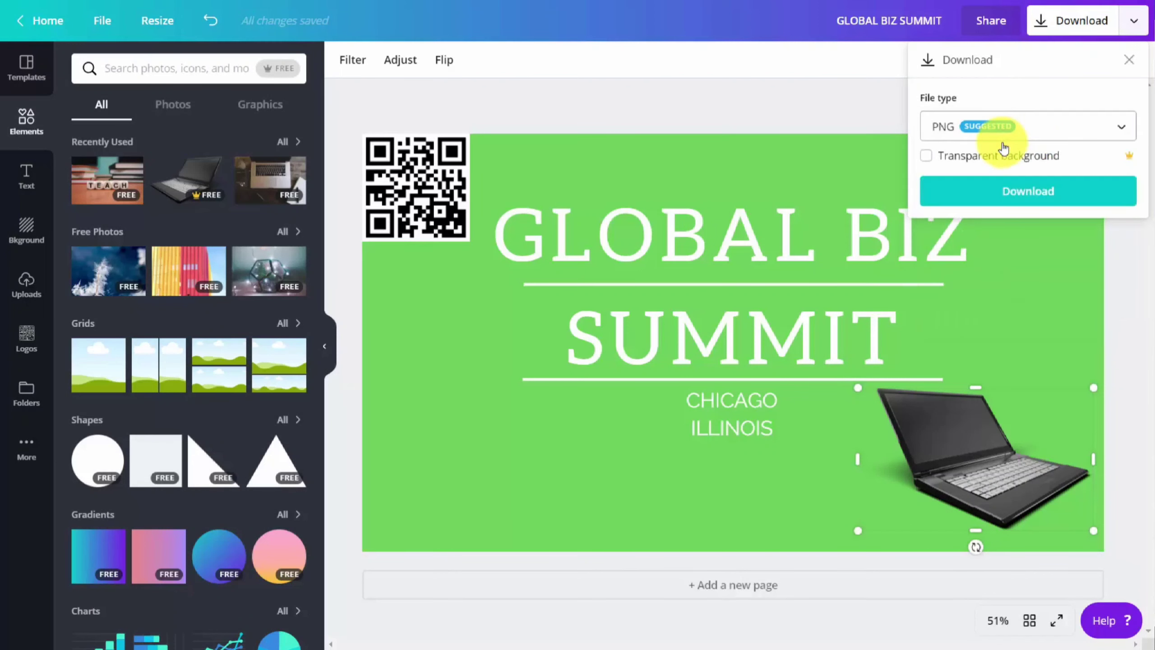
{"action": "left_click", "coordinate": [1013, 198]}
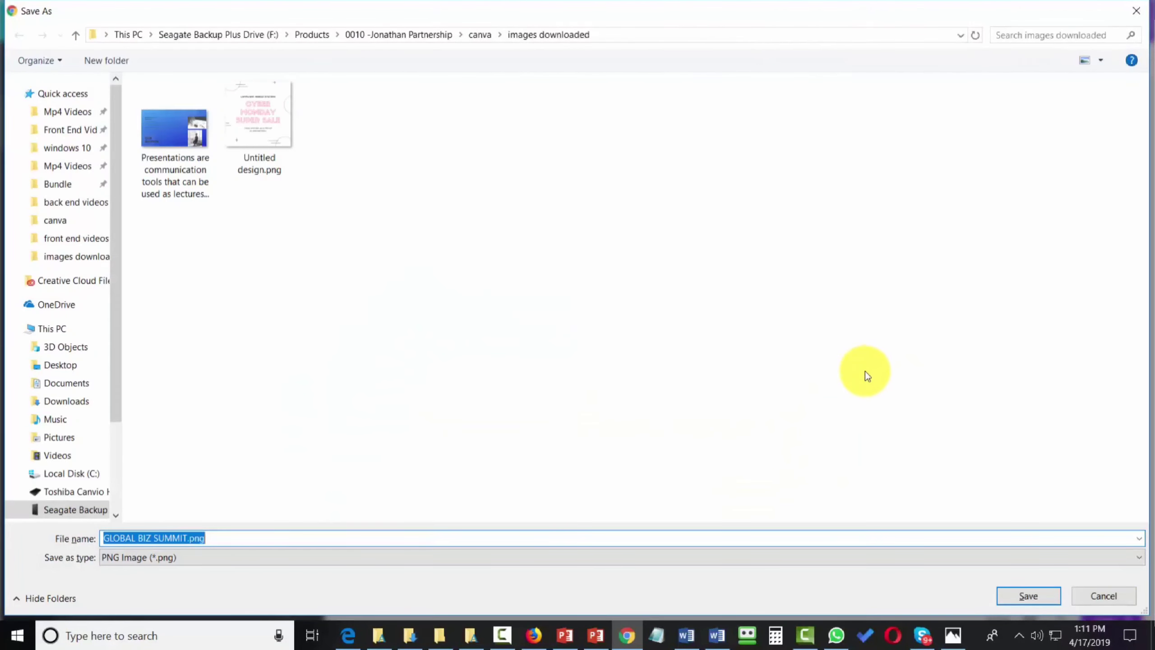
{"action": "left_click", "coordinate": [1021, 590]}
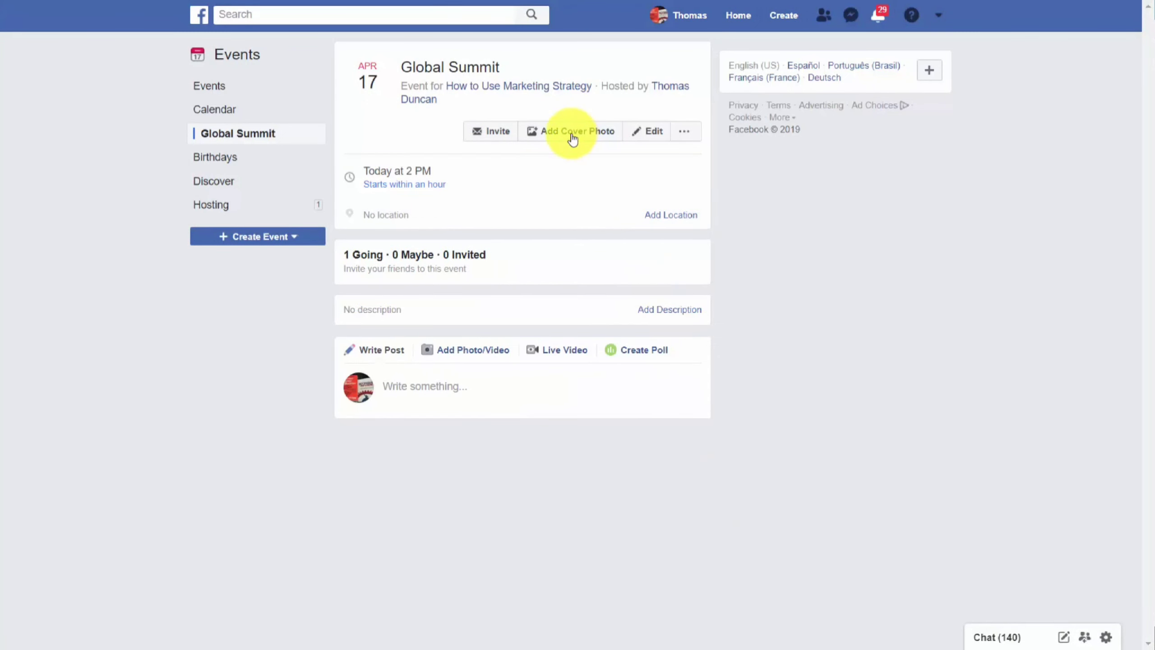
Upload the green Global Biz Summit image as the cover photo of the Global Summit event on Facebook and save the event.
{"action": "left_click", "coordinate": [573, 138]}
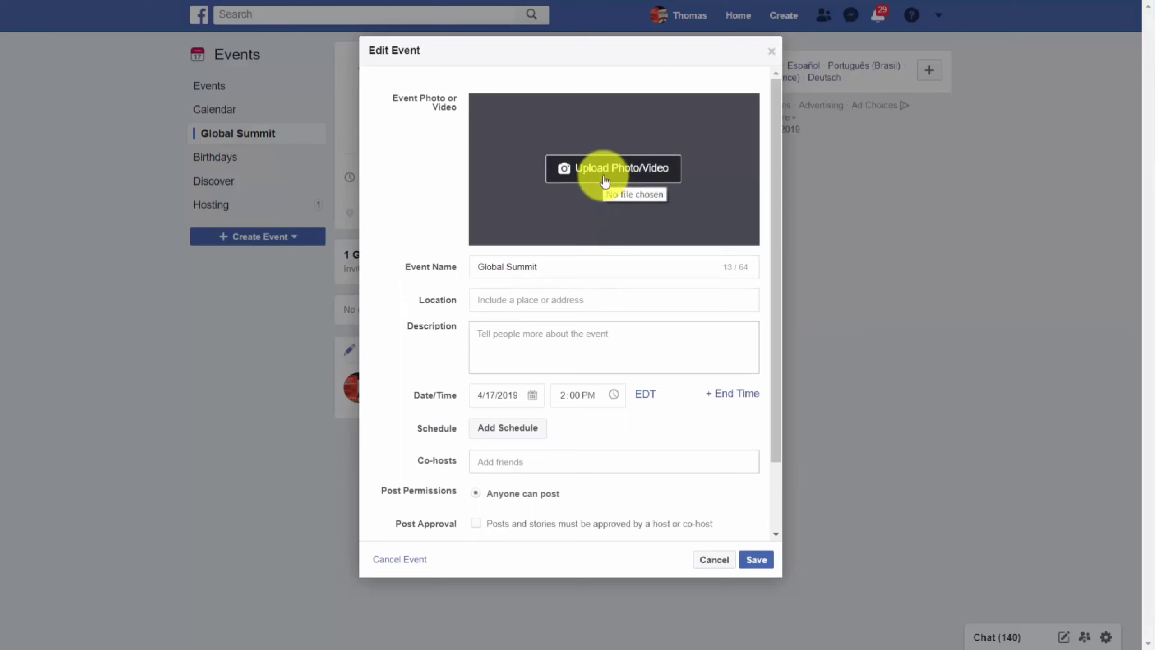
{"action": "left_click", "coordinate": [604, 178]}
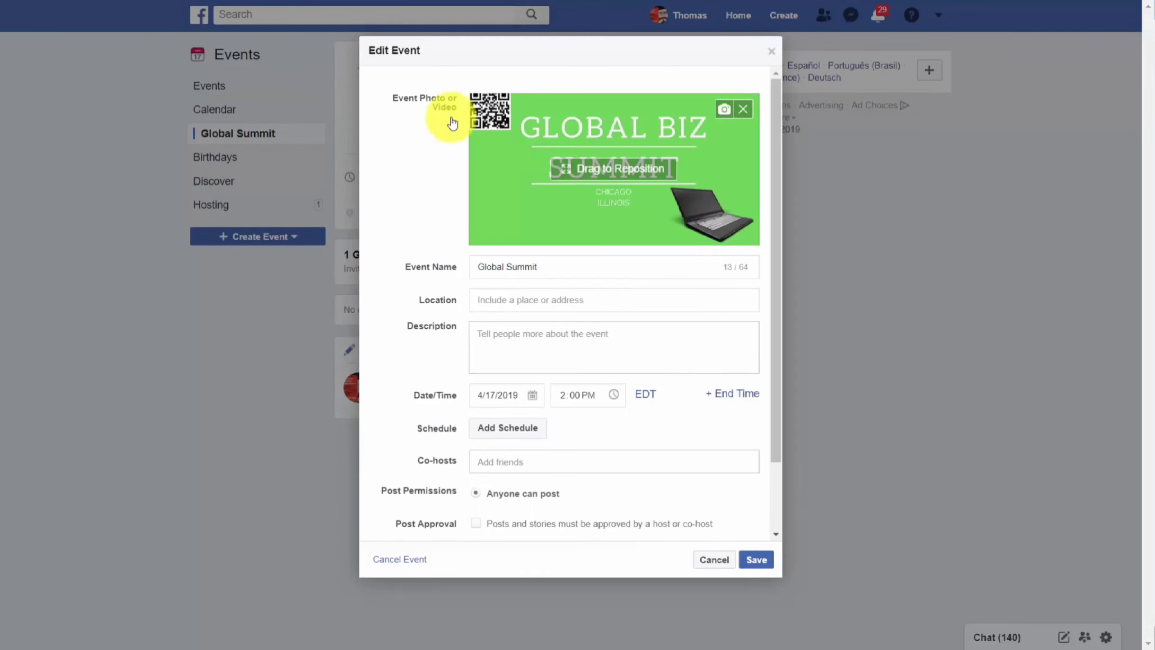
{"action": "left_click", "coordinate": [755, 559]}
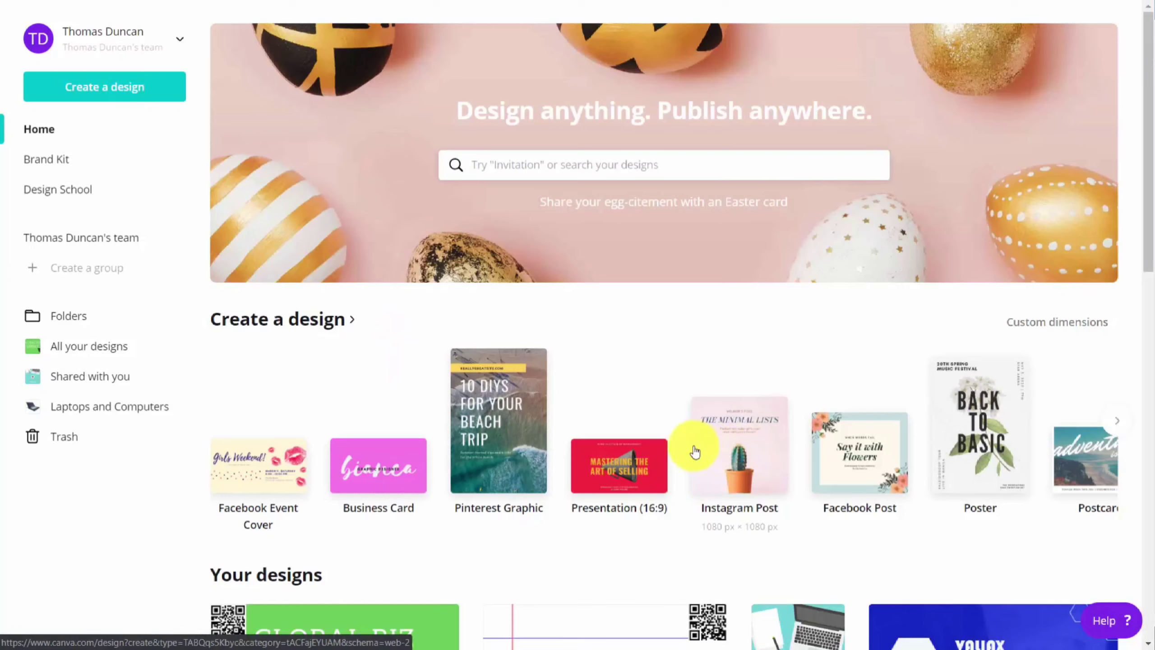
Create a new Instagram Post in Canva, search its templates for "technology", and apply the Monthly Hackathon template.
{"action": "left_click", "coordinate": [740, 448]}
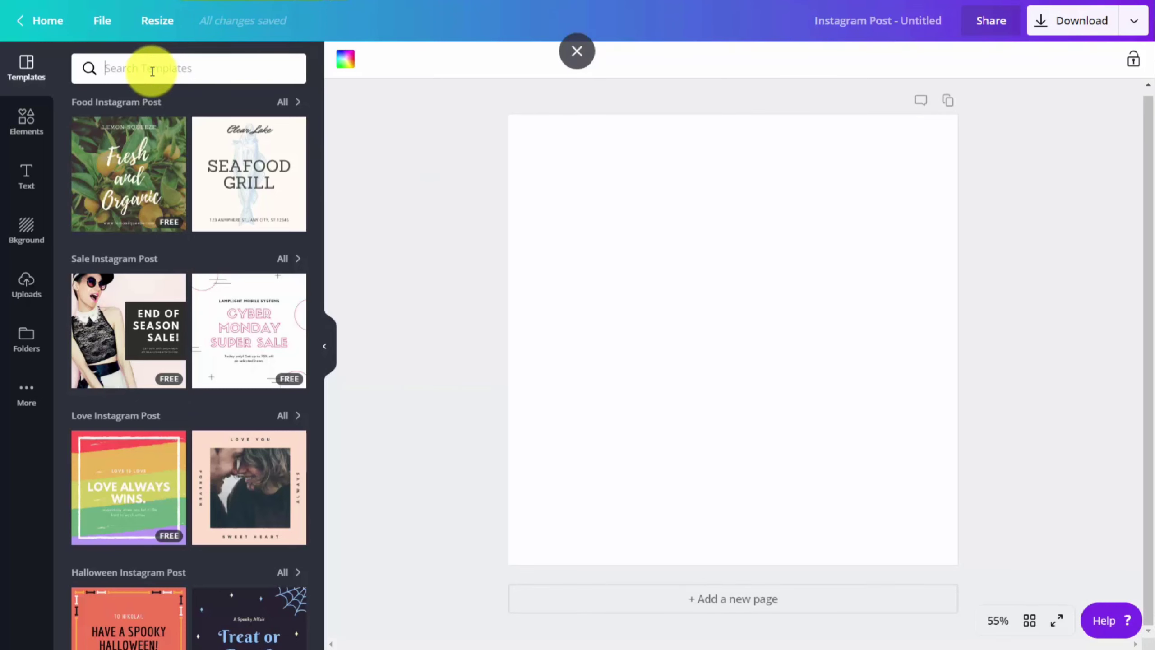
{"action": "type", "text": "technology"}
{"action": "key", "text": "Return"}
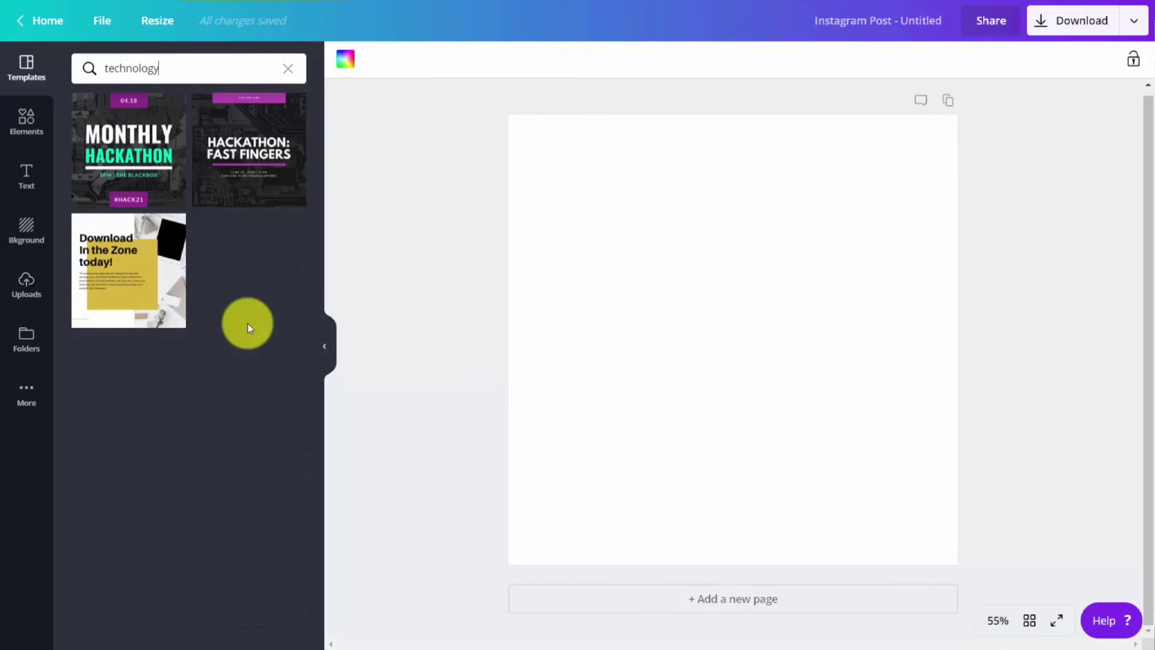
{"action": "left_click", "coordinate": [142, 142]}
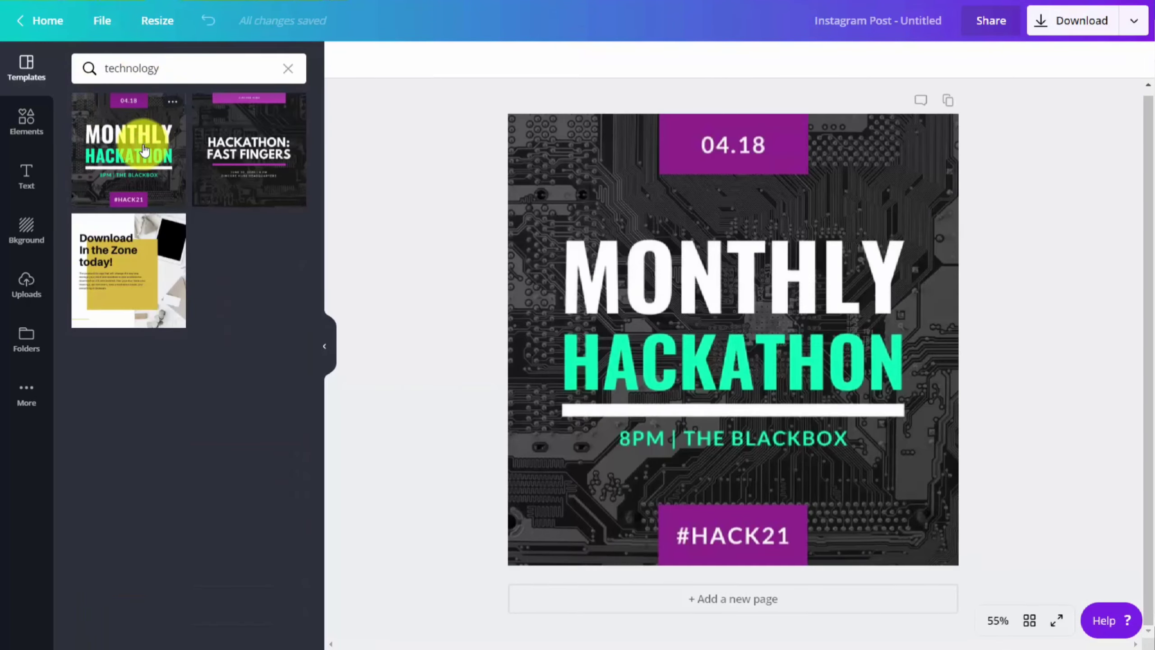
Apply the Nordic filter to the circuit board background image of the Instagram post.
{"action": "left_click", "coordinate": [769, 309]}
{"action": "double_click", "coordinate": [768, 308]}
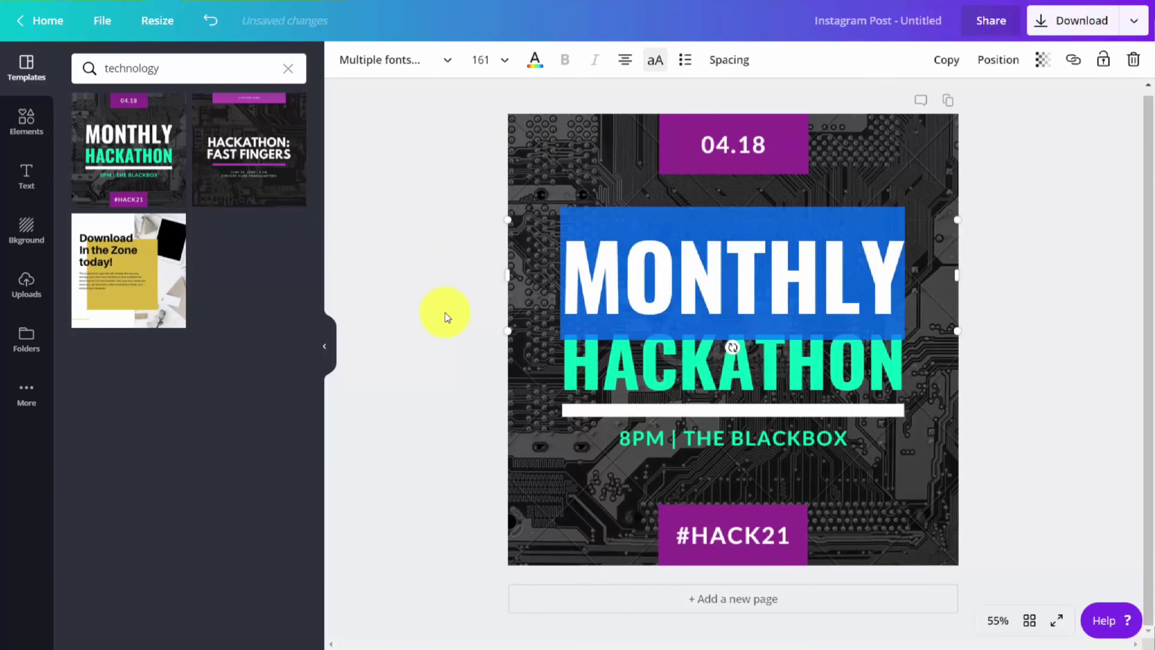
{"action": "left_click", "coordinate": [507, 405]}
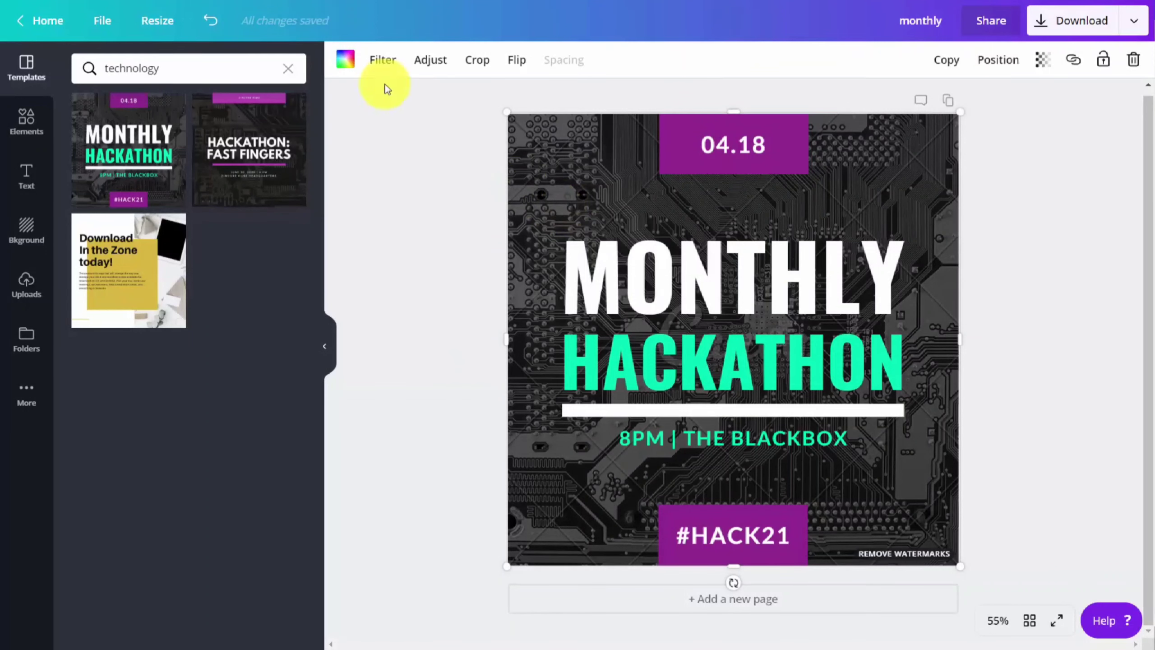
{"action": "left_click", "coordinate": [382, 67]}
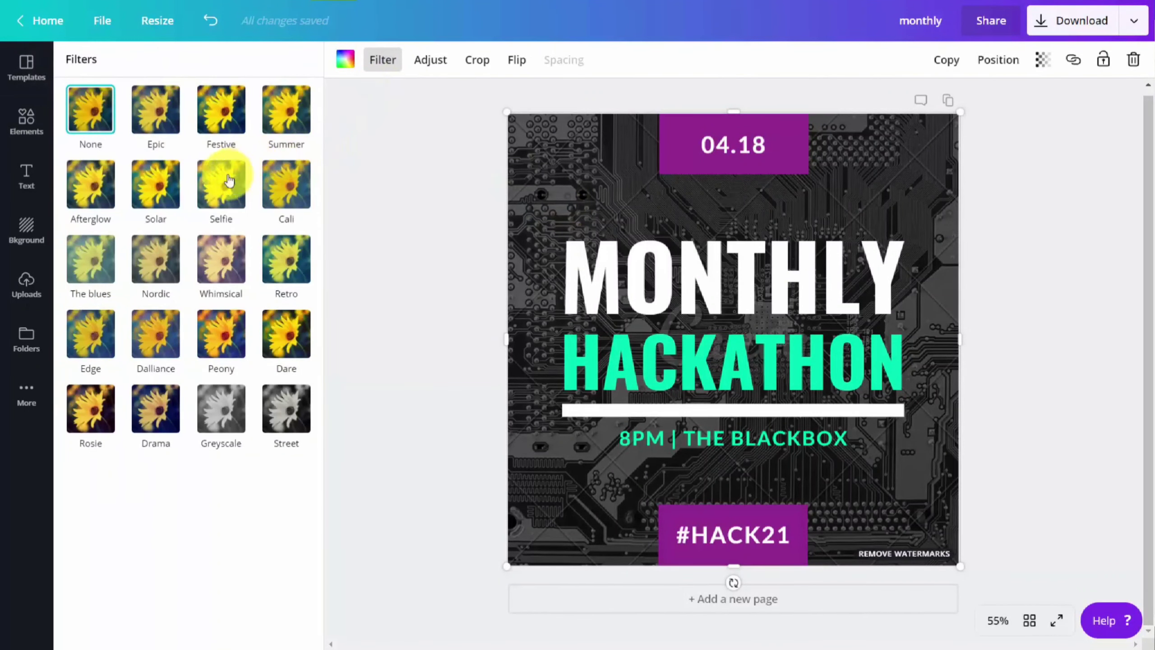
{"action": "left_click", "coordinate": [149, 268]}
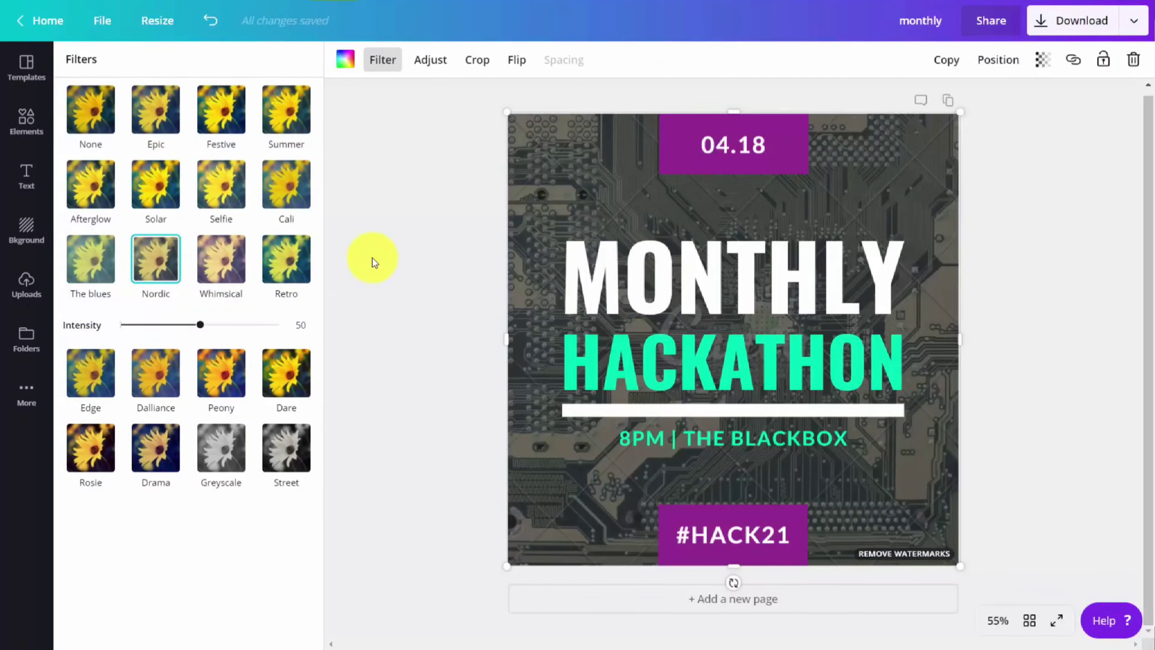
Adjust the background image's tint to 57 and its saturation to -91.
{"action": "left_click", "coordinate": [430, 60]}
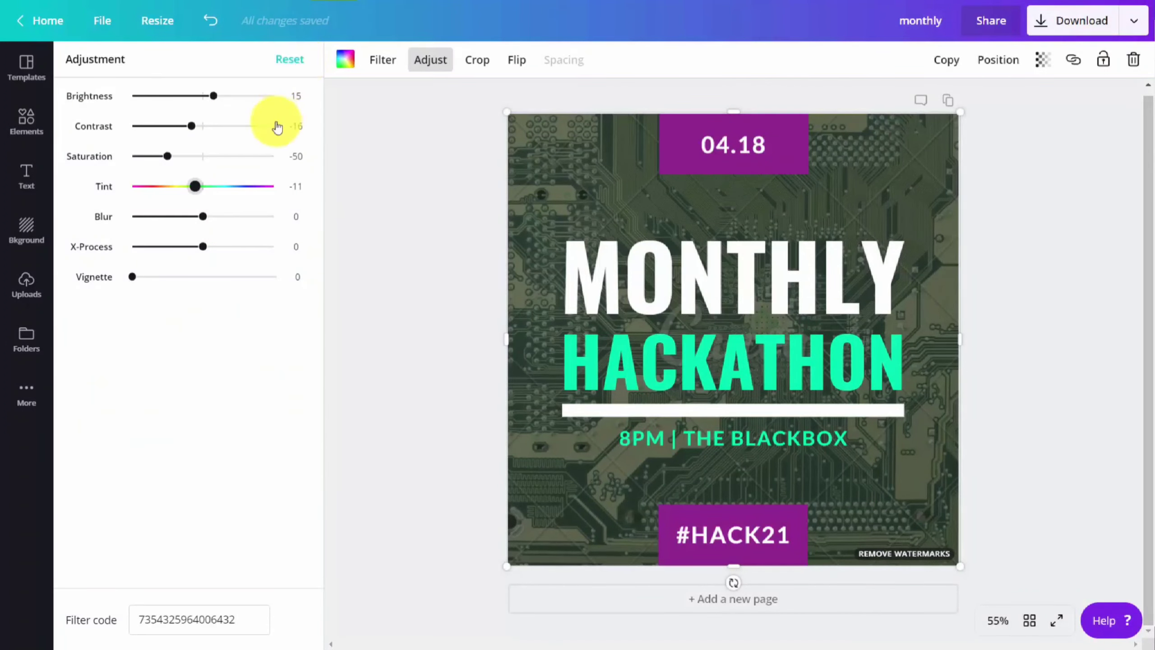
{"action": "left_click_drag", "start_coordinate": [194, 187], "coordinate": [246, 195]}
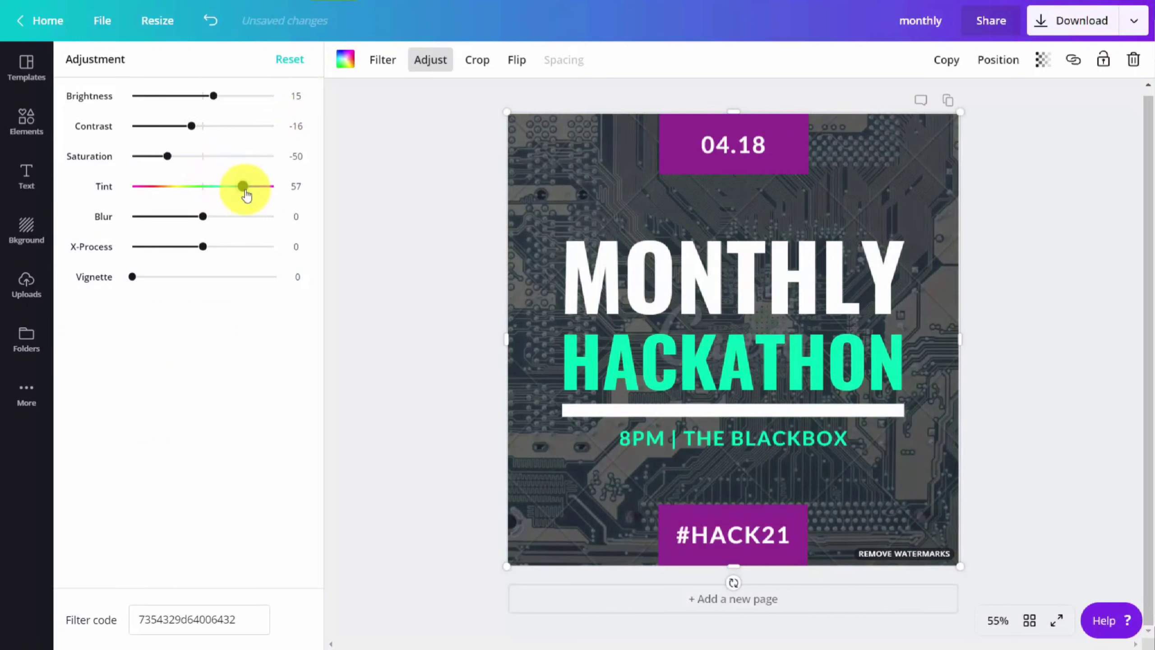
{"action": "left_click_drag", "start_coordinate": [161, 156], "coordinate": [132, 170]}
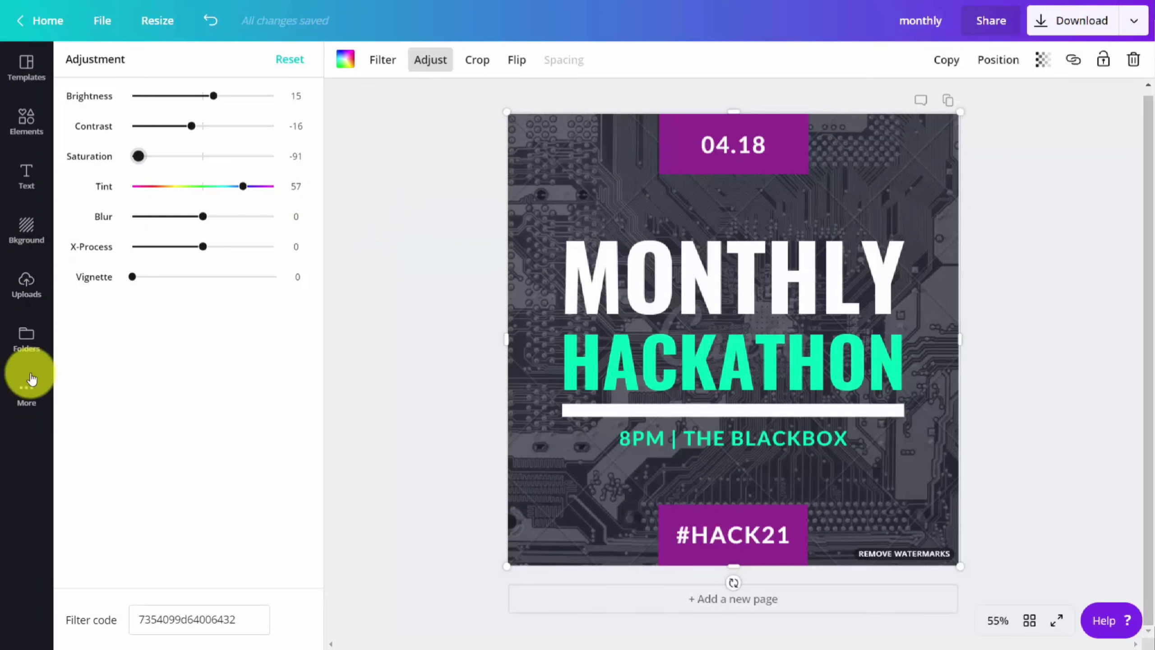
Add the QR code from the Logos folder to the Instagram post, shrinking and placing it just above the lower-right corner.
{"action": "left_click", "coordinate": [24, 342]}
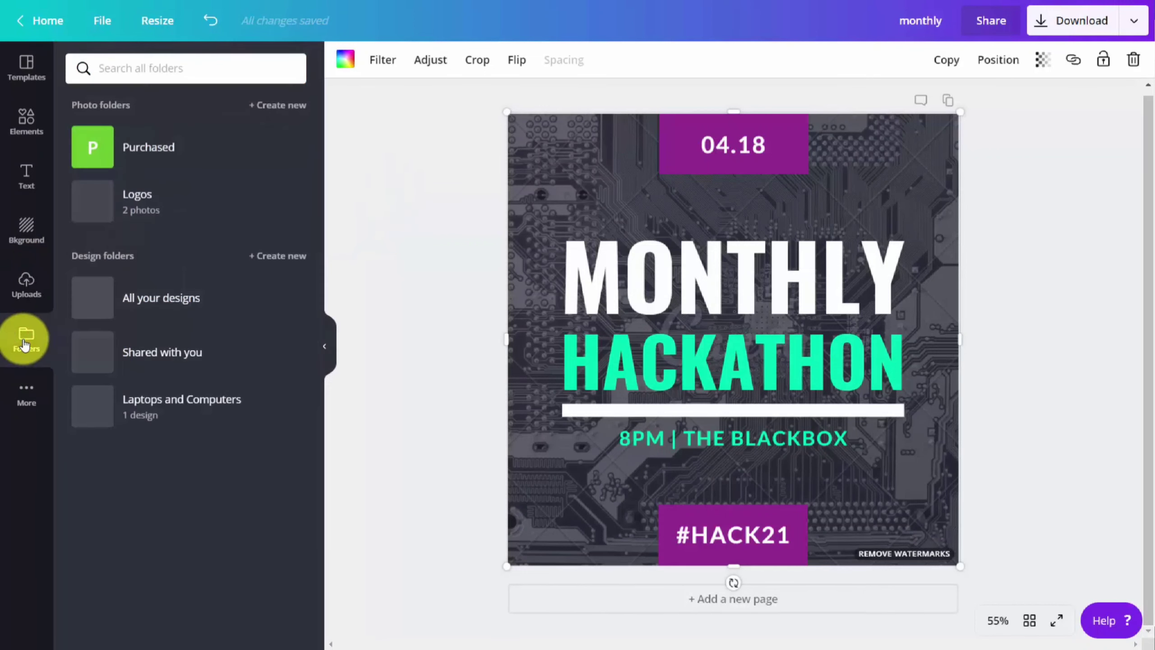
{"action": "left_click", "coordinate": [111, 192]}
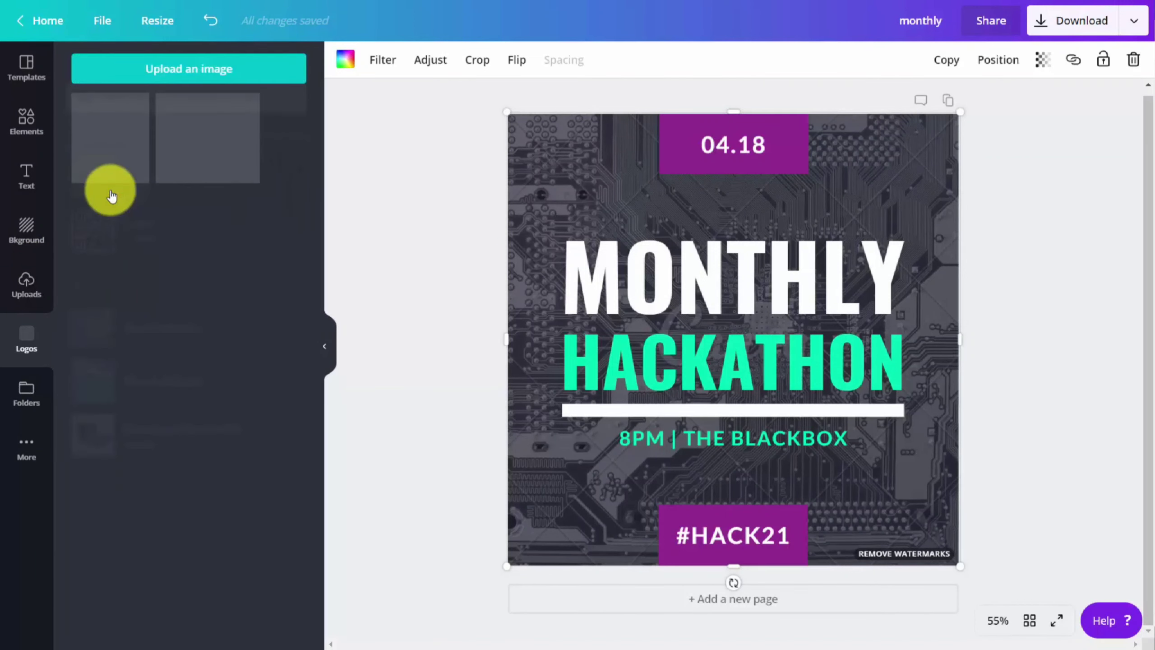
{"action": "left_click", "coordinate": [200, 143]}
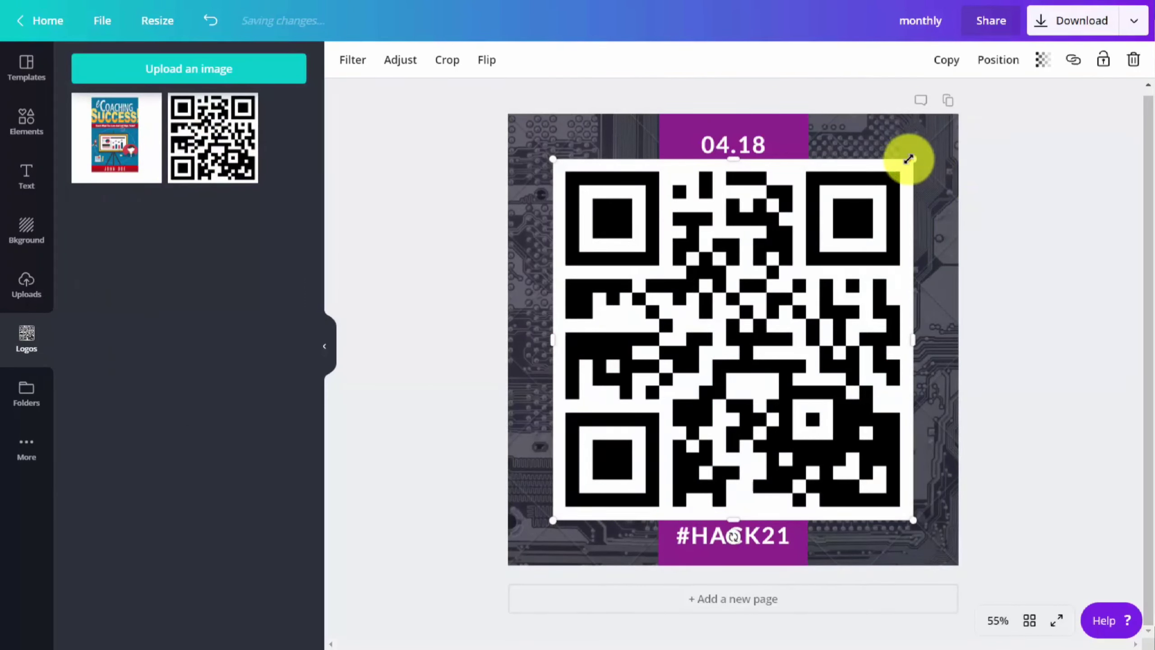
{"action": "left_click_drag", "start_coordinate": [910, 160], "coordinate": [607, 442]}
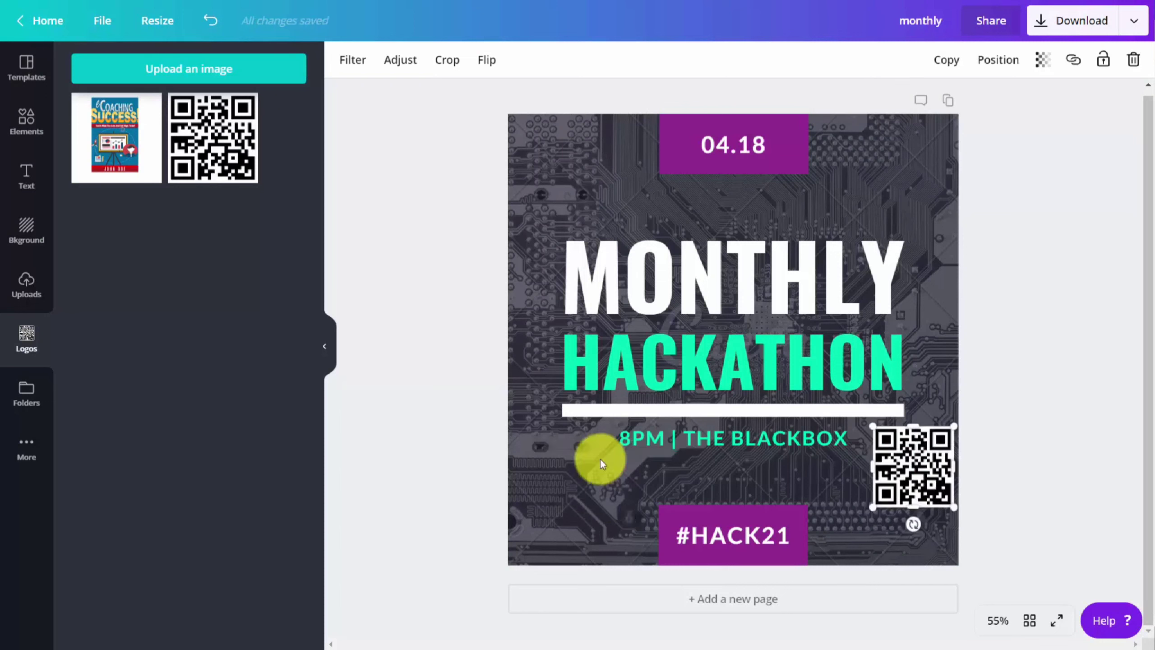
Change the MONTHLY title's font to Arimo and give the HACKATHON title a brand font.
{"action": "left_click", "coordinate": [711, 291]}
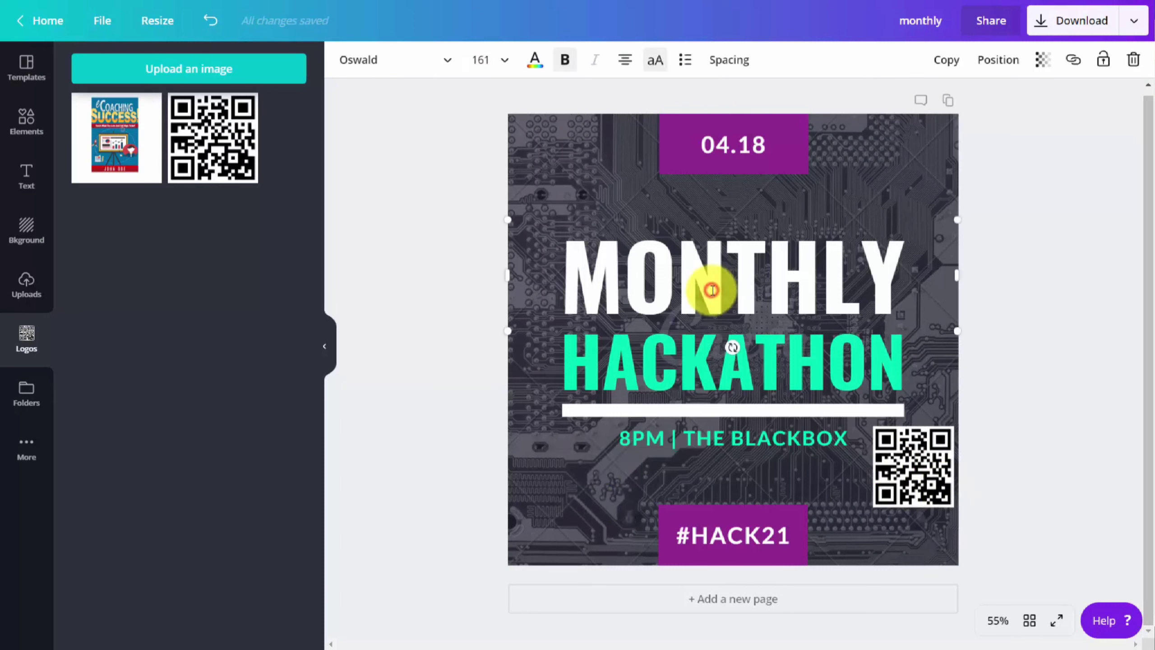
{"action": "left_click", "coordinate": [713, 293]}
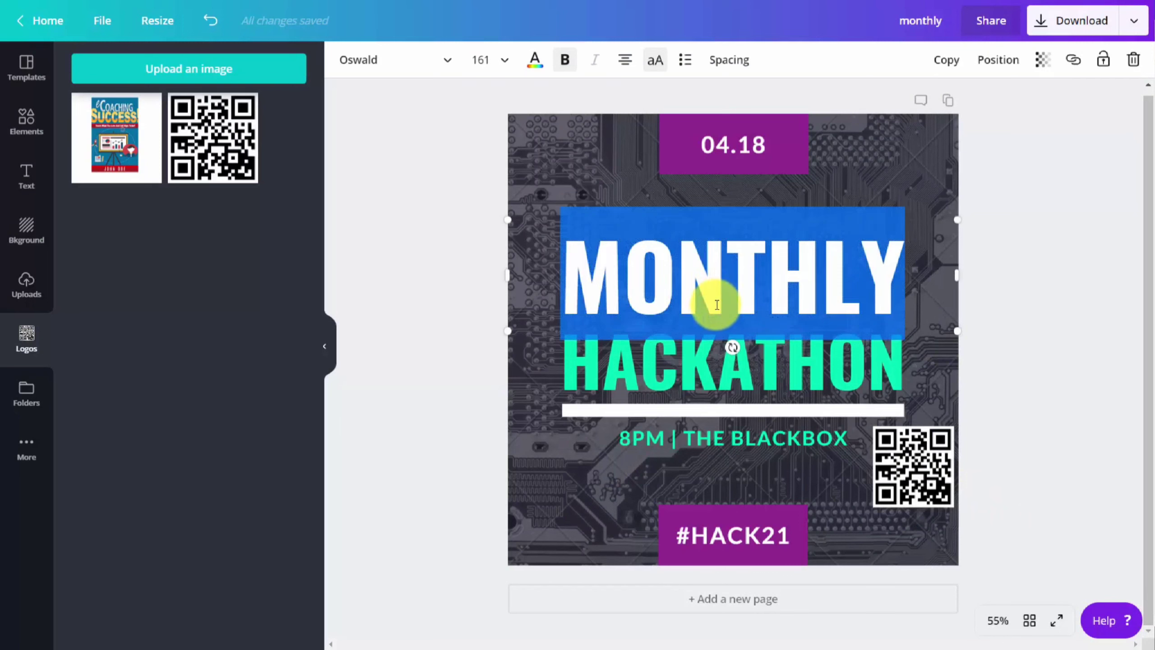
{"action": "left_click", "coordinate": [437, 59]}
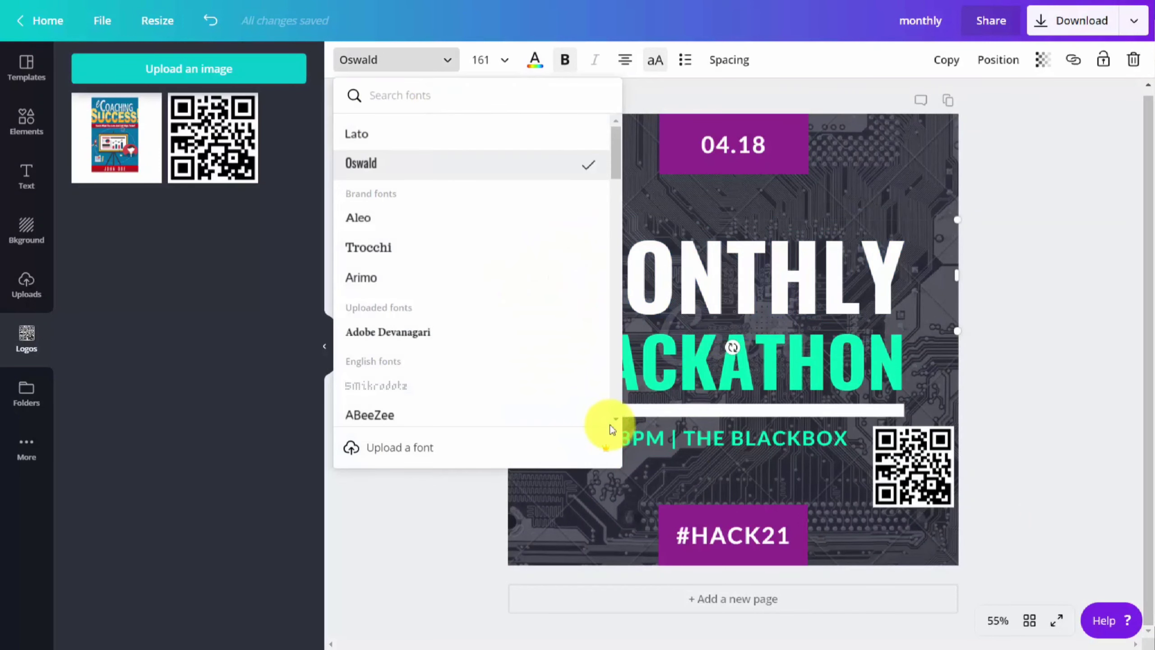
{"action": "left_click", "coordinate": [380, 286]}
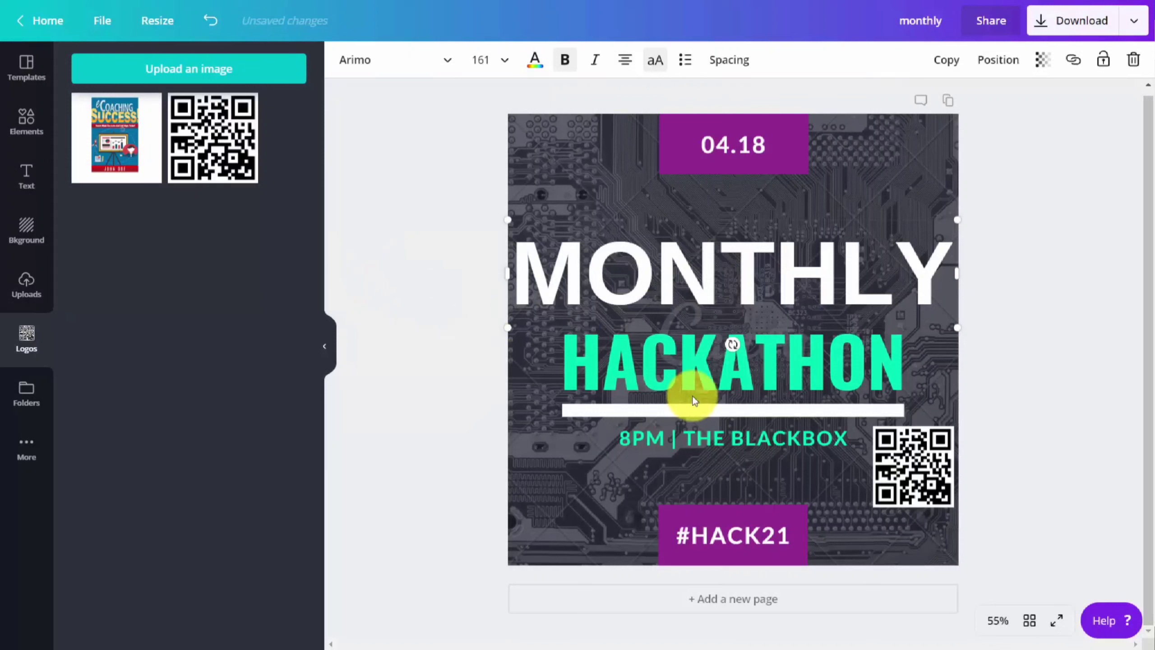
{"action": "double_click", "coordinate": [691, 392]}
{"action": "left_click", "coordinate": [450, 67]}
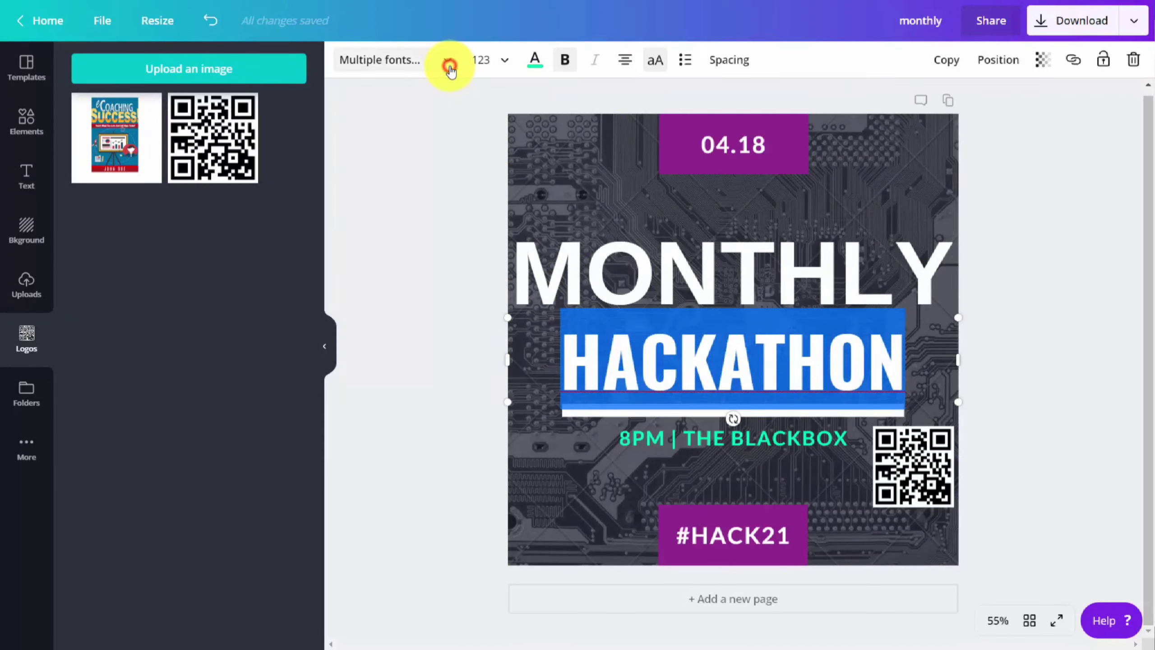
{"action": "left_click", "coordinate": [392, 273]}
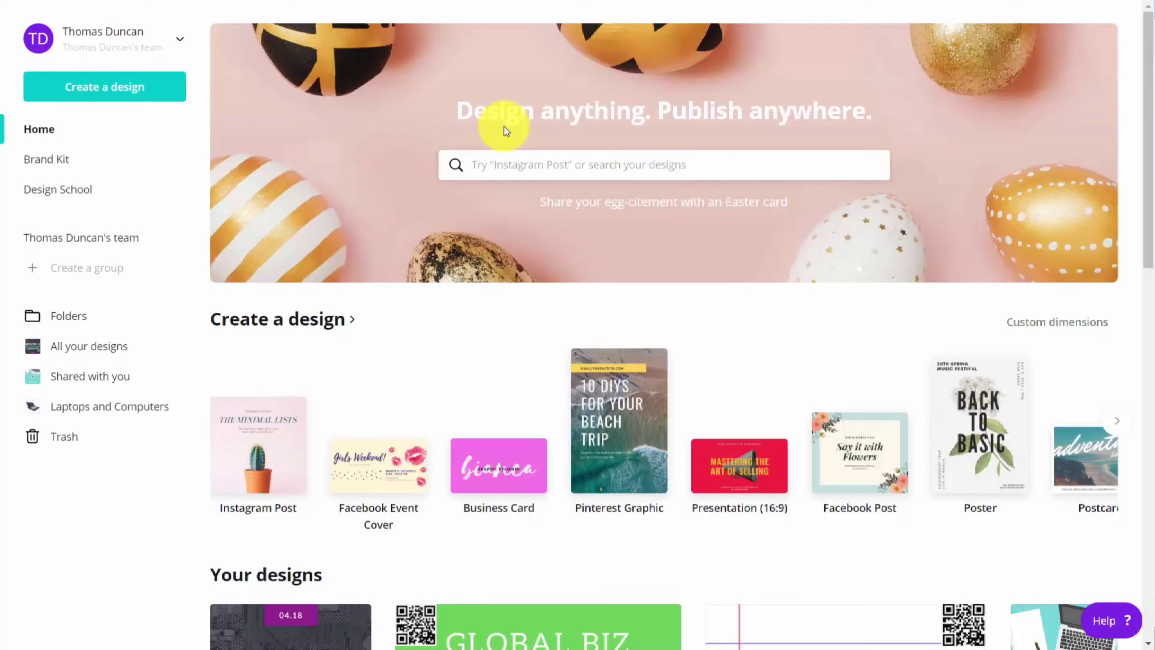
Create a YouTube Thumbnail from the Social Media Revolution template and apply the purple brand color to its photo background.
{"action": "left_click", "coordinate": [510, 163]}
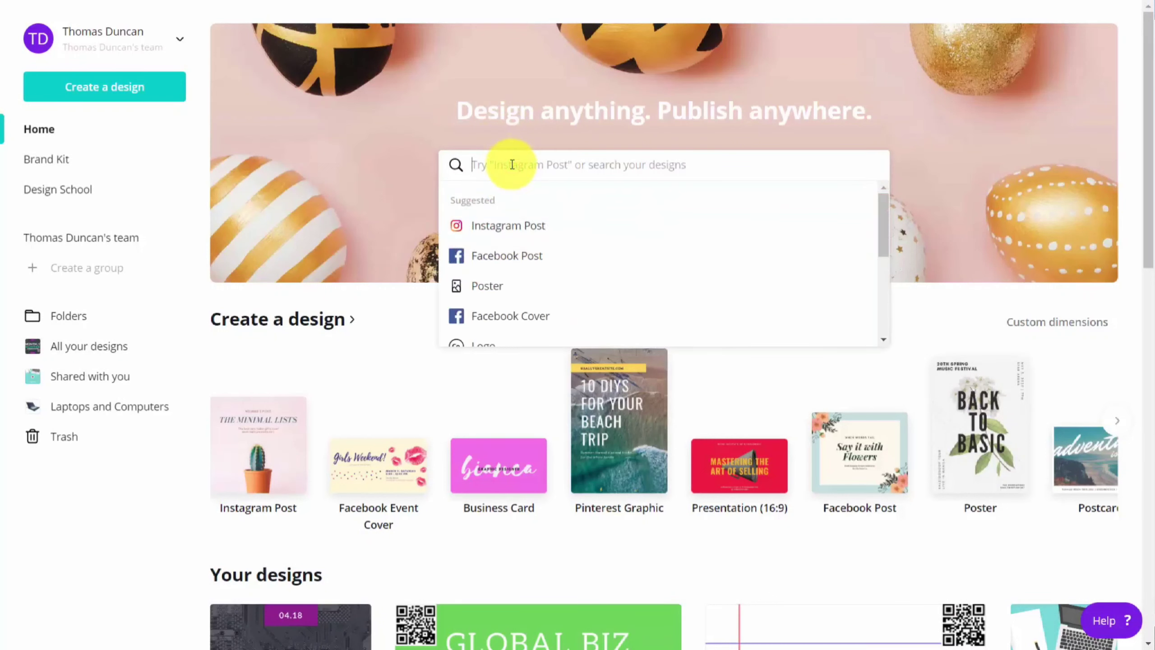
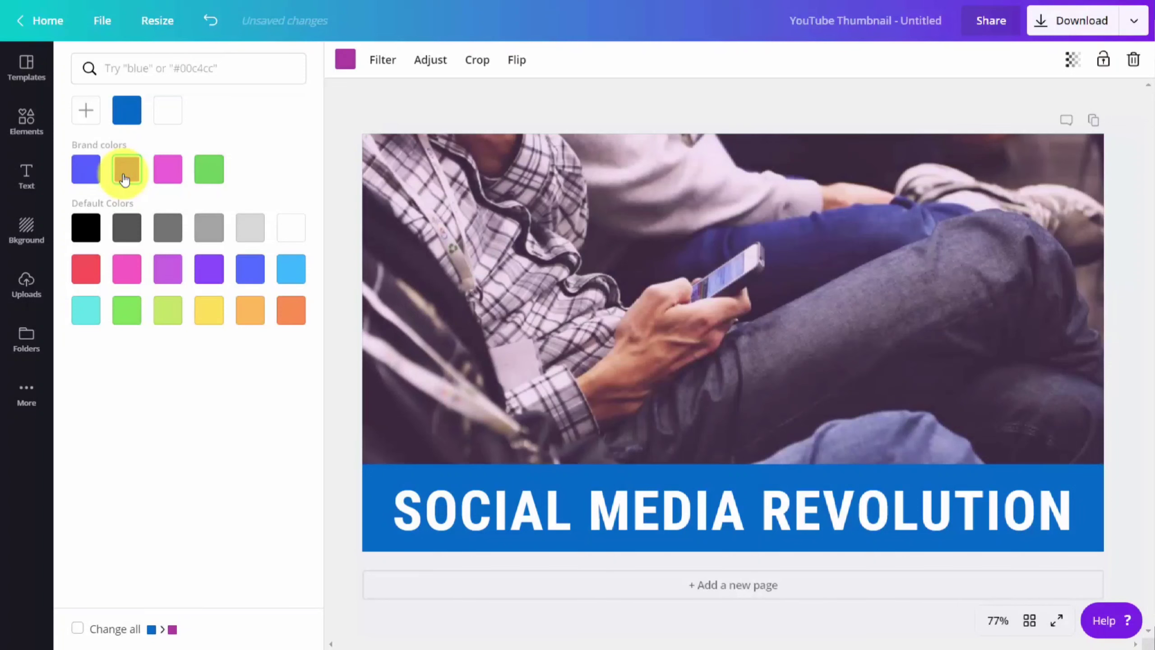
{"action": "left_click", "coordinate": [125, 169]}
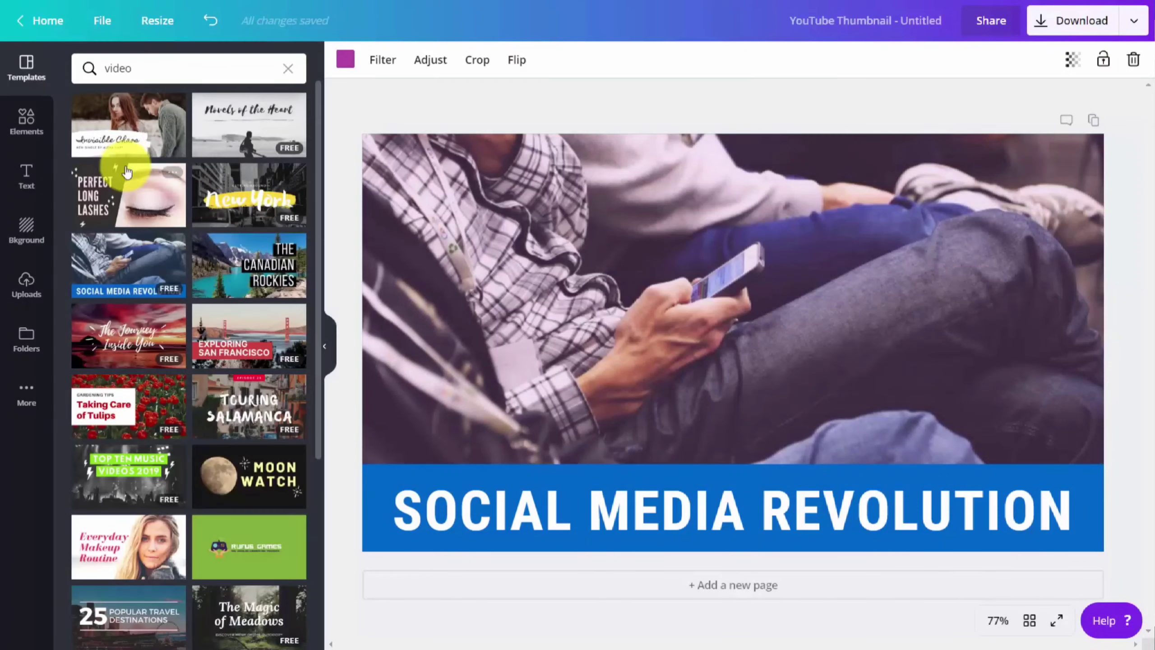
Apply the Whimsical filter to the thumbnail's background photo at an intensity of 25.
{"action": "left_click", "coordinate": [380, 60]}
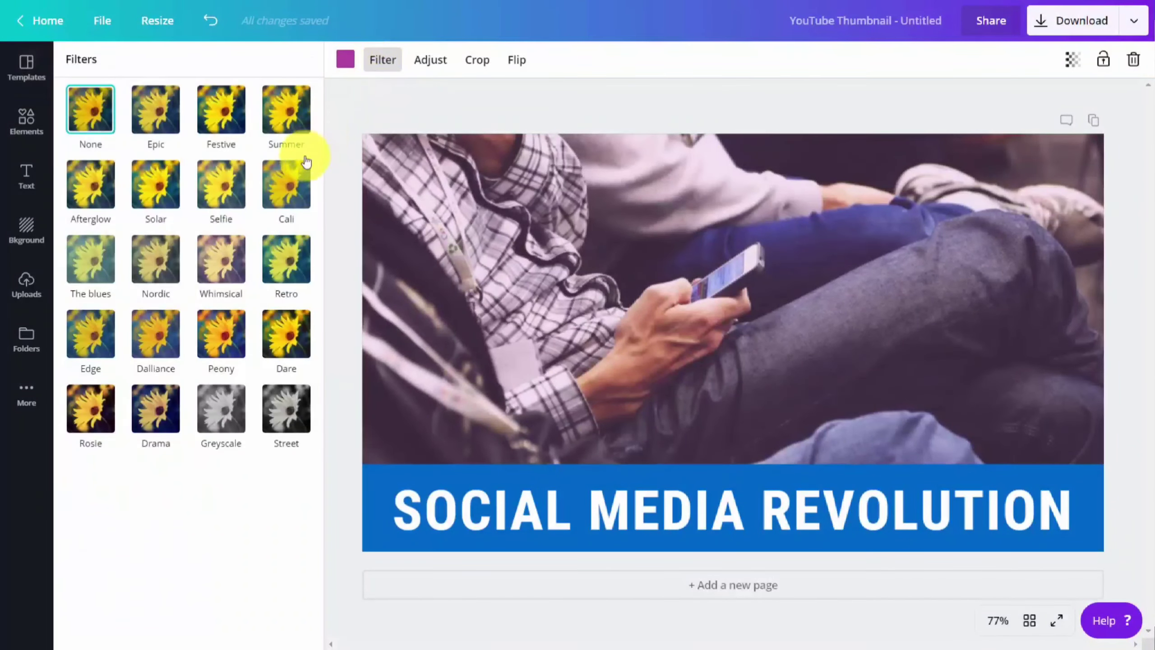
{"action": "left_click", "coordinate": [225, 268]}
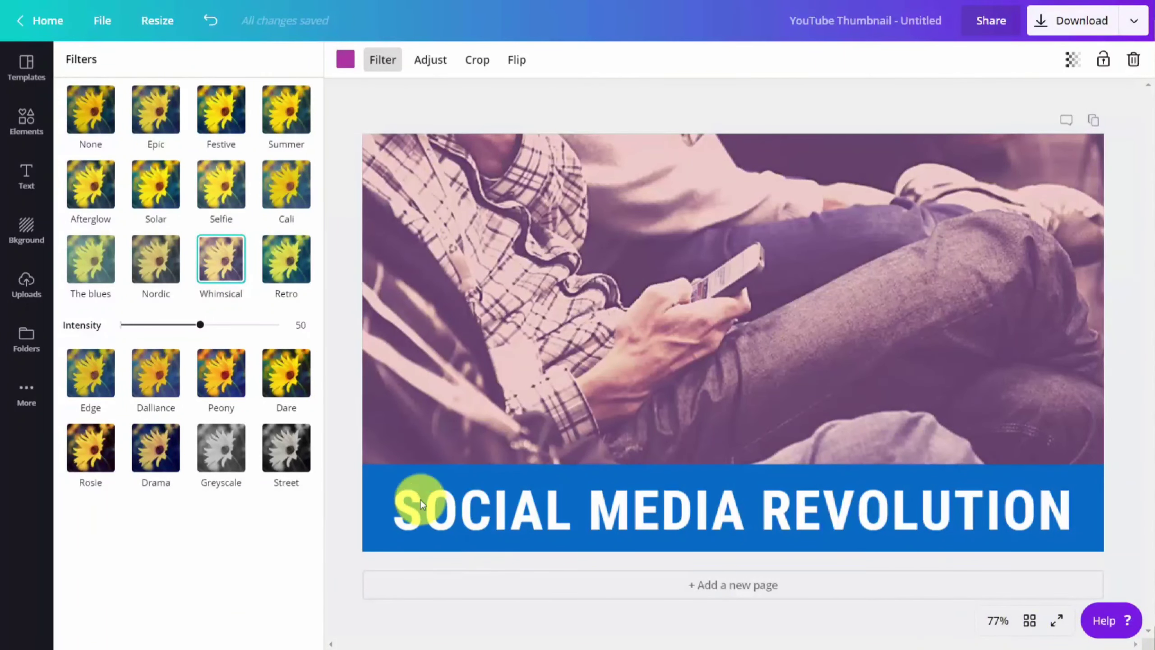
{"action": "left_click_drag", "start_coordinate": [198, 331], "coordinate": [161, 335]}
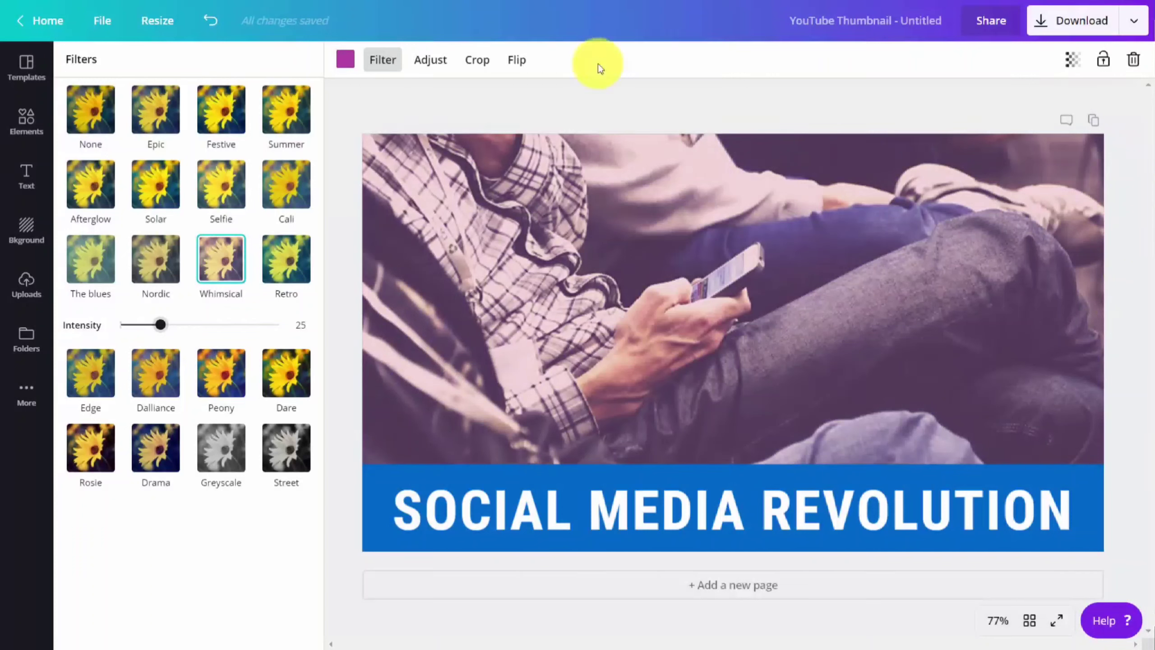
Adjust the background photo's saturation to -48, contrast to 48 and brightness to -28.
{"action": "left_click", "coordinate": [437, 58]}
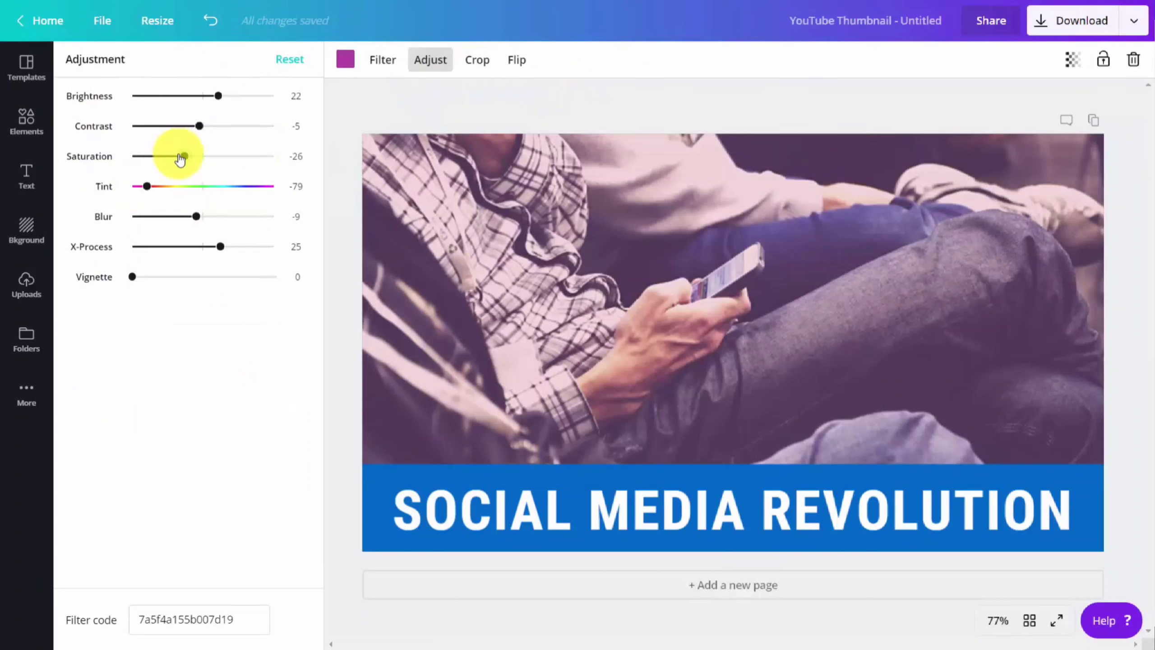
{"action": "left_click_drag", "start_coordinate": [176, 155], "coordinate": [236, 126]}
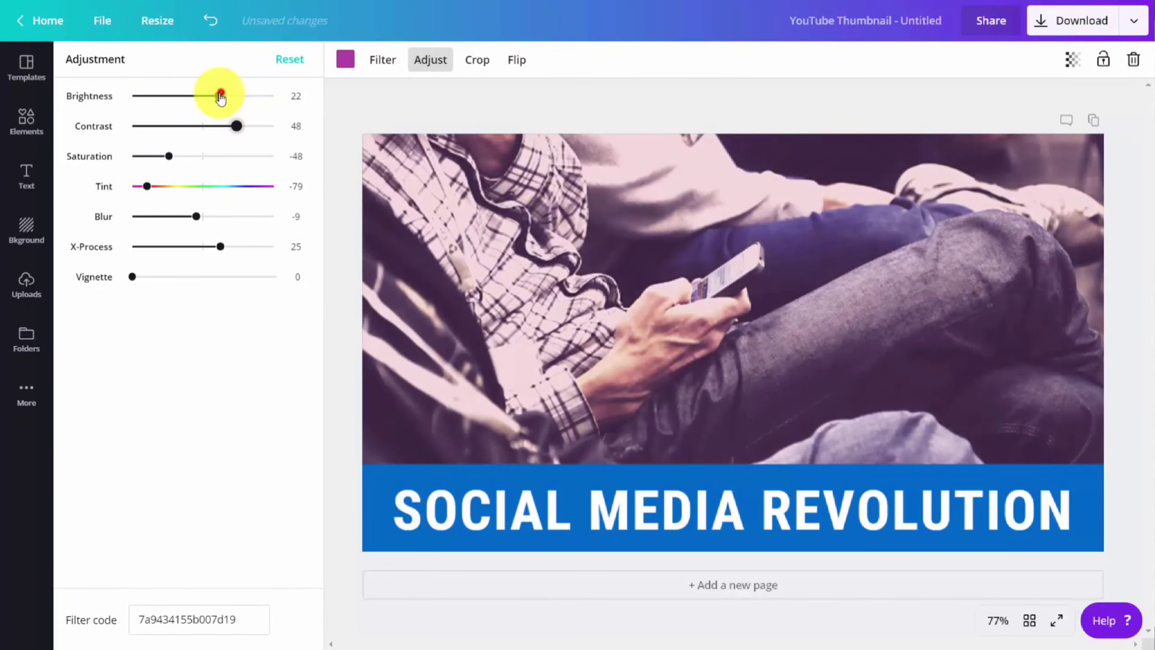
{"action": "left_click_drag", "start_coordinate": [185, 97], "coordinate": [183, 101]}
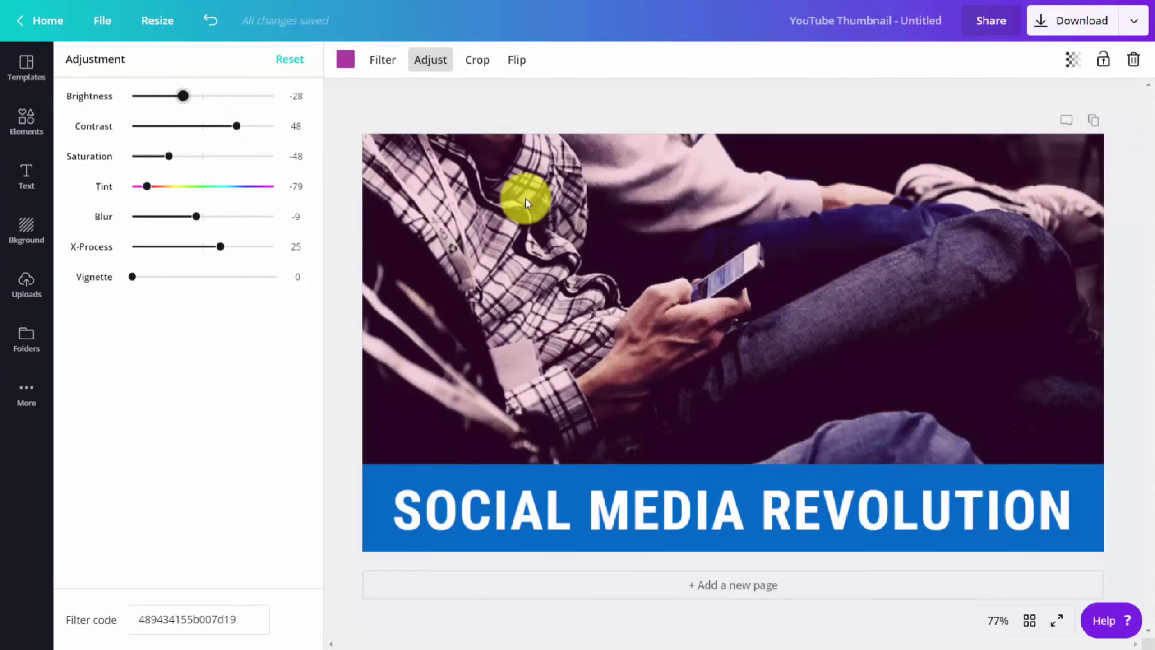
Try the background photo flipped horizontally and flip it back.
{"action": "left_click", "coordinate": [516, 61]}
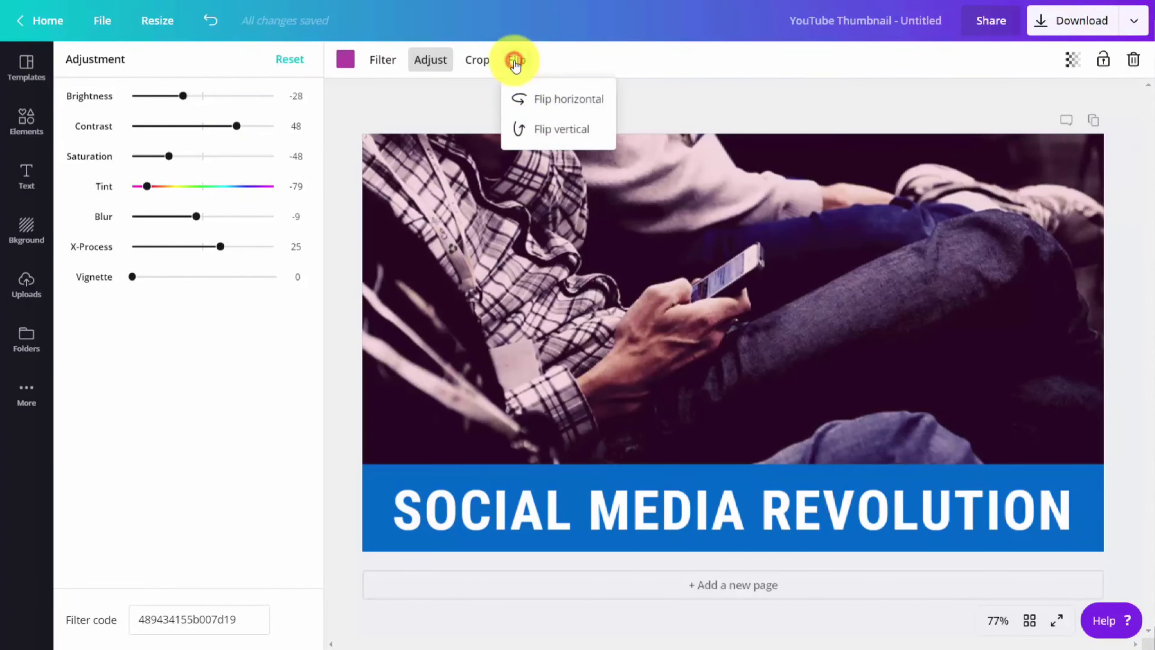
{"action": "left_click", "coordinate": [527, 101]}
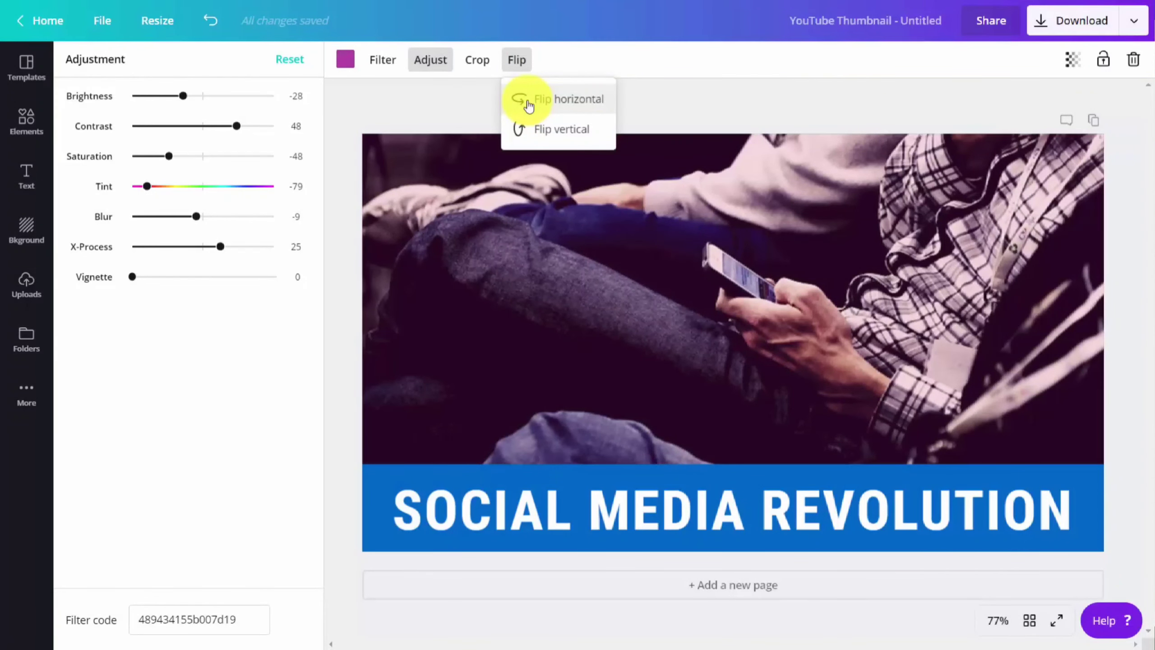
{"action": "left_click", "coordinate": [528, 103]}
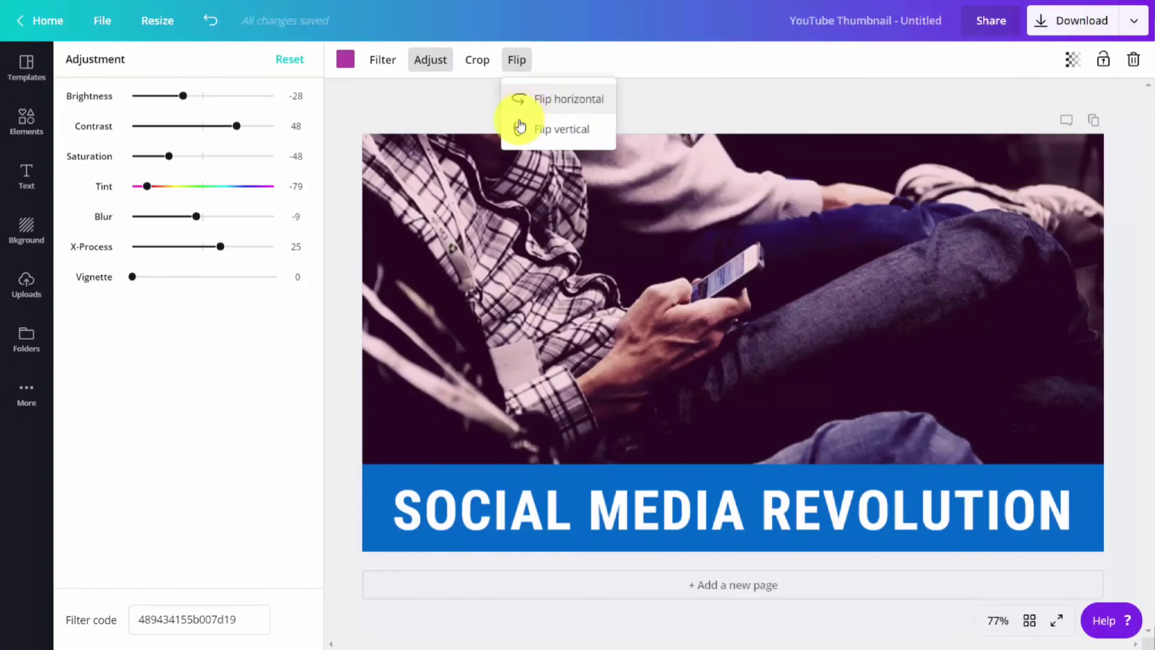
Add the QR code from the Logos folder to the thumbnail, shrinking it and placing it in the photo's upper-right corner.
{"action": "left_click", "coordinate": [22, 342]}
{"action": "left_click", "coordinate": [145, 213]}
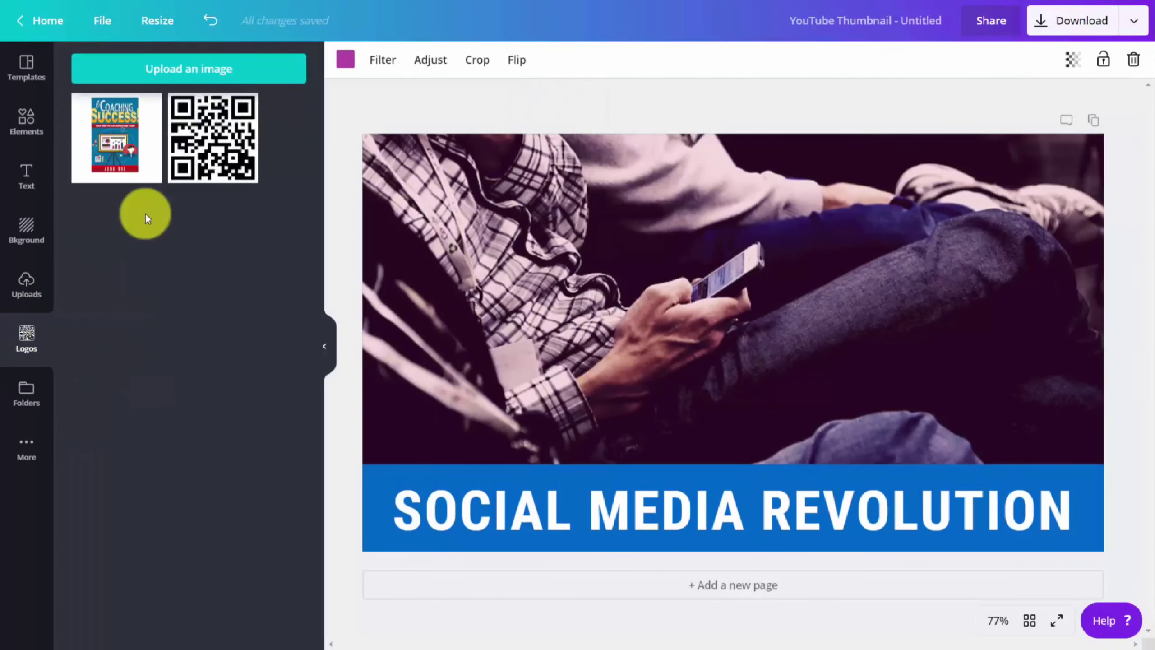
{"action": "left_click", "coordinate": [211, 143]}
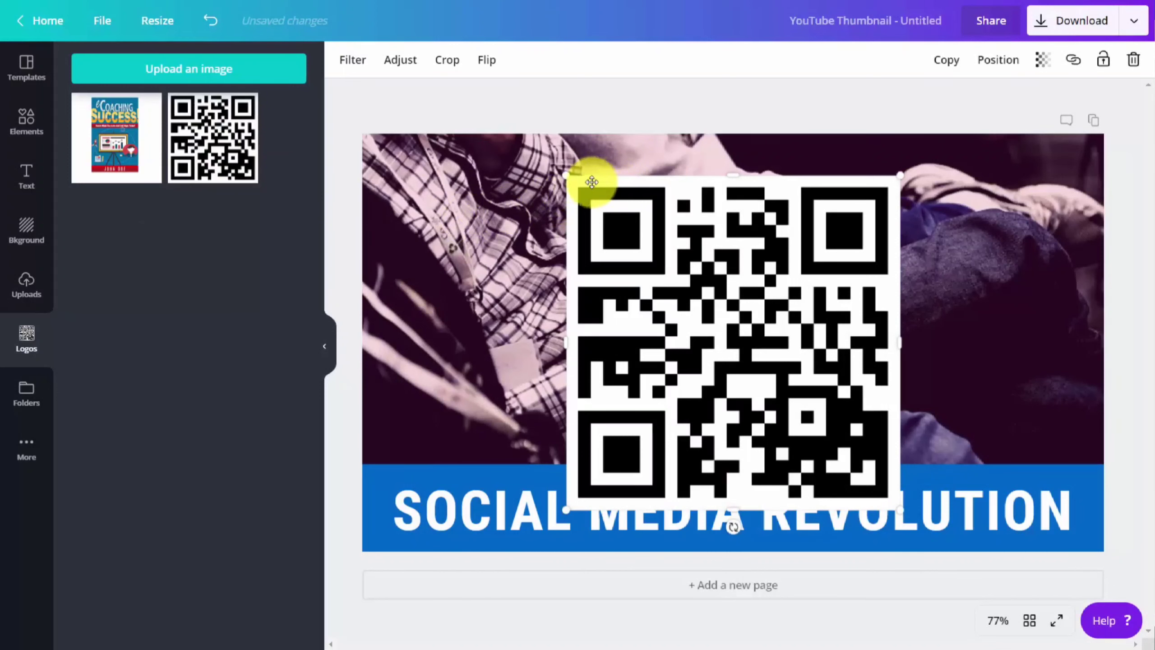
{"action": "left_click_drag", "start_coordinate": [564, 176], "coordinate": [773, 372]}
{"action": "left_click_drag", "start_coordinate": [846, 401], "coordinate": [1017, 189]}
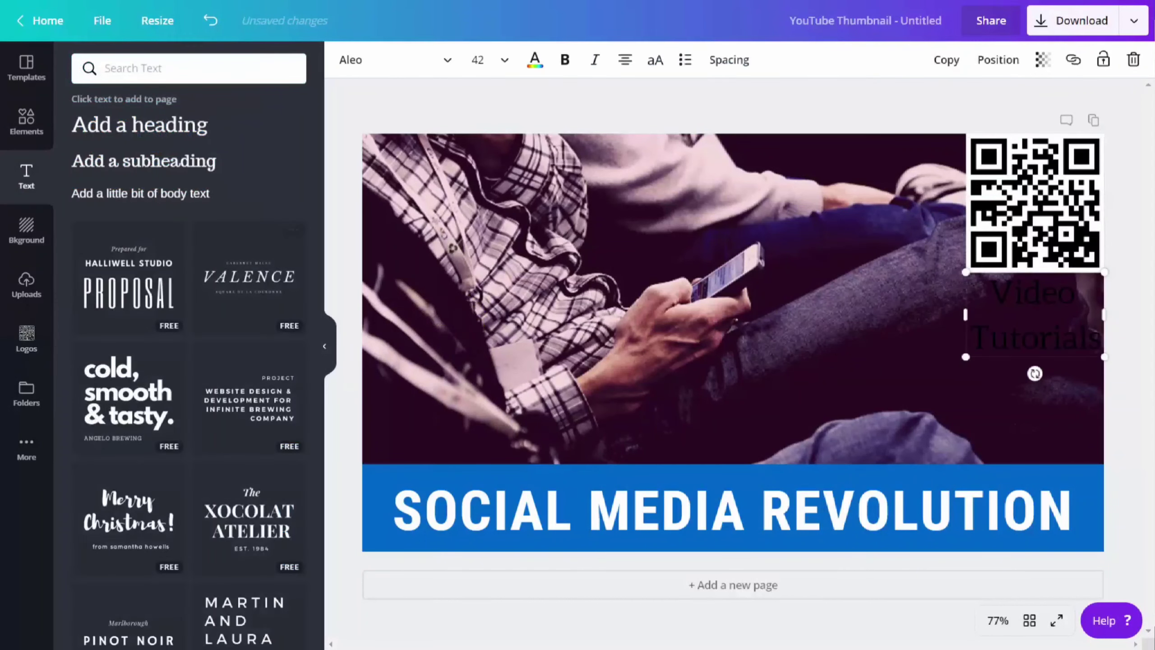
Recolor the "Video Tutorials" text beneath the QR code white.
{"action": "left_click_drag", "start_coordinate": [998, 292], "coordinate": [1102, 339]}
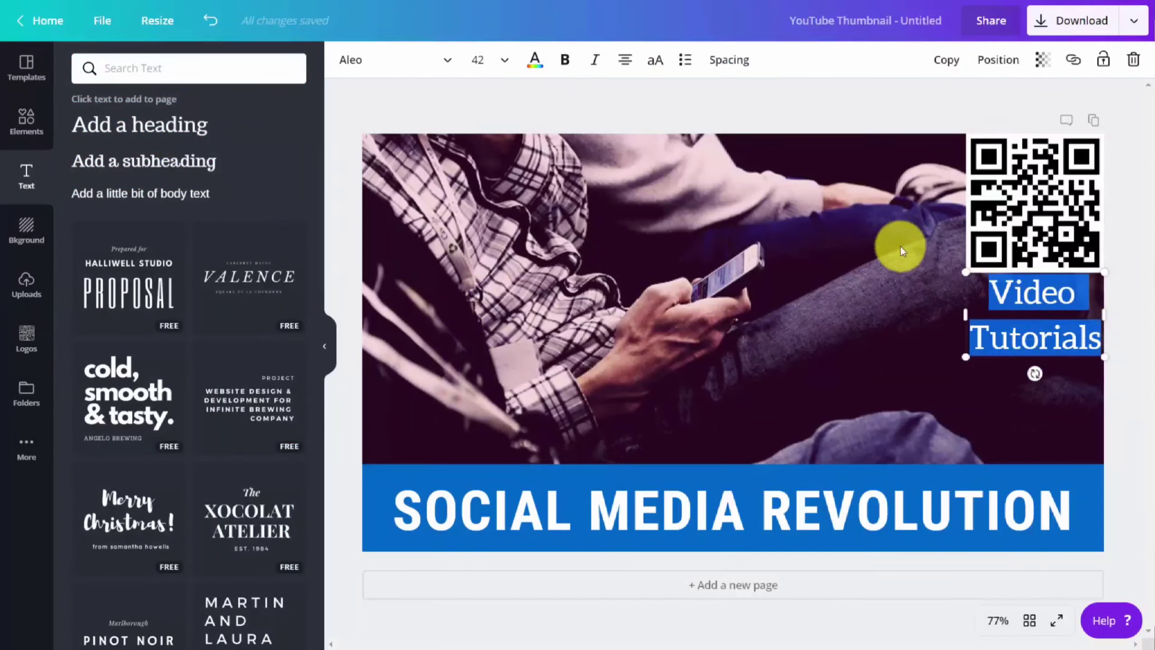
{"action": "left_click", "coordinate": [539, 64]}
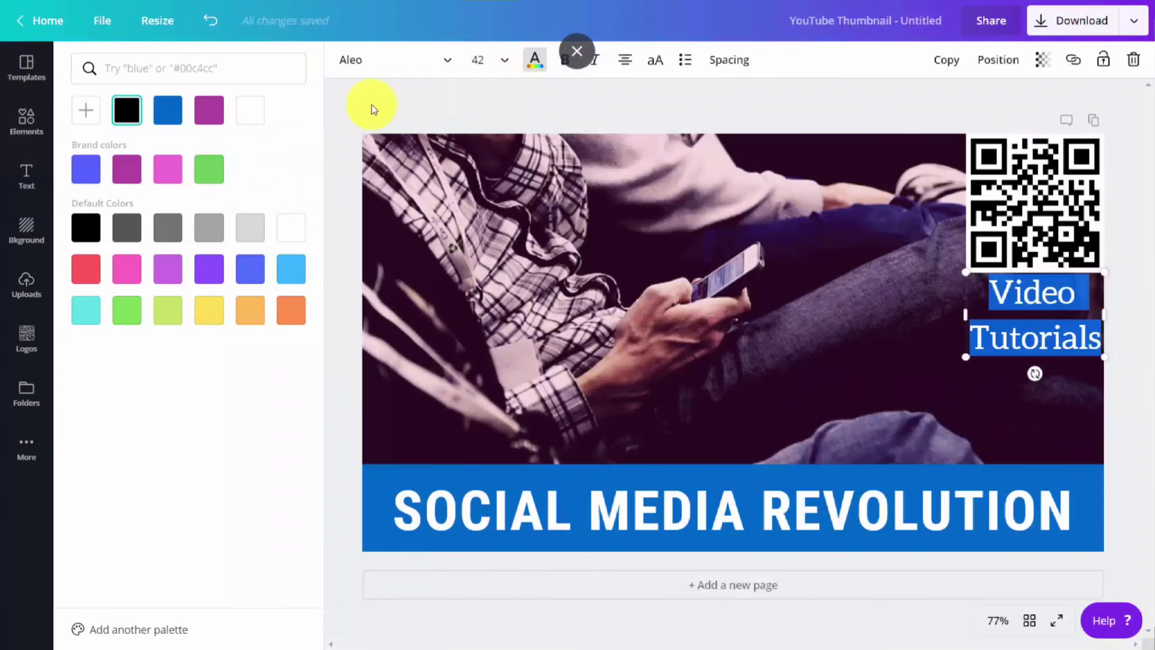
{"action": "left_click", "coordinate": [245, 114]}
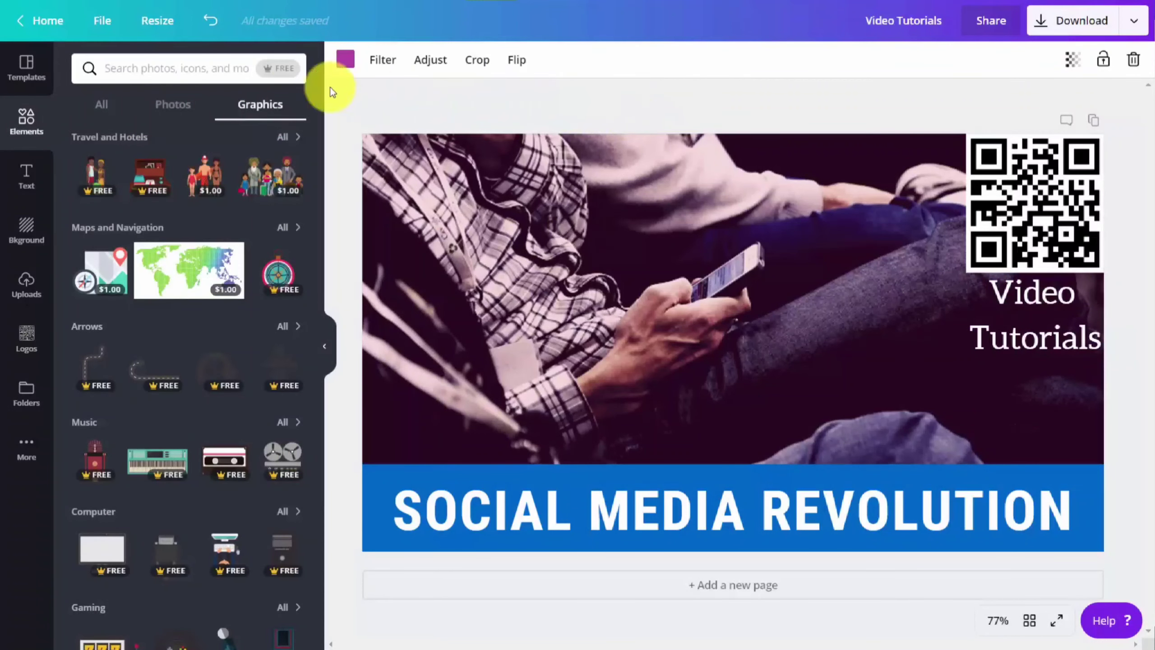
Add the free Computer graphic of a person with a laptop, resized to about 202 by 202, below the "Video Tutorials" text.
{"action": "left_click", "coordinate": [277, 69]}
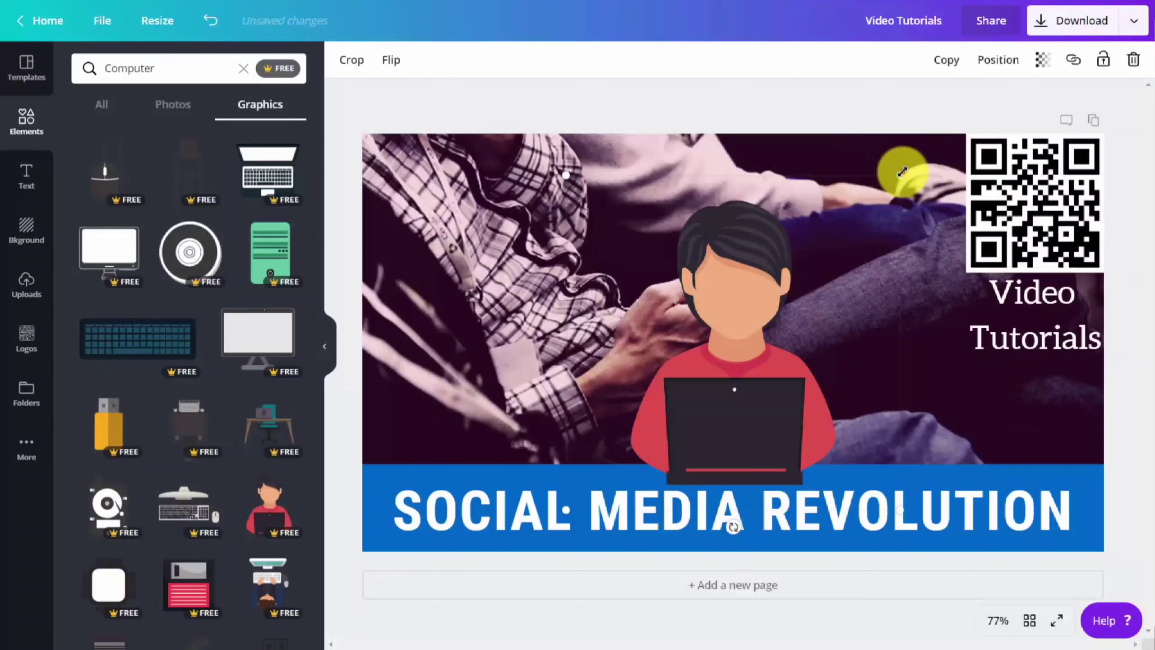
{"action": "left_click_drag", "start_coordinate": [902, 172], "coordinate": [556, 285]}
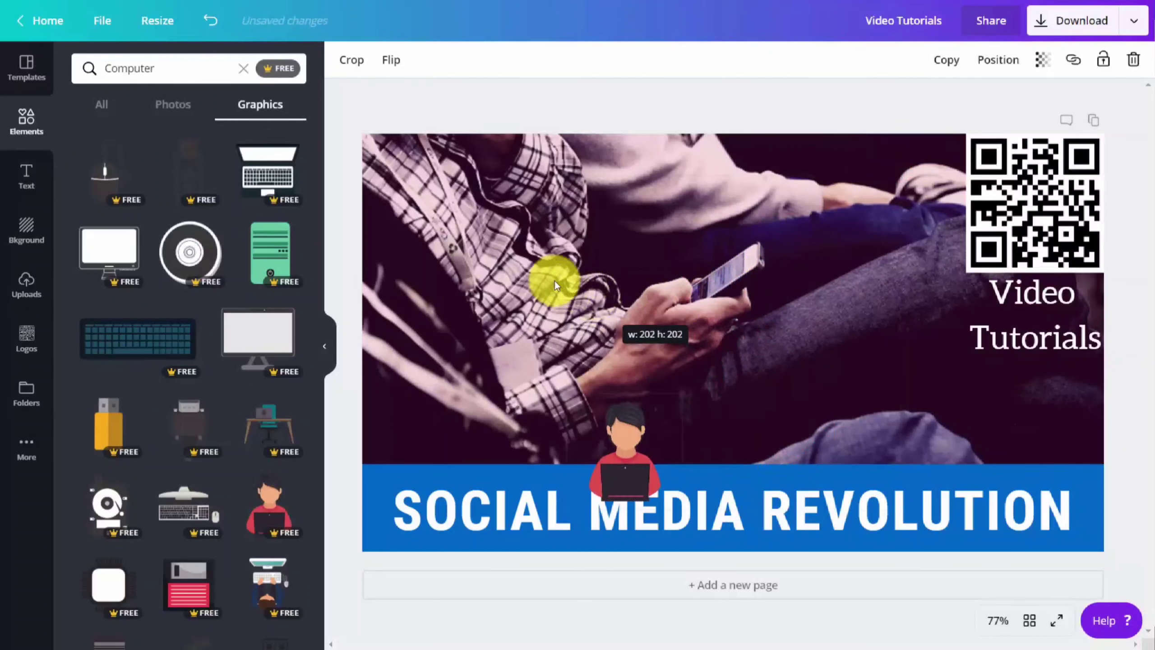
{"action": "left_click_drag", "start_coordinate": [613, 469], "coordinate": [1024, 413]}
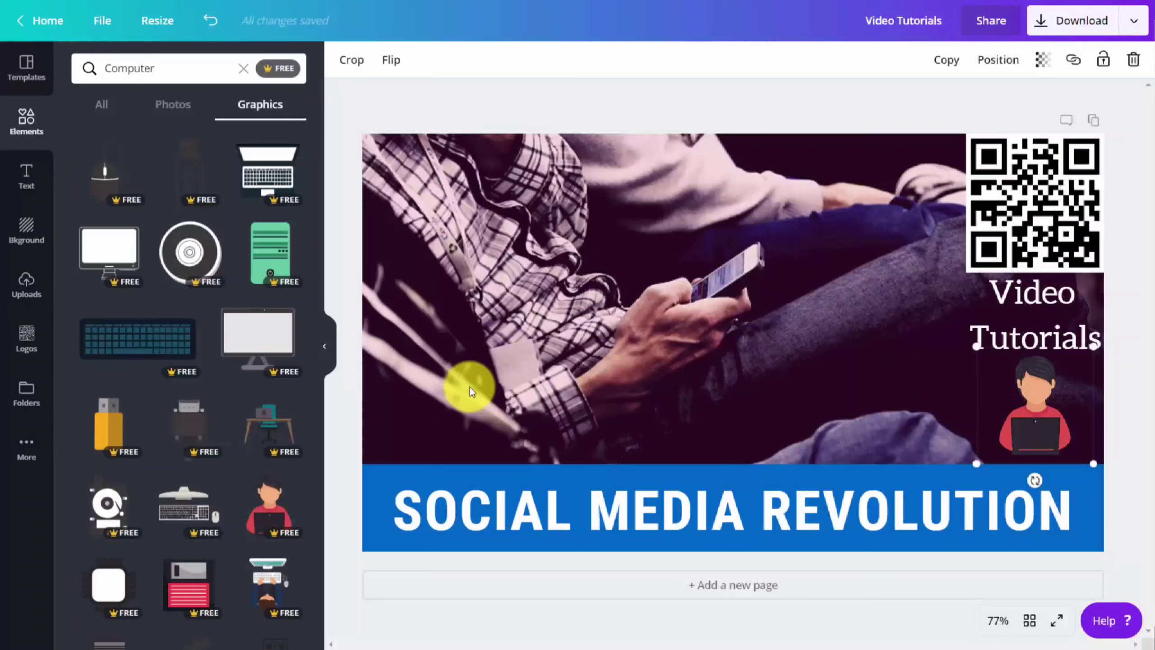
Download the thumbnail design as a PNG, saving it as "Video Tutorials.png" in the "images downloaded" folder.
{"action": "left_click", "coordinate": [1134, 20]}
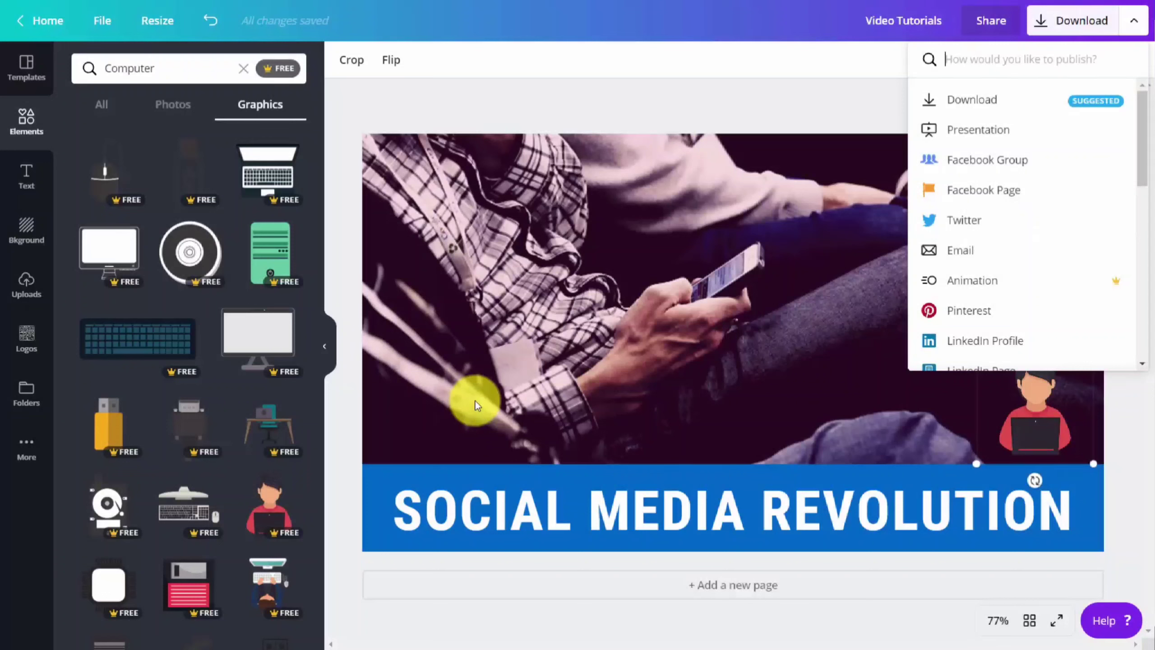
{"action": "left_click", "coordinate": [472, 407]}
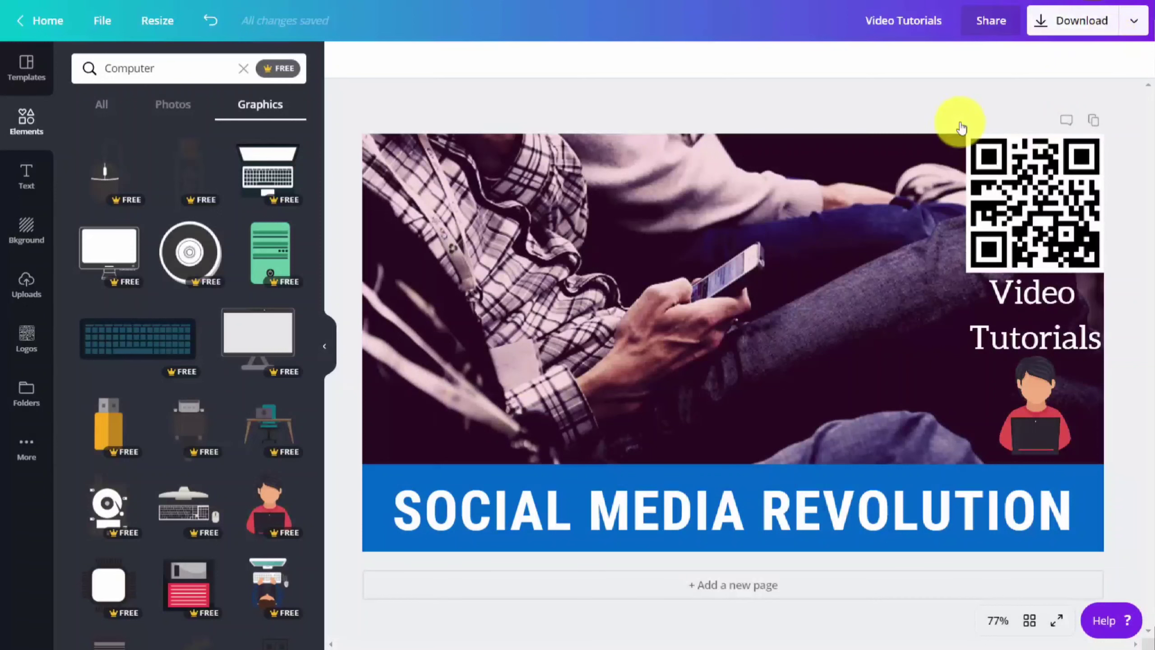
{"action": "left_click", "coordinate": [1110, 28]}
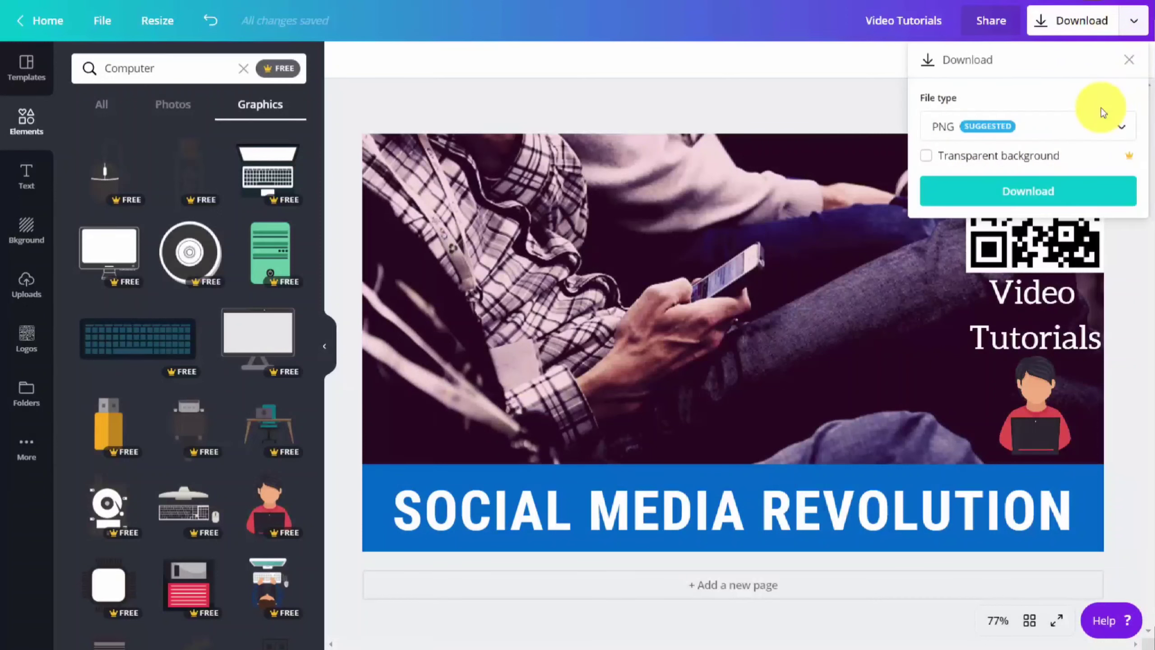
{"action": "left_click", "coordinate": [1016, 196]}
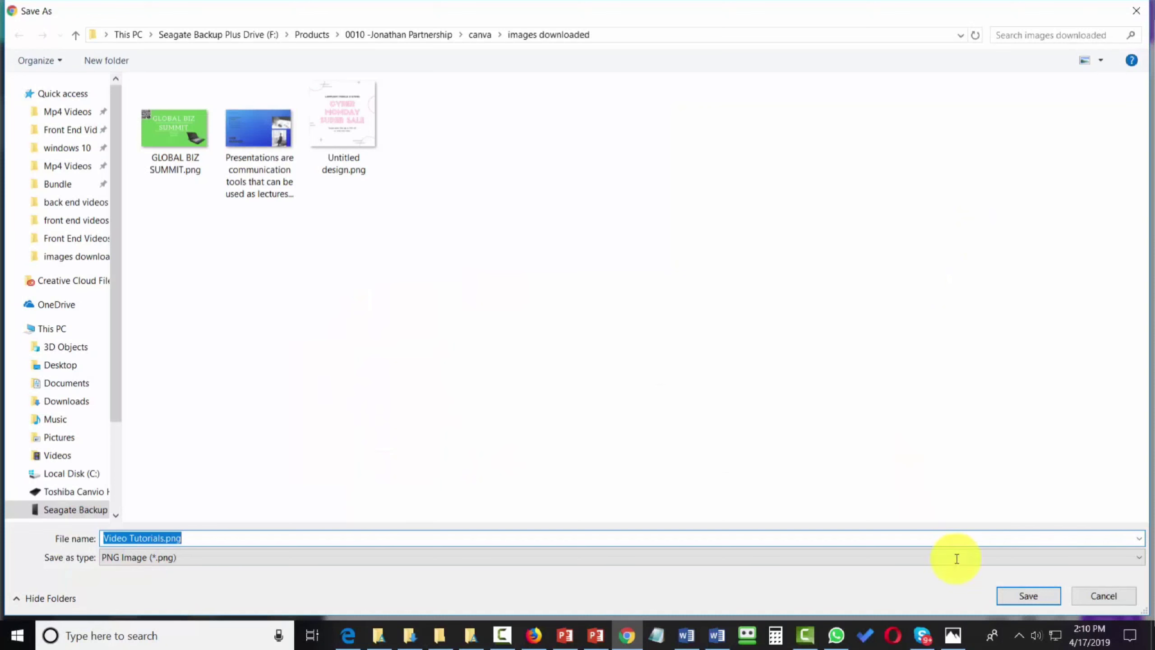
{"action": "left_click", "coordinate": [1019, 592]}
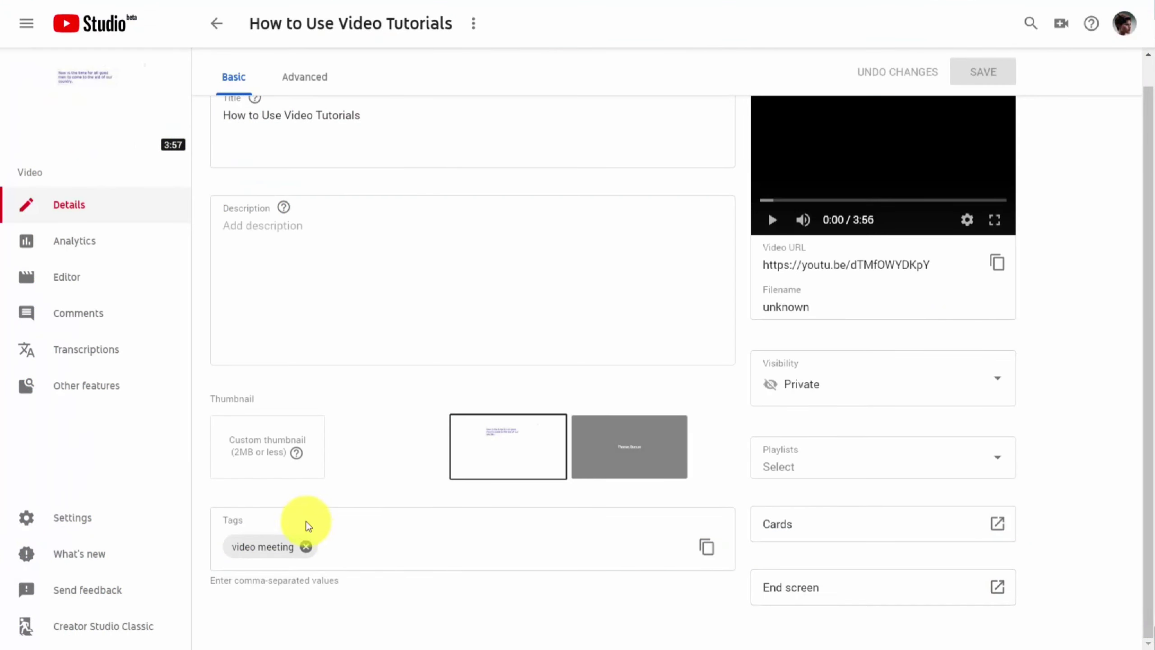
In YouTube Studio, set the downloaded image as the custom thumbnail of "How to Use Video Tutorials" and save the video details.
{"action": "left_click", "coordinate": [266, 449]}
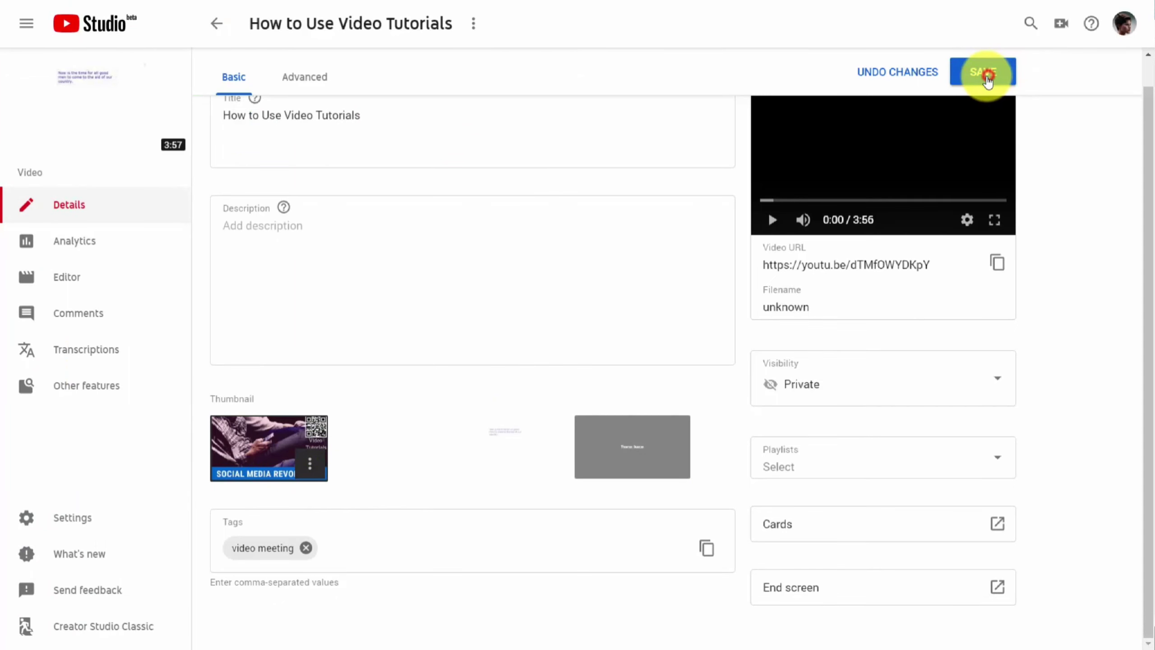
{"action": "left_click", "coordinate": [987, 81]}
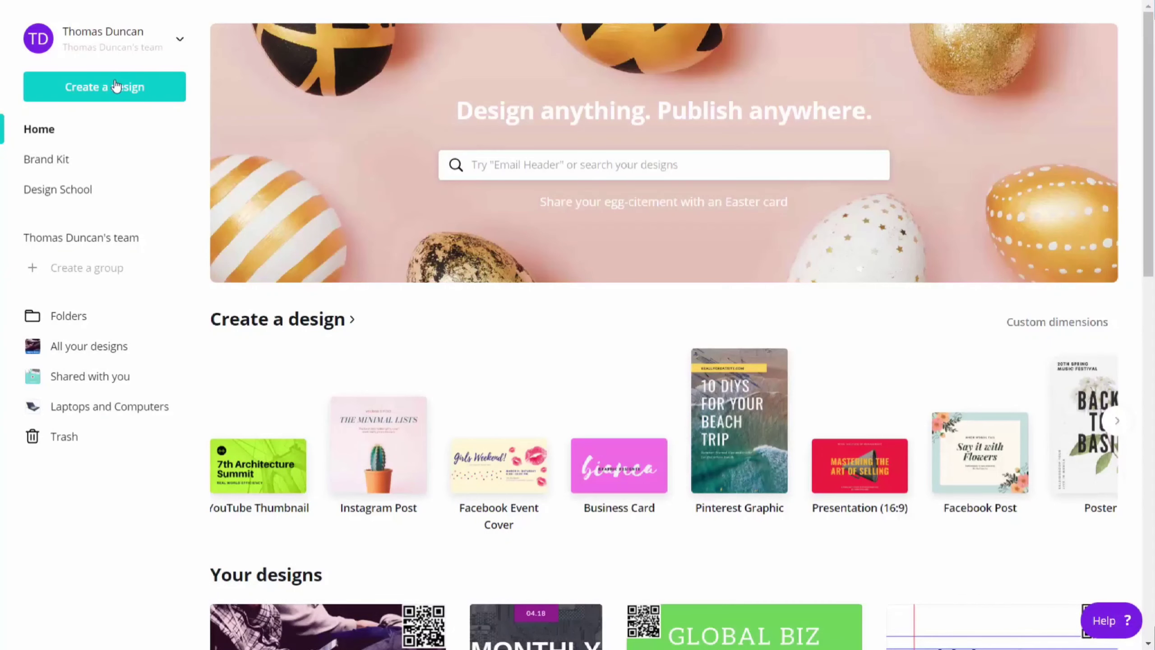
Back in Canva, create a blank Facebook Post design and look through its available publishing options.
{"action": "left_click", "coordinate": [117, 97]}
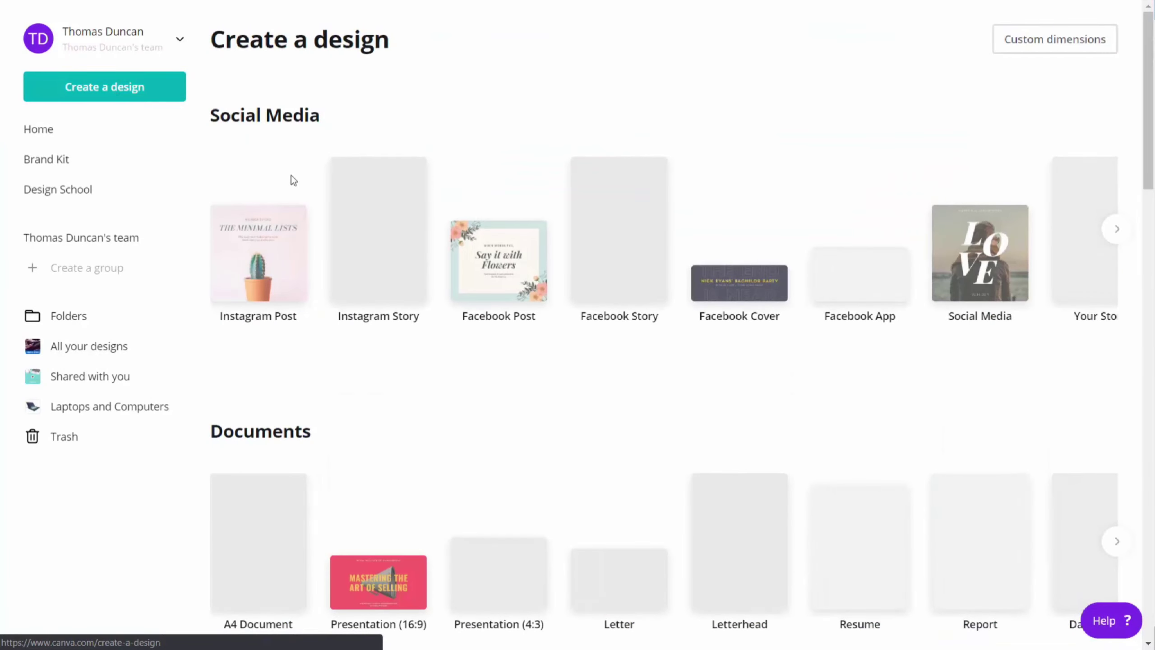
{"action": "left_click", "coordinate": [482, 256]}
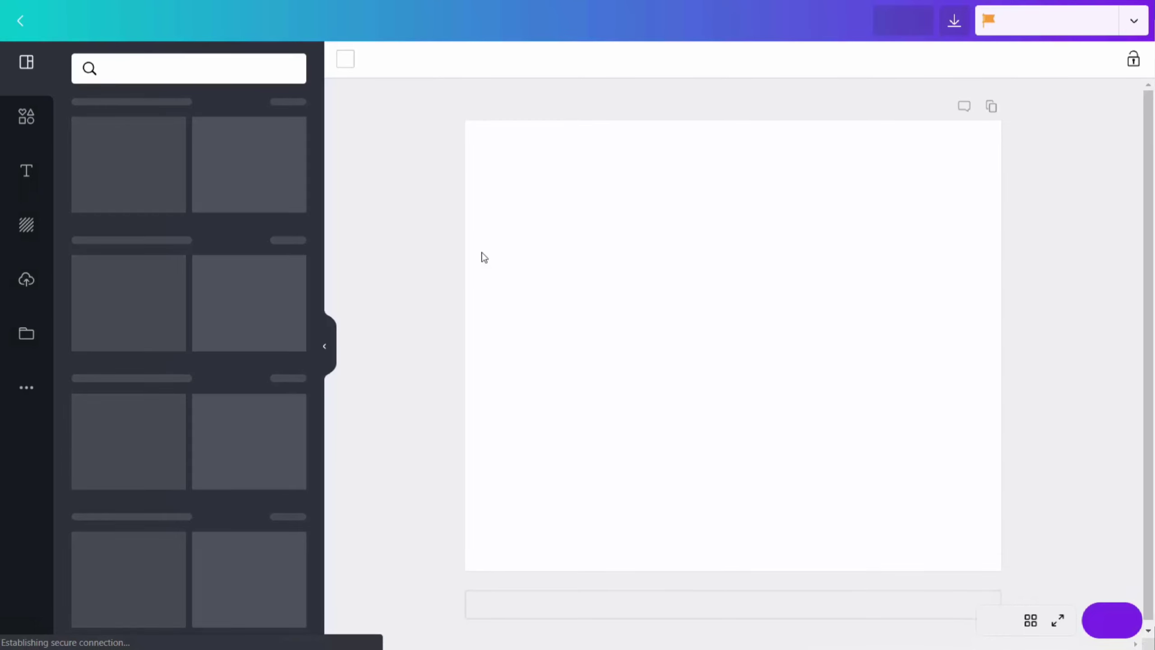
{"action": "left_click", "coordinate": [1135, 20]}
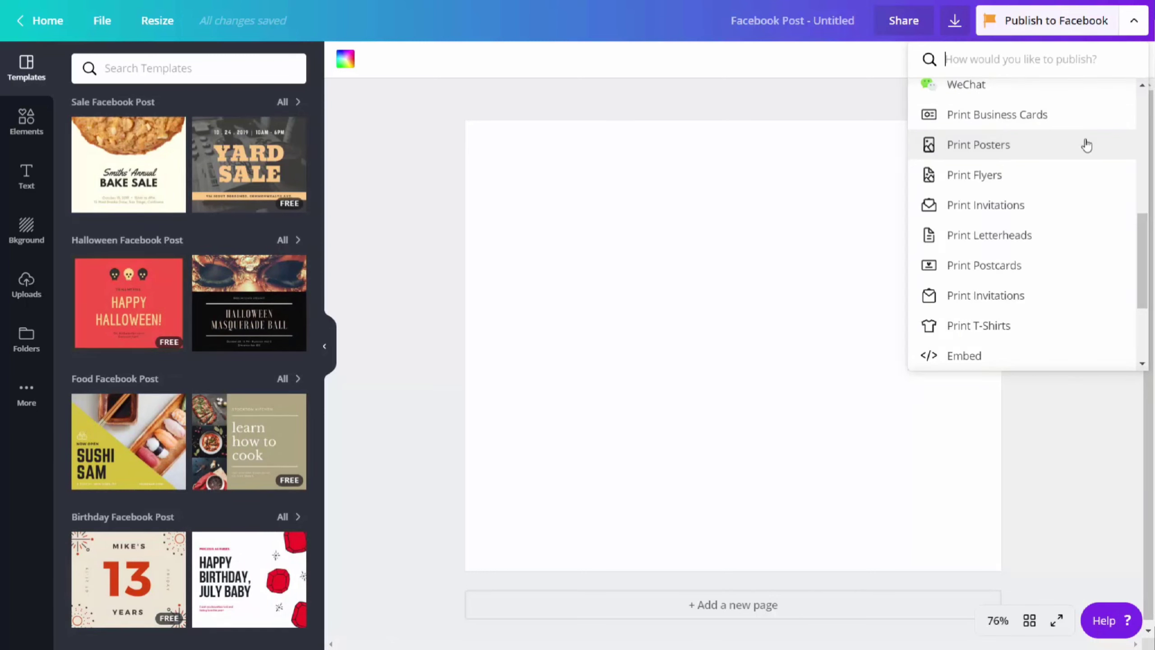
{"action": "scroll", "coordinate": [1083, 146], "scroll_direction": "down", "scroll_amount": 2}
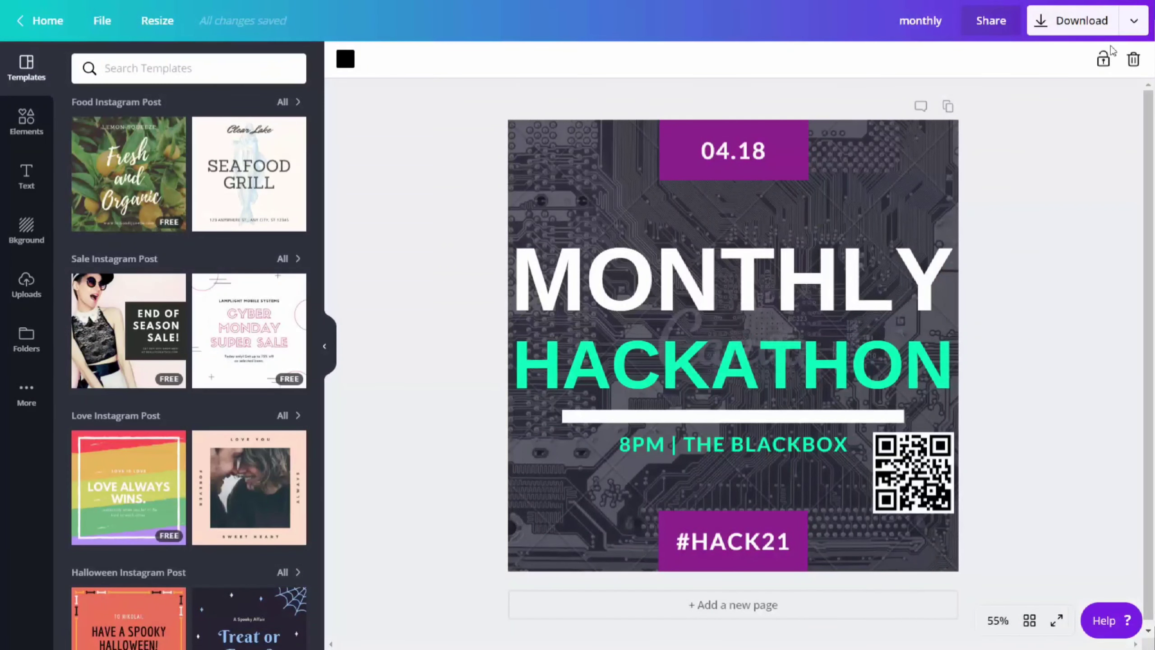
Choose T-shirt printing for the "monthly" hackathon Instagram post, resize the design for it, and review the T-shirt options.
{"action": "left_click", "coordinate": [1132, 23]}
{"action": "scroll", "coordinate": [1042, 205], "scroll_direction": "down", "scroll_amount": 5}
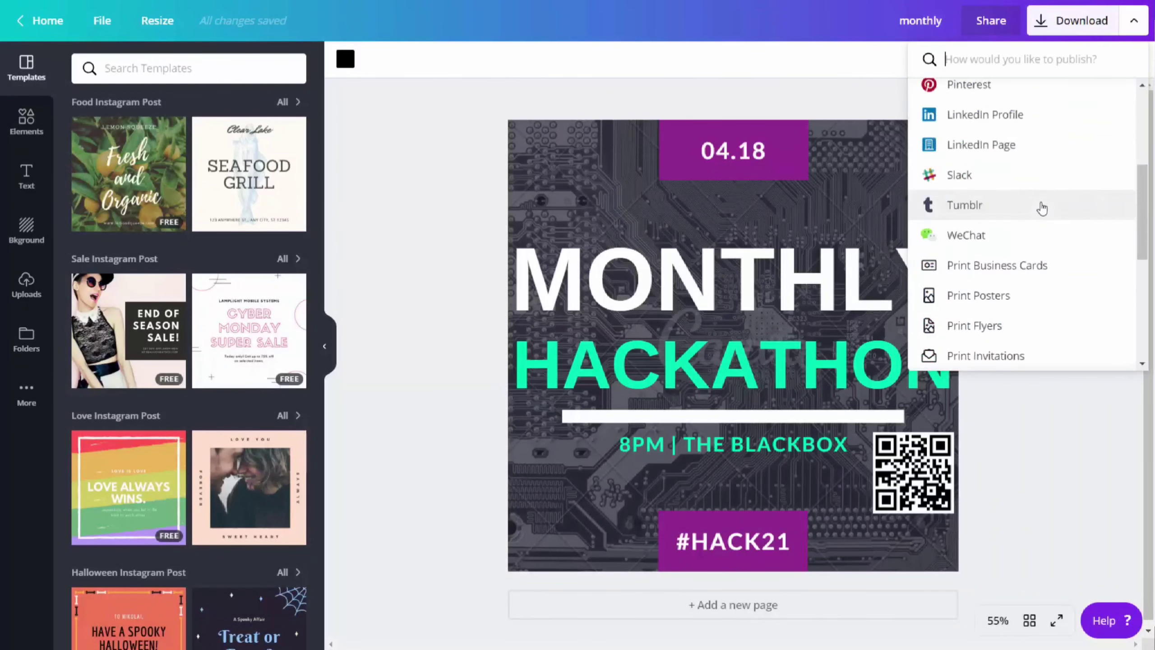
{"action": "scroll", "coordinate": [1042, 208], "scroll_direction": "down", "scroll_amount": 5}
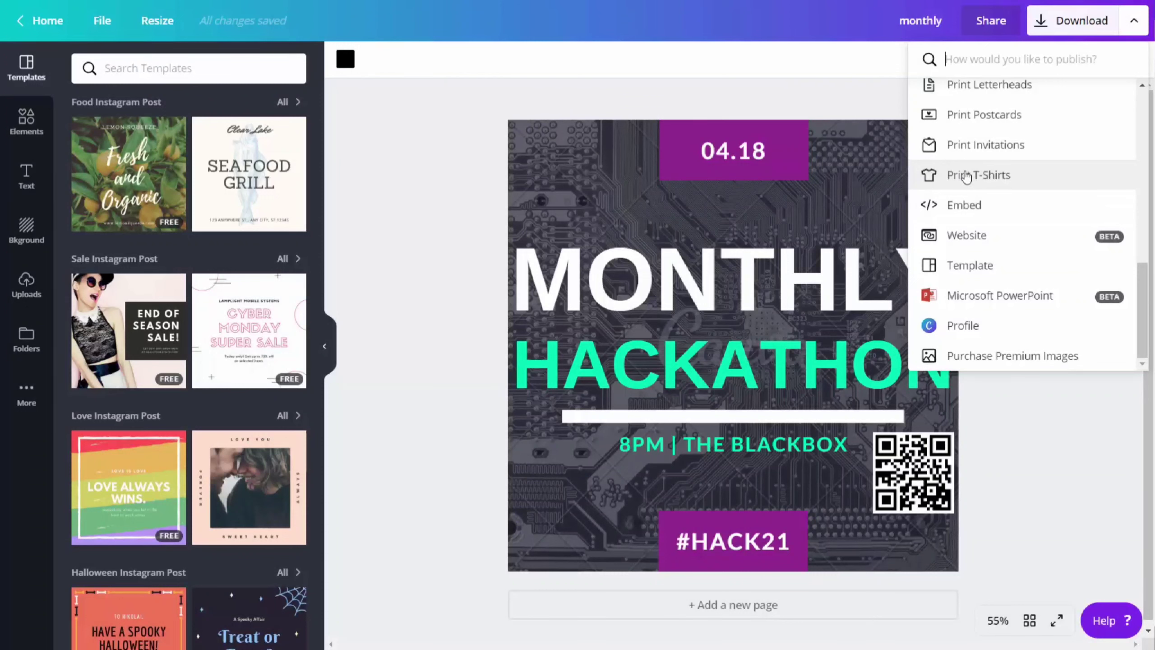
{"action": "left_click", "coordinate": [967, 176]}
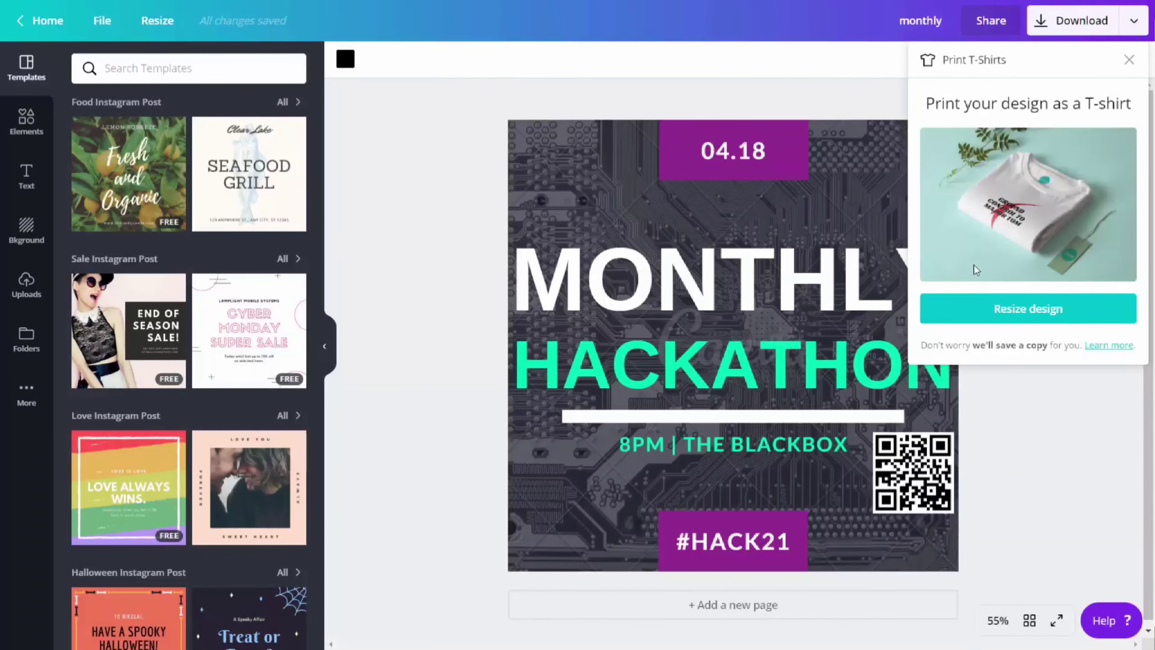
{"action": "left_click", "coordinate": [1021, 316]}
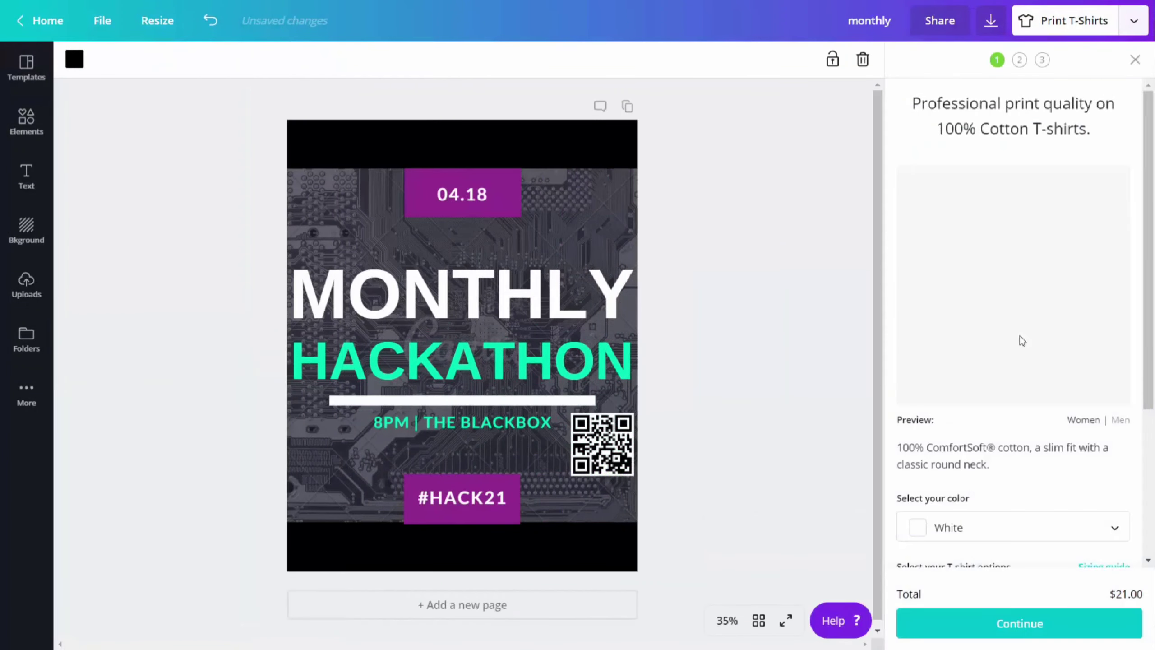
{"action": "scroll", "coordinate": [1029, 317], "scroll_direction": "down", "scroll_amount": 3}
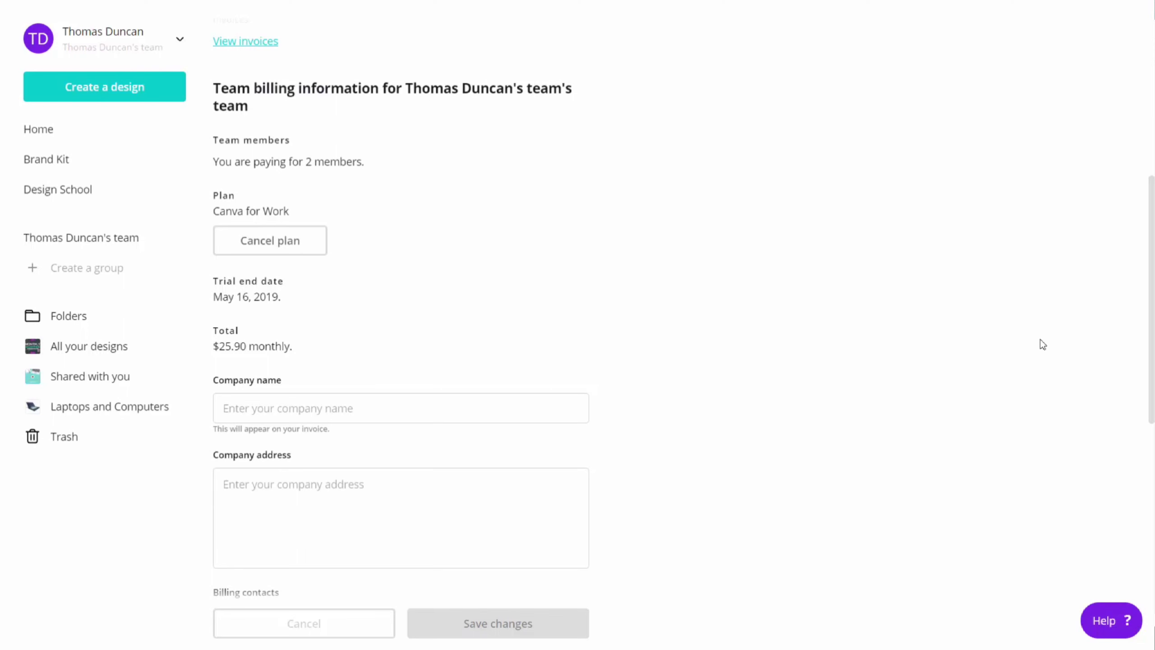
Switch from the team billing information to the Canva home page.
{"action": "key", "text": "ctrl+Tab"}
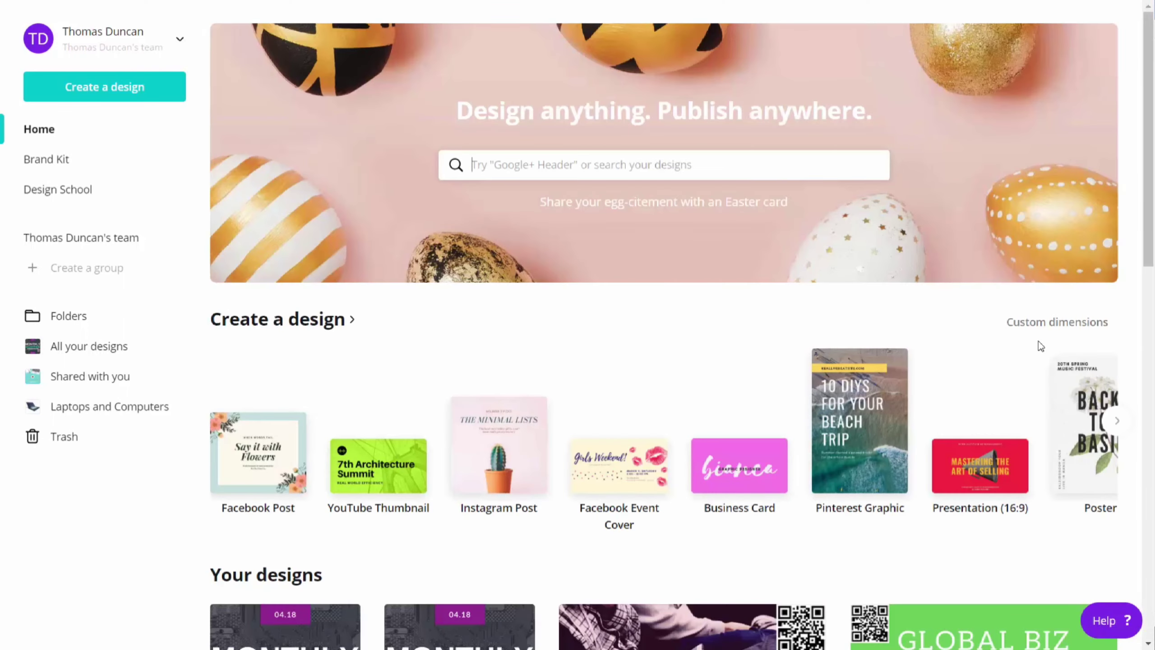